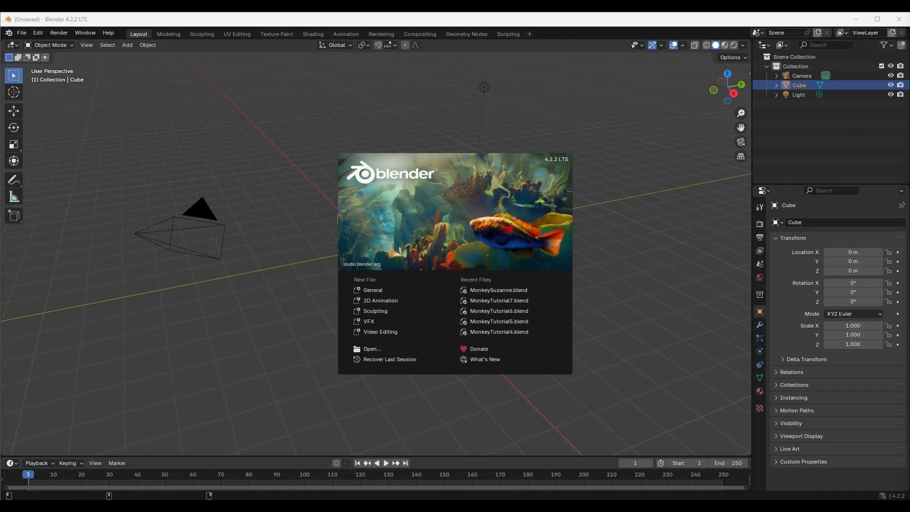
# Dismiss the splash screen and delete the default cube from the scene.
pyautogui.click(317, 346)
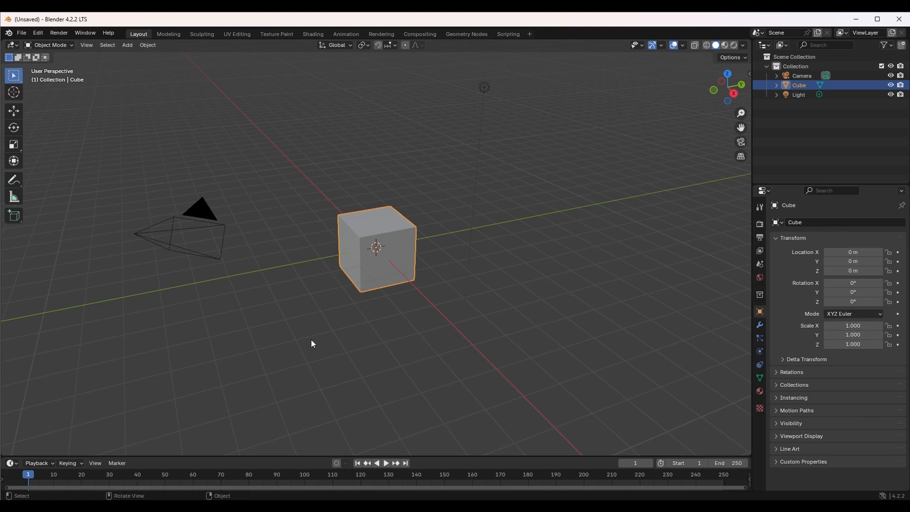
pyautogui.rightClick(329, 248)
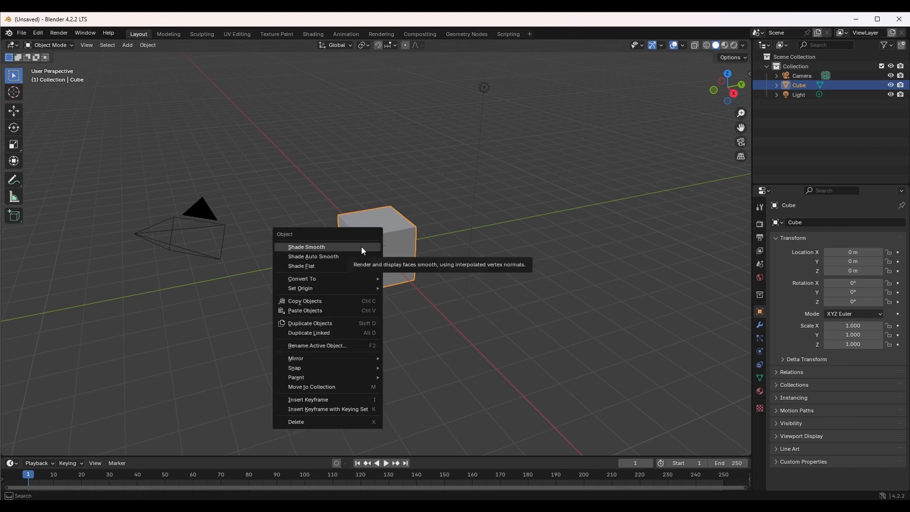
pyautogui.click(337, 422)
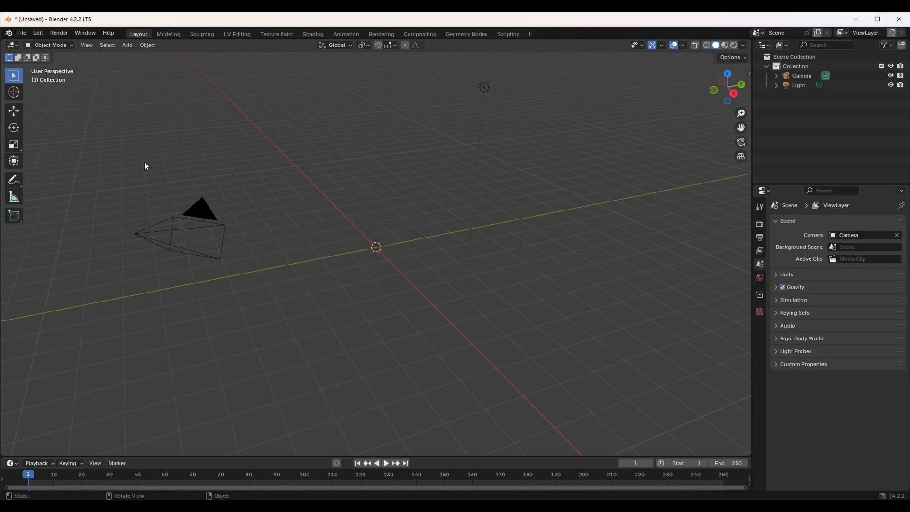
# Add a Monkey mesh to the scene and bring its face into close front view.
pyautogui.click(127, 46)
pyautogui.moveTo(145, 56)
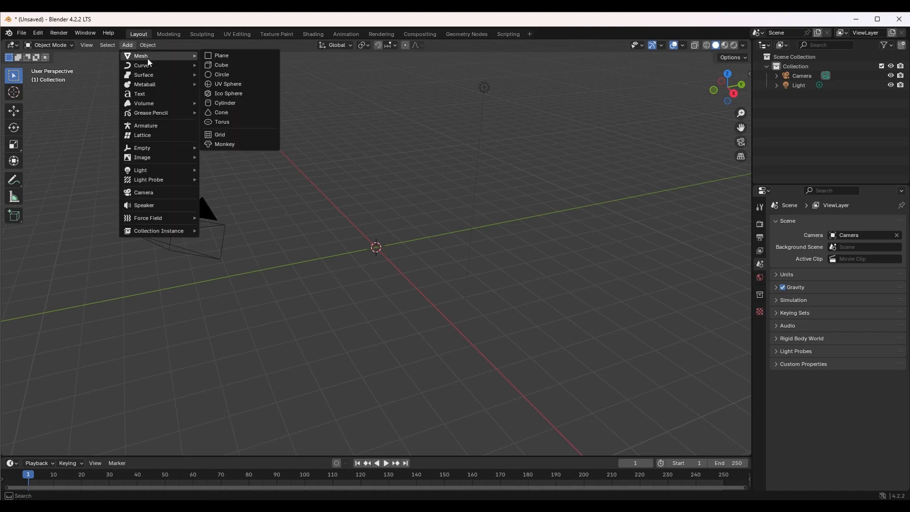
pyautogui.click(228, 144)
pyautogui.moveTo(331, 298); pyautogui.dragTo(386, 284, button='middle')
pyautogui.scroll(5, 420, 269)
pyautogui.scroll(3, 386, 284)
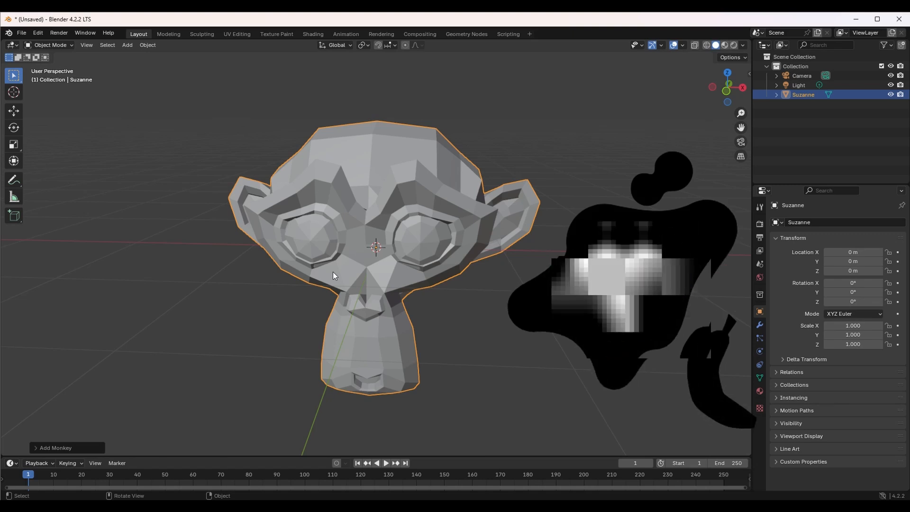
pyautogui.scroll(5, 311, 235)
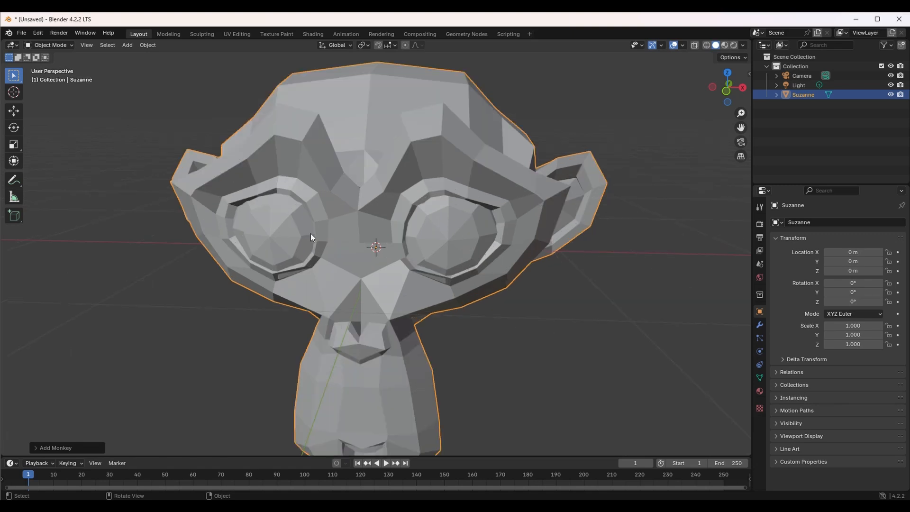
# Put the monkey into Edit Mode with nothing selected and activate face selection.
pyautogui.click(62, 46)
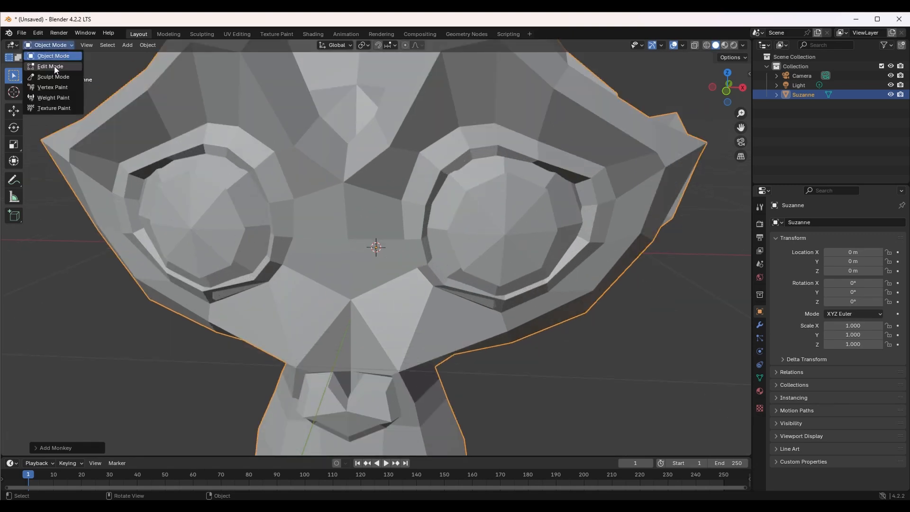
pyautogui.click(53, 66)
pyautogui.hotkey('alt', 'a')
pyautogui.click(203, 193)
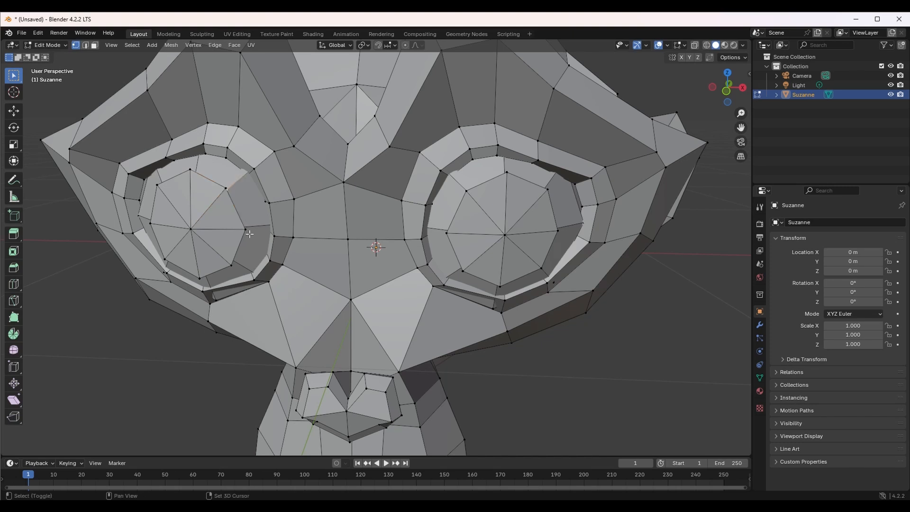
pyautogui.click(95, 46)
# Select the front and rim faces of Suzanne's right eyeball and delete them.
pyautogui.click(216, 170)
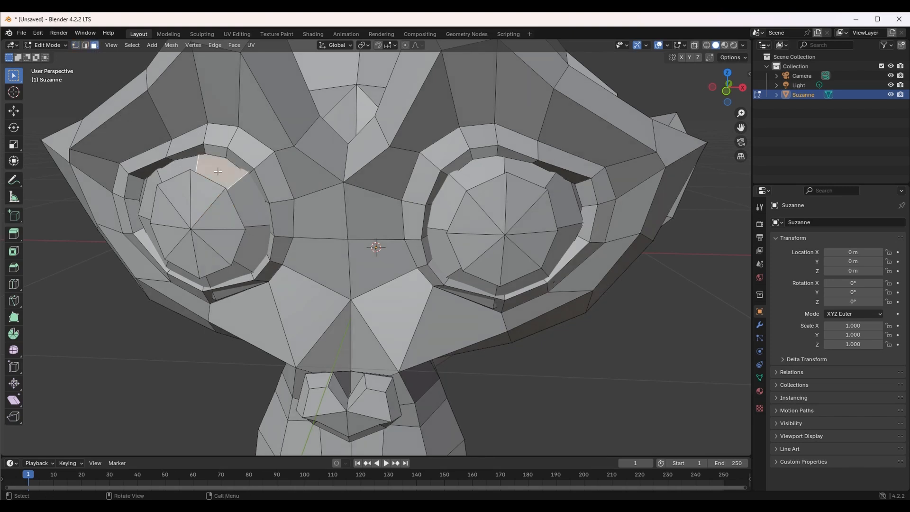
pyautogui.keyDown('shift'); pyautogui.click(251, 199); pyautogui.keyUp('shift')
pyautogui.keyDown('shift'); pyautogui.click(249, 251); pyautogui.keyUp('shift')
pyautogui.keyDown('shift'); pyautogui.click(243, 264); pyautogui.keyUp('shift')
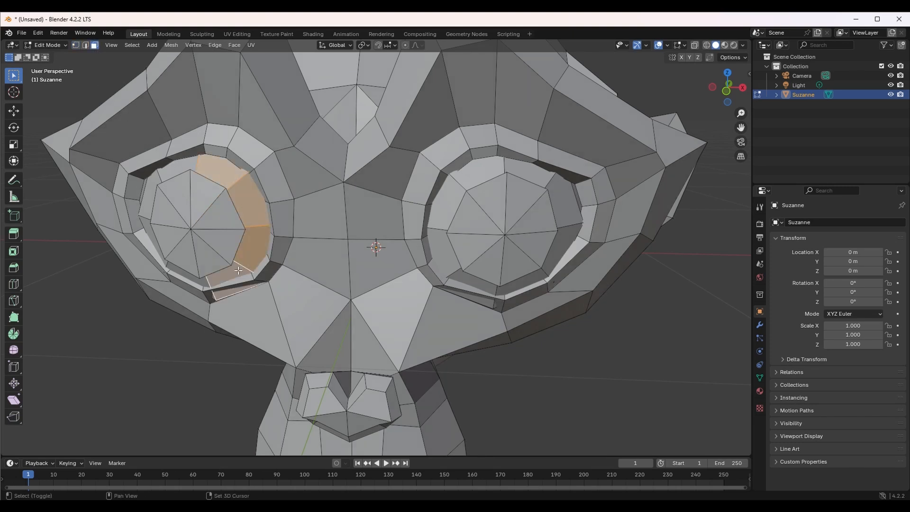
pyautogui.keyDown('shift'); pyautogui.click(191, 254); pyautogui.keyUp('shift')
pyautogui.keyDown('shift'); pyautogui.click(190, 254); pyautogui.keyUp('shift')
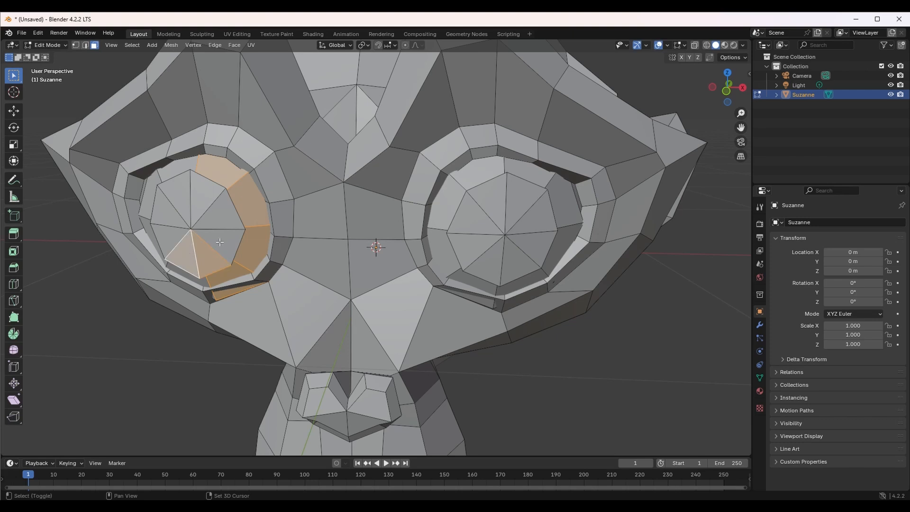
pyautogui.keyDown('shift'); pyautogui.click(221, 242); pyautogui.keyUp('shift')
pyautogui.keyDown('shift'); pyautogui.click(219, 216); pyautogui.keyUp('shift')
pyautogui.keyDown('shift'); pyautogui.click(196, 194); pyautogui.keyUp('shift')
pyautogui.keyDown('shift'); pyautogui.click(184, 190); pyautogui.keyUp('shift')
pyautogui.keyDown('shift'); pyautogui.click(166, 206); pyautogui.keyUp('shift')
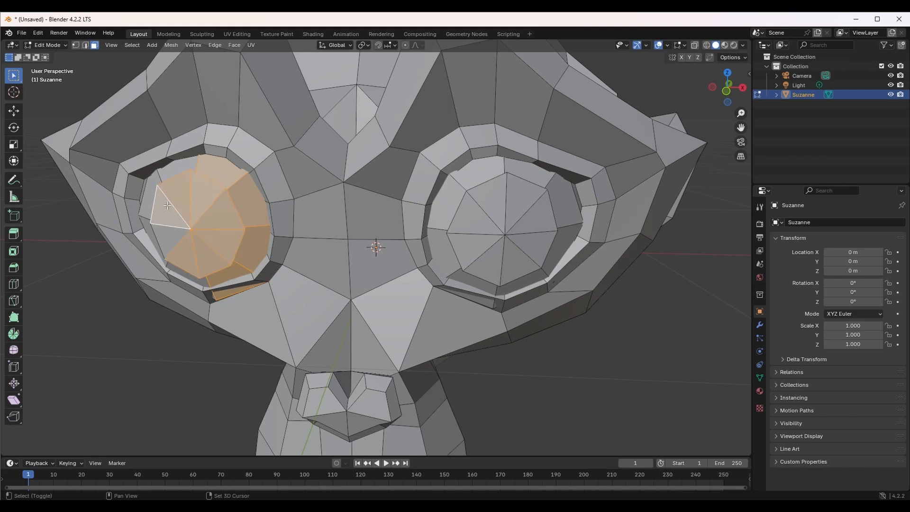
pyautogui.keyDown('shift'); pyautogui.click(168, 235); pyautogui.keyUp('shift')
pyautogui.keyDown('shift'); pyautogui.click(146, 215); pyautogui.keyUp('shift')
pyautogui.keyDown('shift'); pyautogui.click(146, 208); pyautogui.keyUp('shift')
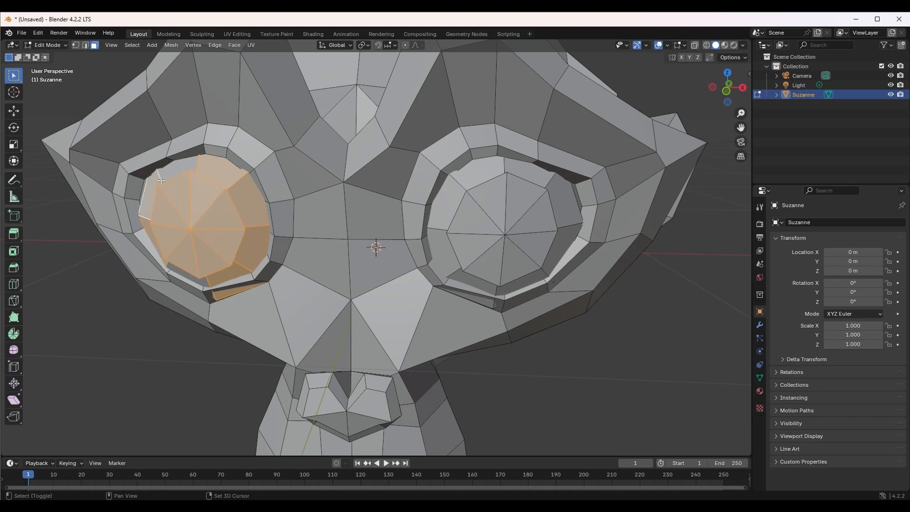
pyautogui.keyDown('shift'); pyautogui.click(175, 171); pyautogui.keyUp('shift')
pyautogui.moveTo(190, 277); pyautogui.dragTo(235, 199, button='middle')
pyautogui.keyDown('shift'); pyautogui.click(241, 160); pyautogui.keyUp('shift')
pyautogui.rightClick(229, 240)
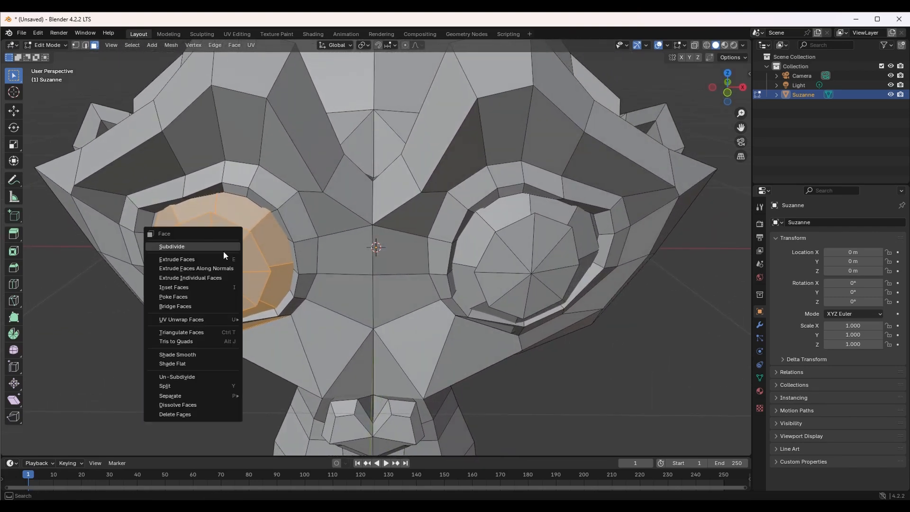
pyautogui.click(205, 411)
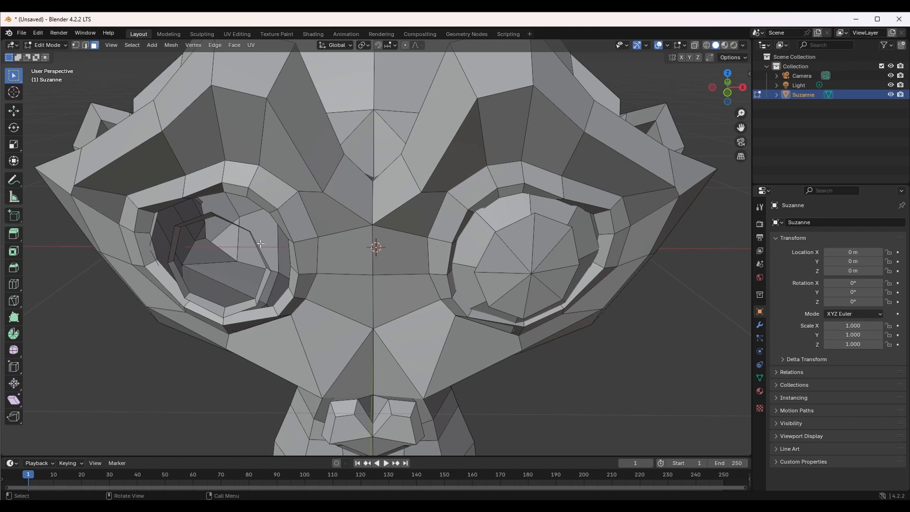
# Delete the leftover ring faces protruding from Suzanne's right eye socket.
pyautogui.press('n')
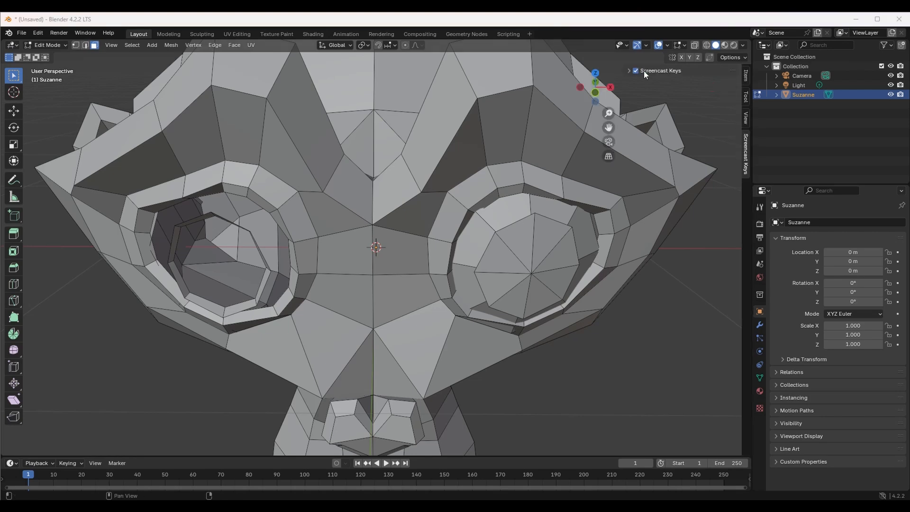
pyautogui.moveTo(202, 238); pyautogui.dragTo(157, 241, button='middle')
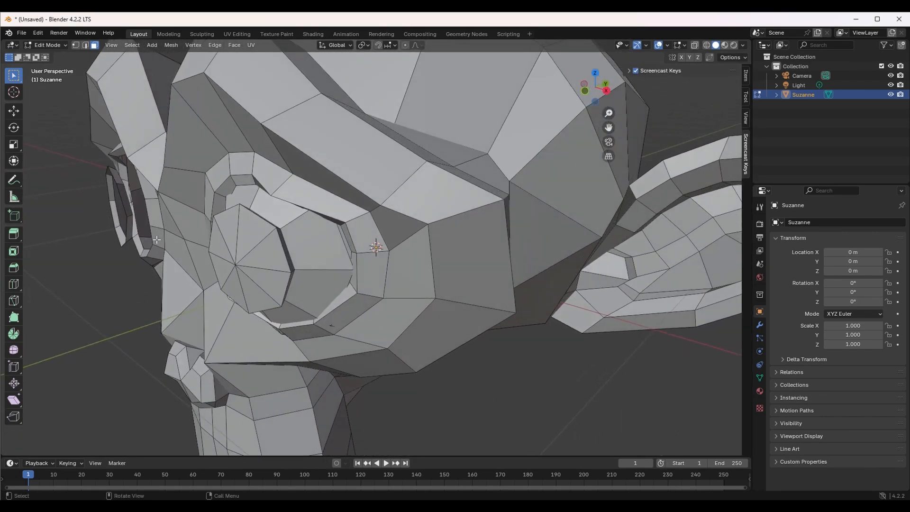
pyautogui.keyDown('shift'); pyautogui.click(120, 179); pyautogui.keyUp('shift')
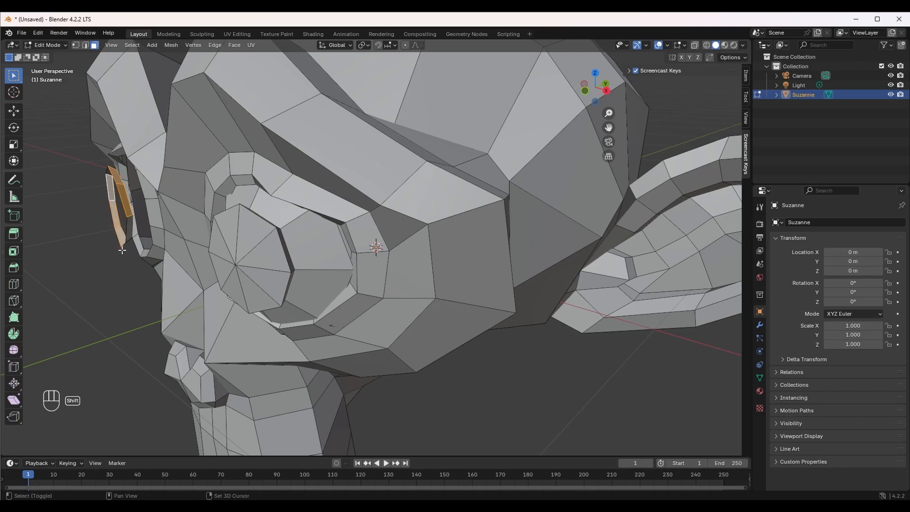
# Delete the left eyeball's faces, including the leftover ring, to empty Suzanne's left eye socket.
pyautogui.moveTo(120, 182); pyautogui.dragTo(373, 242, button='middle')
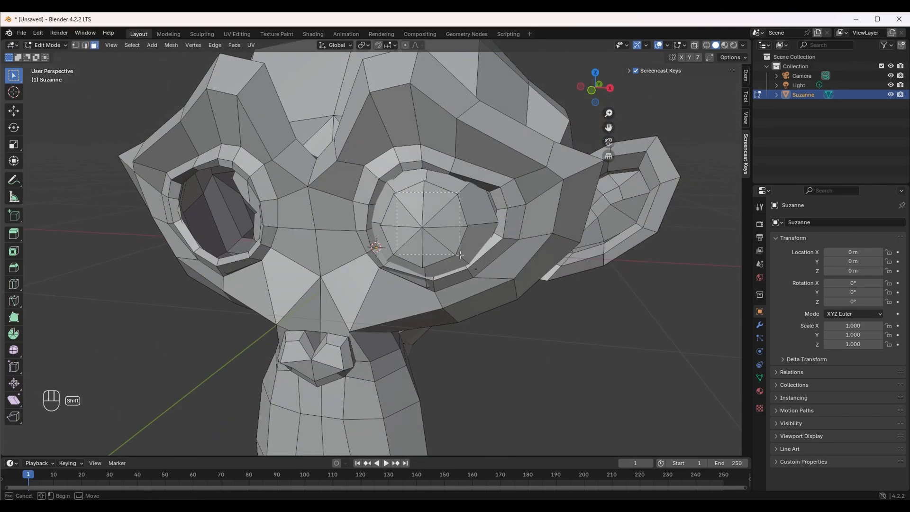
pyautogui.keyDown('alt'); pyautogui.click(380, 241); pyautogui.keyUp('alt')
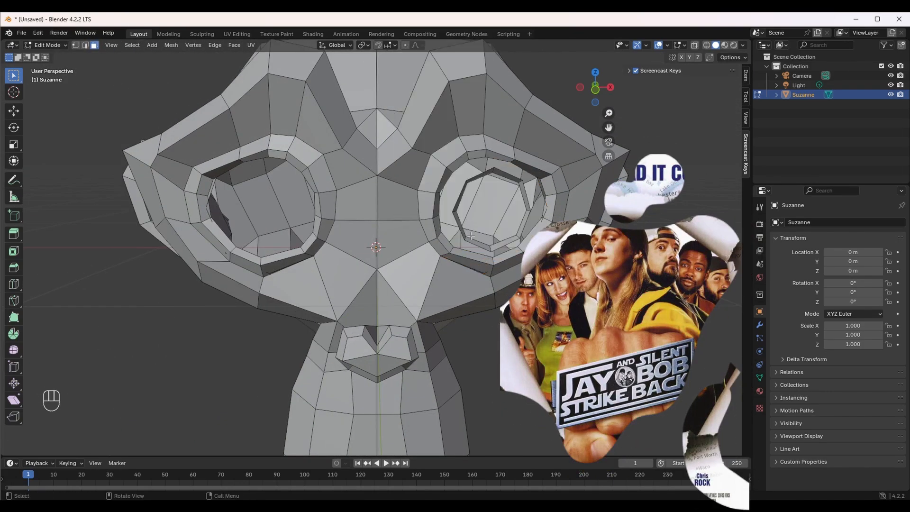
pyautogui.click(480, 174)
pyautogui.keyDown('alt'); pyautogui.click(467, 185); pyautogui.keyUp('alt')
pyautogui.keyDown('ctrl'); pyautogui.click(525, 195); pyautogui.keyUp('ctrl')
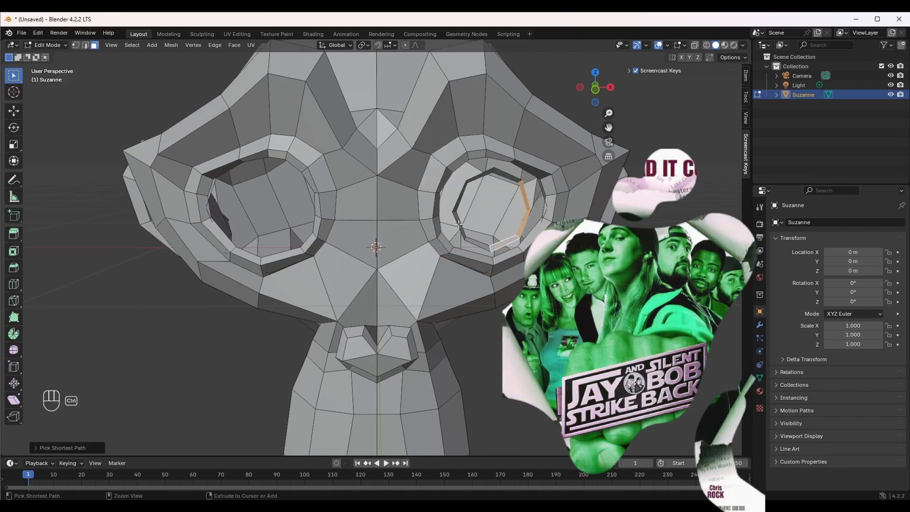
pyautogui.press('x')
pyautogui.click(522, 194)
# Return to Object Mode and add a UV Sphere for the eyeball.
pyautogui.moveTo(449, 241)
pyautogui.mouseDown(button='middle')
pyautogui.moveTo(450, 257)
pyautogui.moveTo(450, 244)
pyautogui.mouseUp(button='middle')
pyautogui.scroll(-2, 450, 244)
pyautogui.click(52, 45)
pyautogui.click(53, 57)
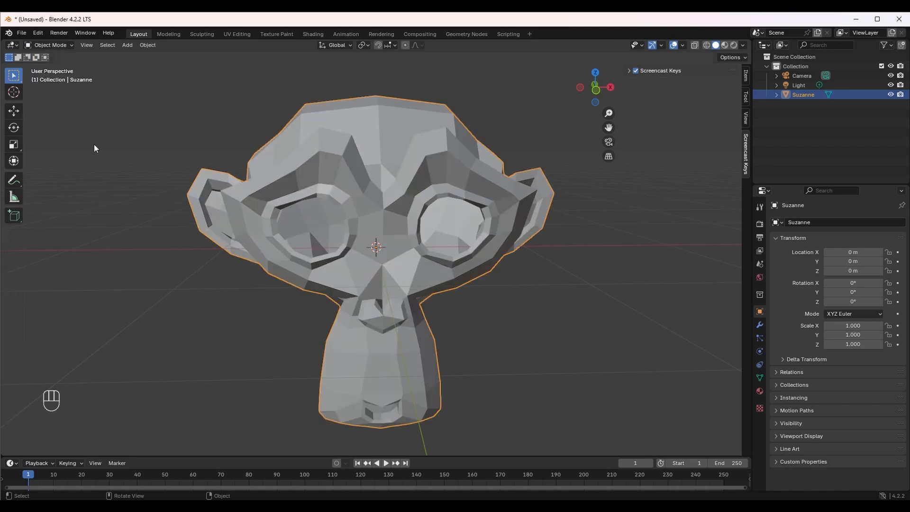
pyautogui.click(124, 44)
pyautogui.moveTo(144, 56)
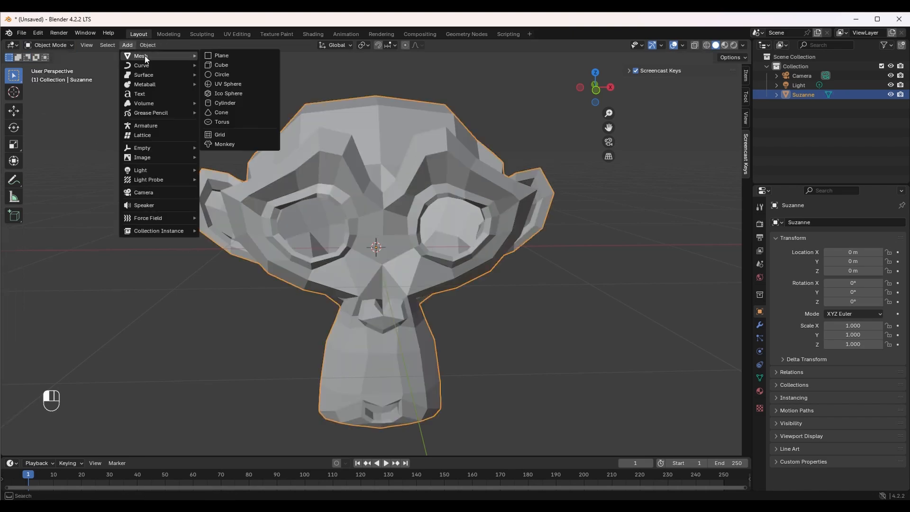
pyautogui.click(232, 84)
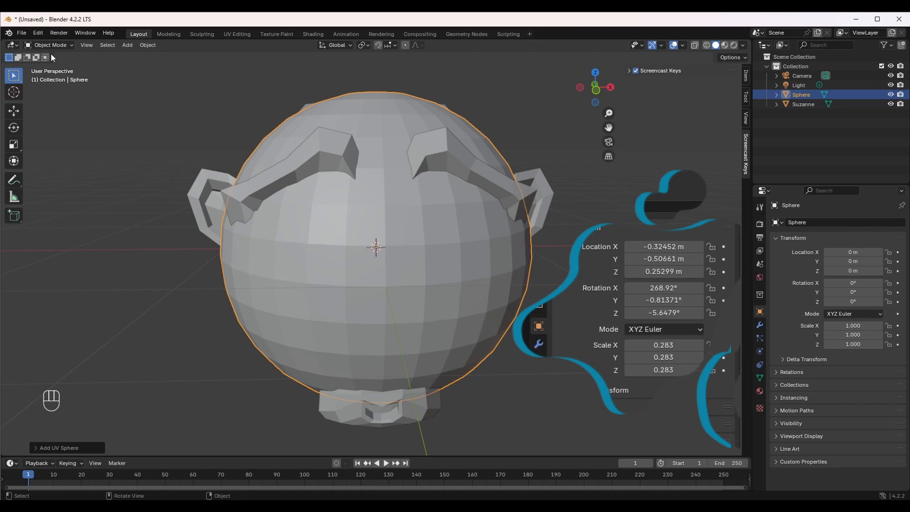
# Scale the sphere down uniformly to 0.283 and move it into Suzanne's right eye socket.
pyautogui.click(14, 111)
pyautogui.moveTo(414, 247); pyautogui.dragTo(175, 236)
pyautogui.click(14, 144)
pyautogui.click(14, 111)
pyautogui.moveTo(213, 249); pyautogui.dragTo(334, 265)
pyautogui.moveTo(287, 209); pyautogui.dragTo(287, 185)
pyautogui.moveTo(288, 184); pyautogui.dragTo(394, 189, button='middle')
pyautogui.moveTo(324, 244); pyautogui.dragTo(405, 250)
pyautogui.moveTo(404, 250); pyautogui.dragTo(298, 249, button='middle')
pyautogui.click(14, 144)
pyautogui.moveTo(294, 205); pyautogui.dragTo(303, 218)
# Fit the sphere into the right eye socket at location X -0.32452 m, Y -0.50661 m, Z 0.25299 m.
pyautogui.moveTo(303, 218); pyautogui.dragTo(427, 227, button='middle')
pyautogui.click(13, 111)
pyautogui.scroll(4, 345, 228)
pyautogui.moveTo(427, 208); pyautogui.dragTo(450, 204)
pyautogui.moveTo(521, 266); pyautogui.dragTo(444, 270, button='middle')
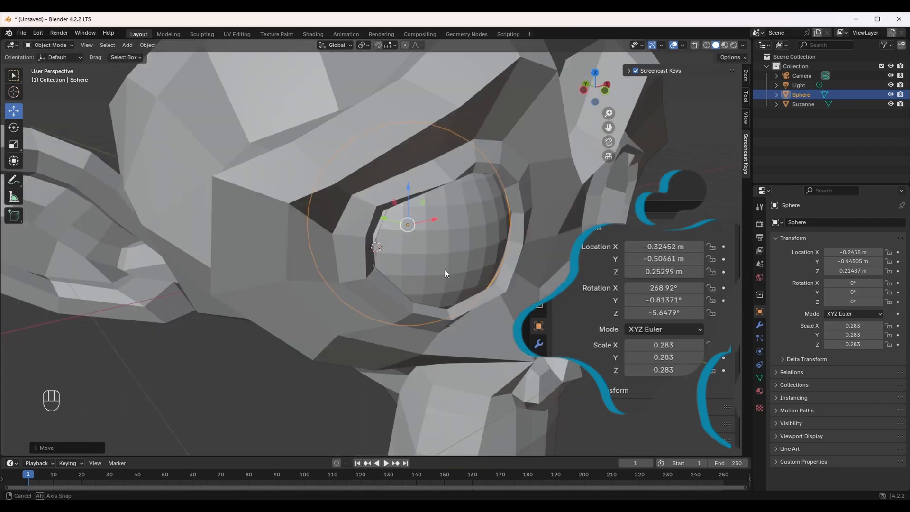
pyautogui.moveTo(388, 256)
pyautogui.mouseDown(button='middle')
pyautogui.moveTo(465, 247)
pyautogui.moveTo(398, 245)
pyautogui.mouseUp(button='middle')
pyautogui.moveTo(354, 211); pyautogui.dragTo(339, 211)
pyautogui.moveTo(375, 277); pyautogui.dragTo(394, 277, button='middle')
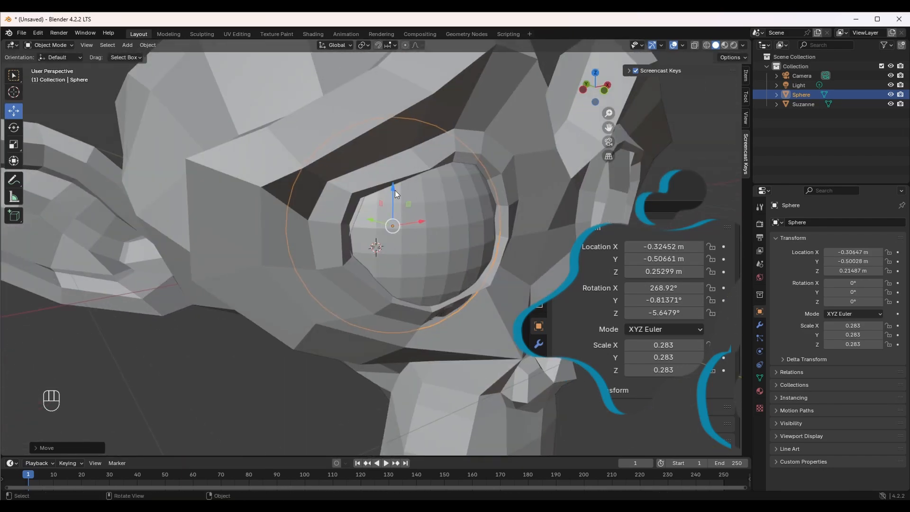
pyautogui.moveTo(395, 190); pyautogui.dragTo(395, 183)
# Rotate the eyeball so its pole faces forward, at X 268.92°, Y -0.81371°, Z -5.6479°.
pyautogui.moveTo(356, 187); pyautogui.dragTo(284, 223, button='middle')
pyautogui.click(14, 128)
pyautogui.moveTo(289, 157); pyautogui.dragTo(289, 213)
pyautogui.moveTo(332, 175); pyautogui.dragTo(242, 174, button='middle')
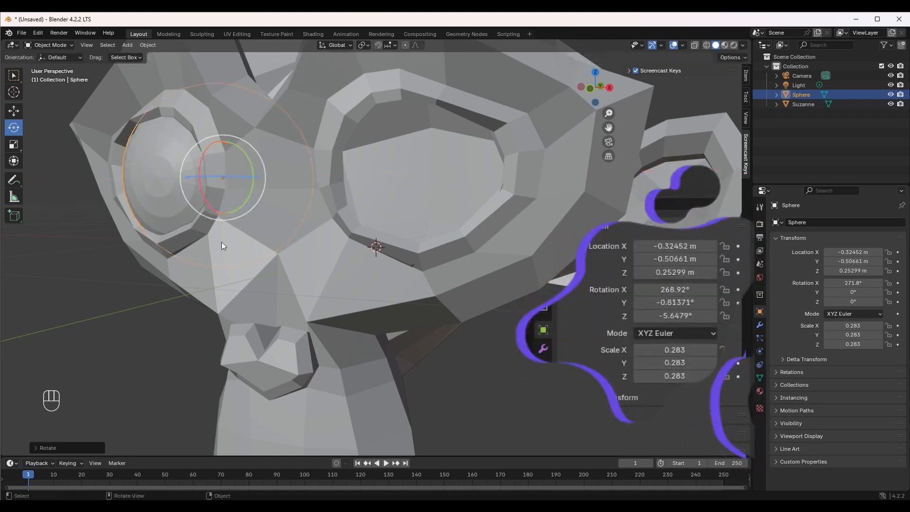
pyautogui.moveTo(222, 246); pyautogui.dragTo(304, 242, button='middle')
pyautogui.scroll(-3, 303, 242)
pyautogui.moveTo(278, 208); pyautogui.dragTo(275, 204)
# Duplicate the right eyeball and move the copy along X to 0.33799 m, into Suzanne's left eye socket.
pyautogui.click(114, 142)
pyautogui.click(13, 111)
pyautogui.click(304, 227)
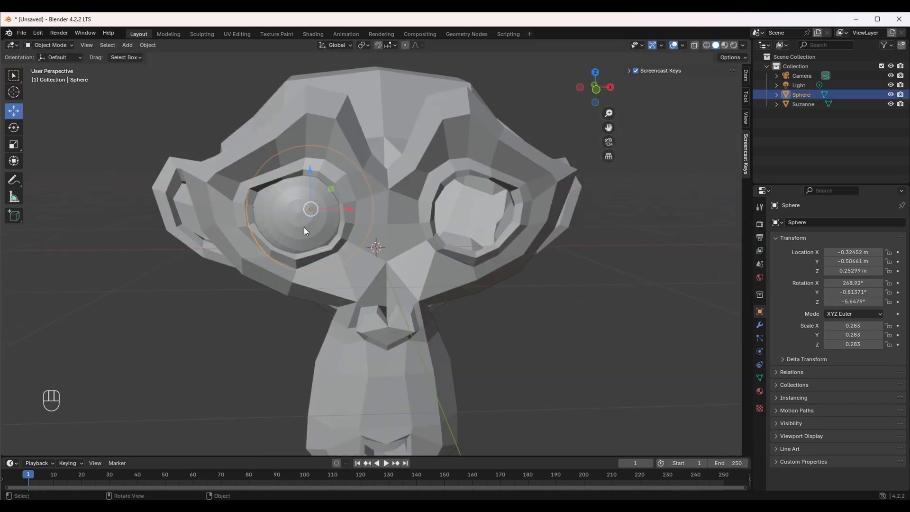
pyautogui.hotkey('shift', 'd')
pyautogui.rightClick(327, 213)
pyautogui.moveTo(347, 209); pyautogui.dragTo(503, 209)
pyautogui.scroll(3, 391, 291)
pyautogui.moveTo(408, 285); pyautogui.dragTo(428, 277, button='middle')
pyautogui.scroll(2, 417, 298)
pyautogui.scroll(-1, 417, 302)
pyautogui.scroll(-3, 432, 296)
pyautogui.hotkey('ctrl', 'z')
# Rotate the duplicated left eyeball about Z to 182.19° and deselect it.
pyautogui.scroll(3, 408, 189)
pyautogui.moveTo(380, 246); pyautogui.dragTo(422, 266, button='middle')
pyautogui.scroll(-3, 422, 265)
pyautogui.click(13, 128)
pyautogui.moveTo(490, 201); pyautogui.dragTo(469, 206)
pyautogui.moveTo(493, 209); pyautogui.dragTo(467, 208, button='middle')
pyautogui.moveTo(467, 206); pyautogui.dragTo(463, 221)
pyautogui.click(223, 386)
pyautogui.scroll(-1, 223, 386)
pyautogui.moveTo(223, 386); pyautogui.dragTo(254, 394, button='middle')
pyautogui.scroll(-1, 268, 382)
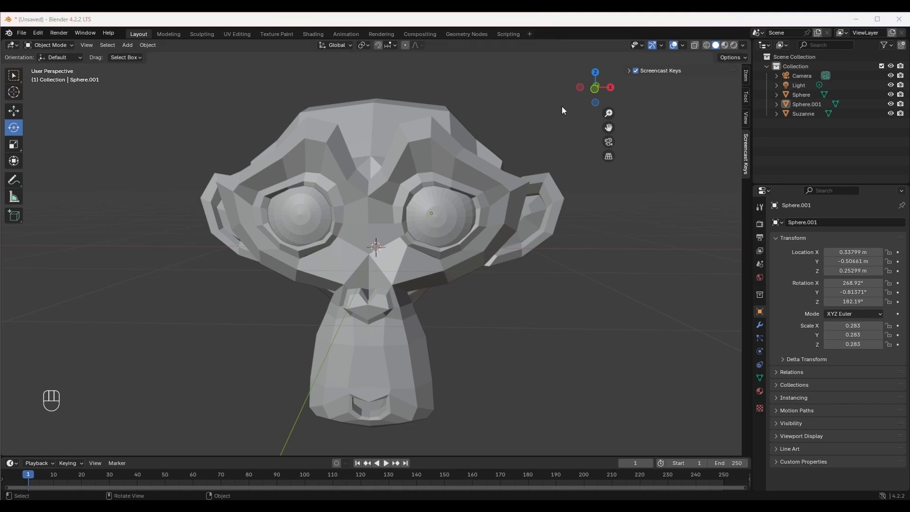
# Save the file as SuzanneMonkey.blend in C:\Youtube\MonkeyYoutube.
pyautogui.click(22, 32)
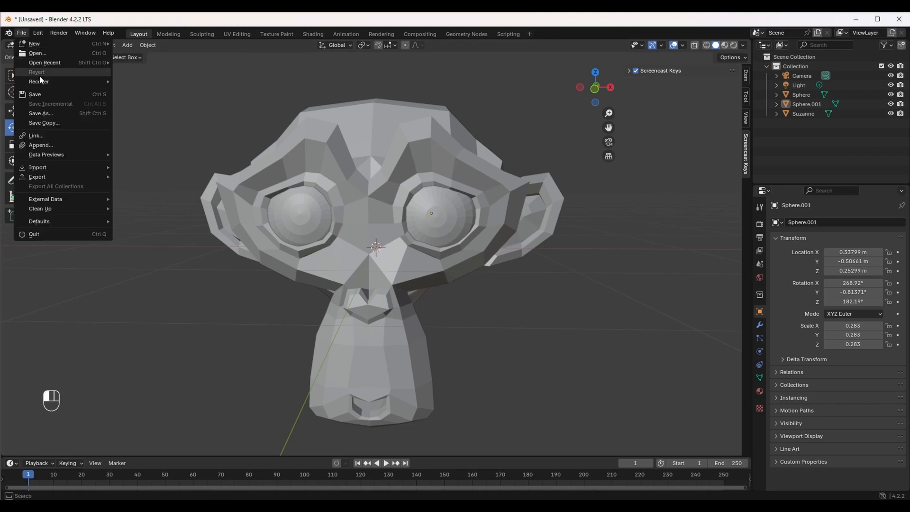
pyautogui.click(46, 97)
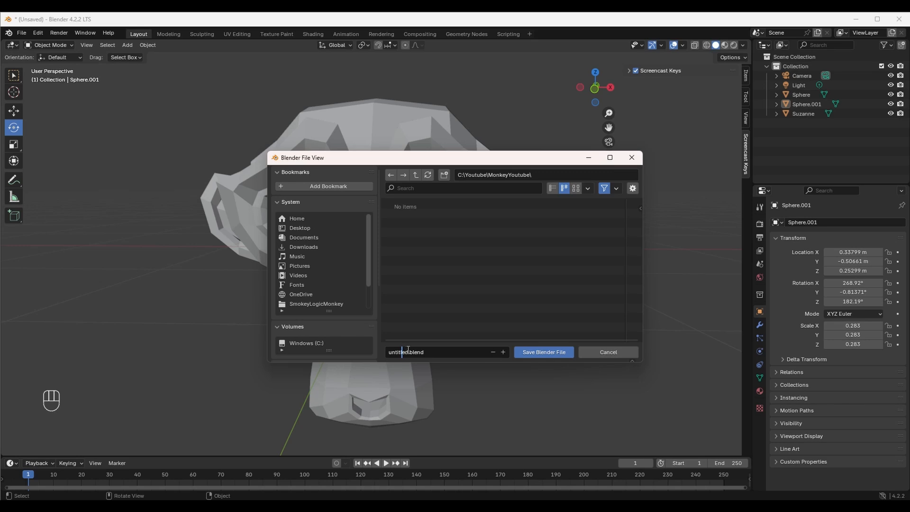
pyautogui.press('BackSpace')
pyautogui.press('BackSpace')
pyautogui.press('BackSpace')
pyautogui.press('BackSpace')
pyautogui.press('BackSpace')
pyautogui.press('BackSpace')
pyautogui.press('BackSpace')
pyautogui.press('BackSpace')
pyautogui.write('SuzanneMonkey')
pyautogui.click(535, 352)
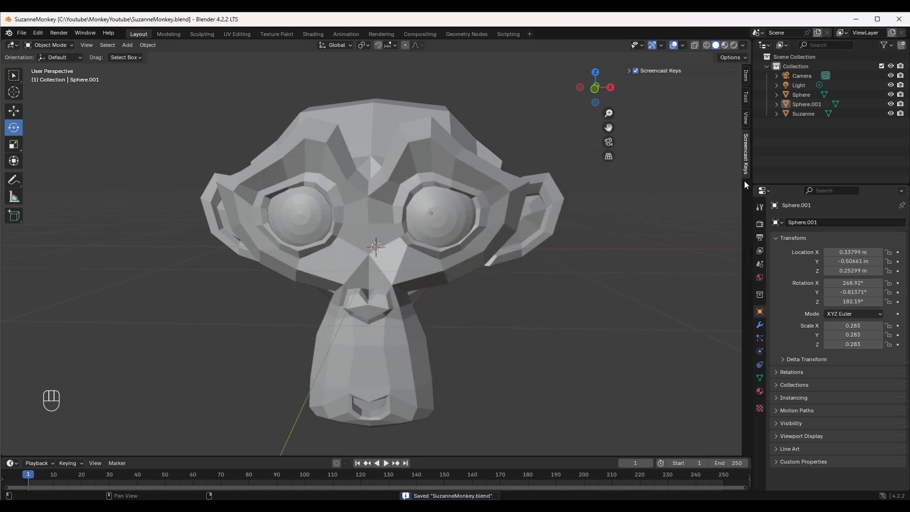
# Rename the duplicated sphere in Suzanne's left eye socket to LeftEyeBall.
pyautogui.click(804, 102)
pyautogui.doubleClick(804, 104)
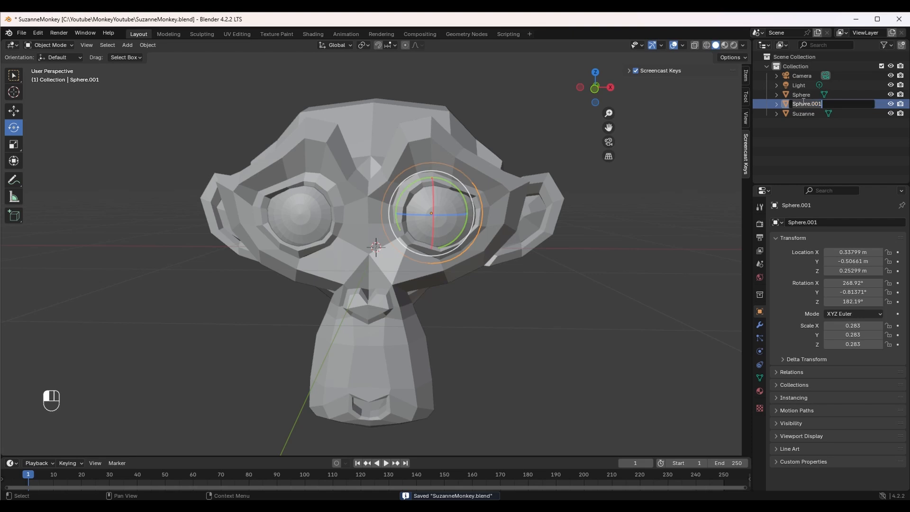
pyautogui.press('BackSpace')
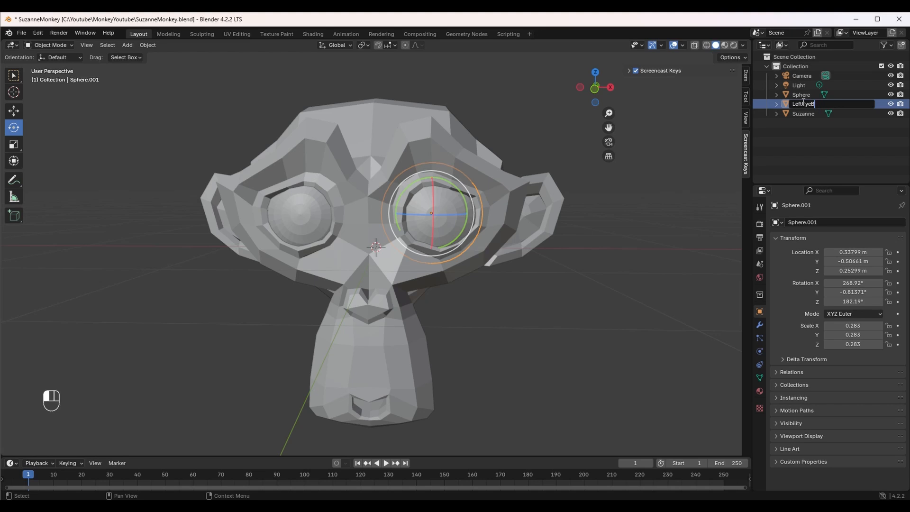
pyautogui.press('Return')
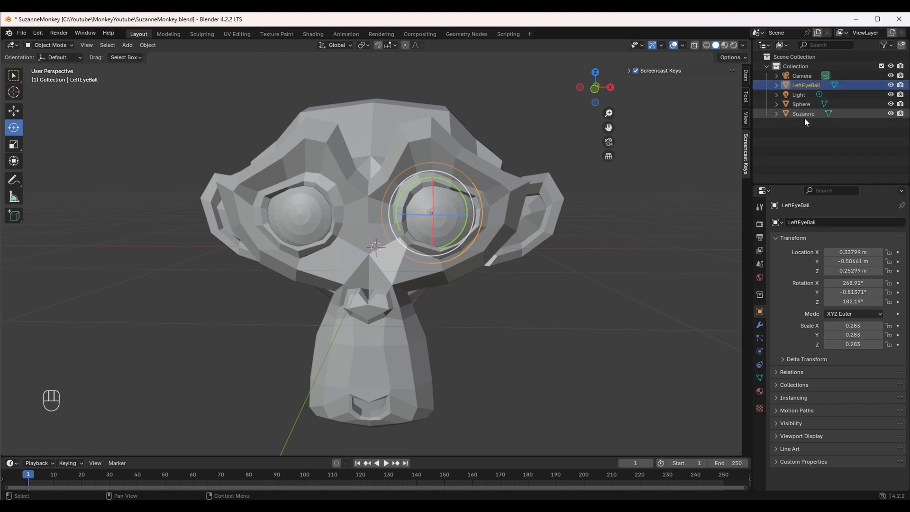
# Rename the remaining Sphere object in Suzanne's right eye socket to RightEyeBall.
pyautogui.doubleClick(803, 105)
pyautogui.write('R')
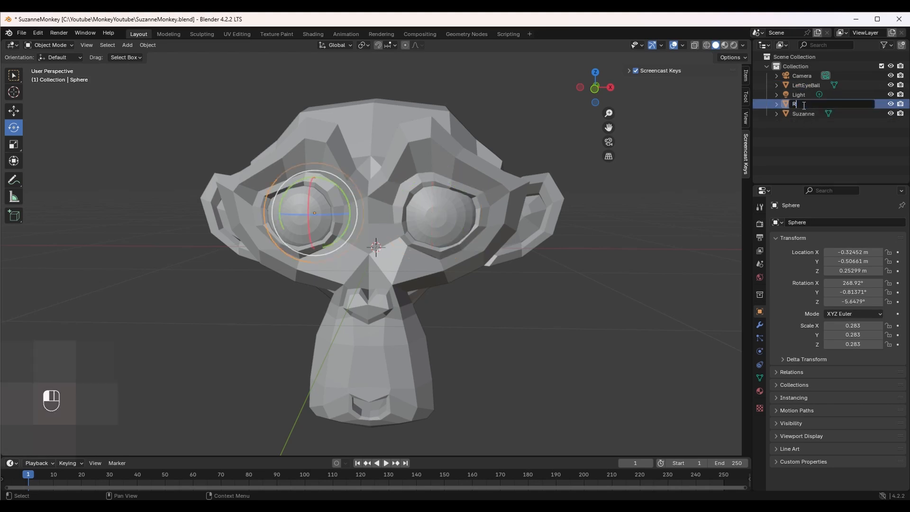
pyautogui.write('ightEyeBall')
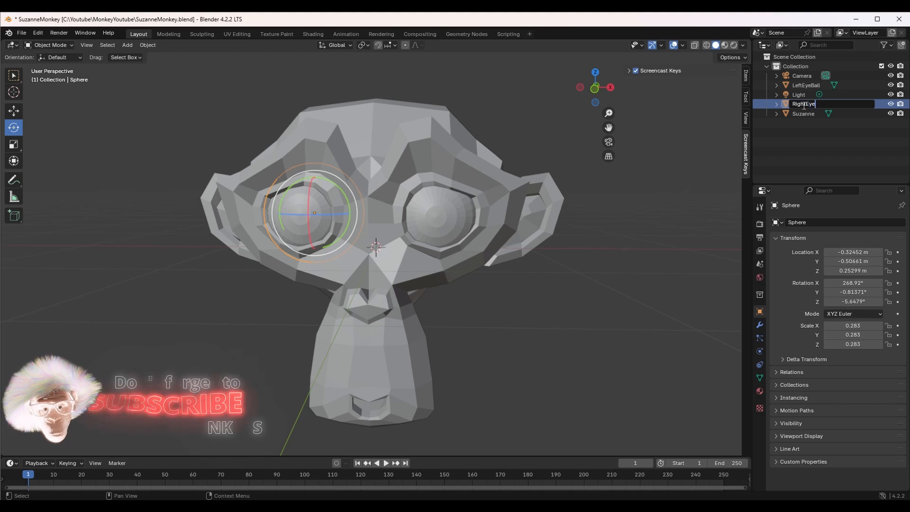
pyautogui.press('Return')
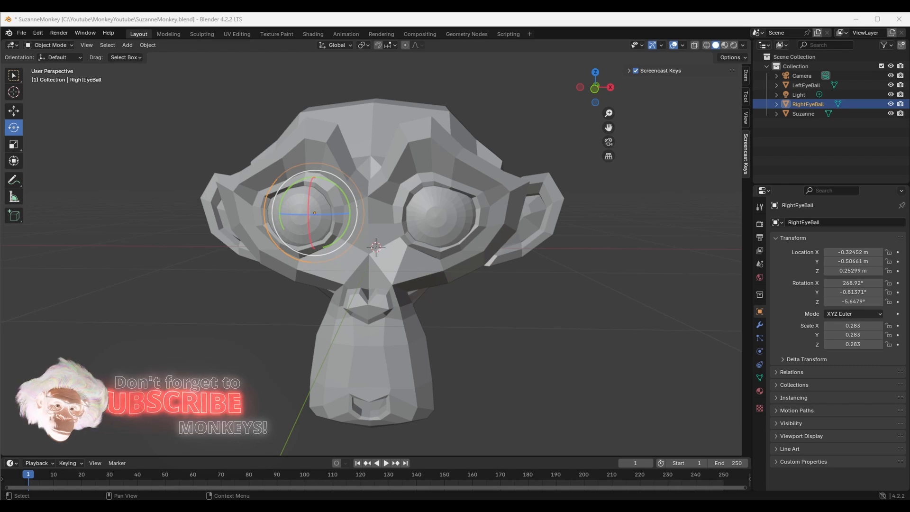
# Hide Suzanne in the viewport and open the right eyeball in the Texture Paint workspace.
pyautogui.click(351, 163)
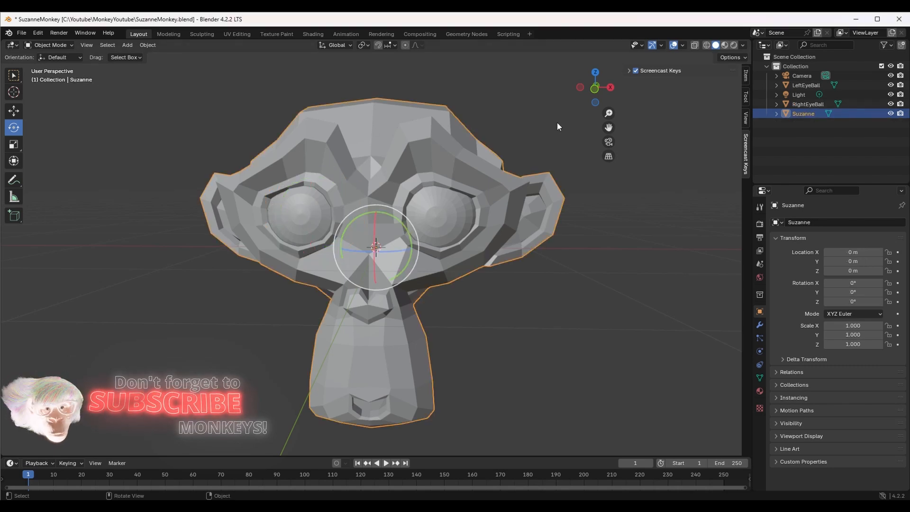
pyautogui.click(891, 114)
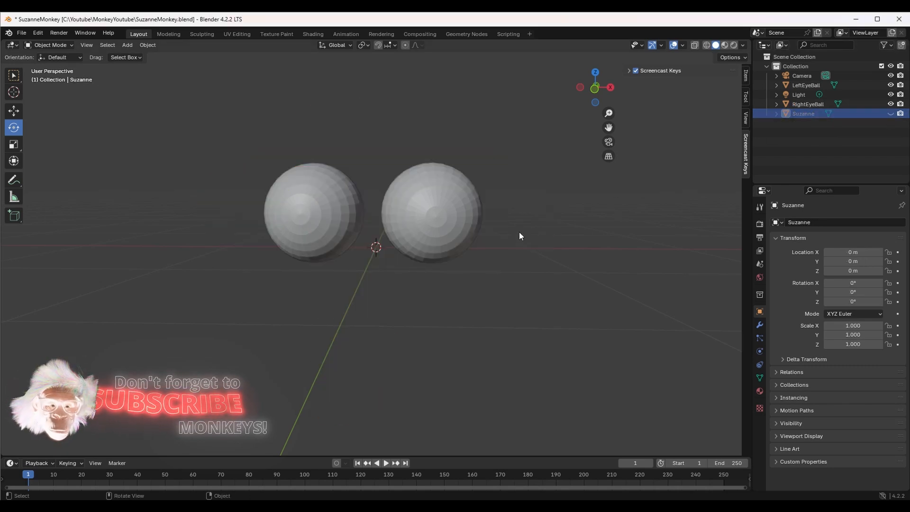
pyautogui.click(302, 202)
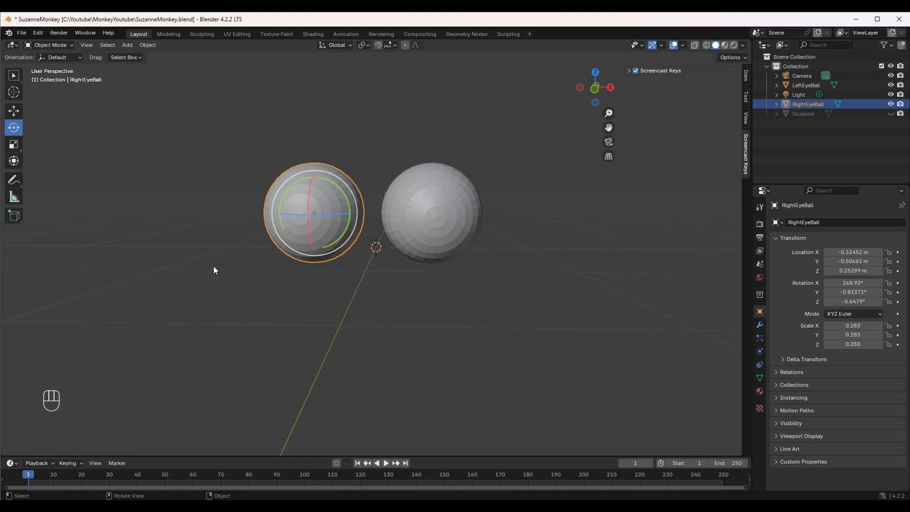
pyautogui.click(275, 35)
pyautogui.moveTo(483, 312); pyautogui.dragTo(561, 295, button='middle')
pyautogui.scroll(12, 556, 289)
pyautogui.scroll(-1, 859, 95)
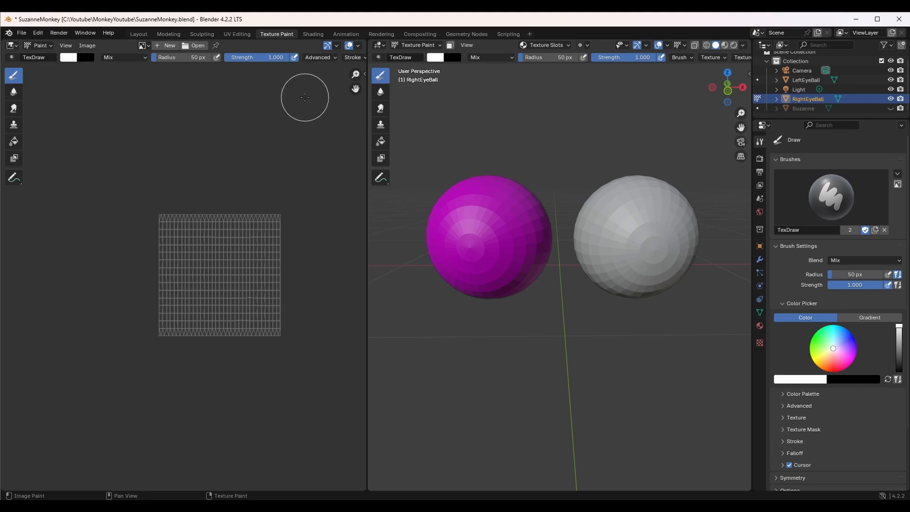
# Set the right eyeball's texture slot mode to Single Image and create a new 1024 × 1024 px image named SuzanneEyeColor.
pyautogui.click(569, 47)
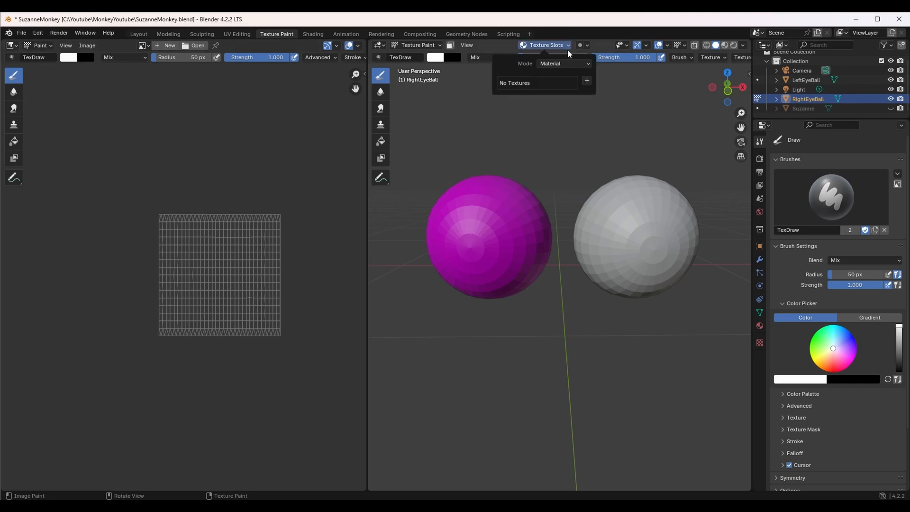
pyautogui.click(568, 64)
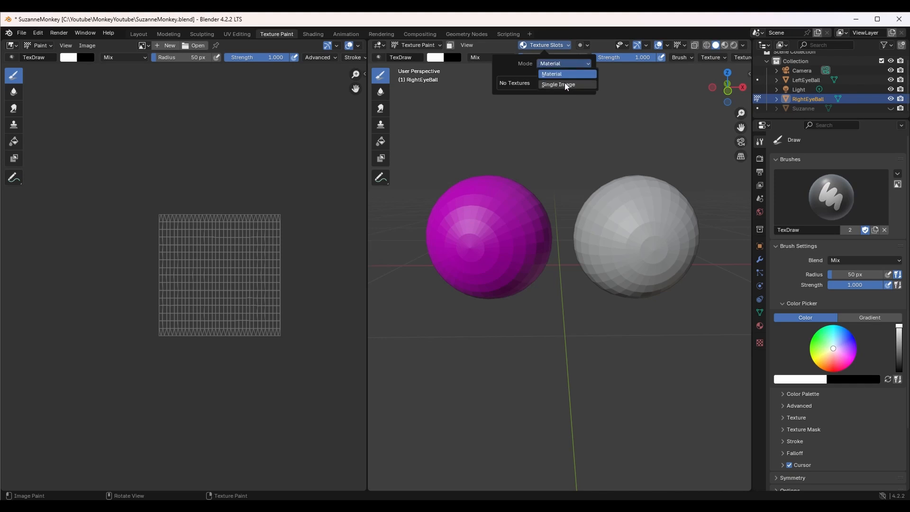
pyautogui.click(565, 84)
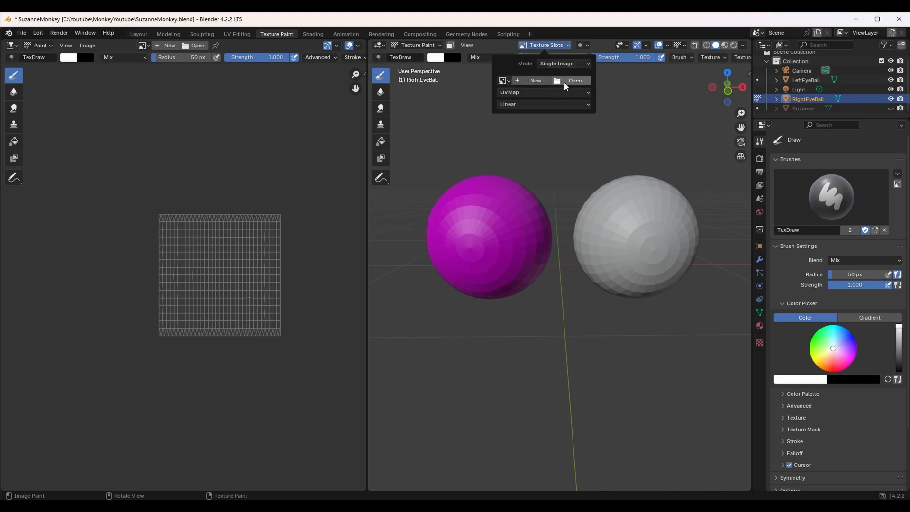
pyautogui.click(546, 82)
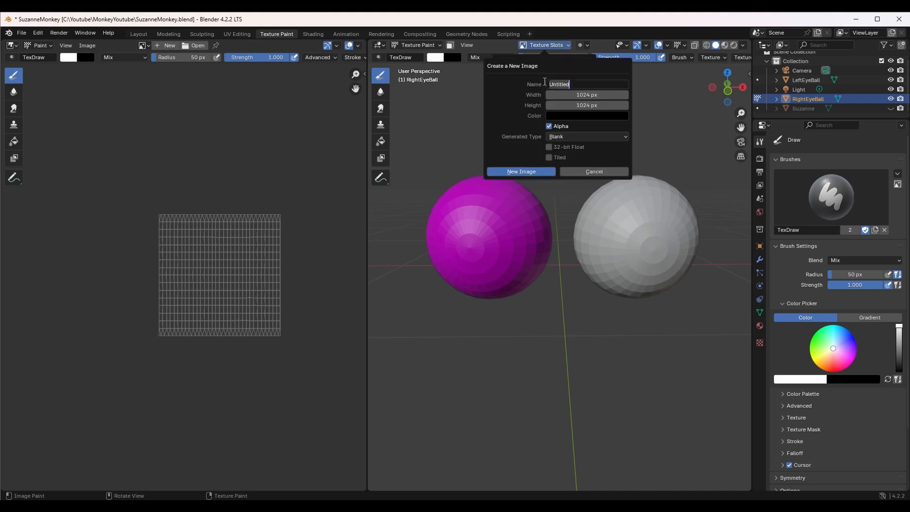
pyautogui.press('BackSpace')
pyautogui.write('Suaza')
pyautogui.press('BackSpace')
pyautogui.press('BackSpace')
pyautogui.press('BackSpace')
pyautogui.write('zanneEyeColor')
pyautogui.click(524, 172)
# Cover the whole SuzanneEyeColor image in near-white with a 178 px Draw brush, and save the image.
pyautogui.scroll(5, 214, 241)
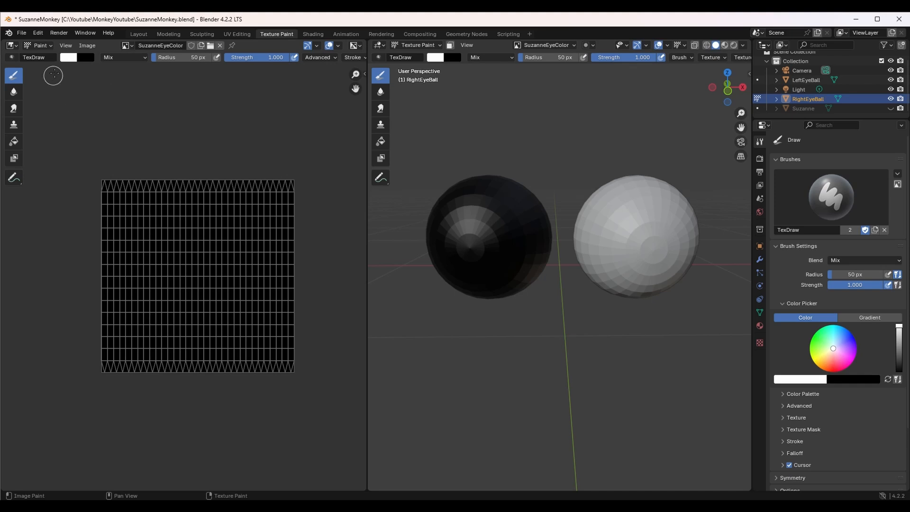
pyautogui.click(68, 58)
pyautogui.click(106, 107)
pyautogui.press('f')
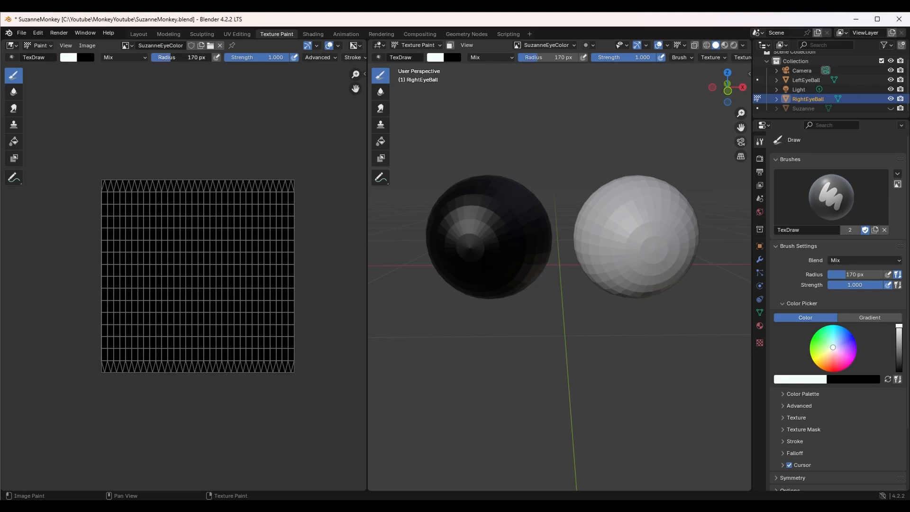
pyautogui.click(114, 217)
pyautogui.moveTo(113, 218)
pyautogui.mouseDown()
pyautogui.moveTo(197, 179)
pyautogui.moveTo(276, 390)
pyautogui.moveTo(79, 232)
pyautogui.moveTo(178, 218)
pyautogui.moveTo(149, 173)
pyautogui.moveTo(303, 264)
pyautogui.moveTo(237, 353)
pyautogui.moveTo(90, 309)
pyautogui.mouseUp()
pyautogui.moveTo(287, 362)
pyautogui.mouseDown()
pyautogui.moveTo(189, 173)
pyautogui.moveTo(240, 246)
pyautogui.moveTo(179, 274)
pyautogui.mouseUp()
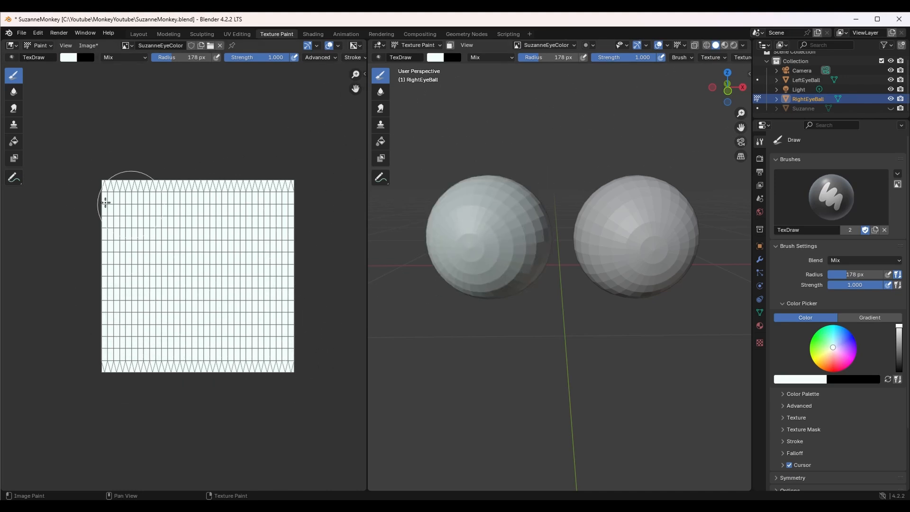
pyautogui.click(88, 45)
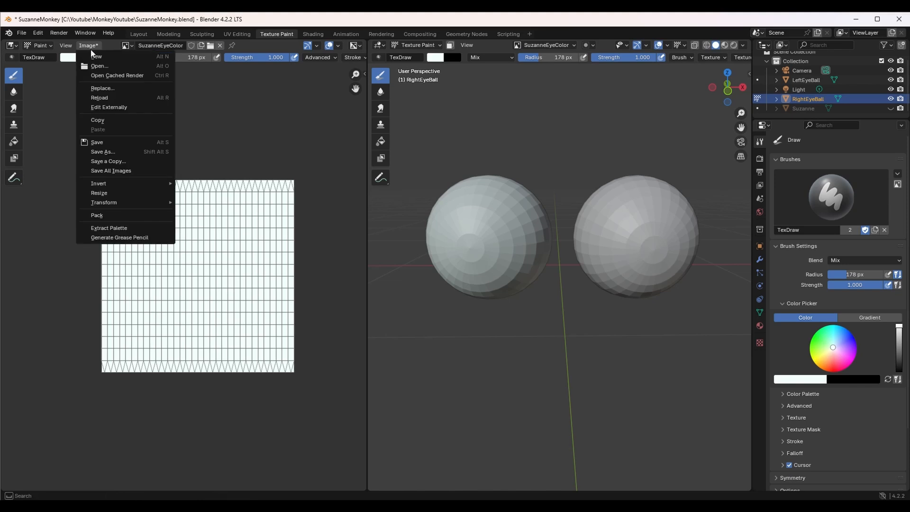
pyautogui.click(94, 129)
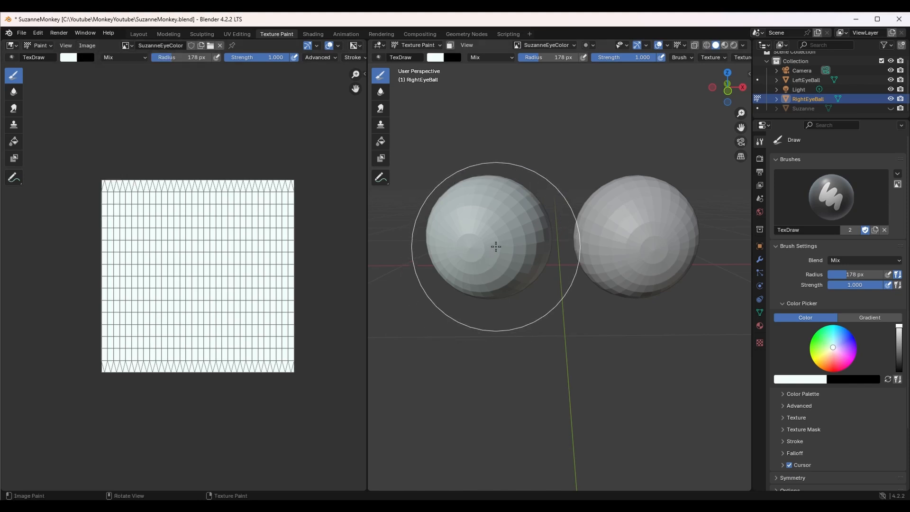
# In Edit Mode, select the full ring of quad faces around the right eyeball's front pole triangles for the iris.
pyautogui.click(426, 45)
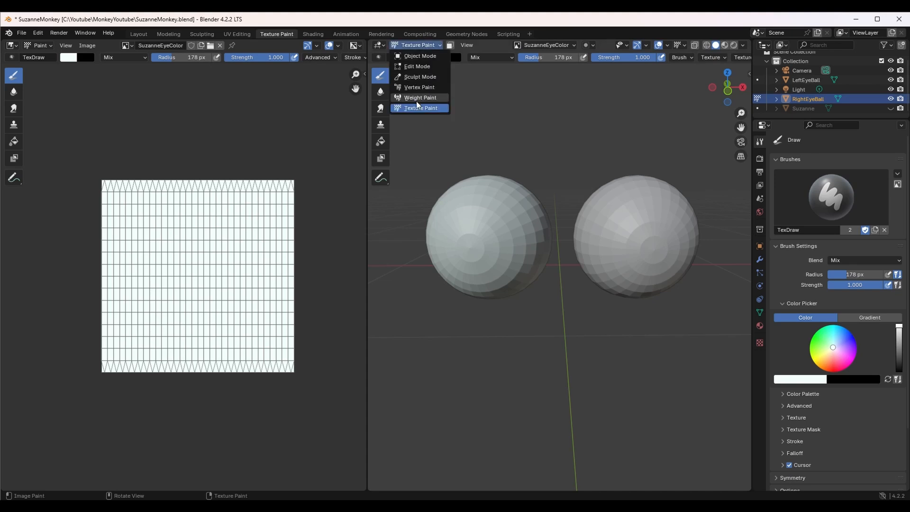
pyautogui.click(417, 66)
pyautogui.click(477, 234)
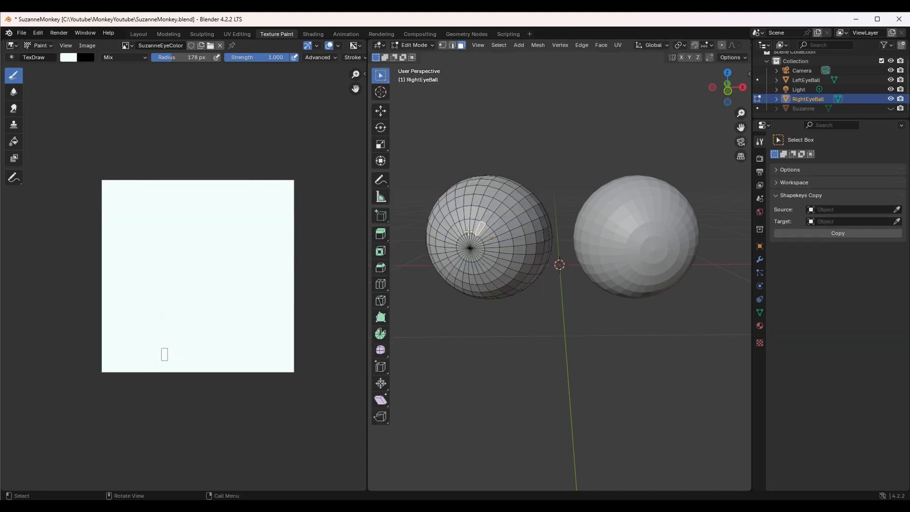
pyautogui.moveTo(469, 231); pyautogui.dragTo(501, 238, button='middle')
pyautogui.scroll(4, 480, 230)
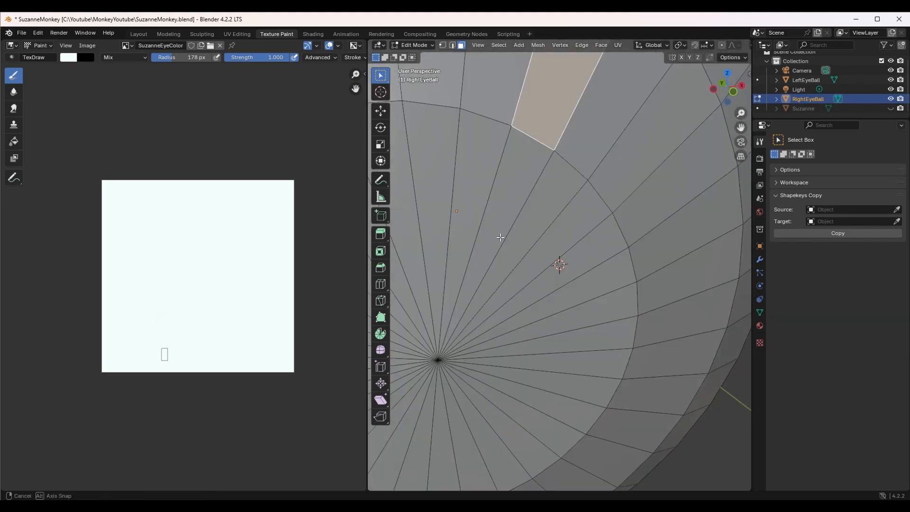
pyautogui.scroll(-1, 501, 238)
pyautogui.scroll(-3, 500, 238)
pyautogui.click(528, 242)
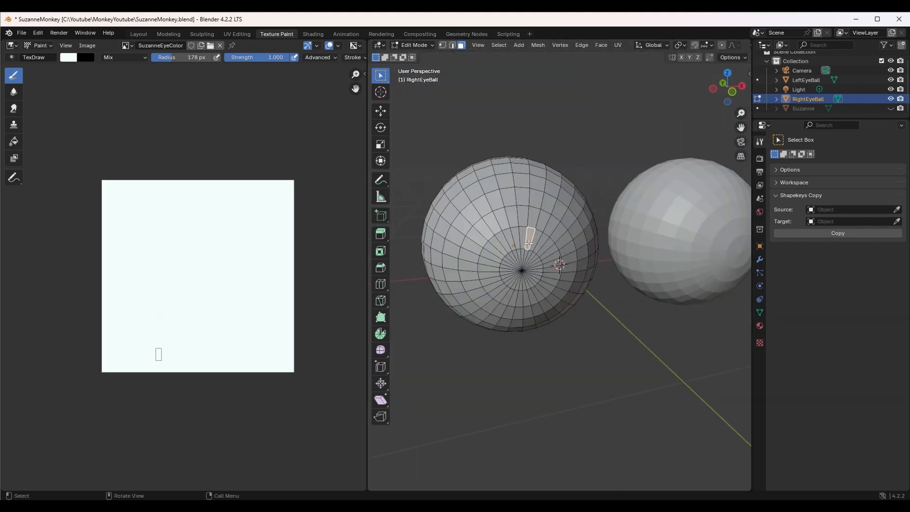
pyautogui.keyDown('ctrl'); pyautogui.click(545, 250); pyautogui.keyUp('ctrl')
pyautogui.keyDown('ctrl'); pyautogui.click(551, 269); pyautogui.keyUp('ctrl')
pyautogui.keyDown('ctrl'); pyautogui.click(542, 290); pyautogui.keyUp('ctrl')
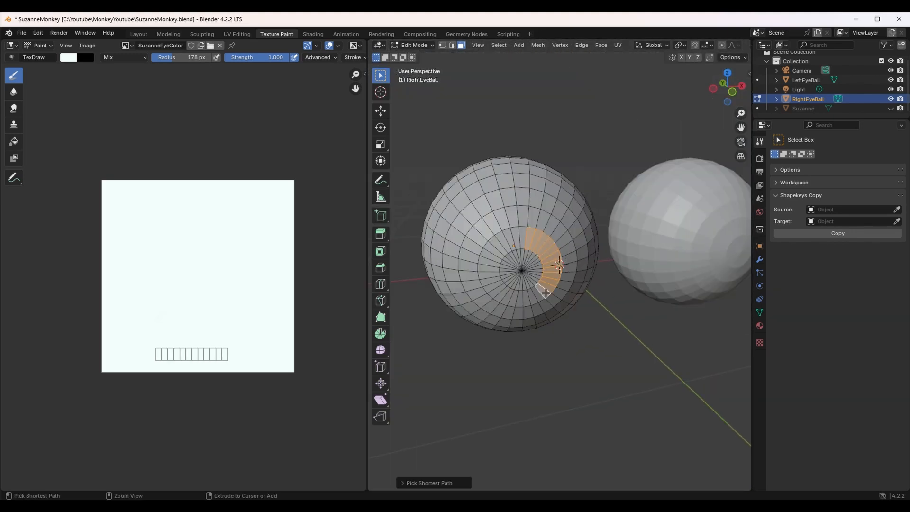
pyautogui.keyDown('ctrl'); pyautogui.click(524, 298); pyautogui.keyUp('ctrl')
pyautogui.keyDown('ctrl'); pyautogui.click(501, 293); pyautogui.keyUp('ctrl')
pyautogui.keyDown('ctrl'); pyautogui.click(493, 284); pyautogui.keyUp('ctrl')
pyautogui.keyDown('ctrl'); pyautogui.click(488, 270); pyautogui.keyUp('ctrl')
pyautogui.keyDown('ctrl'); pyautogui.click(495, 248); pyautogui.keyUp('ctrl')
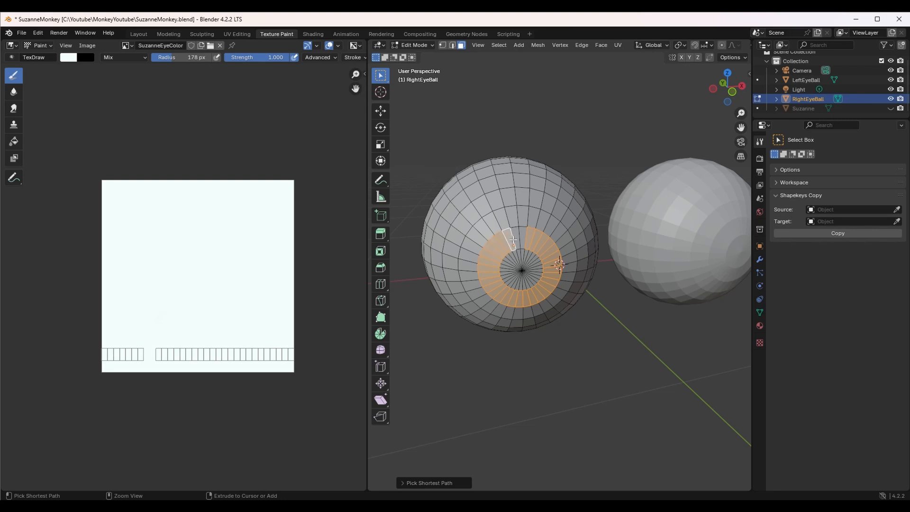
pyautogui.keyDown('ctrl'); pyautogui.click(508, 238); pyautogui.keyUp('ctrl')
pyautogui.keyDown('ctrl'); pyautogui.click(523, 233); pyautogui.keyUp('ctrl')
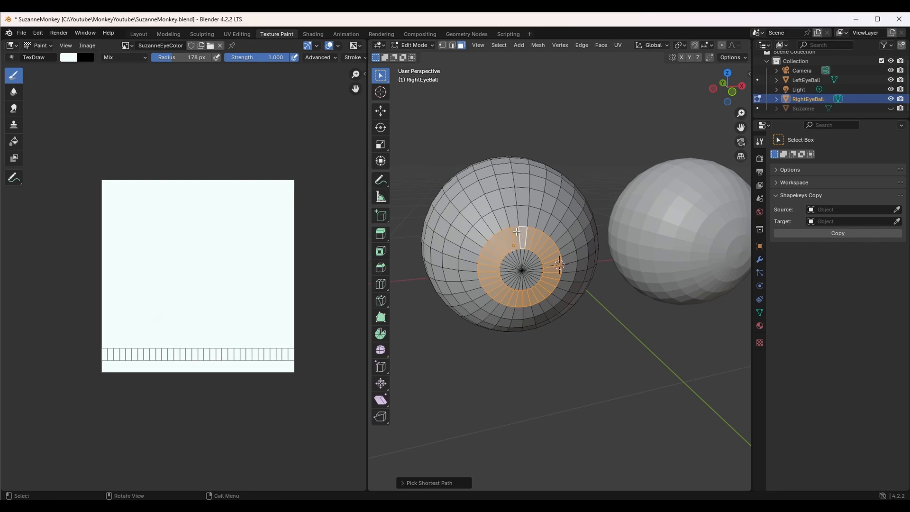
# Return the right eyeball to Texture Paint mode and enable the face selection paint mask.
pyautogui.click(412, 46)
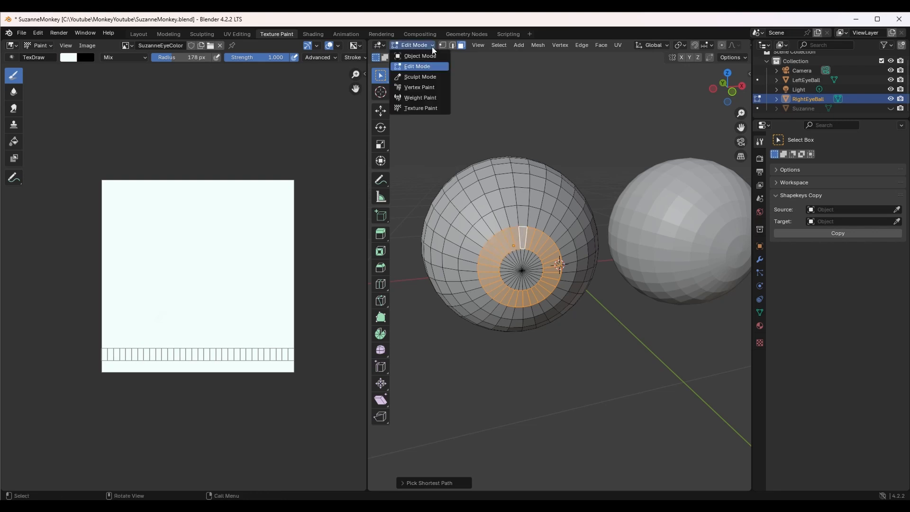
pyautogui.click(428, 108)
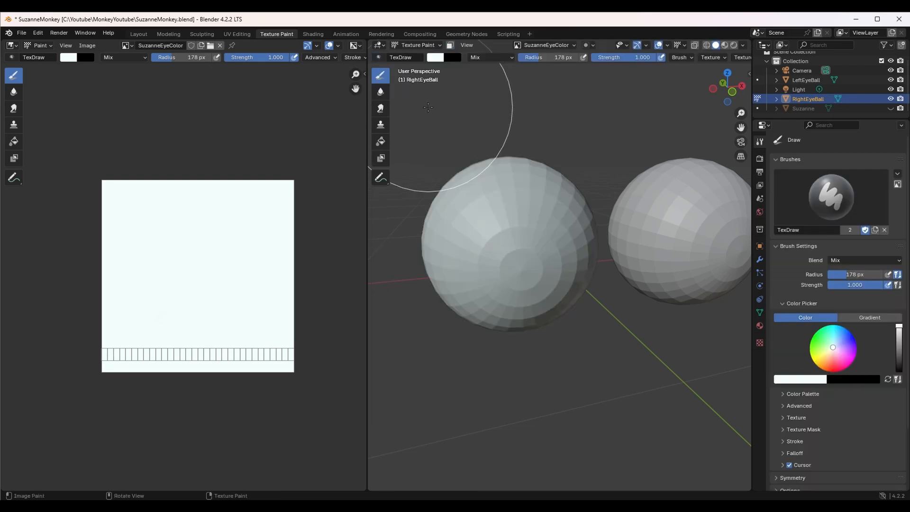
pyautogui.click(450, 45)
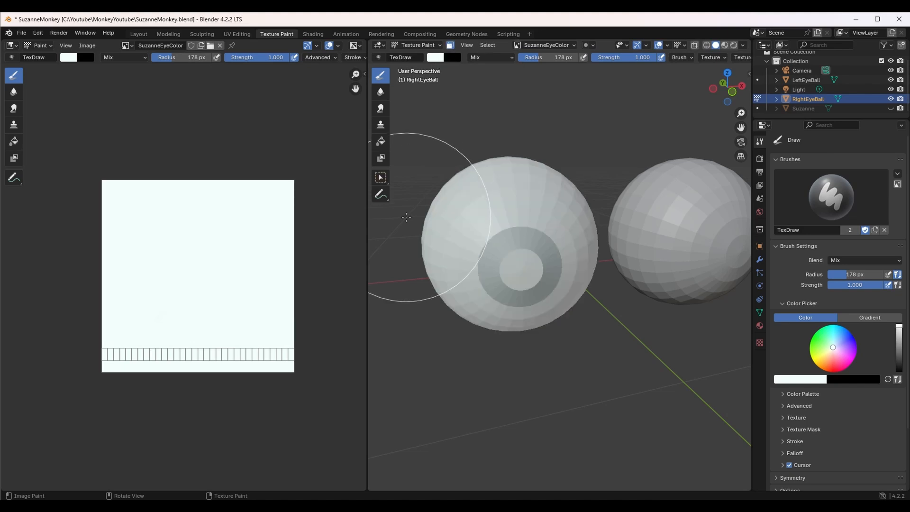
# Set the brush colour to blue and paint the masked iris ring on the right eyeball.
pyautogui.click(69, 57)
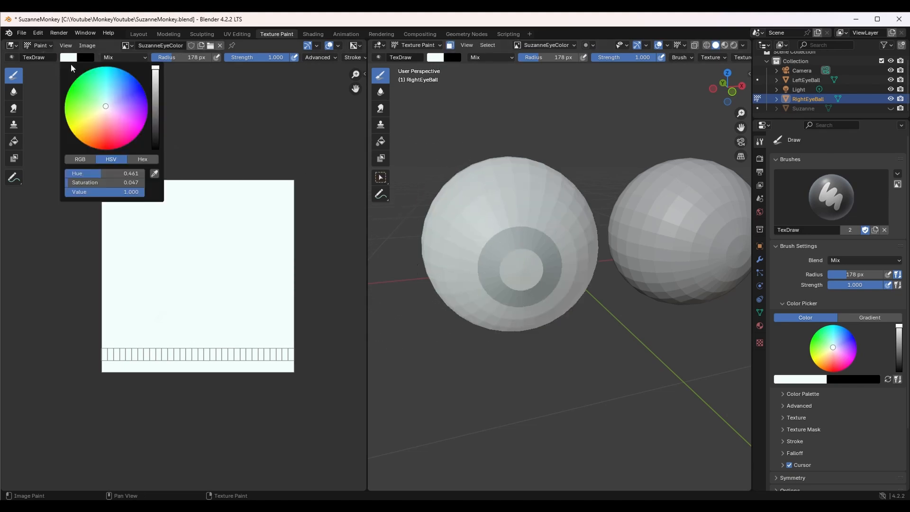
pyautogui.click(83, 83)
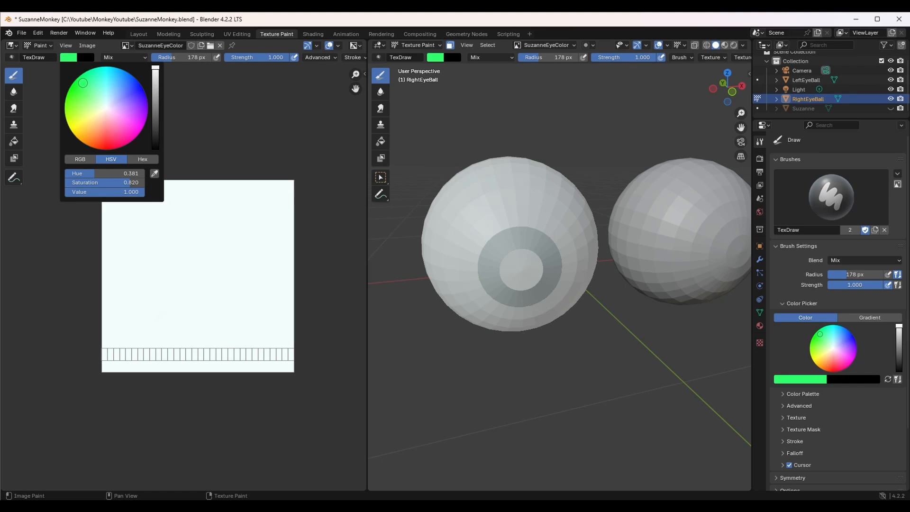
pyautogui.moveTo(85, 83); pyautogui.dragTo(144, 90)
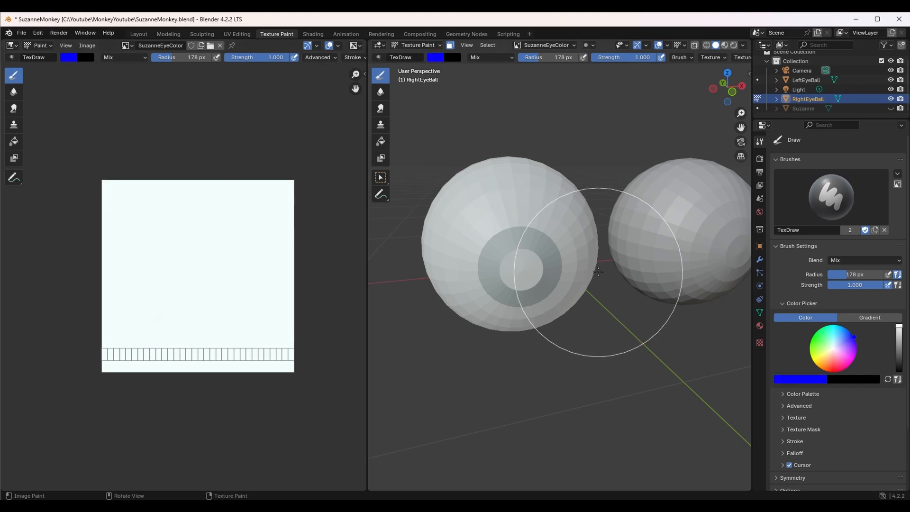
pyautogui.moveTo(585, 269)
pyautogui.mouseDown()
pyautogui.moveTo(549, 254)
pyautogui.moveTo(479, 249)
pyautogui.mouseUp()
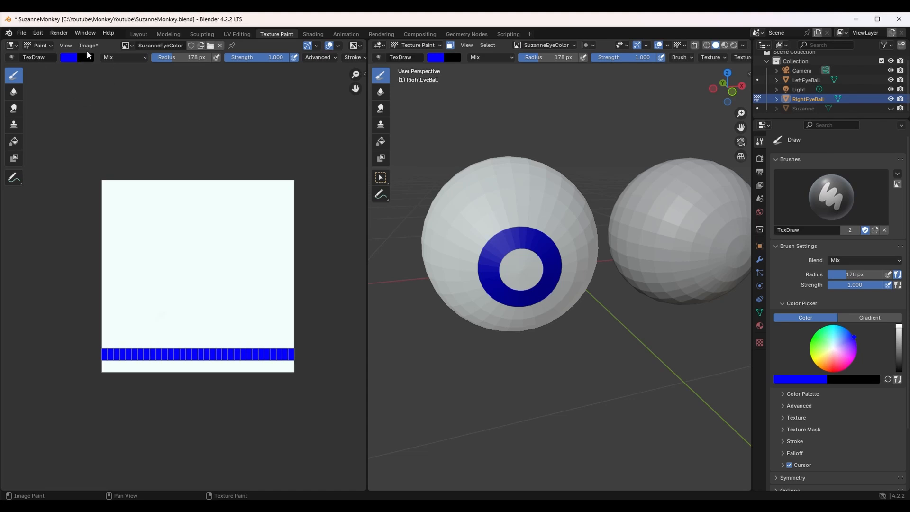
# In Edit Mode, clear the iris selection and select all triangular faces around the right eyeball's front pole for the pupil.
pyautogui.click(432, 45)
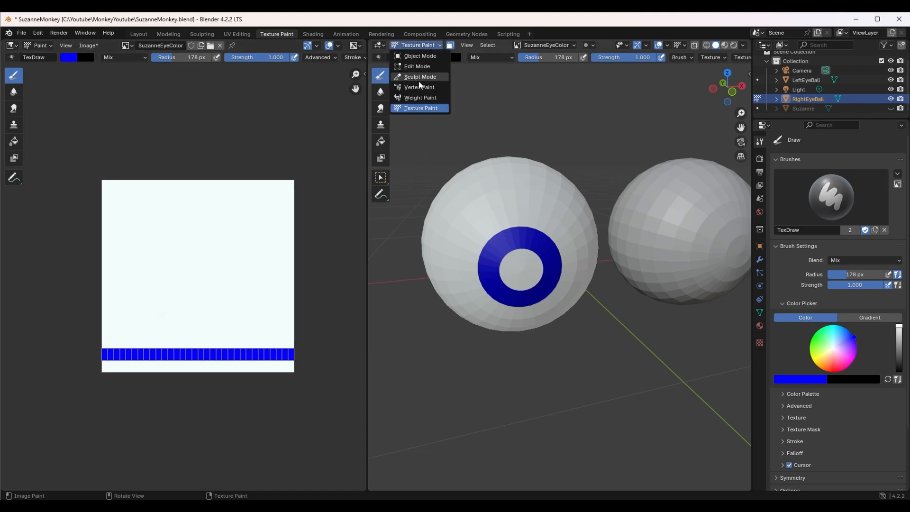
pyautogui.click(422, 67)
pyautogui.hotkey('alt', 'a')
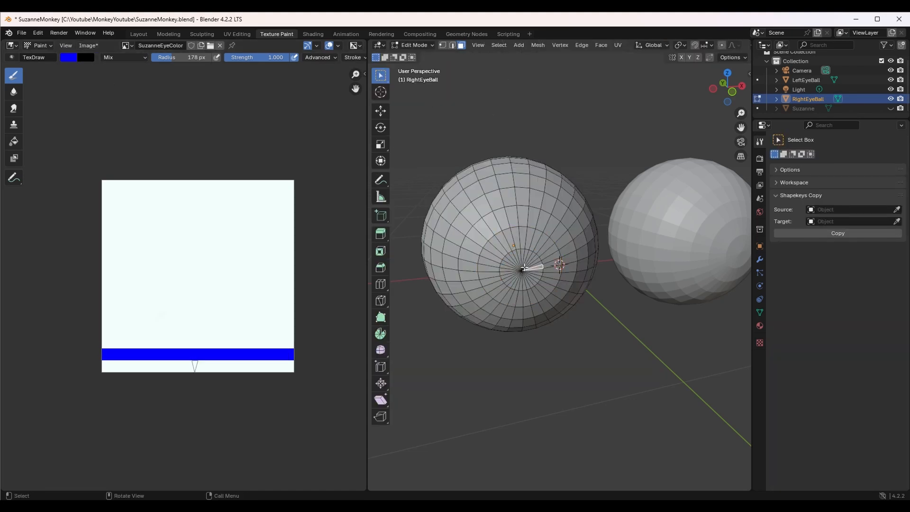
pyautogui.keyDown('ctrl'); pyautogui.click(530, 260); pyautogui.keyUp('ctrl')
pyautogui.keyDown('ctrl'); pyautogui.click(524, 259); pyautogui.keyUp('ctrl')
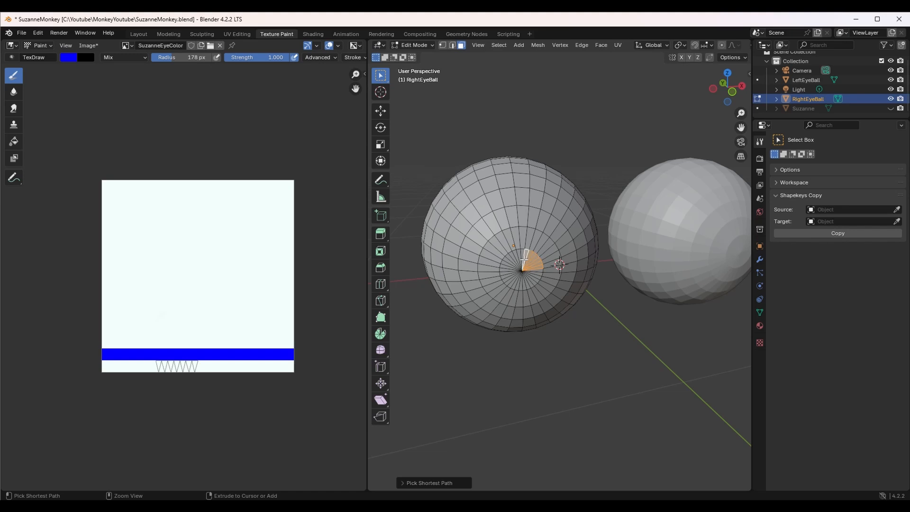
pyautogui.keyDown('ctrl'); pyautogui.click(519, 261); pyautogui.keyUp('ctrl')
pyautogui.keyDown('ctrl'); pyautogui.click(512, 265); pyautogui.keyUp('ctrl')
pyautogui.keyDown('ctrl'); pyautogui.click(513, 274); pyautogui.keyUp('ctrl')
pyautogui.keyDown('ctrl'); pyautogui.click(519, 287); pyautogui.keyUp('ctrl')
pyautogui.keyDown('ctrl'); pyautogui.click(531, 284); pyautogui.keyUp('ctrl')
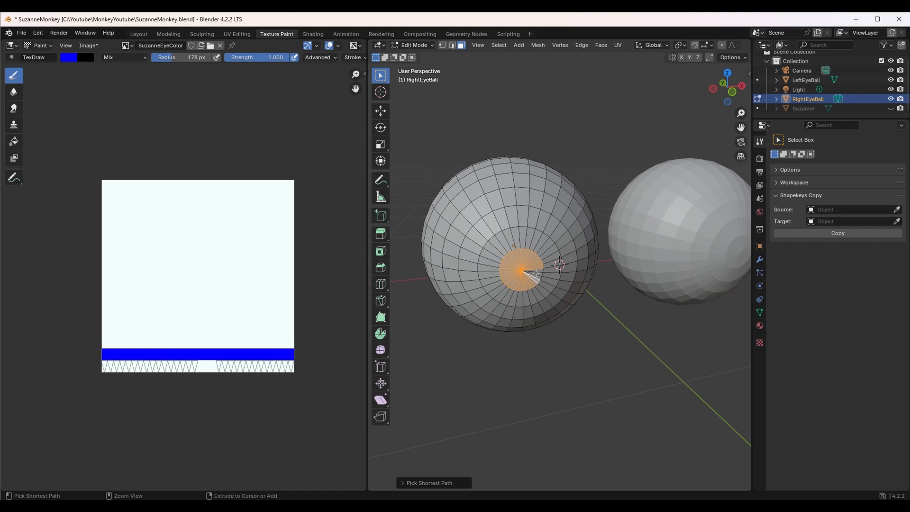
pyautogui.keyDown('ctrl'); pyautogui.click(537, 278); pyautogui.keyUp('ctrl')
pyautogui.keyDown('ctrl'); pyautogui.click(539, 272); pyautogui.keyUp('ctrl')
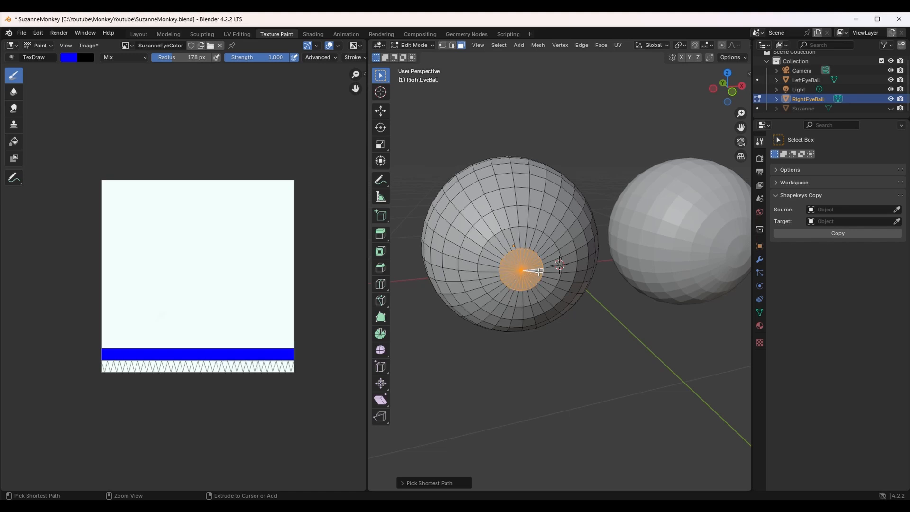
# Return the right eyeball to Texture Paint mode, set the brush colour to black and paint the masked pupil faces.
pyautogui.click(427, 45)
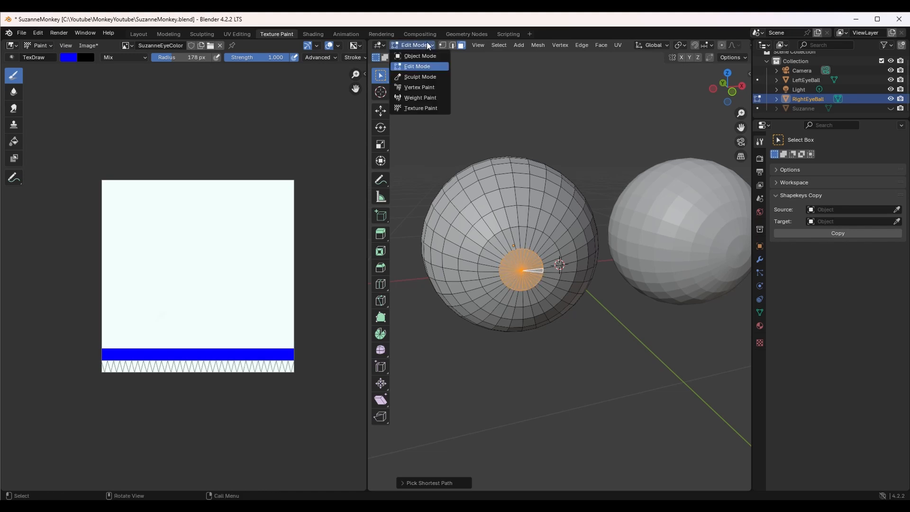
pyautogui.click(418, 108)
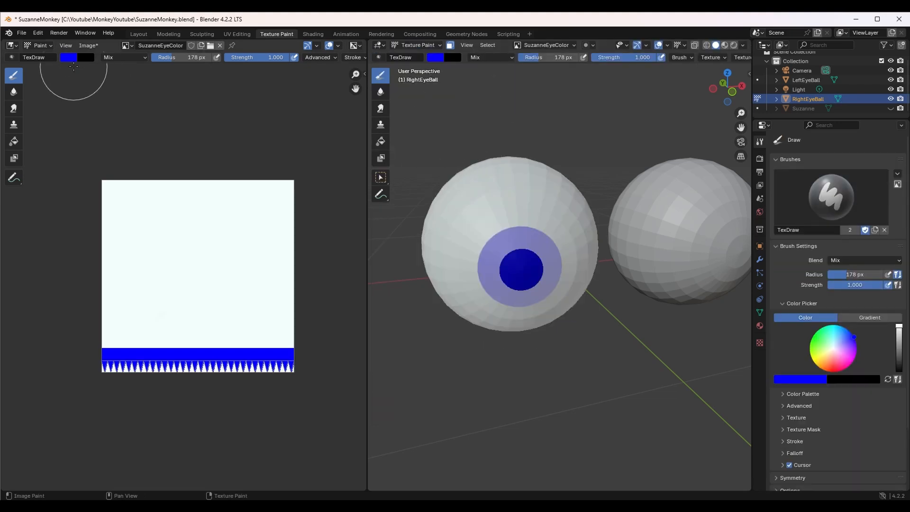
pyautogui.click(69, 57)
pyautogui.click(105, 101)
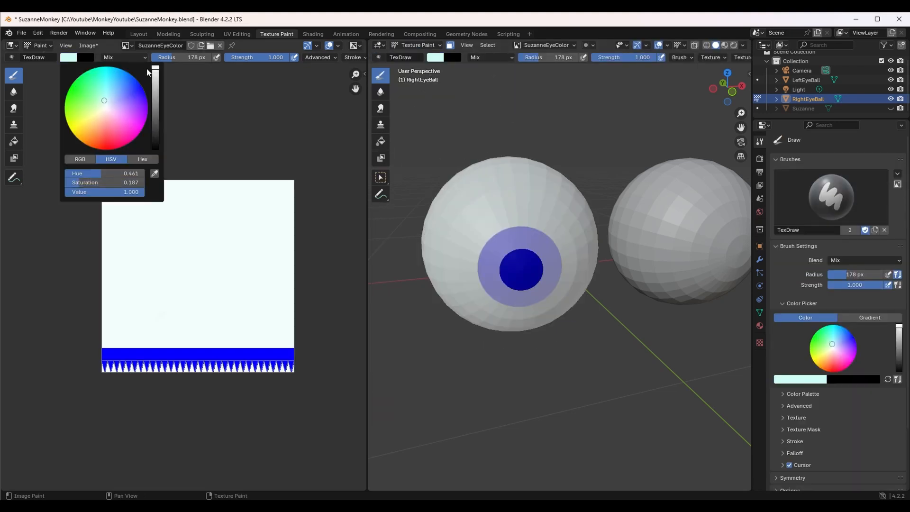
pyautogui.moveTo(154, 71); pyautogui.dragTo(155, 150)
pyautogui.click(508, 282)
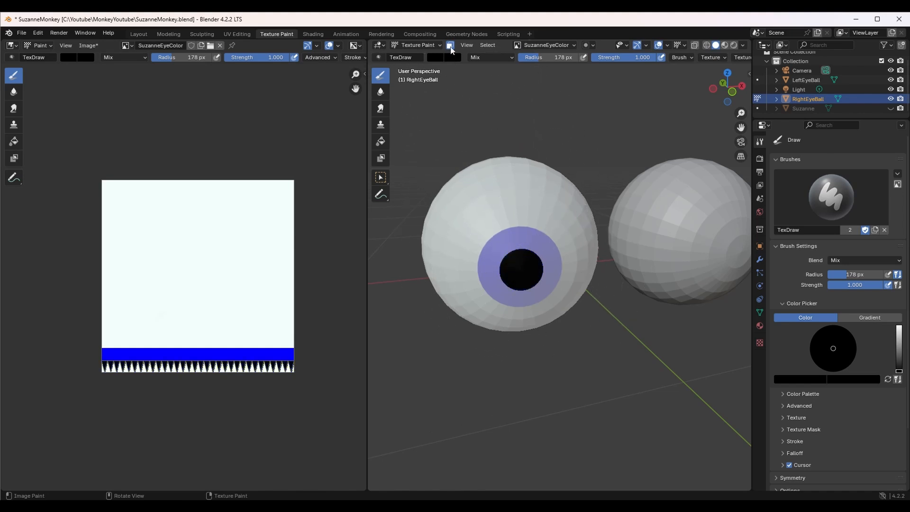
# Save the painted SuzanneEyeColor image and return the right eyeball to Object Mode.
pyautogui.click(87, 45)
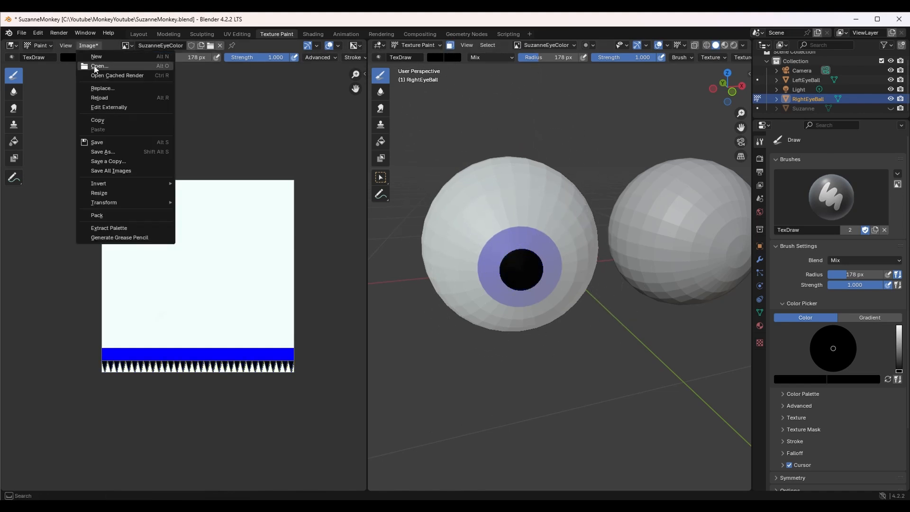
pyautogui.click(103, 142)
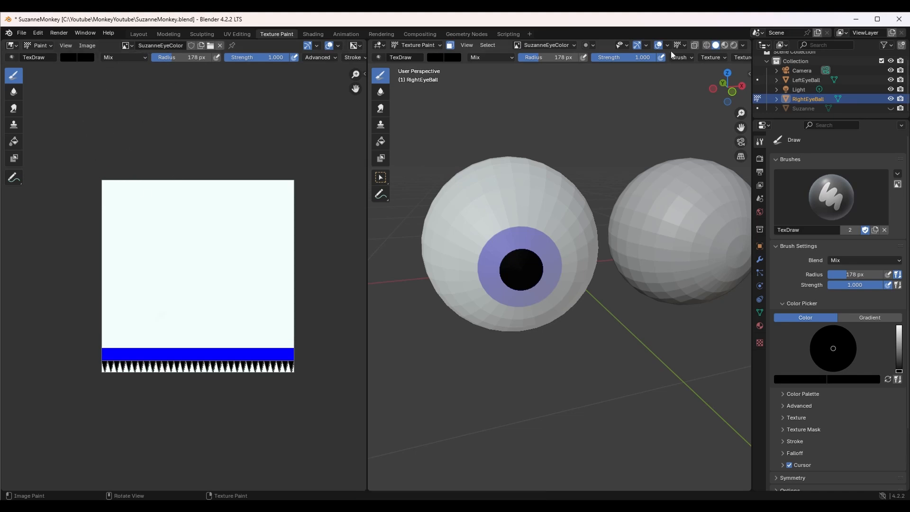
pyautogui.click(427, 49)
pyautogui.click(417, 56)
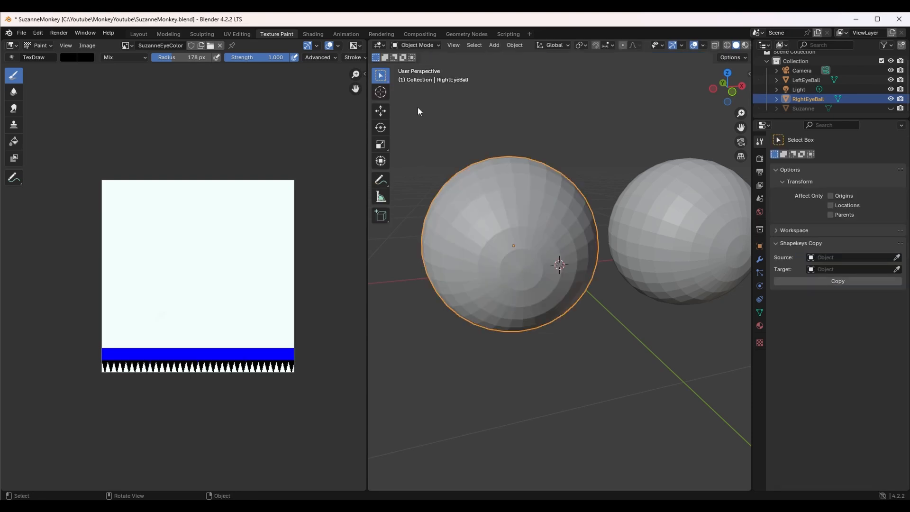
# Preview both eyeballs in Material Preview shading and return the viewport to solid shading.
pyautogui.scroll(-2, 569, 183)
pyautogui.click(746, 45)
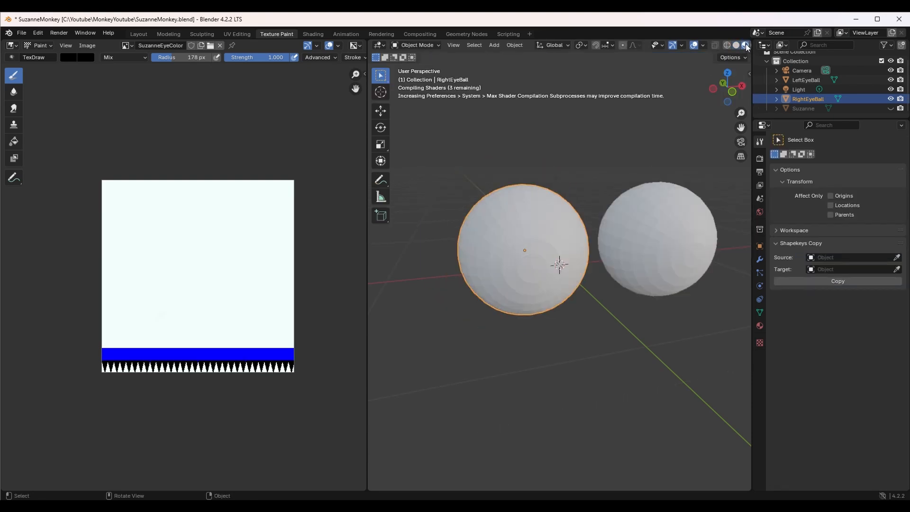
pyautogui.click(737, 46)
# Give the right eyeball a new material with SuzanneEyeColor.png as the image texture for its base colour.
pyautogui.click(760, 326)
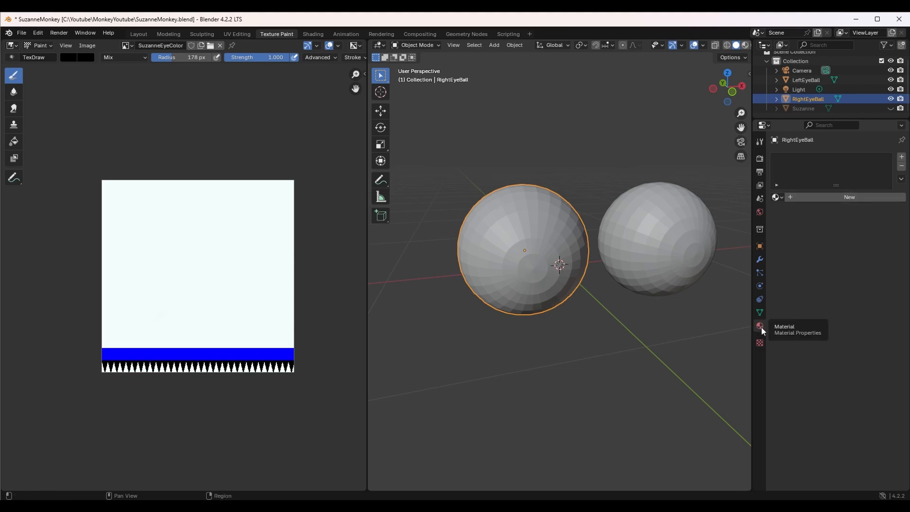
pyautogui.click(817, 198)
pyautogui.click(828, 257)
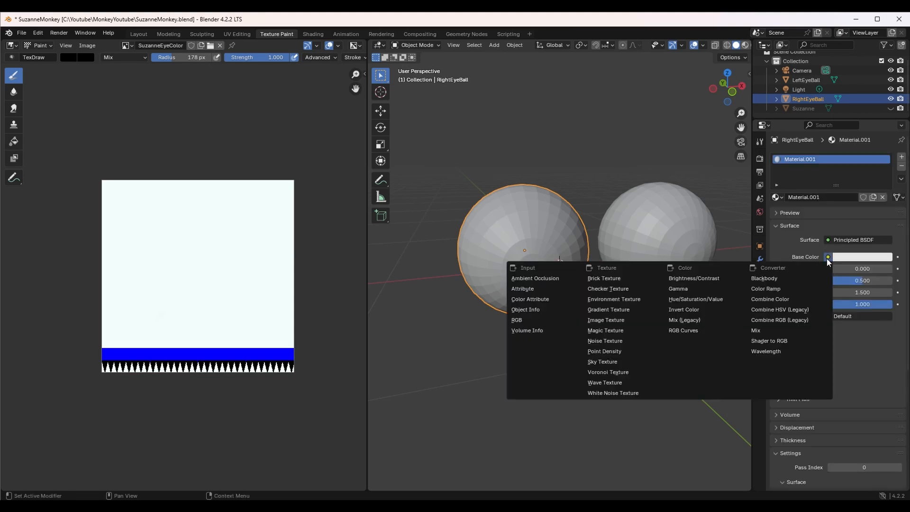
pyautogui.click(612, 320)
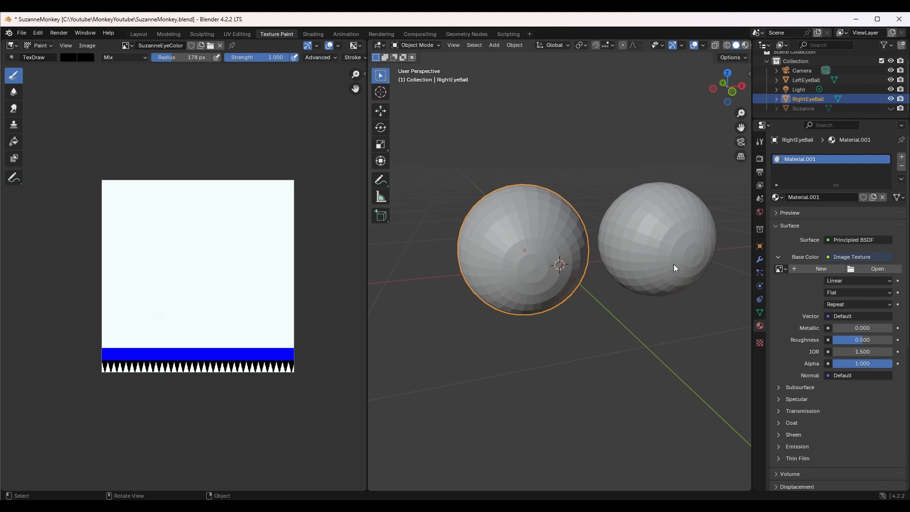
pyautogui.click(849, 271)
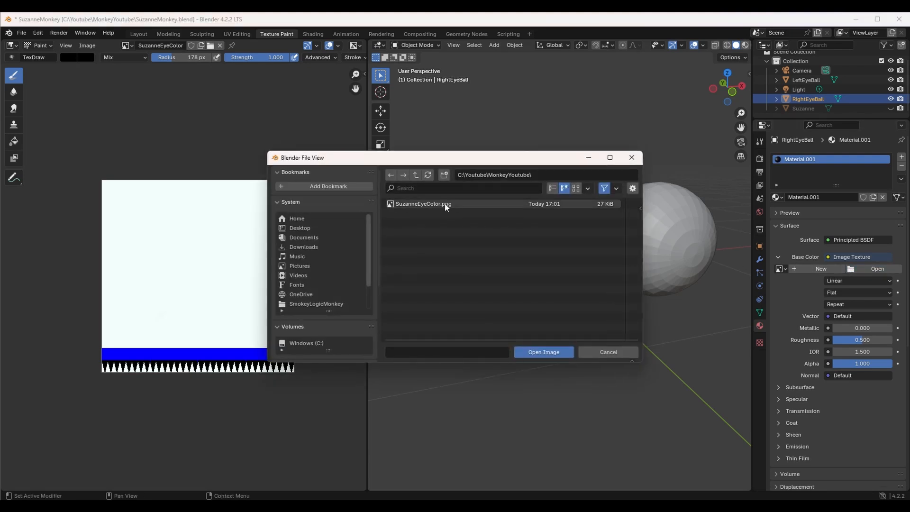
pyautogui.click(445, 203)
pyautogui.click(551, 355)
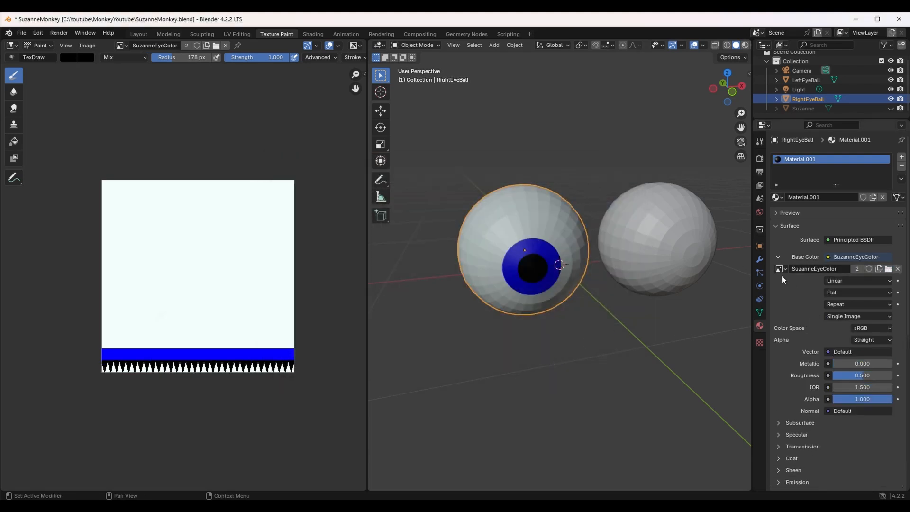
# Give the left eyeball a new material with SuzanneEyeColor.png as the image texture for its base colour.
pyautogui.click(642, 244)
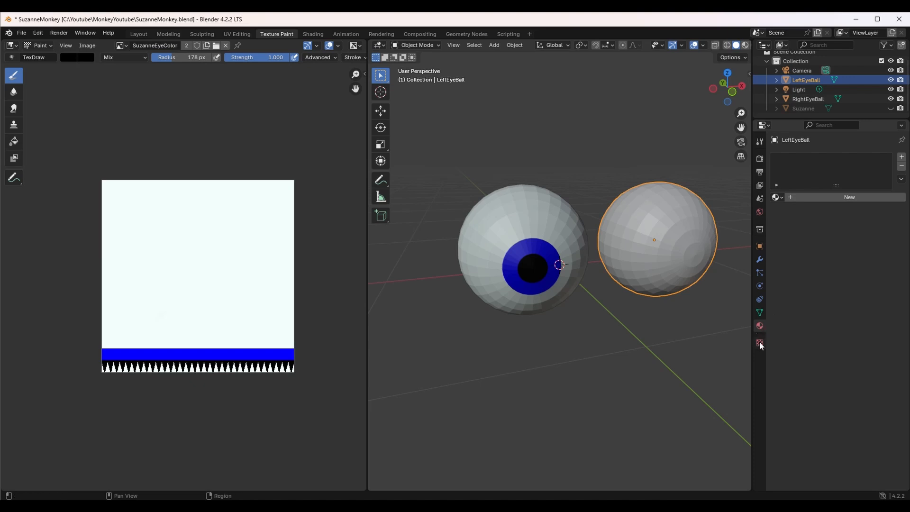
pyautogui.click(850, 197)
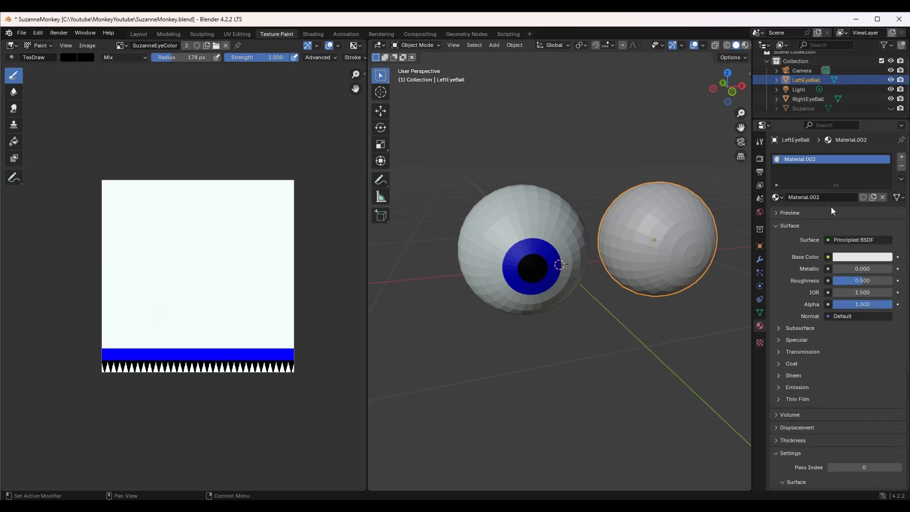
pyautogui.click(830, 257)
pyautogui.click(612, 317)
pyautogui.click(878, 269)
pyautogui.click(551, 352)
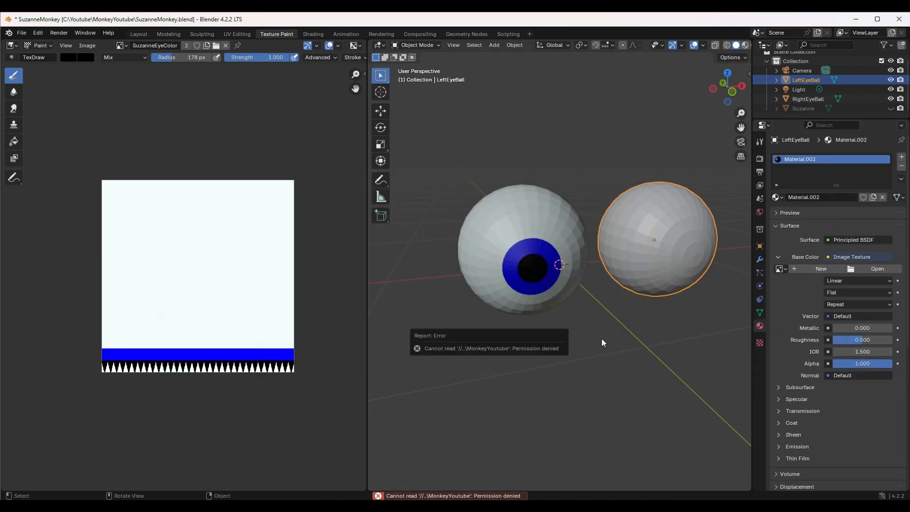
pyautogui.click(878, 269)
pyautogui.click(423, 204)
pyautogui.click(544, 352)
# Unhide the Suzanne head around the two eyeballs.
pyautogui.moveTo(711, 303); pyautogui.dragTo(675, 294, button='middle')
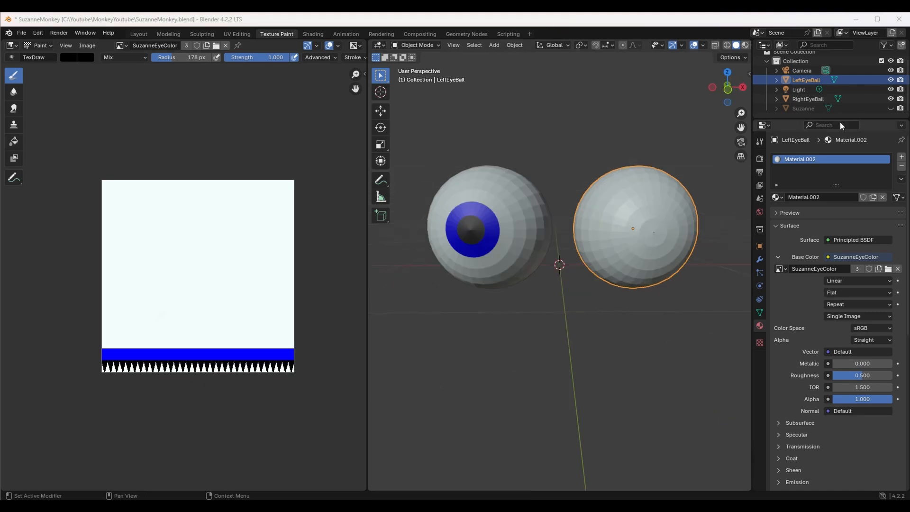
pyautogui.click(891, 108)
pyautogui.moveTo(550, 266)
pyautogui.mouseDown(button='middle')
pyautogui.moveTo(589, 264)
pyautogui.moveTo(545, 258)
pyautogui.mouseUp(button='middle')
pyautogui.click(890, 109)
pyautogui.moveTo(649, 190); pyautogui.dragTo(697, 192, button='middle')
pyautogui.click(891, 108)
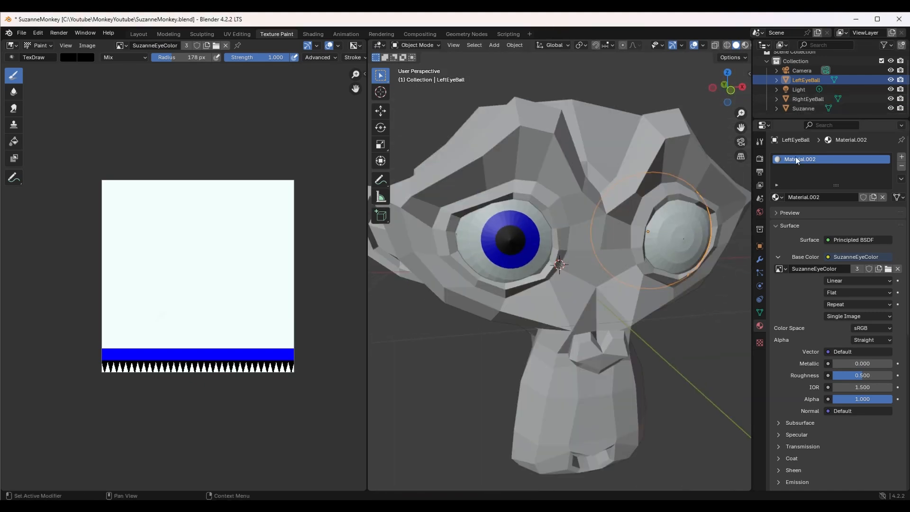
# Rotate the left eyeball so its iris and pupil face forward in the eye socket.
pyautogui.moveTo(636, 128); pyautogui.dragTo(570, 114, button='middle')
pyautogui.click(383, 130)
pyautogui.moveTo(628, 205)
pyautogui.mouseDown()
pyautogui.moveTo(635, 261)
pyautogui.moveTo(626, 221)
pyautogui.mouseUp()
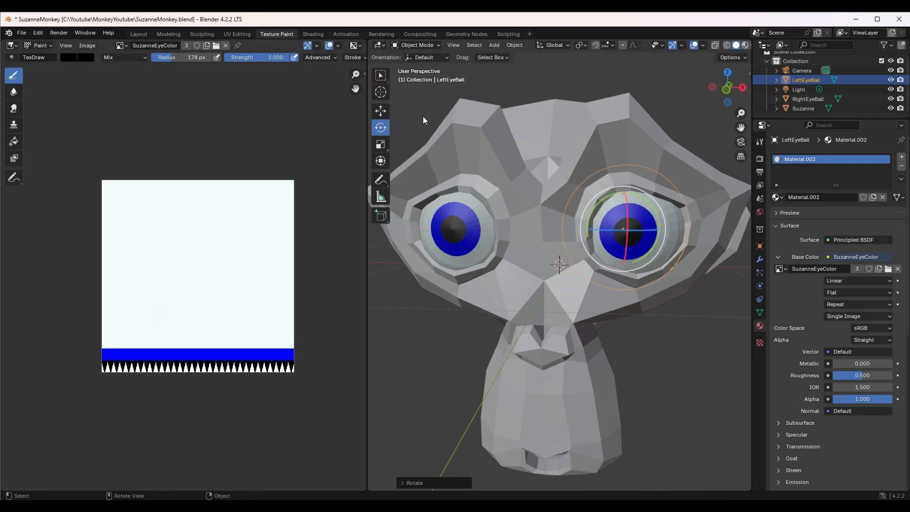
# Select the Suzanne head and switch it to Texture Paint mode.
pyautogui.click(406, 44)
pyautogui.click(422, 56)
pyautogui.click(606, 73)
pyautogui.click(568, 145)
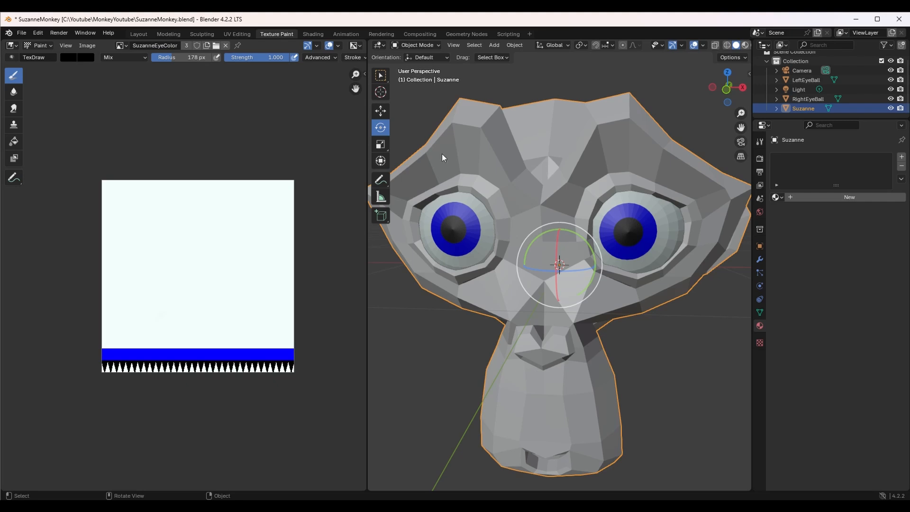
pyautogui.click(414, 47)
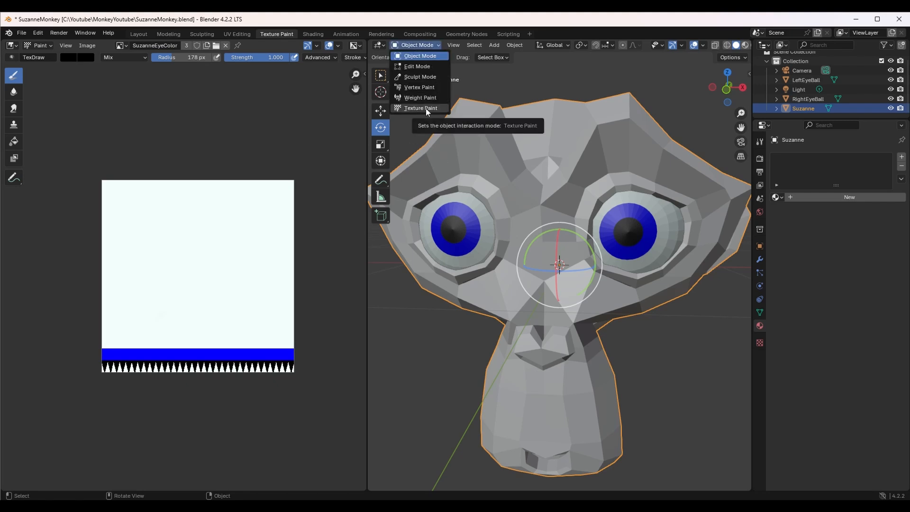
pyautogui.click(426, 108)
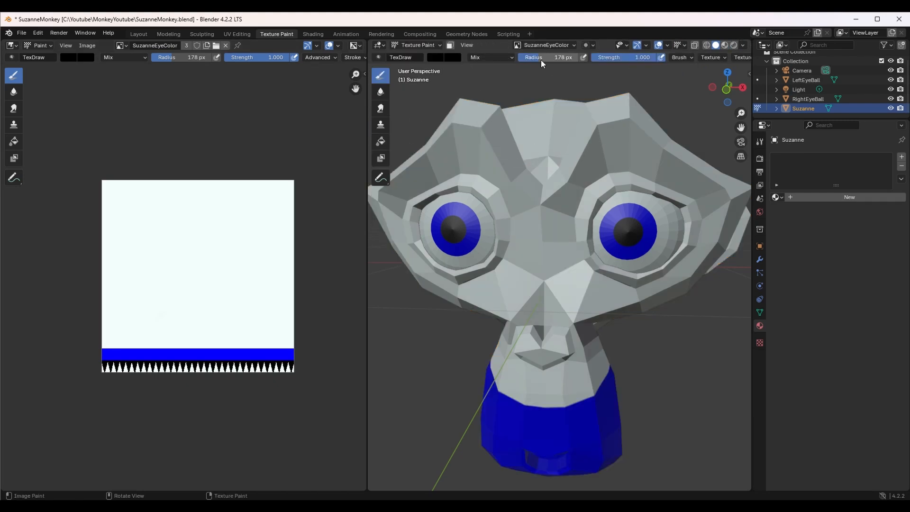
# Create a new blank 1024 × 1024 px paint image named SuzanneSkinColor for the head.
pyautogui.click(570, 46)
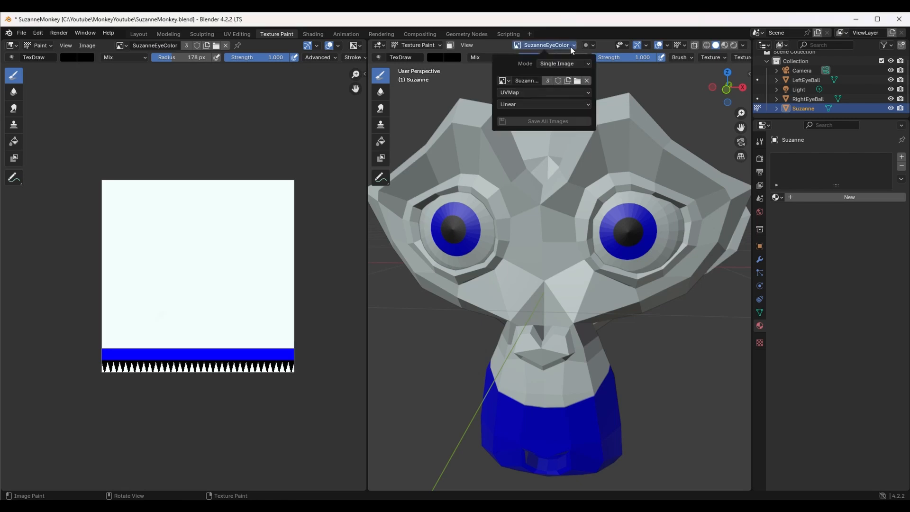
pyautogui.click(568, 81)
pyautogui.press('BackSpace')
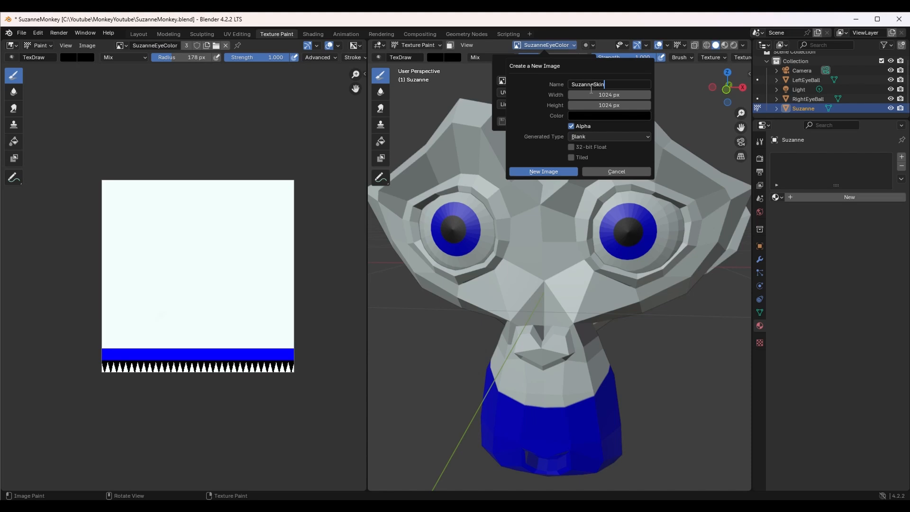
pyautogui.click(544, 172)
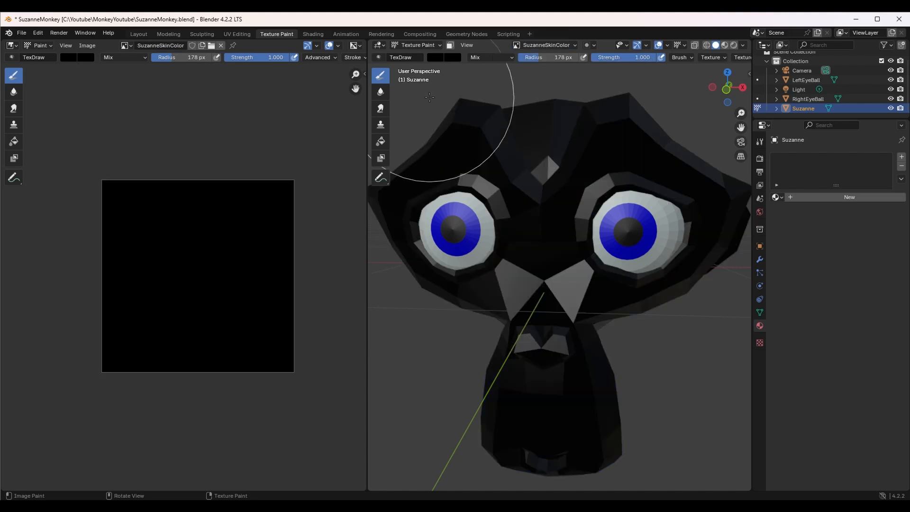
# Set the brush to a muted tan colour and paint a first stroke across the SuzanneSkinColor image.
pyautogui.click(69, 57)
pyautogui.moveTo(156, 131); pyautogui.dragTo(143, 117)
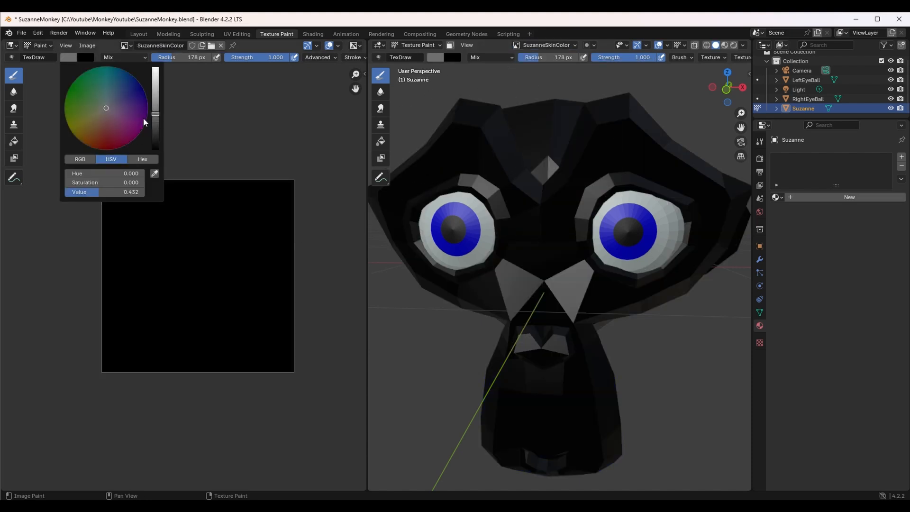
pyautogui.click(94, 113)
pyautogui.click(101, 114)
pyautogui.moveTo(119, 199)
pyautogui.mouseDown()
pyautogui.moveTo(126, 224)
pyautogui.moveTo(258, 210)
pyautogui.moveTo(96, 315)
pyautogui.moveTo(266, 263)
pyautogui.mouseUp()
pyautogui.scroll(-3, 550, 311)
pyautogui.moveTo(550, 311)
pyautogui.mouseDown(button='middle')
pyautogui.moveTo(567, 316)
pyautogui.moveTo(558, 317)
pyautogui.mouseUp(button='middle')
# Lighten the tan brush colour, adjust the brush radius and paint over the front of the Suzanne head.
pyautogui.click(69, 57)
pyautogui.click(155, 86)
pyautogui.moveTo(199, 239); pyautogui.dragTo(208, 250, button='middle')
pyautogui.press('f')
pyautogui.click(533, 71)
pyautogui.moveTo(532, 58); pyautogui.dragTo(523, 57)
pyautogui.moveTo(502, 184)
pyautogui.mouseDown()
pyautogui.moveTo(535, 220)
pyautogui.moveTo(529, 306)
pyautogui.mouseUp()
pyautogui.moveTo(571, 289)
pyautogui.mouseDown()
pyautogui.moveTo(662, 207)
pyautogui.moveTo(515, 336)
pyautogui.moveTo(612, 350)
pyautogui.moveTo(520, 285)
pyautogui.moveTo(544, 260)
pyautogui.moveTo(501, 256)
pyautogui.moveTo(504, 218)
pyautogui.moveTo(615, 149)
pyautogui.moveTo(493, 159)
pyautogui.mouseUp()
# Set the brush radius to 174 px and cover the remaining areas of the skin image in tan.
pyautogui.moveTo(493, 159); pyautogui.dragTo(444, 170, button='middle')
pyautogui.scroll(-3, 522, 228)
pyautogui.moveTo(571, 327)
pyautogui.mouseDown(button='middle')
pyautogui.moveTo(571, 266)
pyautogui.moveTo(655, 299)
pyautogui.mouseUp(button='middle')
pyautogui.scroll(4, 617, 284)
pyautogui.moveTo(263, 200); pyautogui.dragTo(131, 197)
pyautogui.moveTo(156, 58); pyautogui.dragTo(172, 57)
pyautogui.moveTo(142, 204)
pyautogui.mouseDown()
pyautogui.moveTo(242, 376)
pyautogui.moveTo(253, 225)
pyautogui.mouseUp()
# Save the painted skin image as SuzanneSkinColor.png.
pyautogui.moveTo(375, 284); pyautogui.dragTo(335, 118, button='middle')
pyautogui.hotkey('shift', 'alt', 's')
pyautogui.click(548, 357)
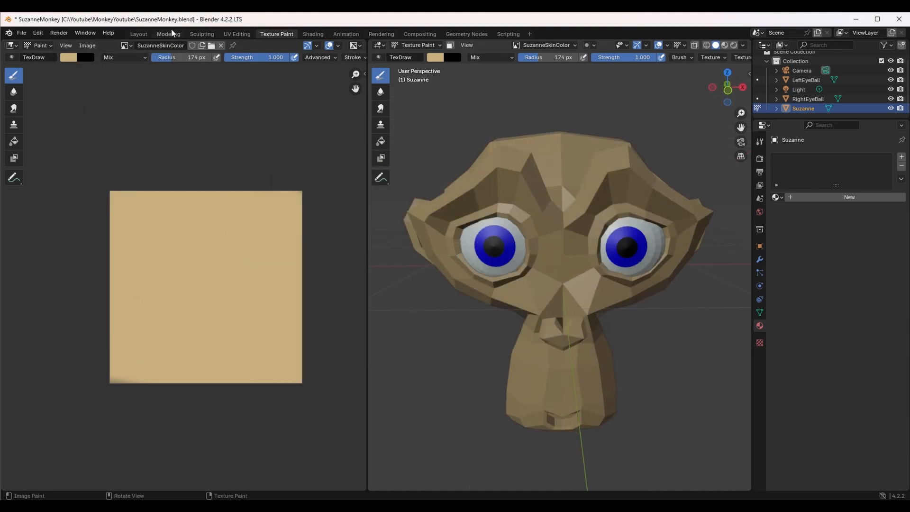
# In the Layout workspace, give Suzanne a new material with SuzanneSkinColor.png as the image texture for its base colour.
pyautogui.click(139, 34)
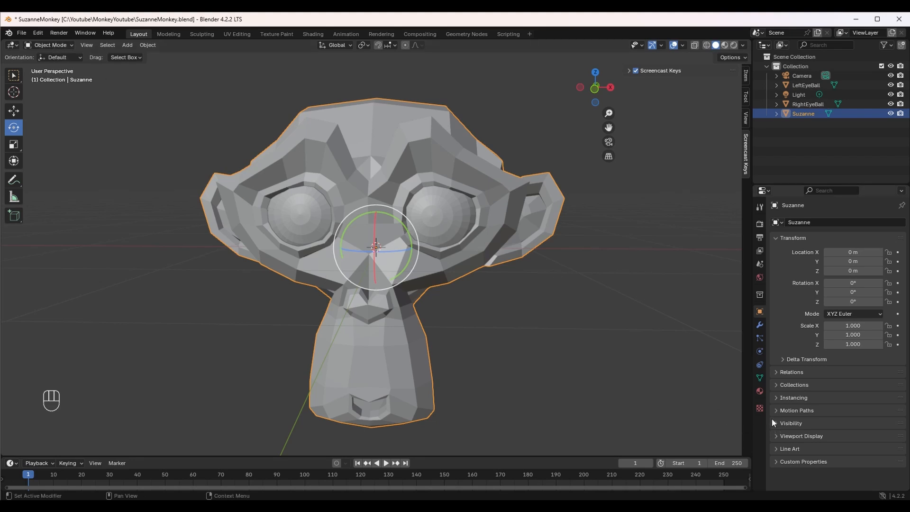
pyautogui.click(760, 391)
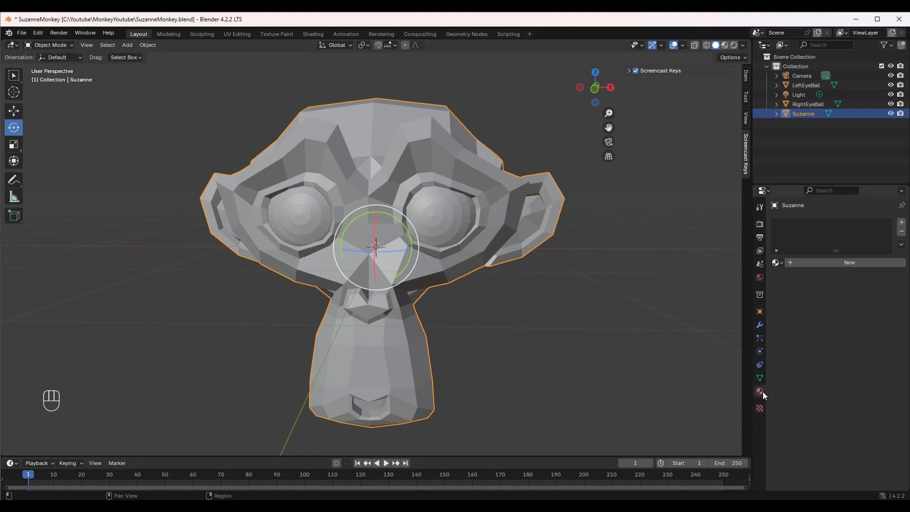
pyautogui.click(809, 261)
pyautogui.click(833, 324)
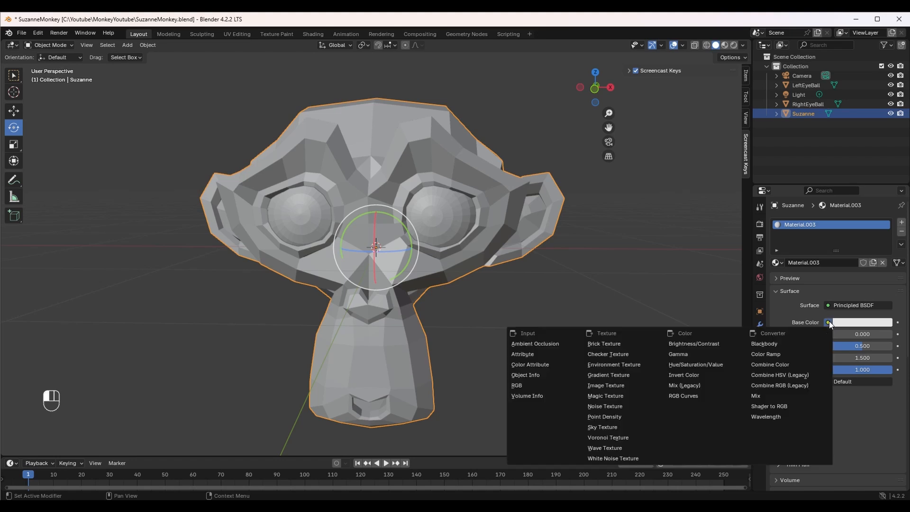
pyautogui.click(593, 387)
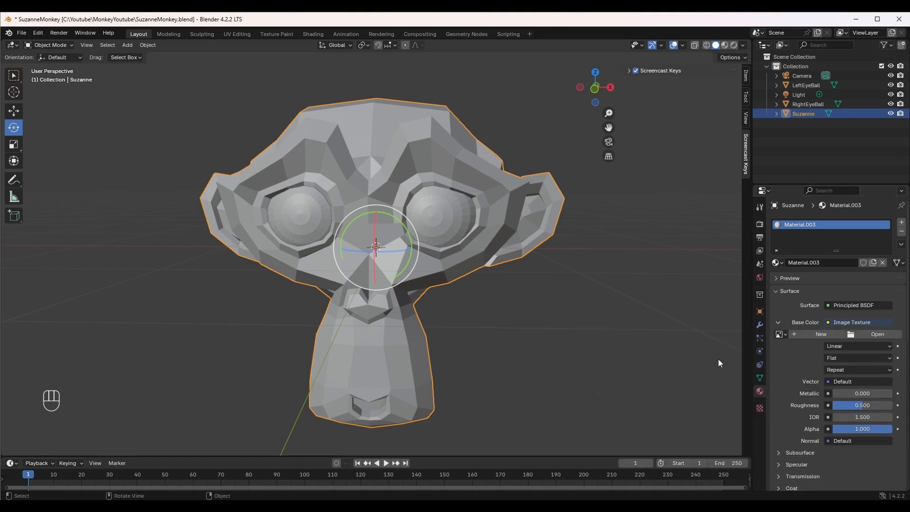
pyautogui.click(874, 335)
pyautogui.click(439, 214)
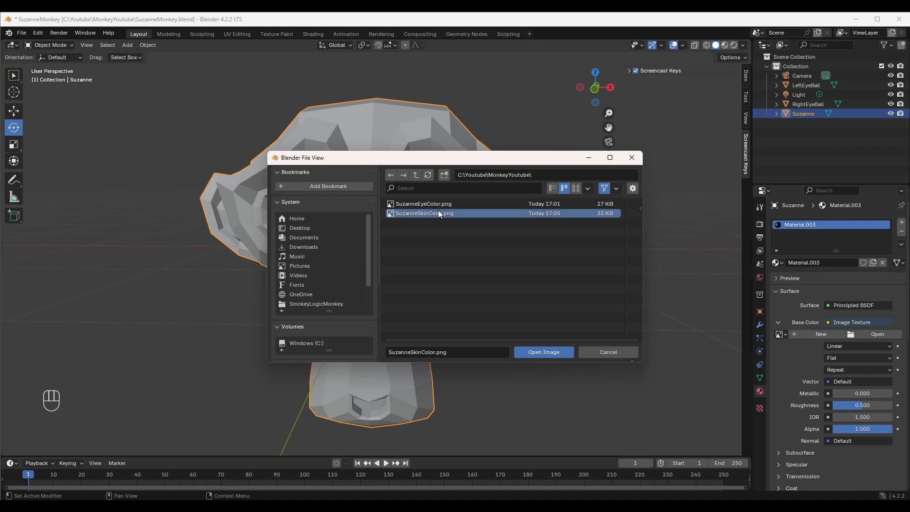
pyautogui.click(531, 351)
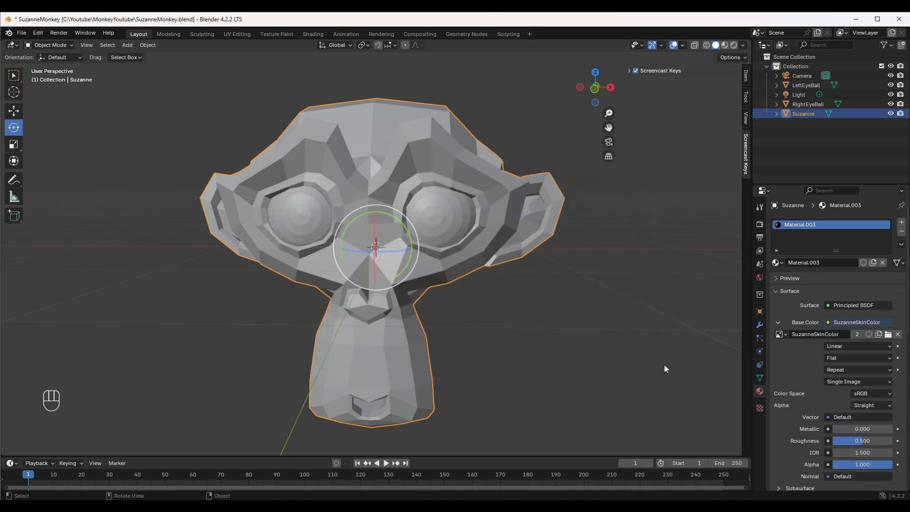
# Deselect the head and display the textured monkey in Material Preview shading.
pyautogui.click(665, 365)
pyautogui.click(726, 45)
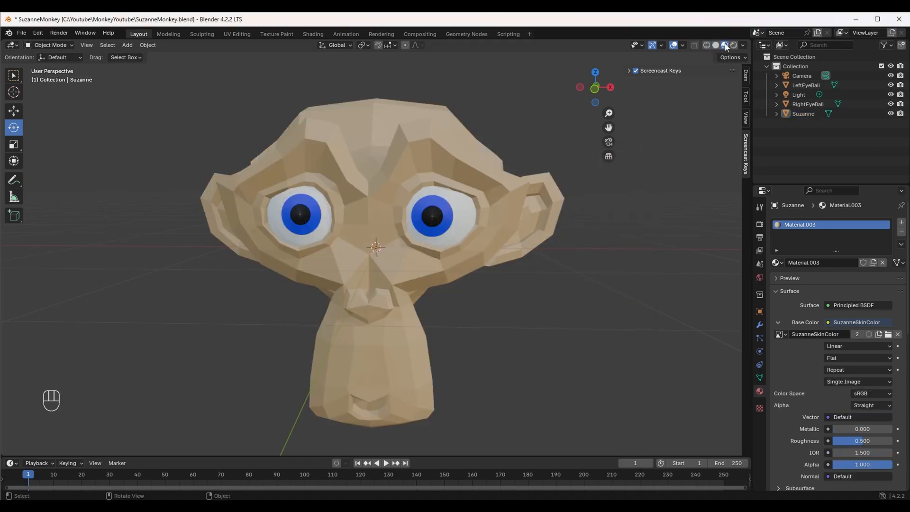
pyautogui.moveTo(515, 337)
pyautogui.mouseDown(button='middle')
pyautogui.moveTo(545, 368)
pyautogui.moveTo(465, 329)
pyautogui.moveTo(530, 346)
pyautogui.moveTo(516, 351)
pyautogui.moveTo(514, 342)
pyautogui.mouseUp(button='middle')
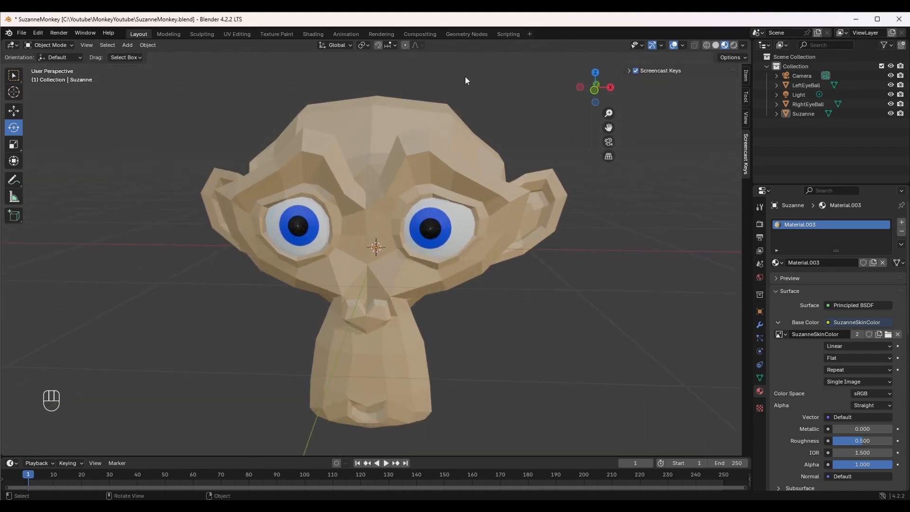
# Save the Blender file as a new incremental version.
pyautogui.click(21, 33)
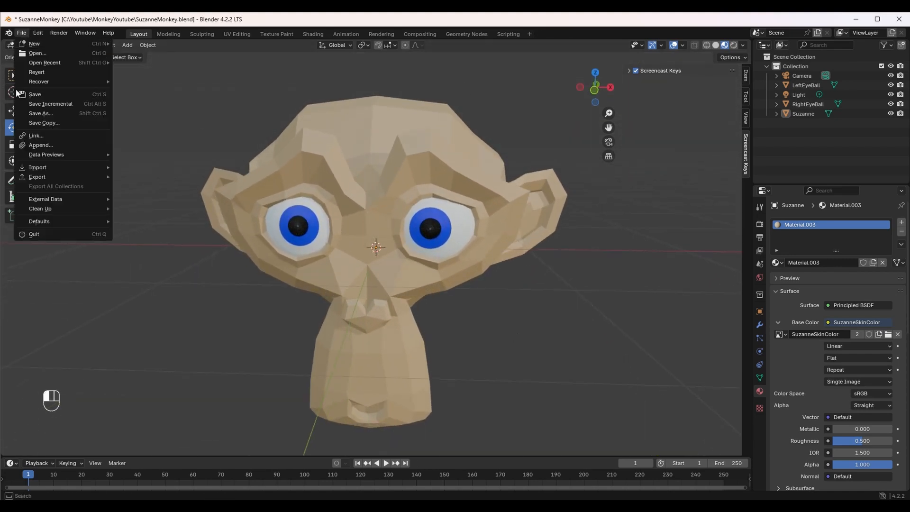
pyautogui.click(28, 105)
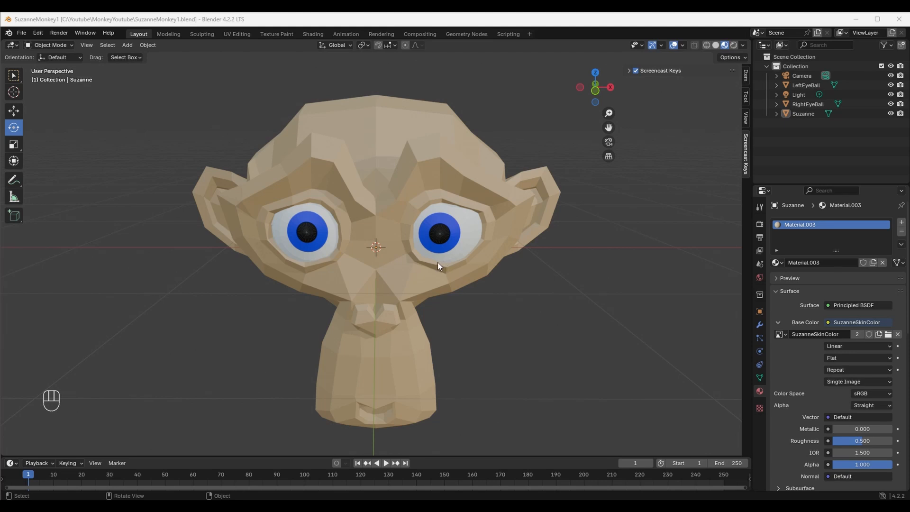
# Add an armature to the scene at the 3D cursor.
pyautogui.click(124, 45)
pyautogui.moveTo(129, 78)
pyautogui.click(147, 125)
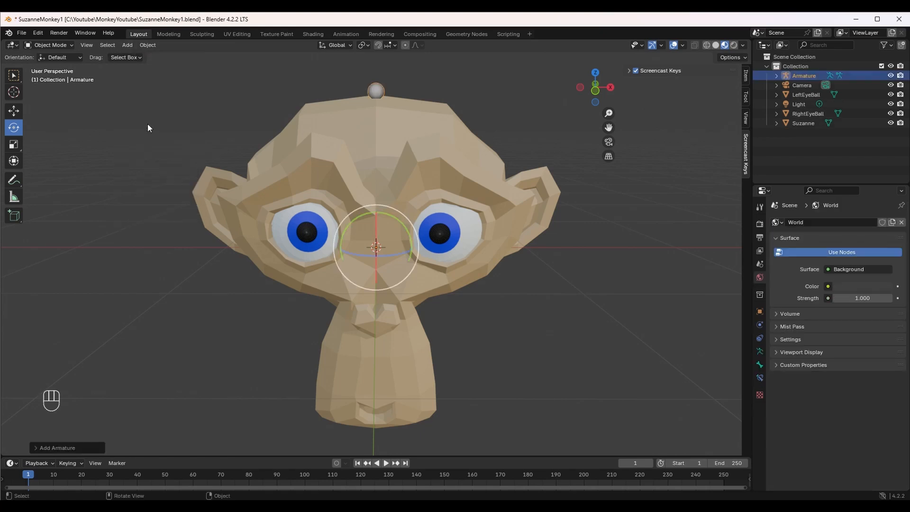
pyautogui.click(777, 75)
pyautogui.moveTo(679, 252)
pyautogui.mouseDown(button='middle')
pyautogui.moveTo(625, 270)
pyautogui.moveTo(663, 260)
pyautogui.mouseUp(button='middle')
pyautogui.click(782, 353)
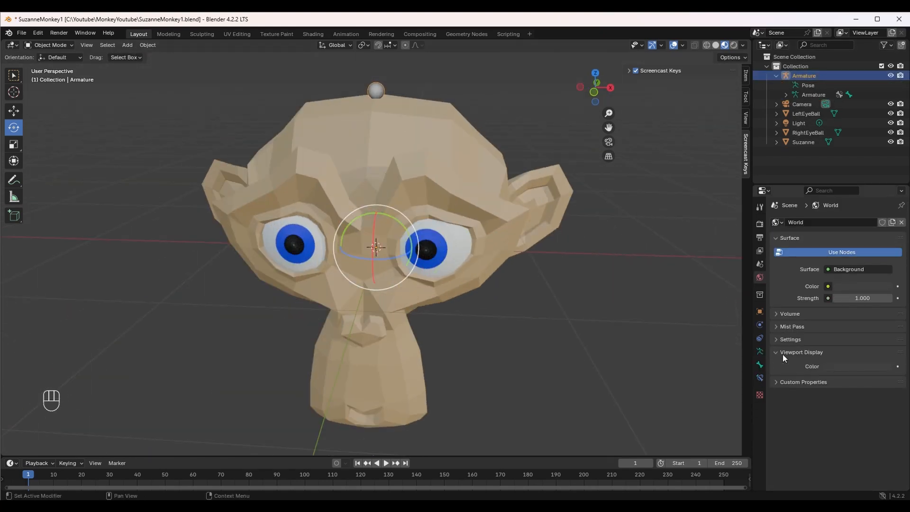
pyautogui.click(785, 382)
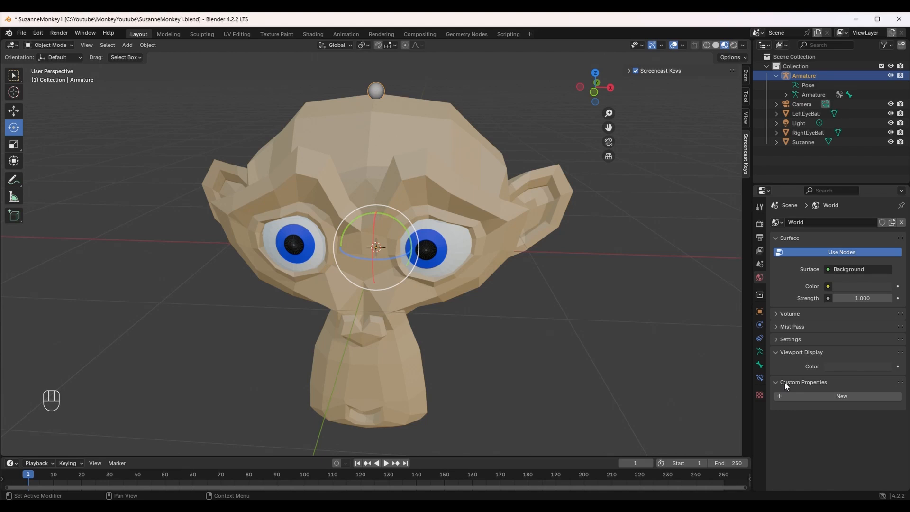
pyautogui.click(777, 76)
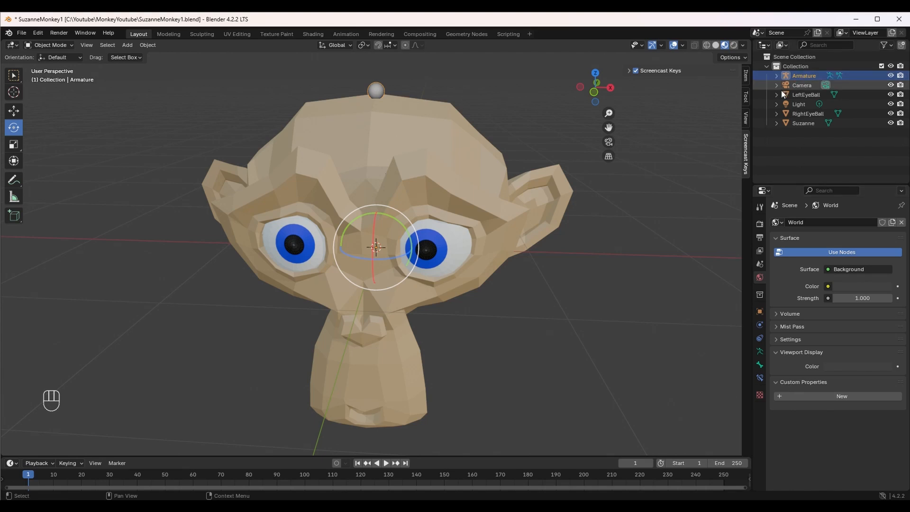
# Set the armature's viewport display to In Front and turn on its bone axes, keeping the Octahedral bone shape.
pyautogui.click(760, 351)
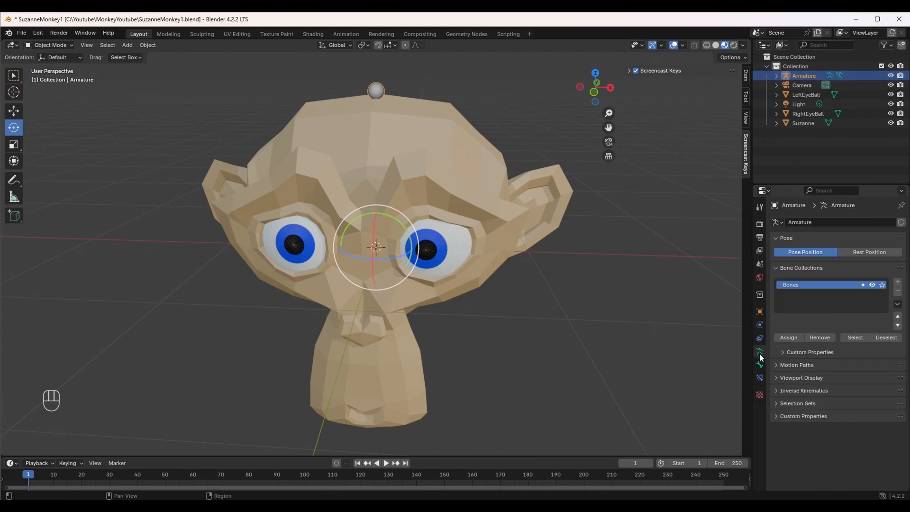
pyautogui.click(786, 379)
pyautogui.click(841, 393)
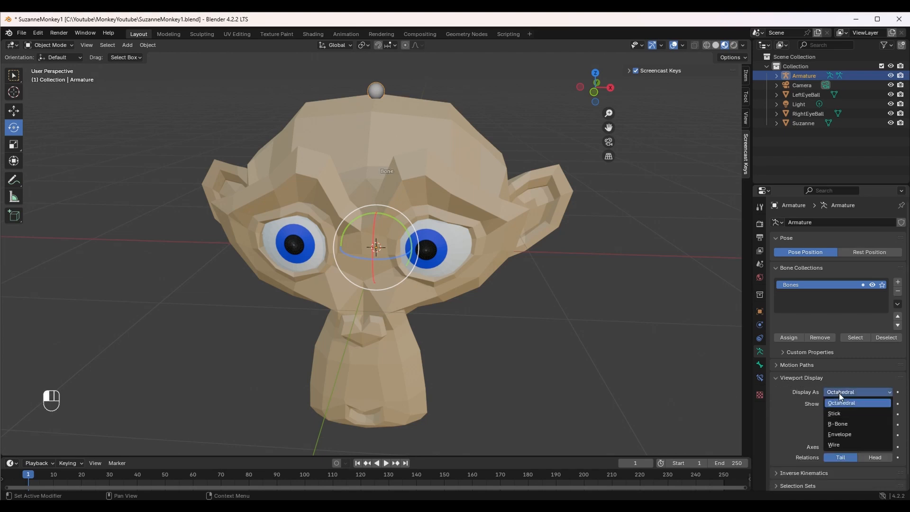
pyautogui.click(839, 396)
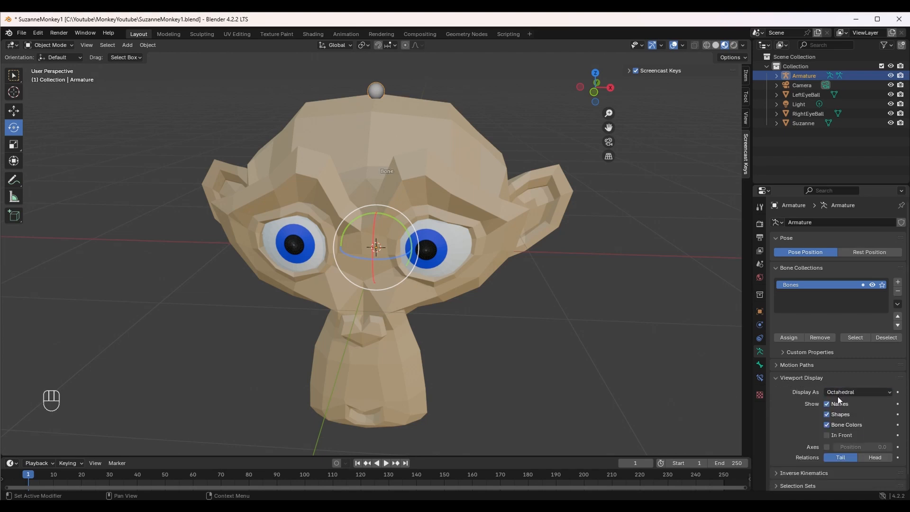
pyautogui.click(829, 436)
pyautogui.click(827, 445)
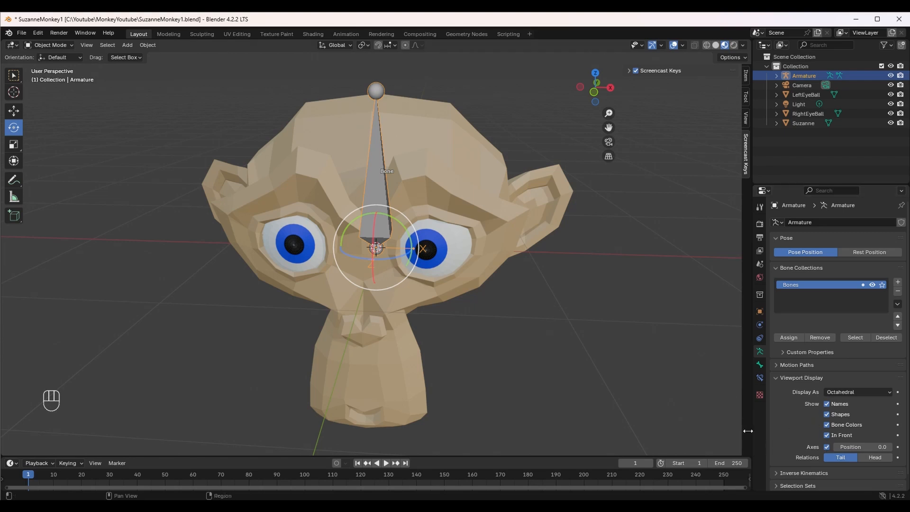
pyautogui.moveTo(515, 345); pyautogui.dragTo(491, 308, button='middle')
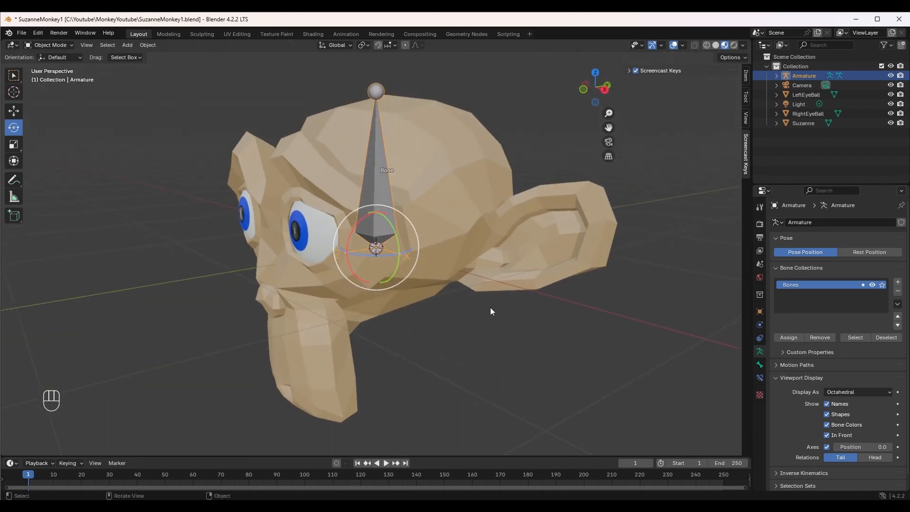
# Rename the armature's single bone to Head.
pyautogui.click(777, 76)
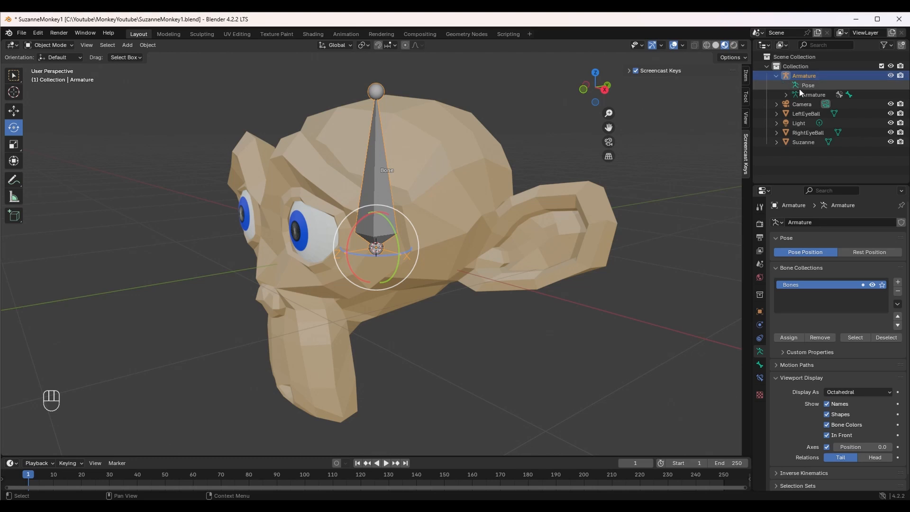
pyautogui.click(388, 169)
pyautogui.click(388, 169)
pyautogui.click(786, 95)
pyautogui.click(814, 104)
pyautogui.doubleClick(813, 103)
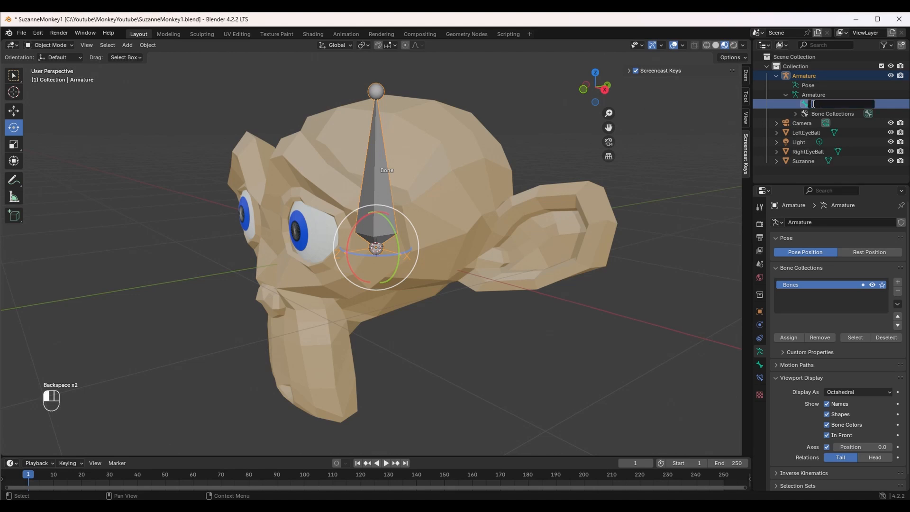
pyautogui.press('Return')
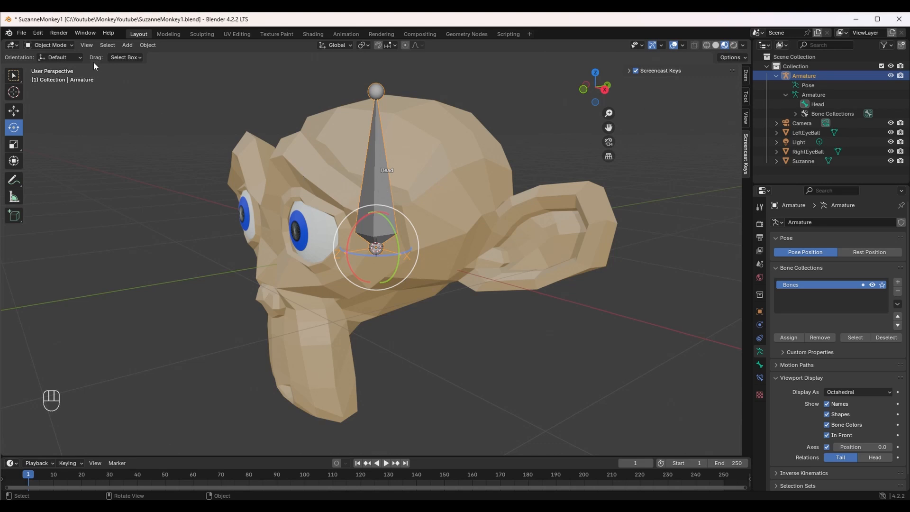
# In Edit Mode, duplicate the Head bone, move the copy straight down beneath it and rename it Neck.
pyautogui.click(71, 45)
pyautogui.click(65, 66)
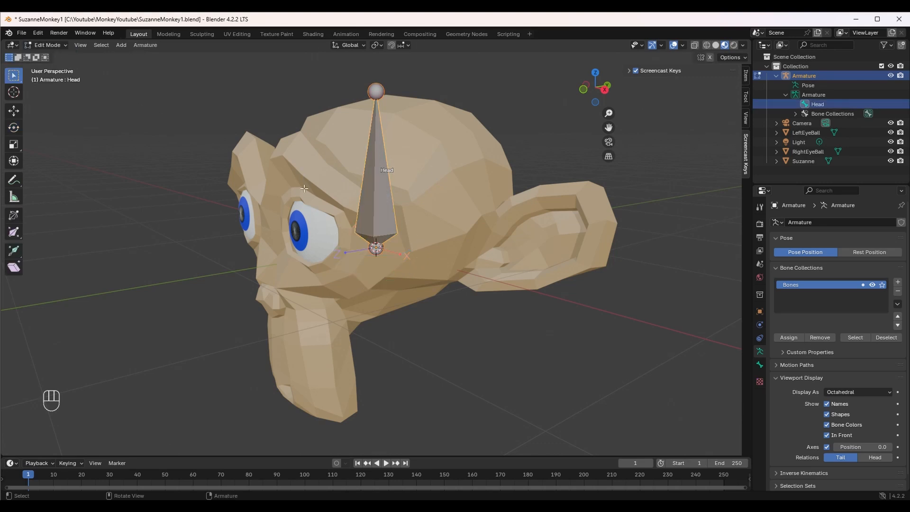
pyautogui.hotkey('shift', 'd')
pyautogui.click(368, 185)
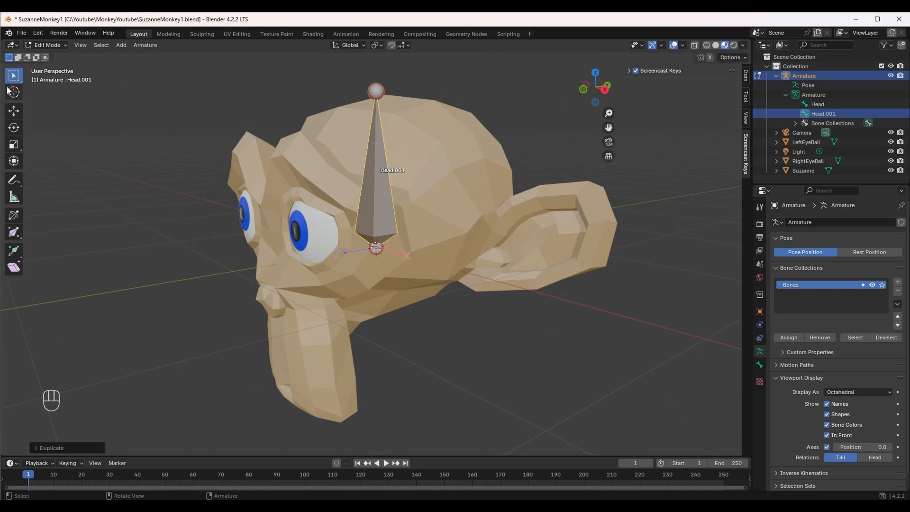
pyautogui.click(14, 112)
pyautogui.moveTo(377, 135); pyautogui.dragTo(399, 293)
pyautogui.moveTo(398, 293); pyautogui.dragTo(271, 386, button='middle')
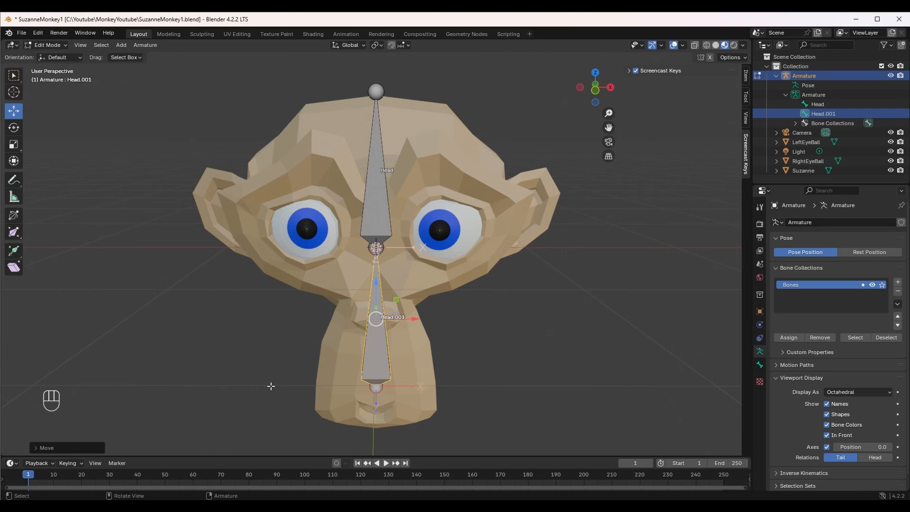
pyautogui.doubleClick(827, 114)
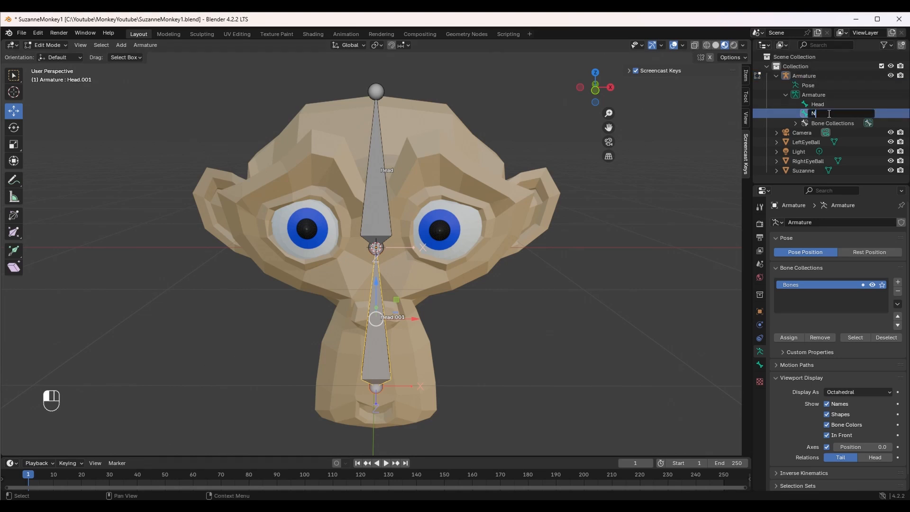
pyautogui.press('Return')
# Duplicate the Head bone in place and move the copy along the X axis over to the monkey's right eye.
pyautogui.moveTo(526, 360); pyautogui.dragTo(407, 372, button='middle')
pyautogui.click(380, 190)
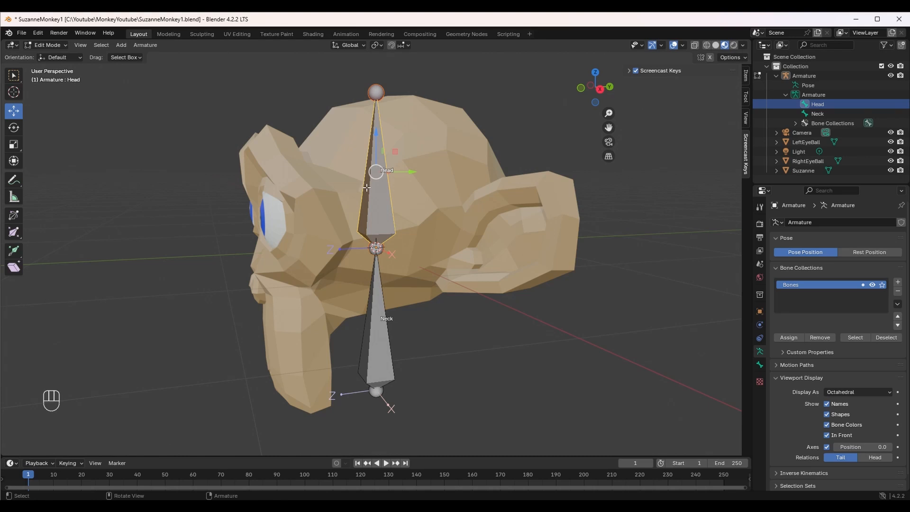
pyautogui.hotkey('shift', 'd')
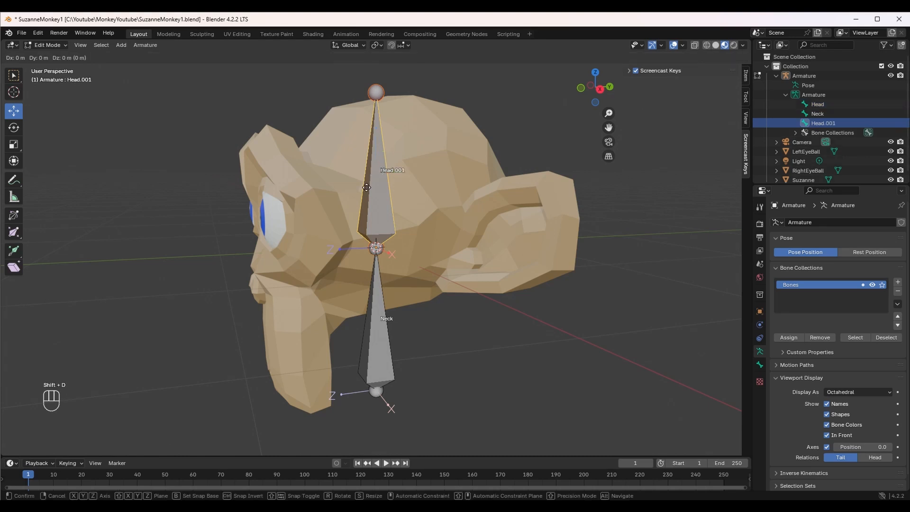
pyautogui.rightClick(367, 188)
pyautogui.moveTo(358, 237); pyautogui.dragTo(412, 193, button='middle')
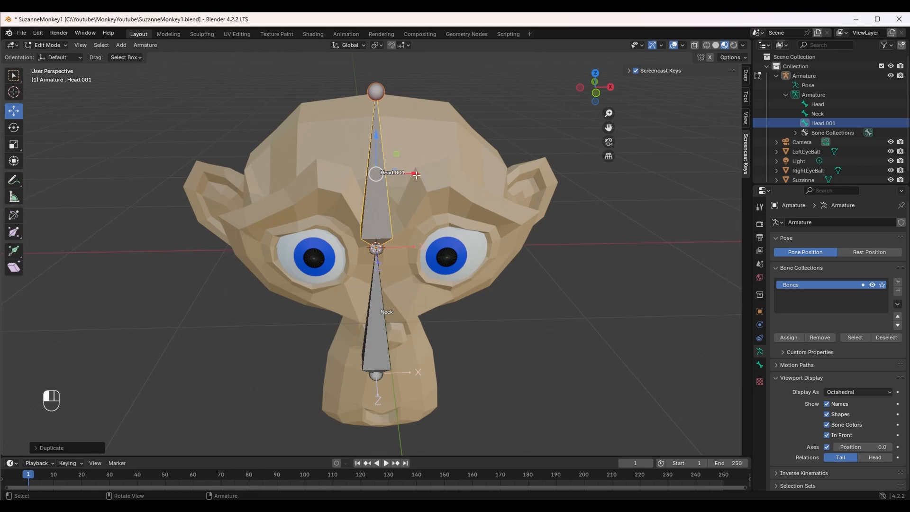
pyautogui.moveTo(416, 174); pyautogui.dragTo(339, 175)
# Hide the Suzanne mesh and move the copied bone forward to the right eyeball.
pyautogui.scroll(-1, 807, 171)
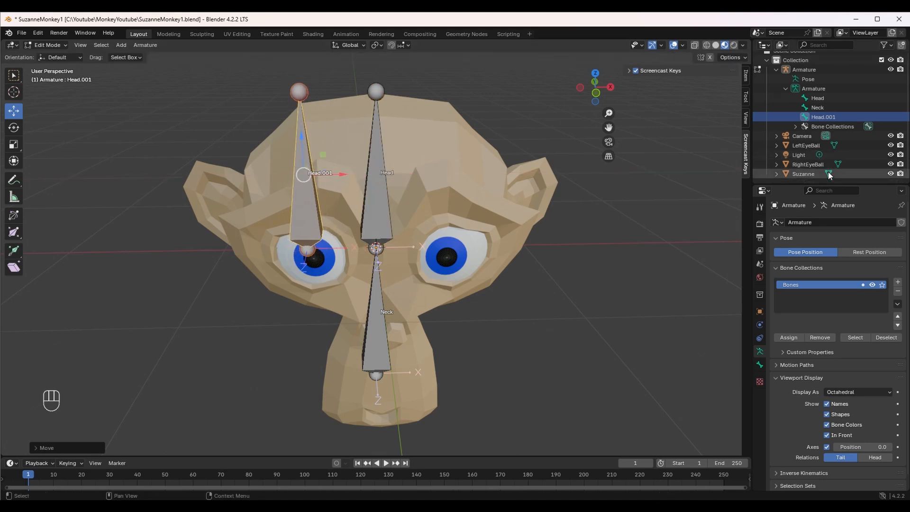
pyautogui.click(891, 173)
pyautogui.moveTo(351, 280); pyautogui.dragTo(285, 223, button='middle')
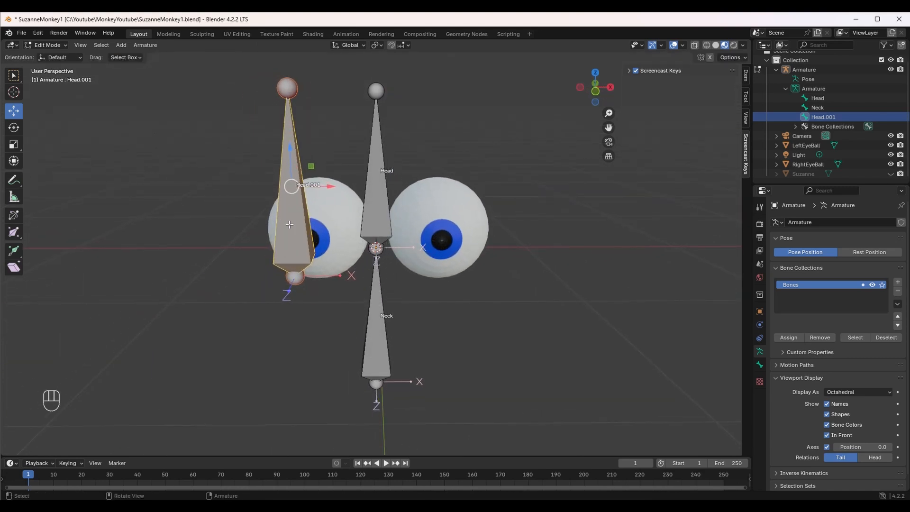
# Duplicate the right eye's bone and move the copy along the X axis to the left eyeball.
pyautogui.hotkey('shift', 'd')
pyautogui.click(289, 224)
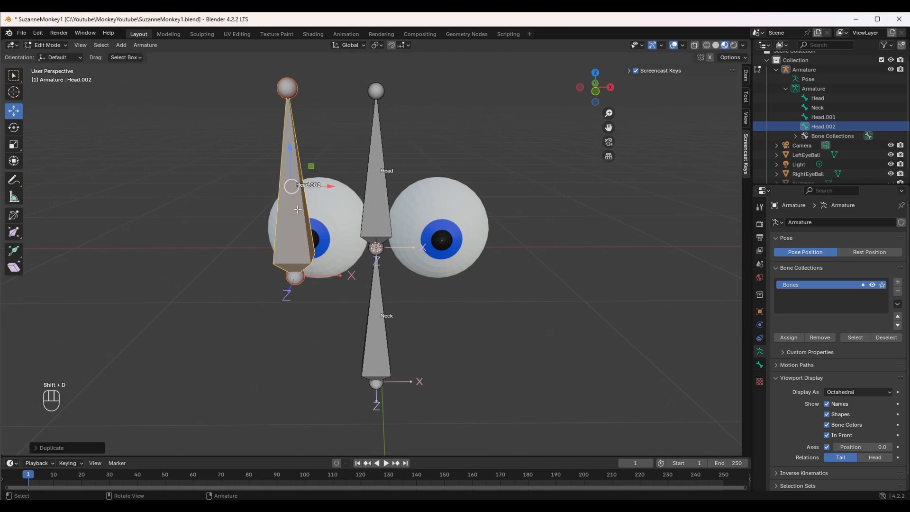
pyautogui.moveTo(331, 188); pyautogui.dragTo(388, 322)
pyautogui.moveTo(388, 323); pyautogui.dragTo(276, 324, button='middle')
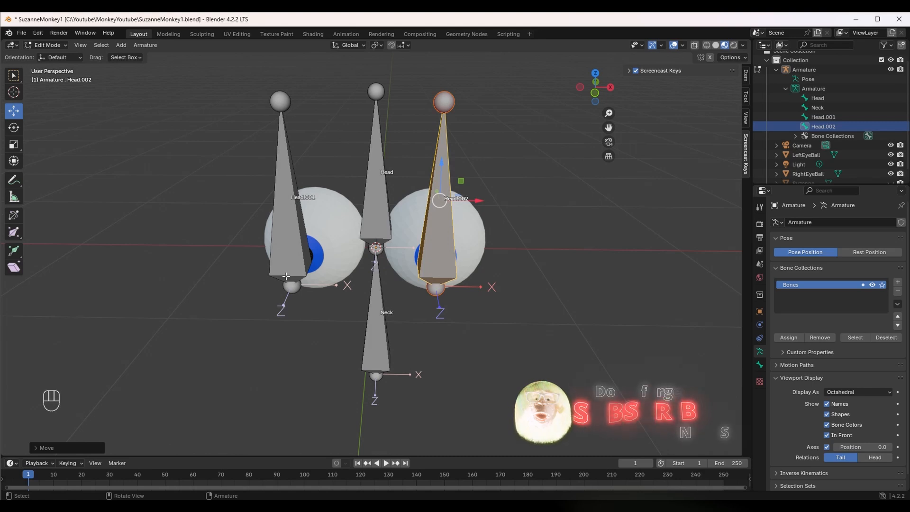
# Rename the two eye bones RightEyeBone and LeftEyeBone to match their eyeballs.
pyautogui.click(297, 222)
pyautogui.doubleClick(825, 116)
pyautogui.press('BackSpace')
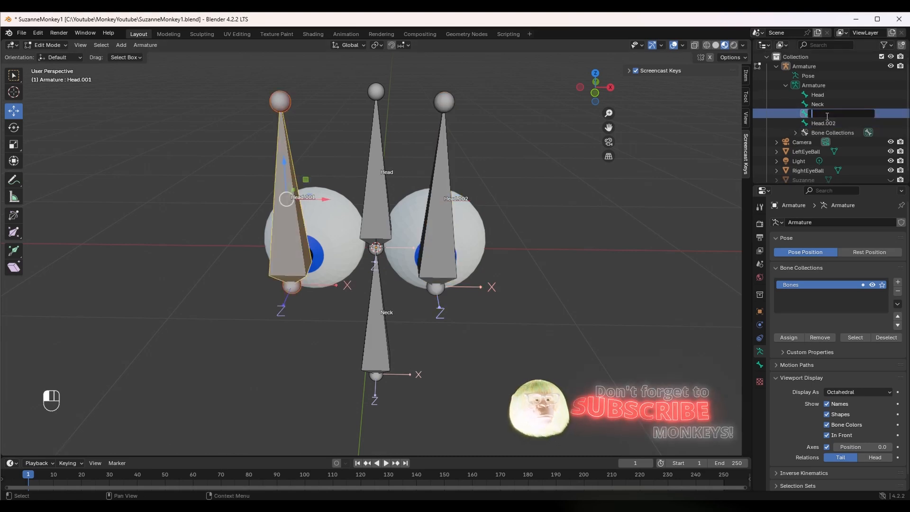
pyautogui.write('Righ')
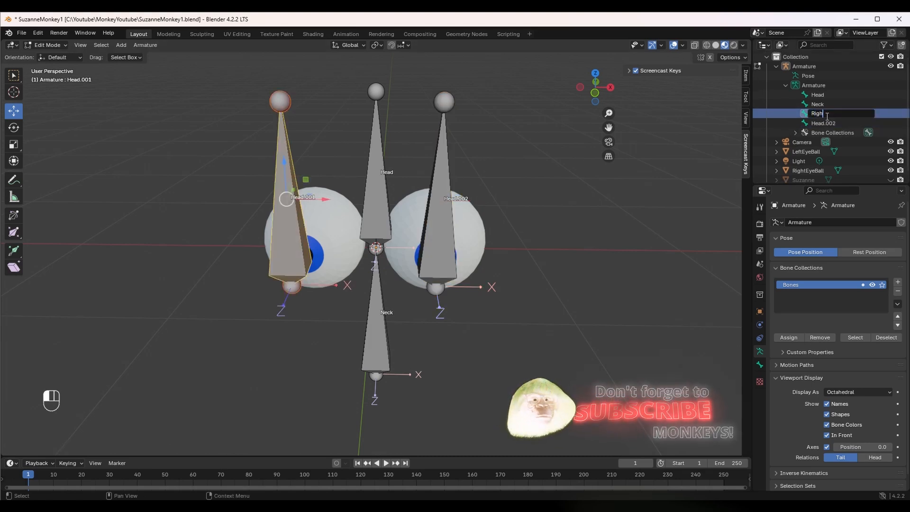
pyautogui.write('tEyeBone')
pyautogui.press('Return')
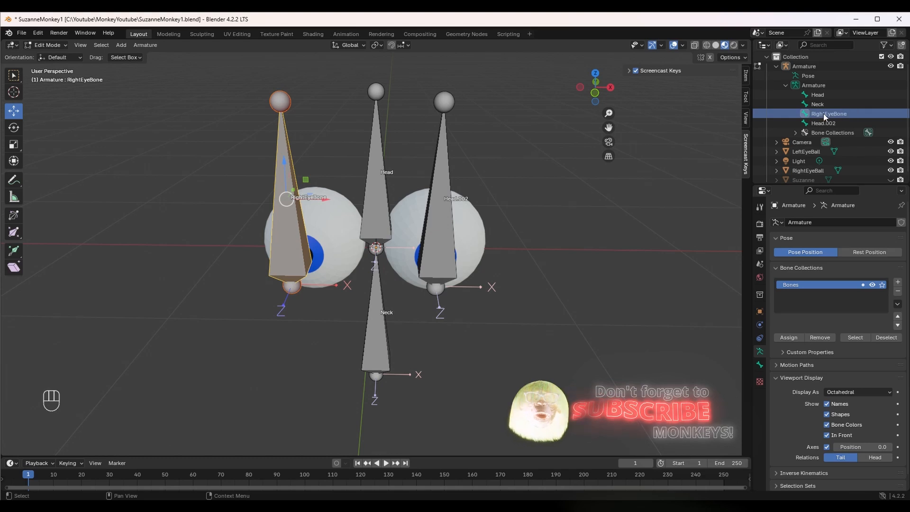
pyautogui.doubleClick(828, 123)
pyautogui.write('LeftEye')
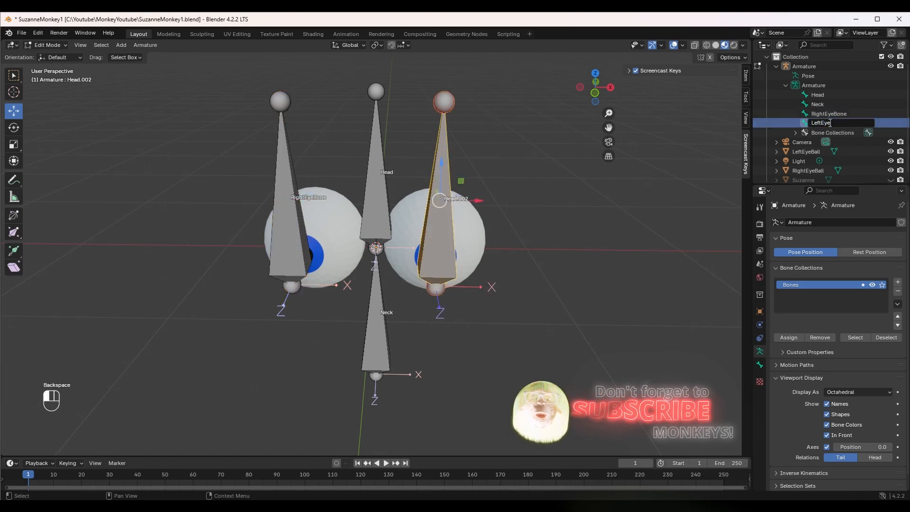
pyautogui.write('Bone')
pyautogui.press('Return')
# In Object Mode, select the LeftEyeBall object and snap the 3D cursor to it.
pyautogui.moveTo(313, 284); pyautogui.dragTo(195, 298, button='middle')
pyautogui.click(49, 46)
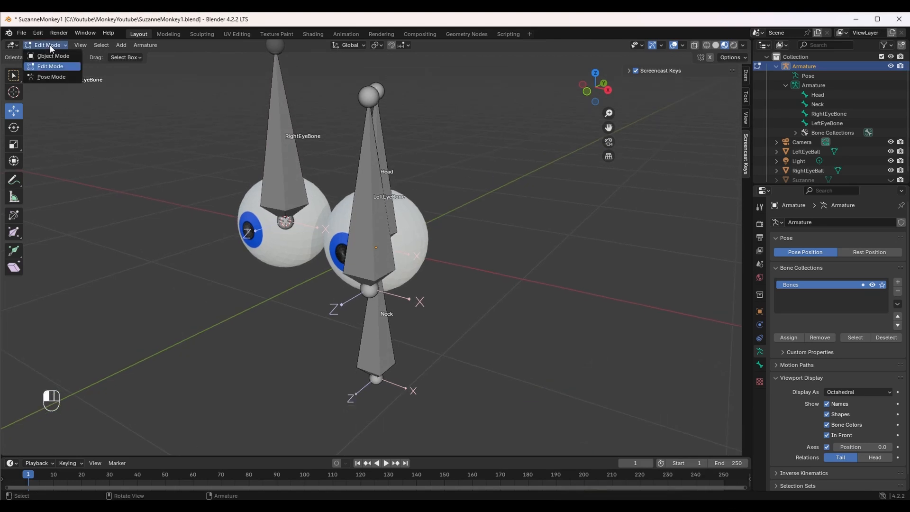
pyautogui.click(55, 56)
pyautogui.moveTo(196, 294); pyautogui.dragTo(284, 225, button='middle')
pyautogui.click(303, 211)
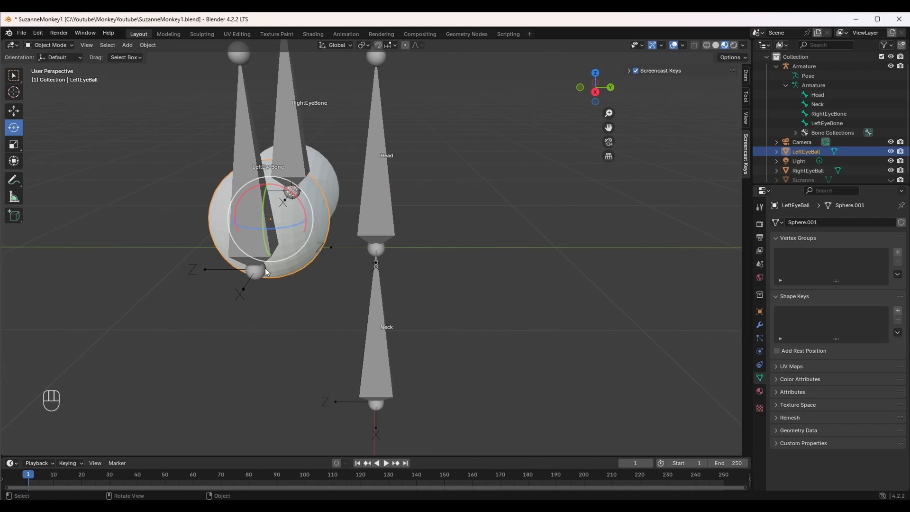
pyautogui.hotkey('shift', 's')
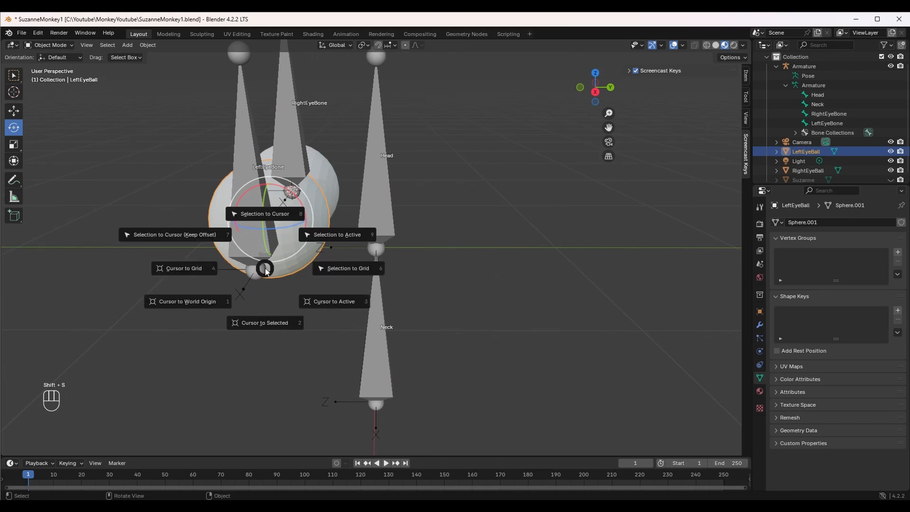
pyautogui.click(249, 324)
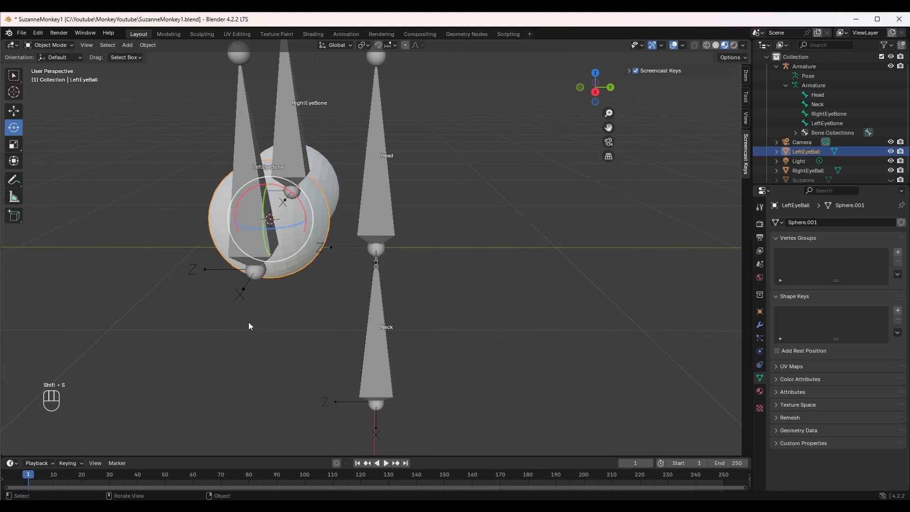
# Enter Edit Mode on the armature and snap LeftEyeBone to the 3D cursor at the left eyeball.
pyautogui.click(240, 127)
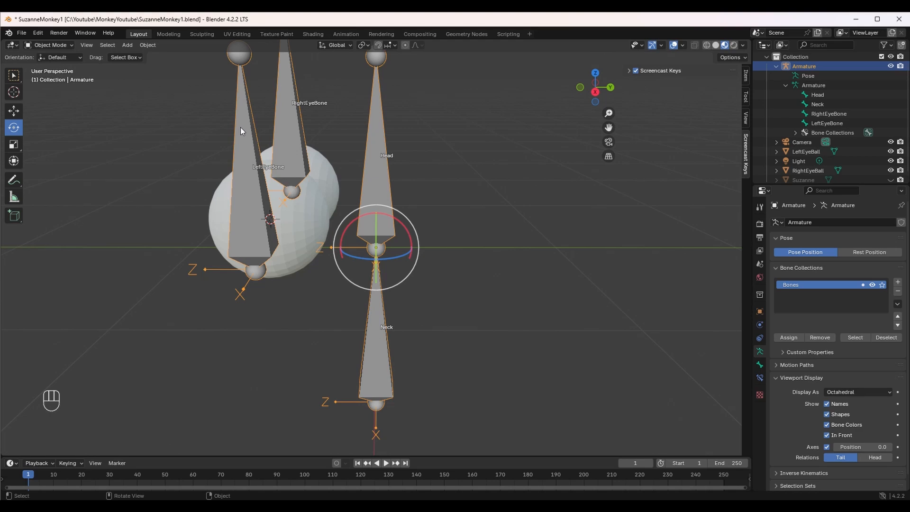
pyautogui.click(73, 47)
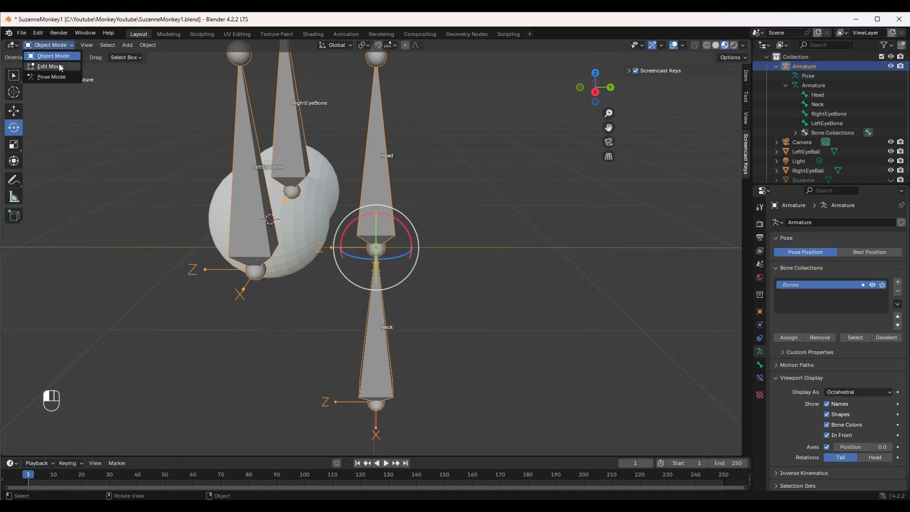
pyautogui.click(59, 63)
pyautogui.click(245, 174)
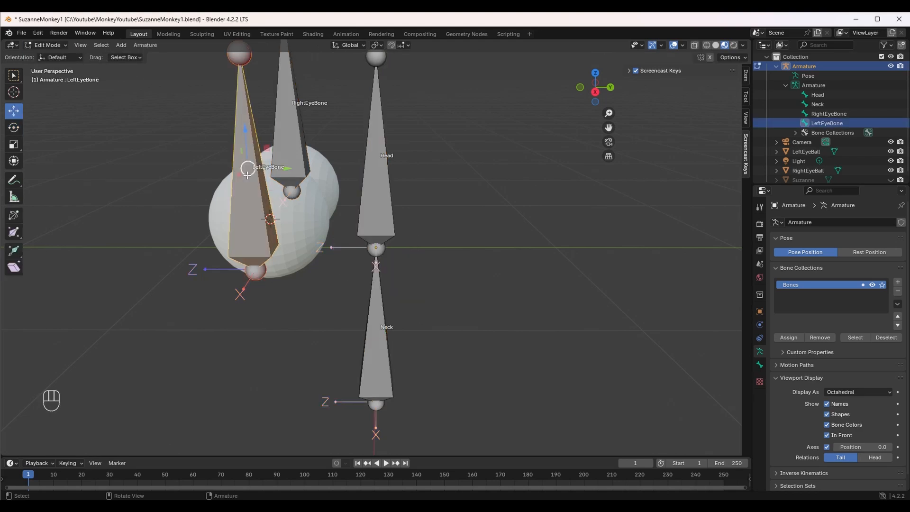
pyautogui.hotkey('shift', 's')
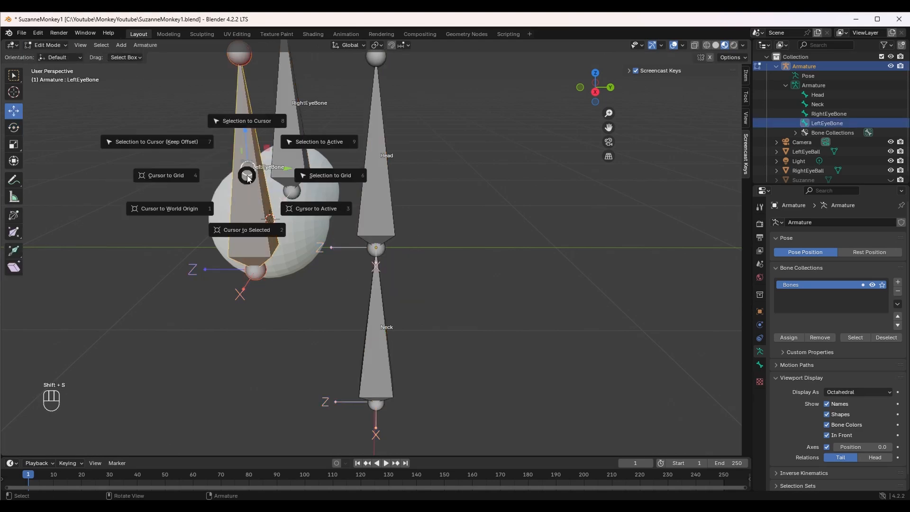
pyautogui.click(238, 121)
# Rename the copied bone at the left eyeball LeftEyeBone.
pyautogui.moveTo(211, 327); pyautogui.dragTo(308, 315, button='middle')
pyautogui.click(308, 353)
pyautogui.moveTo(283, 384); pyautogui.dragTo(303, 399, button='middle')
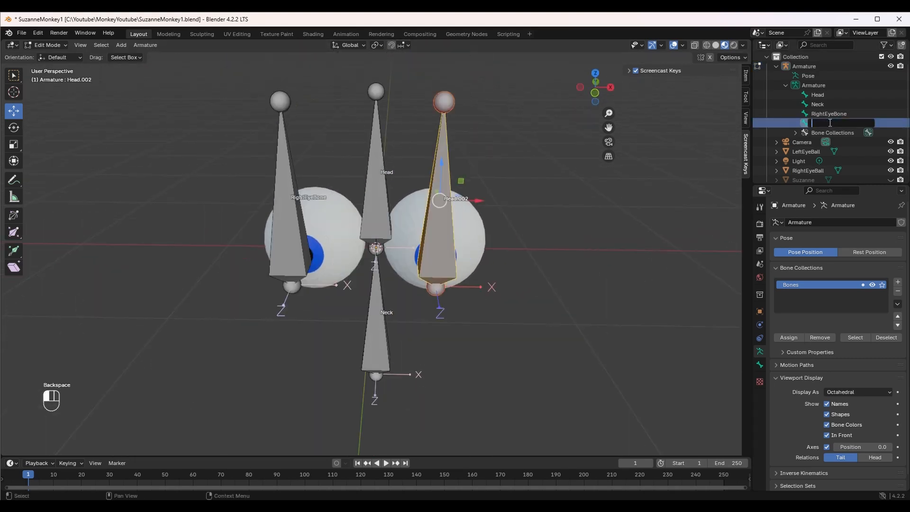
pyautogui.write('LeftEyeBone')
pyautogui.press('Return')
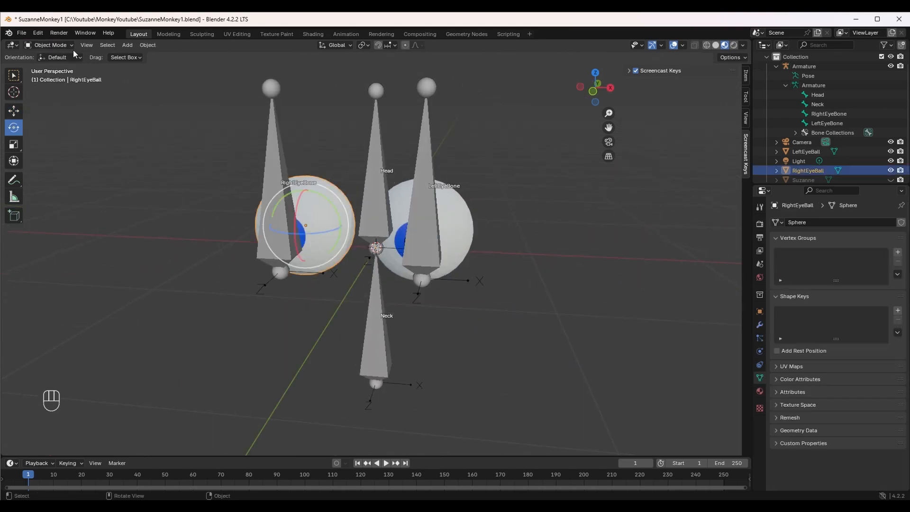
# Snap the 3D cursor to the RightEyeBall object.
pyautogui.press('Tab')
pyautogui.press('a')
pyautogui.hotkey('shift', 's')
pyautogui.click(152, 148)
# Select the armature, enter Edit Mode and snap RightEyeBone to the 3D cursor at the right eyeball.
pyautogui.press('Tab')
pyautogui.click(271, 156)
pyautogui.press('Tab')
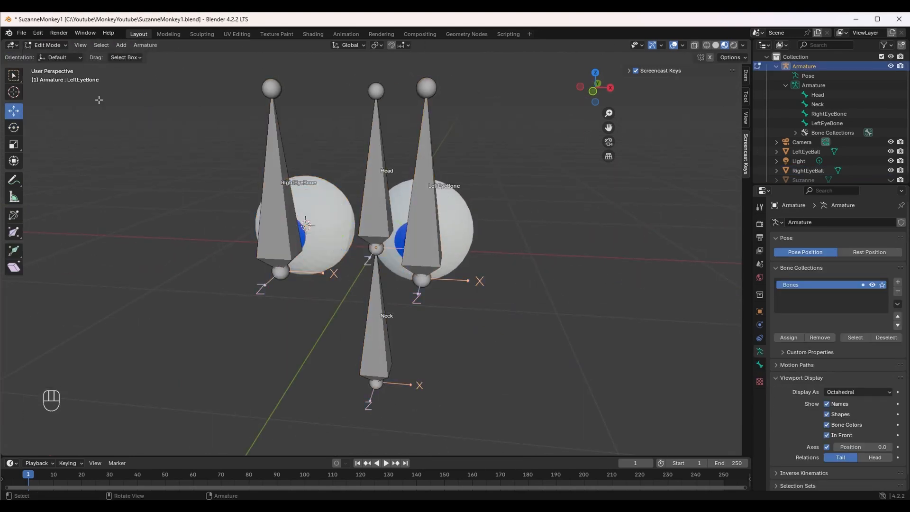
pyautogui.click(271, 185)
pyautogui.hotkey('shift', 's')
pyautogui.click(269, 138)
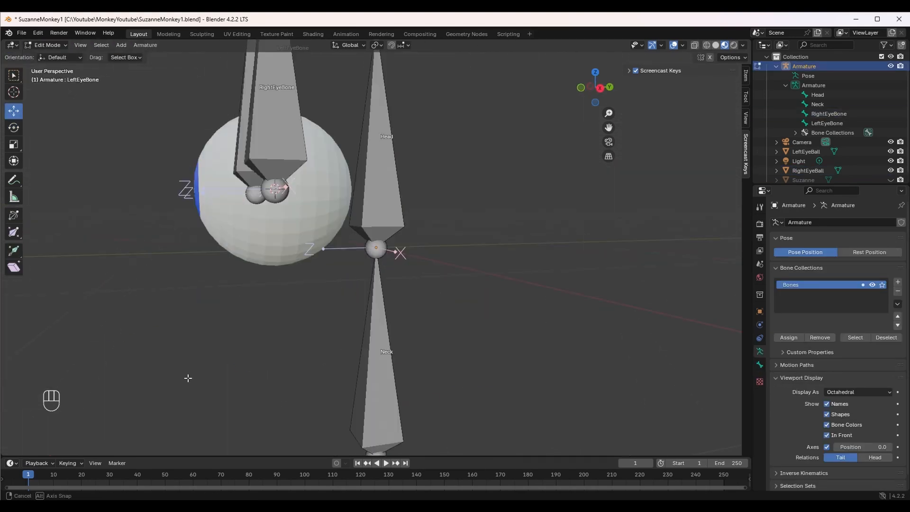
# Parent RightEyeBone to the Head bone with the Keep Offset option.
pyautogui.moveTo(187, 376); pyautogui.dragTo(210, 196, button='middle')
pyautogui.scroll(-4, 248, 234)
pyautogui.scroll(2, 246, 237)
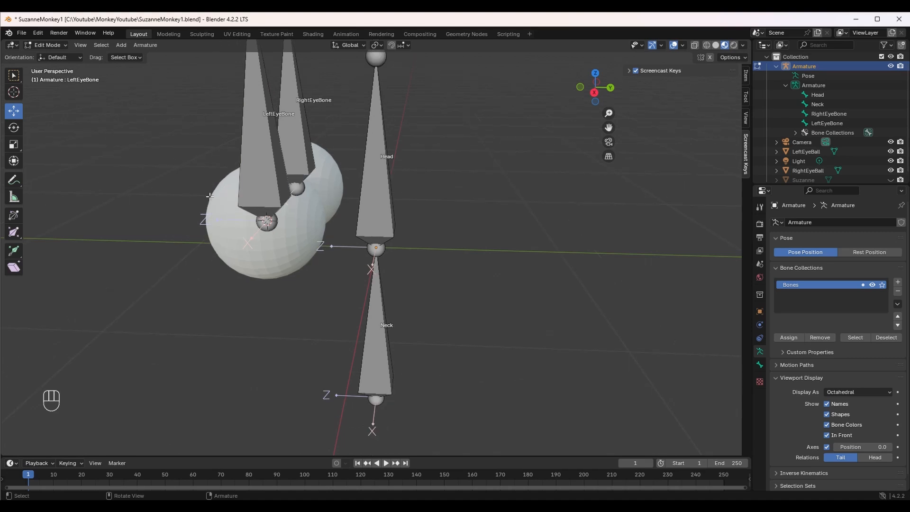
pyautogui.moveTo(281, 231); pyautogui.dragTo(278, 259, button='middle')
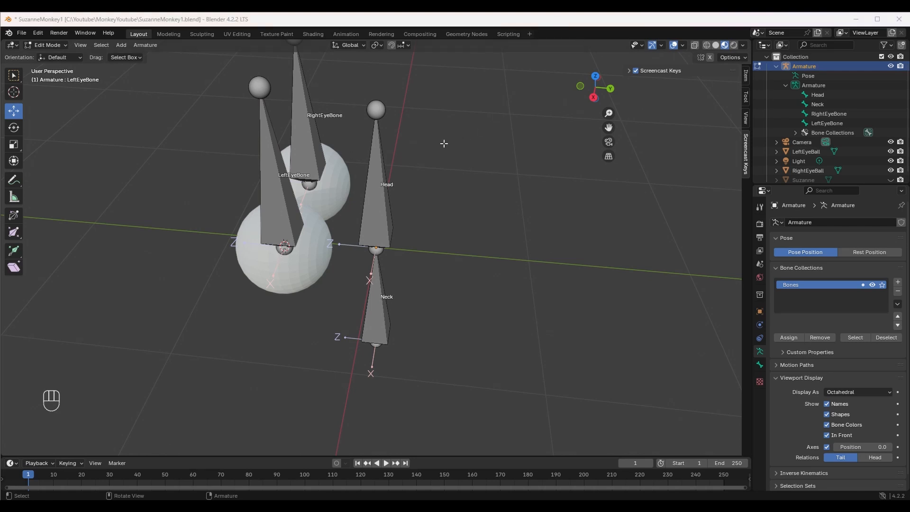
pyautogui.click(306, 138)
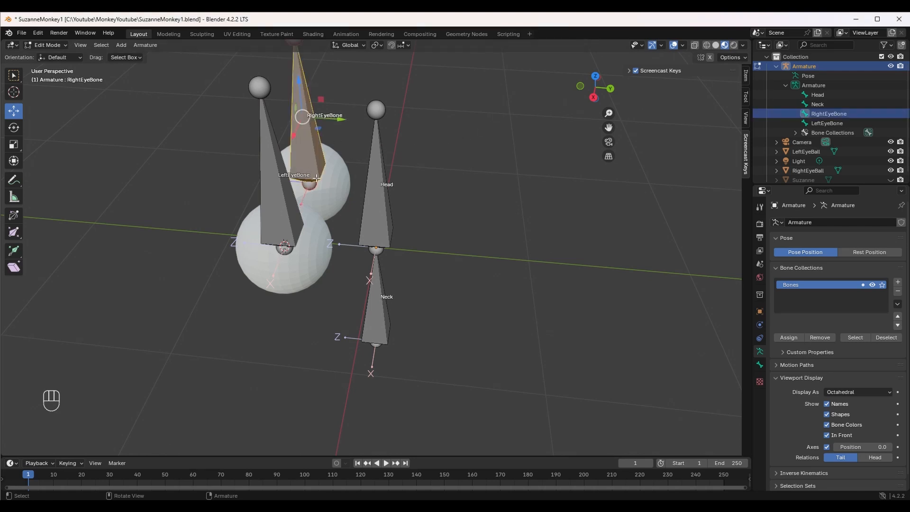
pyautogui.keyDown('shift'); pyautogui.click(372, 190); pyautogui.keyUp('shift')
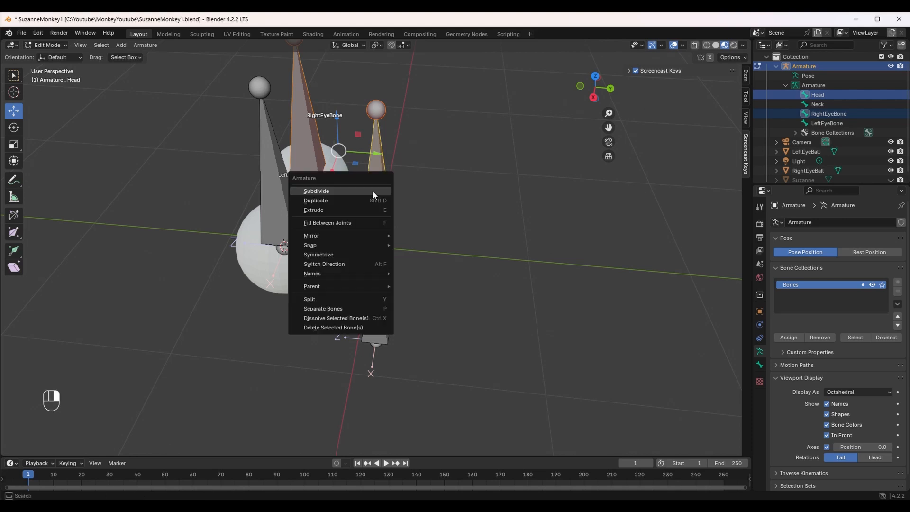
pyautogui.rightClick(372, 191)
pyautogui.moveTo(355, 285)
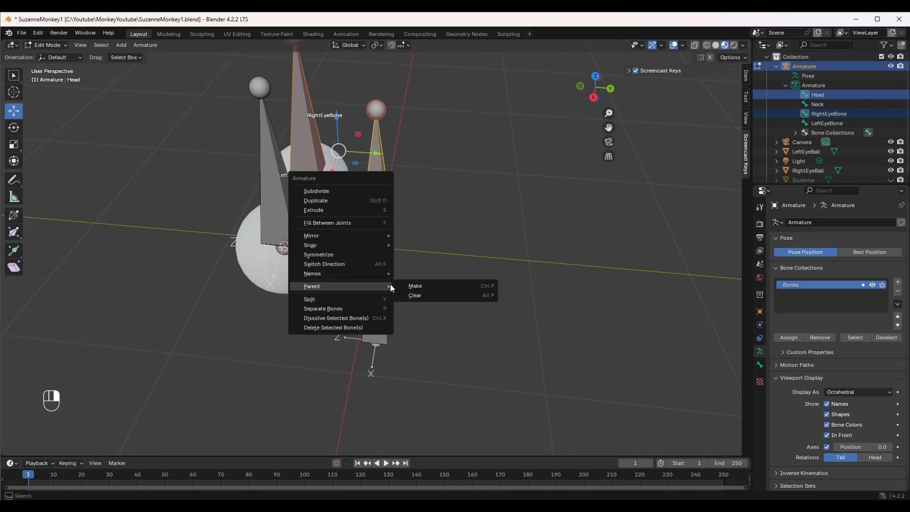
pyautogui.click(408, 286)
pyautogui.click(404, 286)
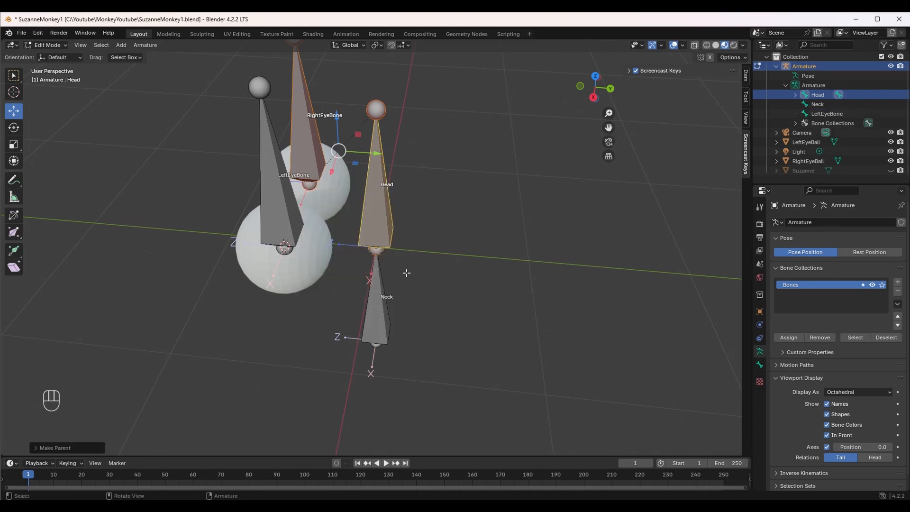
# Parent LeftEyeBone to the Head bone with the Keep Offset option.
pyautogui.click(283, 232)
pyautogui.keyDown('shift'); pyautogui.click(375, 216); pyautogui.keyUp('shift')
pyautogui.rightClick(375, 216)
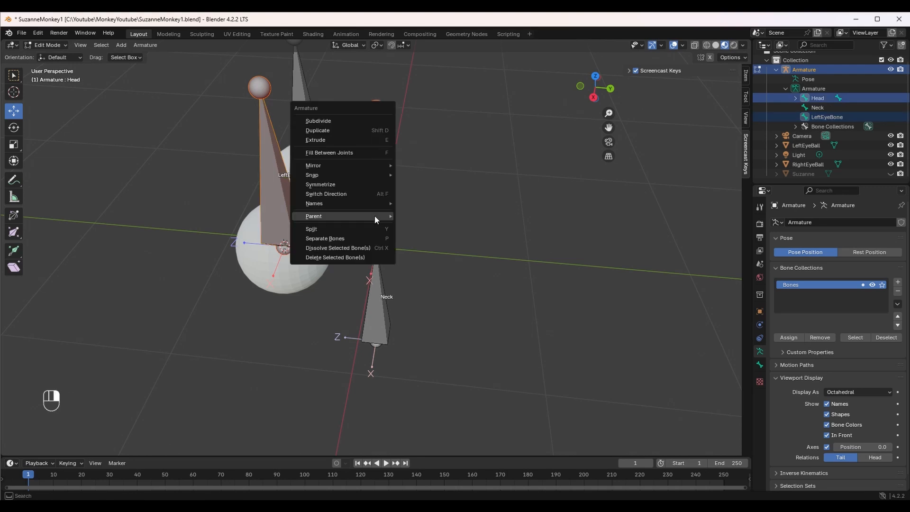
pyautogui.moveTo(377, 215)
pyautogui.click(422, 215)
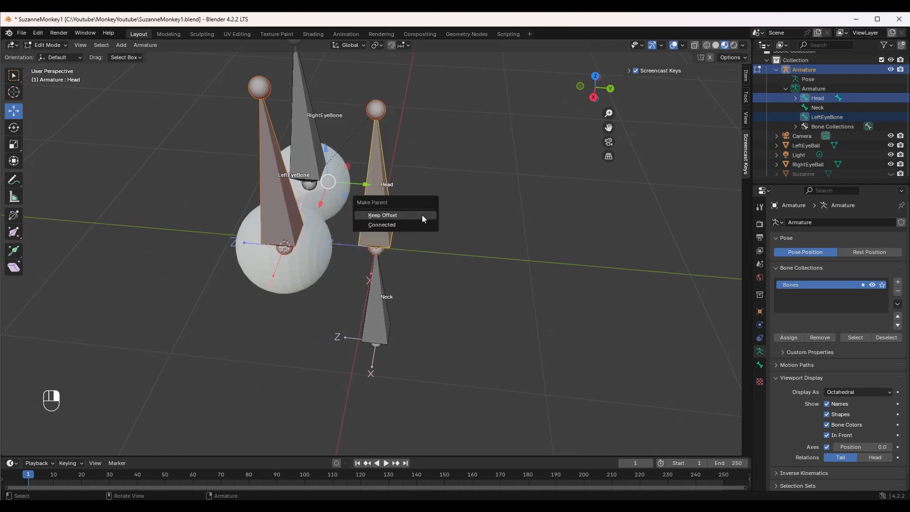
pyautogui.click(390, 217)
# Parent the Head bone to the Neck bone with Keep Offset, and expand the bone hierarchy down to the eye bones.
pyautogui.click(381, 234)
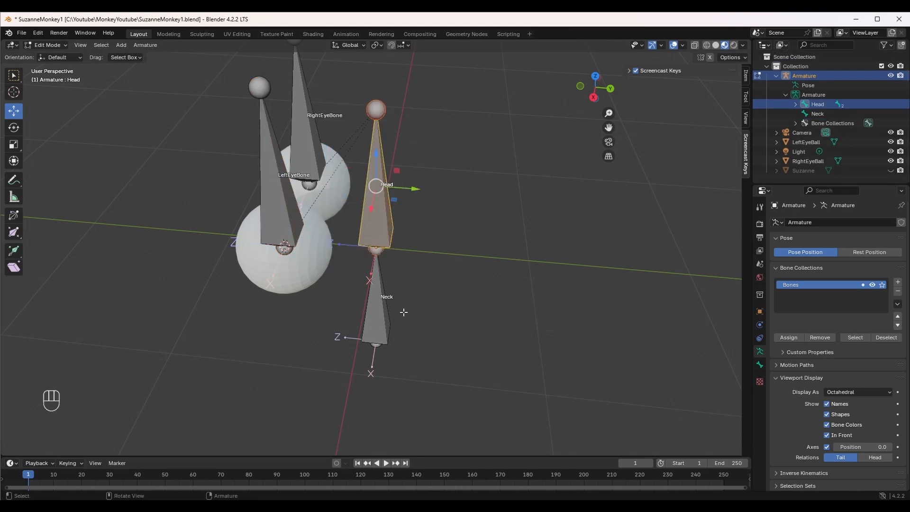
pyautogui.click(405, 329)
pyautogui.click(384, 230)
pyautogui.keyDown('shift'); pyautogui.click(377, 308); pyautogui.keyUp('shift')
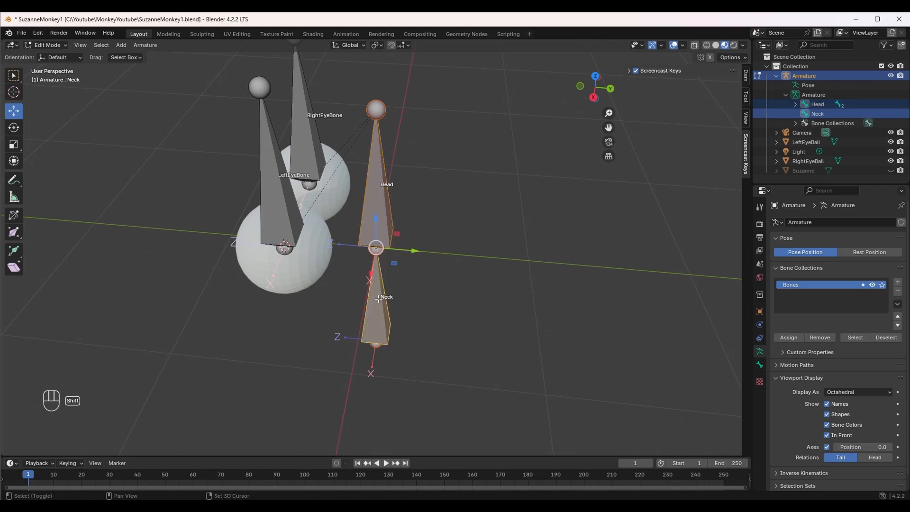
pyautogui.rightClick(386, 227)
pyautogui.moveTo(386, 221)
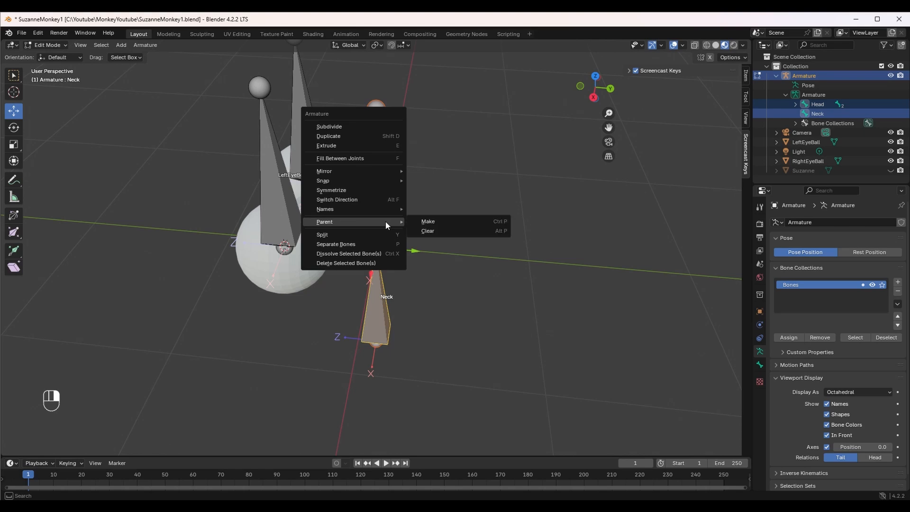
pyautogui.click(429, 223)
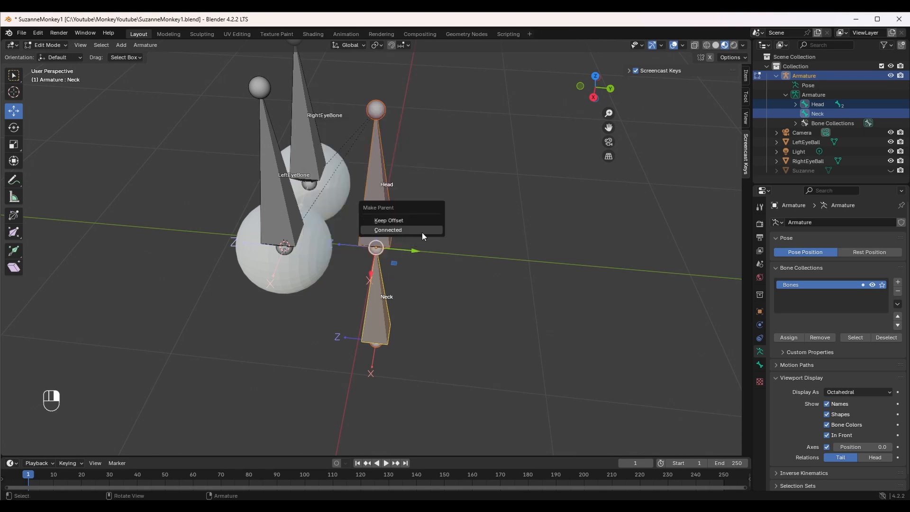
pyautogui.click(419, 220)
pyautogui.click(795, 104)
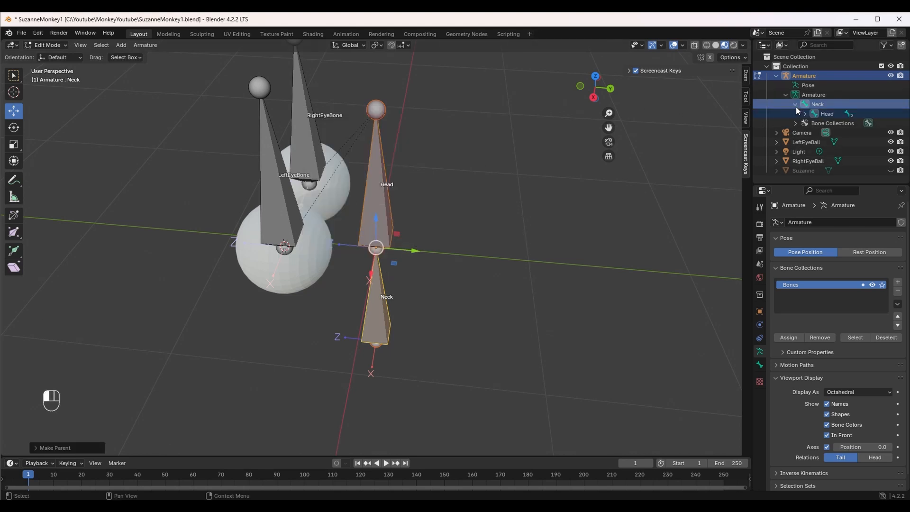
pyautogui.click(805, 113)
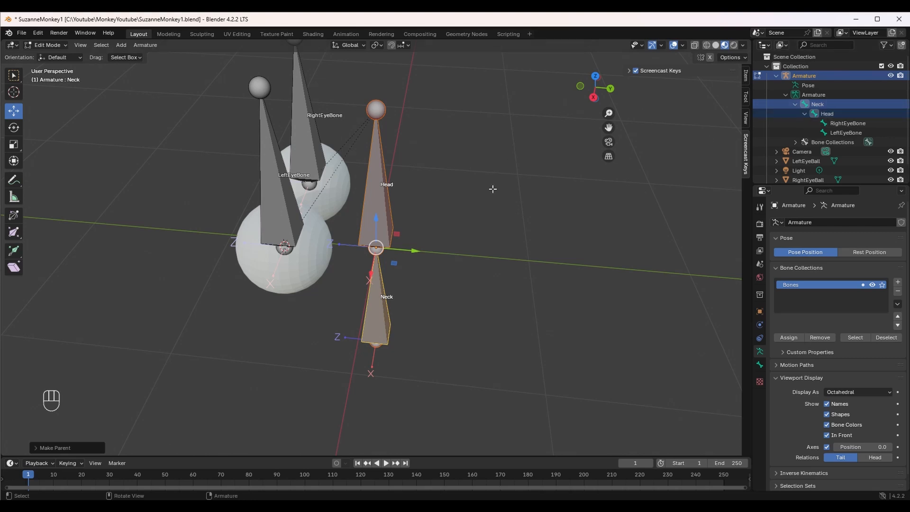
# Switch the armature to Pose Mode, rotate the Neck bone to test the bone chain, and undo the rotation.
pyautogui.moveTo(388, 281); pyautogui.dragTo(366, 316, button='middle')
pyautogui.click(366, 317)
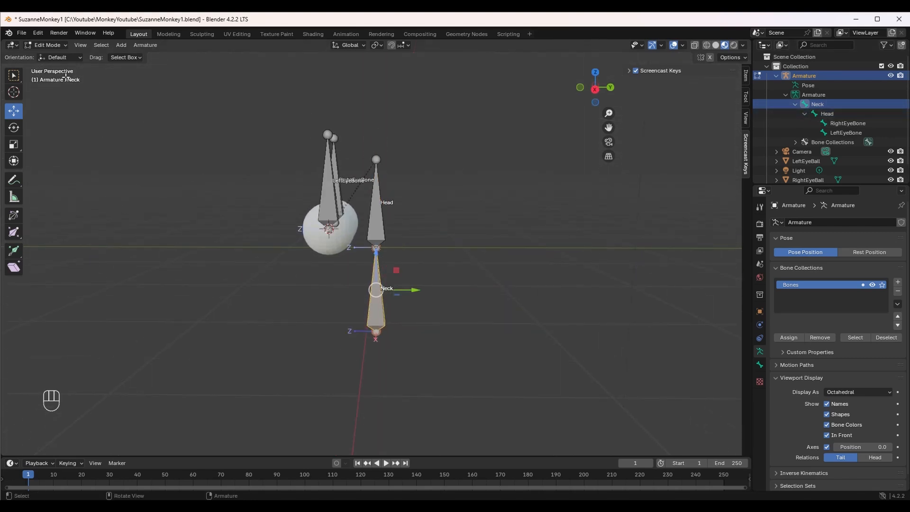
pyautogui.click(47, 45)
pyautogui.click(49, 78)
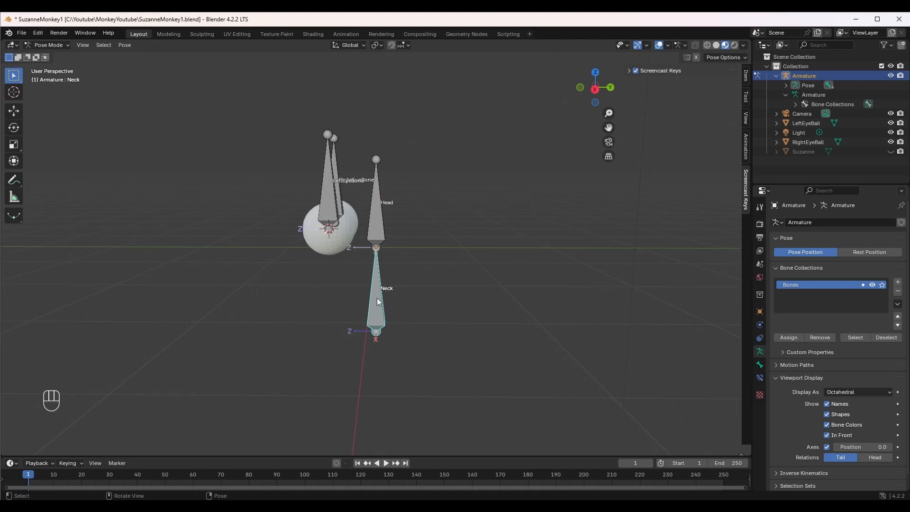
pyautogui.click(18, 126)
pyautogui.moveTo(352, 304); pyautogui.dragTo(375, 313)
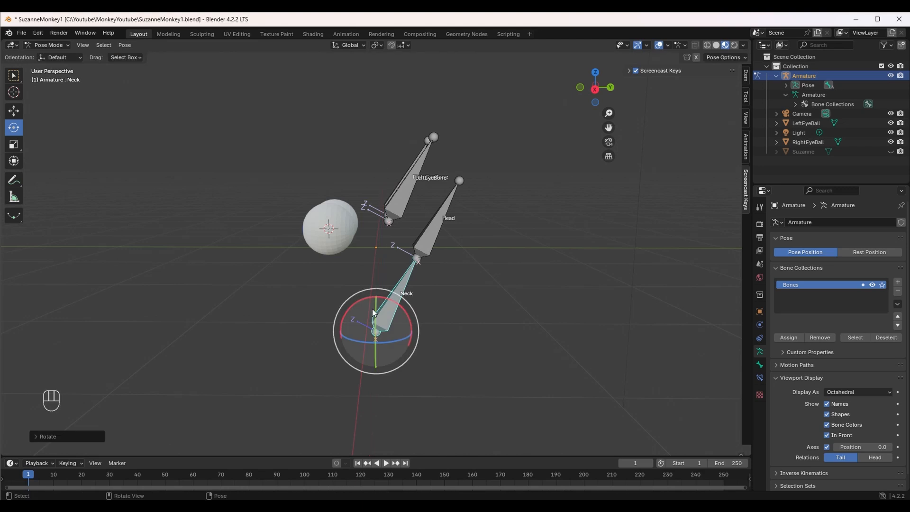
pyautogui.hotkey('ctrl', 'z')
# Unhide the Suzanne mesh around the armature.
pyautogui.moveTo(177, 241); pyautogui.dragTo(300, 280, button='middle')
pyautogui.scroll(5, 295, 272)
pyautogui.scroll(-2, 300, 280)
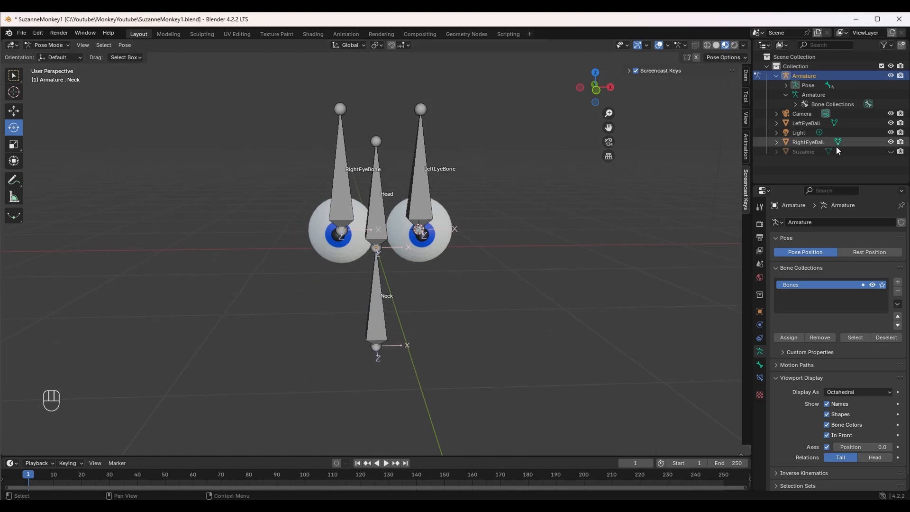
pyautogui.click(891, 151)
pyautogui.moveTo(455, 276); pyautogui.dragTo(412, 198, button='middle')
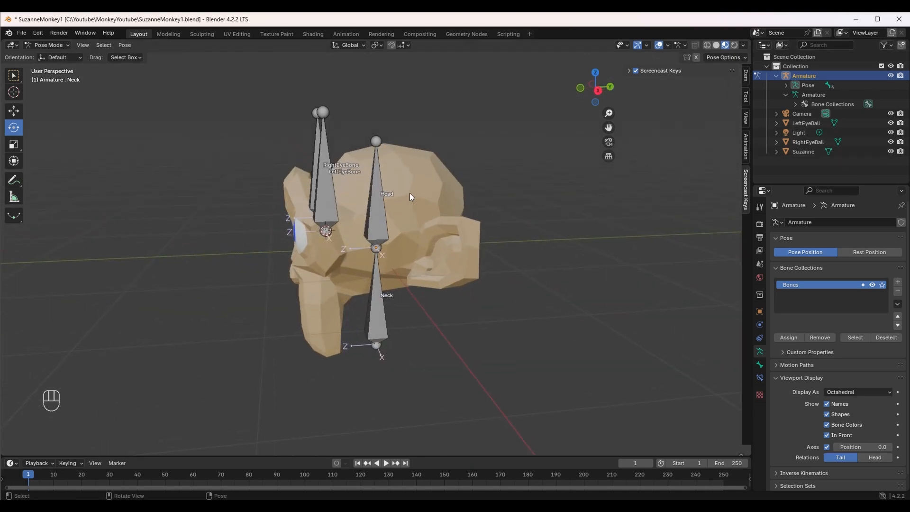
# Select Suzanne together with the armature and, in Pose Mode, parent the mesh to the Head bone using the Bone option.
pyautogui.click(47, 45)
pyautogui.click(45, 55)
pyautogui.click(442, 193)
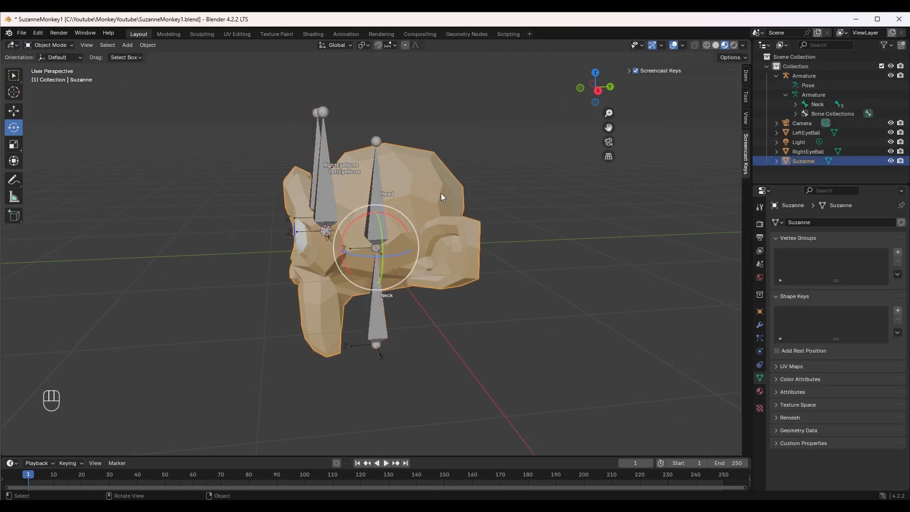
pyautogui.click(377, 184)
pyautogui.press('Tab')
pyautogui.click(60, 49)
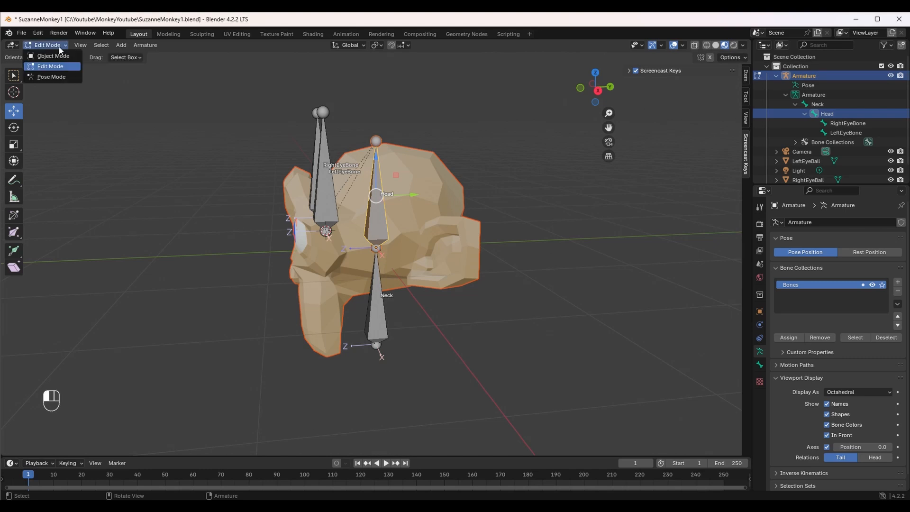
pyautogui.click(55, 75)
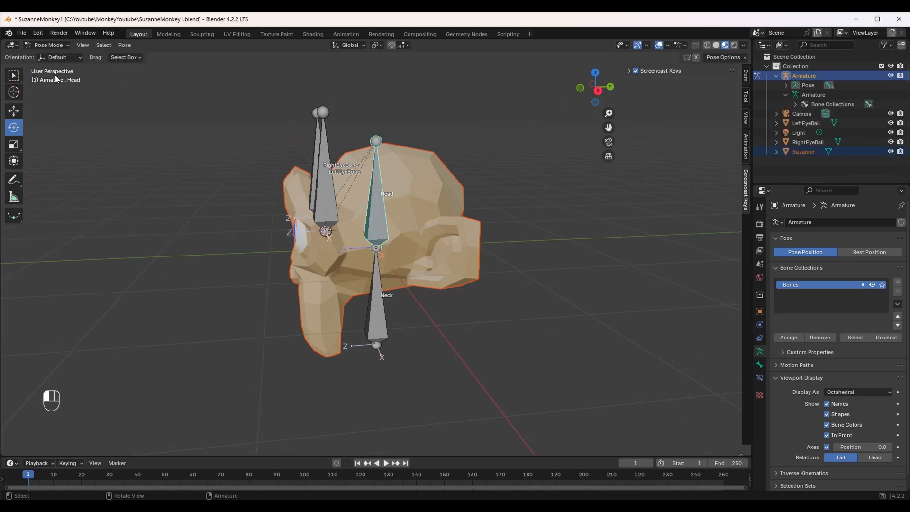
pyautogui.rightClick(375, 192)
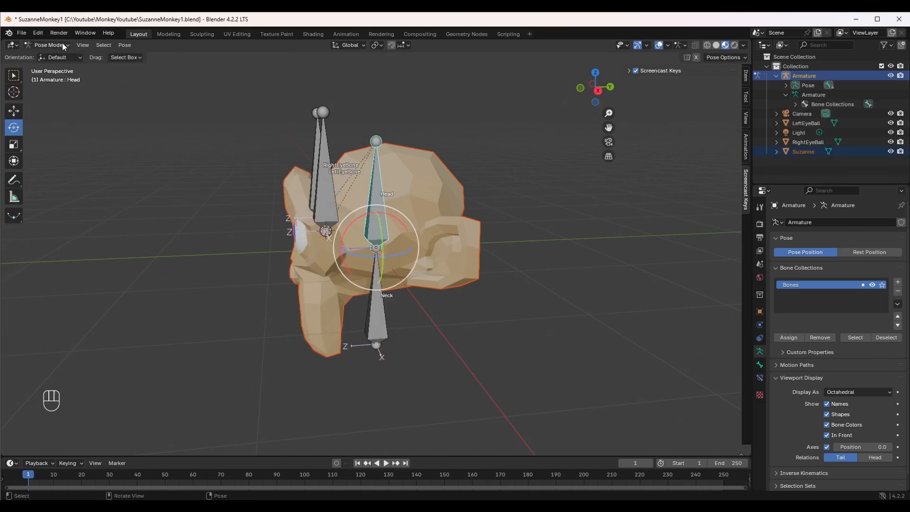
pyautogui.click(123, 45)
pyautogui.moveTo(179, 186)
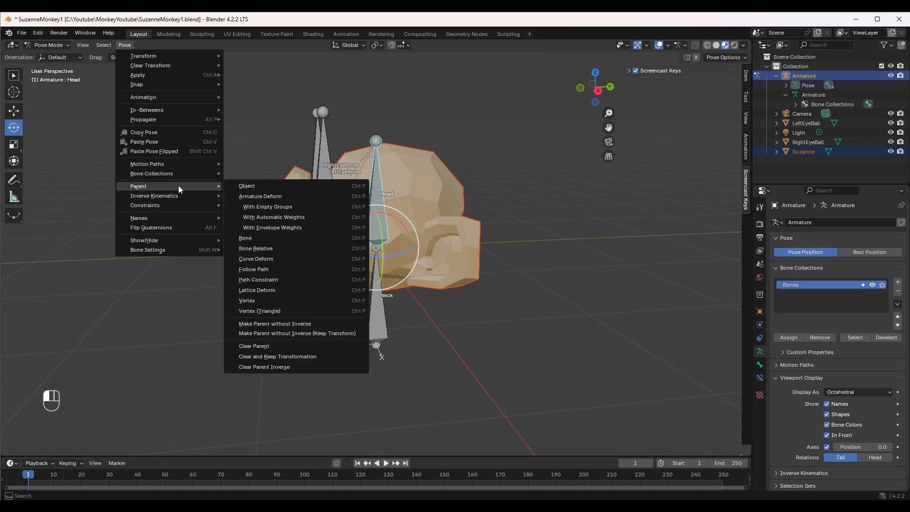
pyautogui.click(272, 240)
# Rotate the Neck bone to test that the Suzanne mesh follows the rig, and undo the rotation.
pyautogui.click(379, 332)
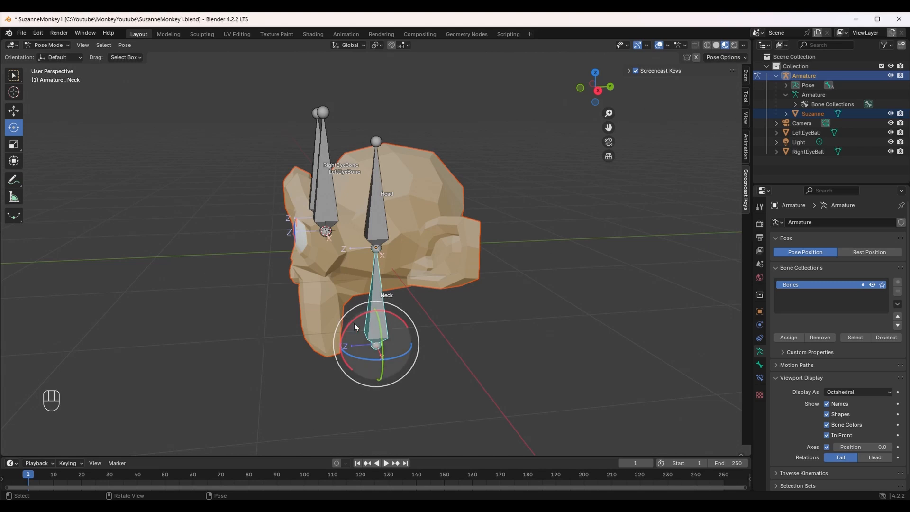
pyautogui.moveTo(352, 323)
pyautogui.mouseDown()
pyautogui.moveTo(342, 324)
pyautogui.moveTo(365, 311)
pyautogui.mouseUp()
pyautogui.hotkey('ctrl', 'z')
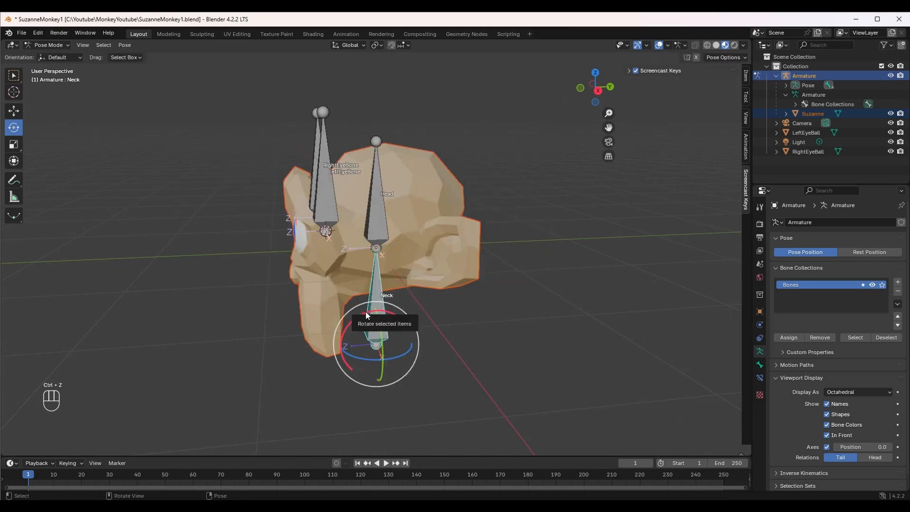
pyautogui.hotkey('ctrl', 'z')
pyautogui.moveTo(245, 369); pyautogui.dragTo(337, 311, button='middle')
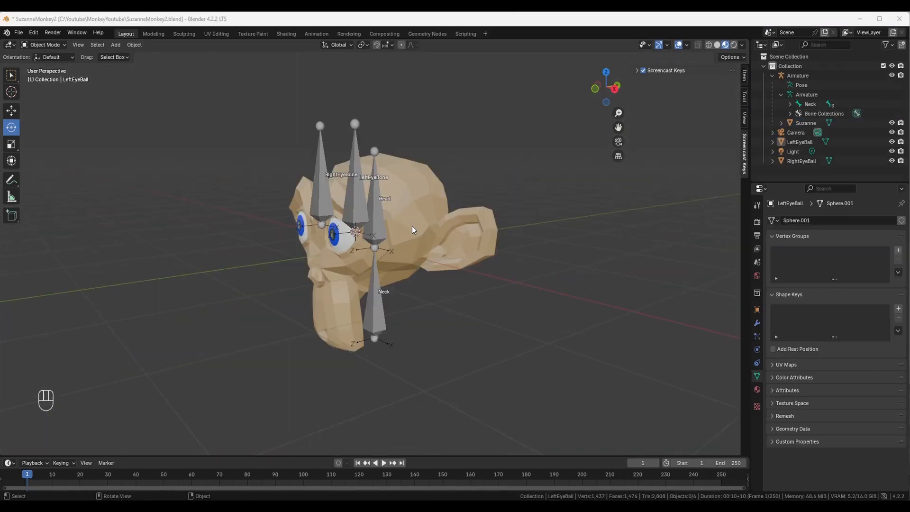
# Rotate the armature to test whether the eyeballs follow the rig, undo the rotation, and return to Object Mode.
pyautogui.moveTo(412, 227); pyautogui.dragTo(429, 228, button='middle')
pyautogui.scroll(1, 428, 227)
pyautogui.click(380, 223)
pyautogui.moveTo(383, 256); pyautogui.dragTo(368, 256)
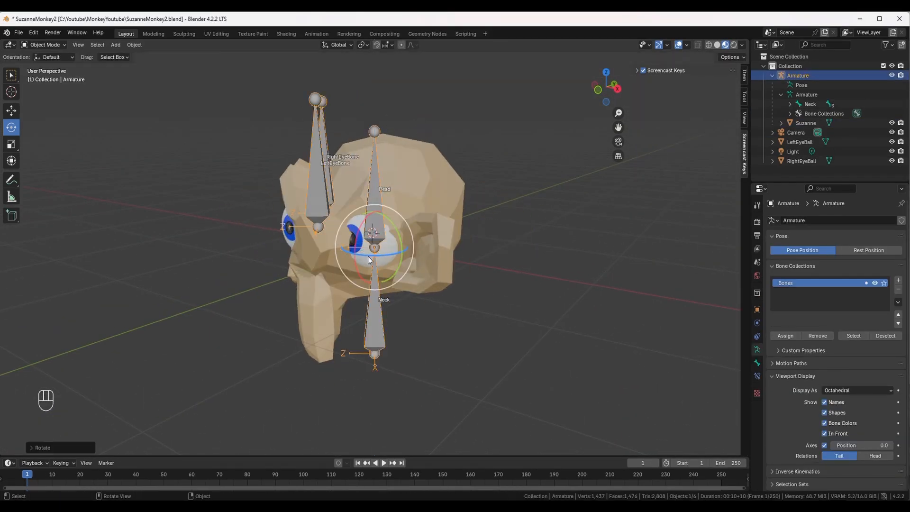
pyautogui.hotkey('alt', 'a')
pyautogui.click(46, 76)
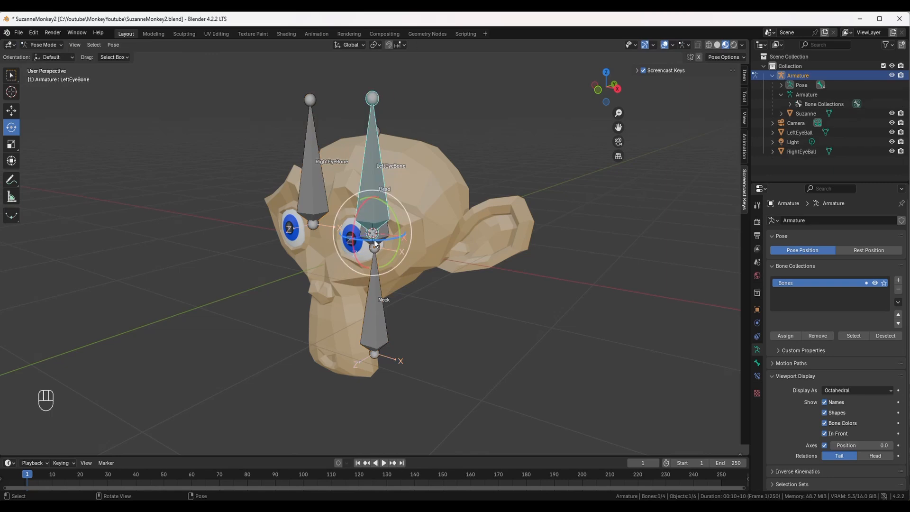
pyautogui.hotkey('ctrl', 'z')
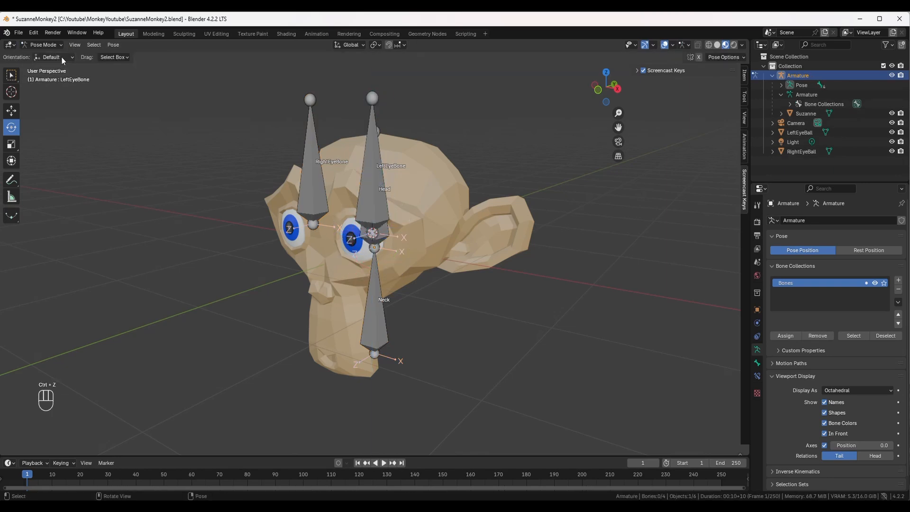
pyautogui.click(58, 45)
pyautogui.click(60, 56)
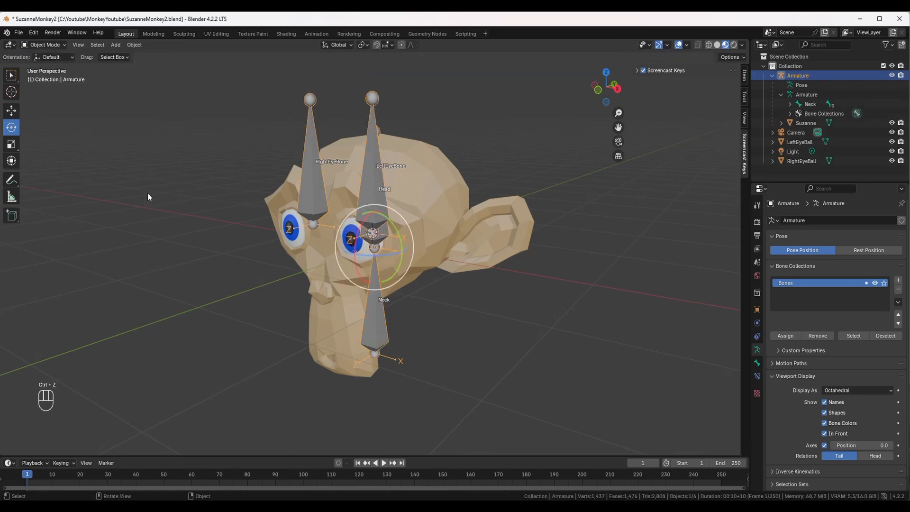
# Select RightEyeBall together with the armature and, in Pose Mode, parent it to RightEyeBone using the Bone option.
pyautogui.click(298, 229)
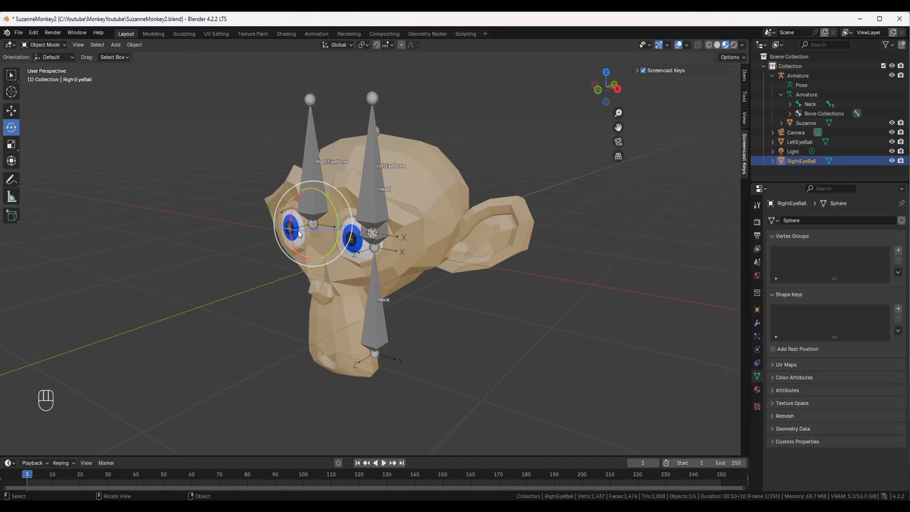
pyautogui.keyDown('shift'); pyautogui.click(308, 149); pyautogui.keyUp('shift')
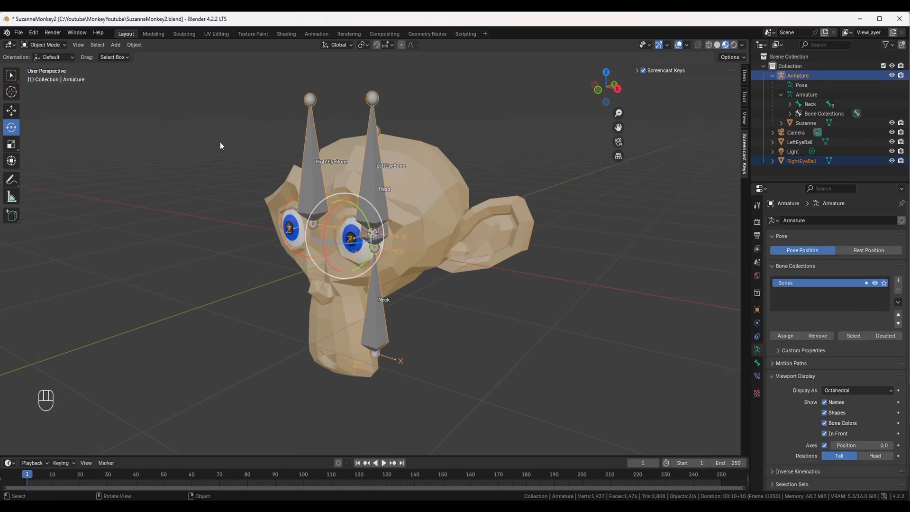
pyautogui.click(61, 45)
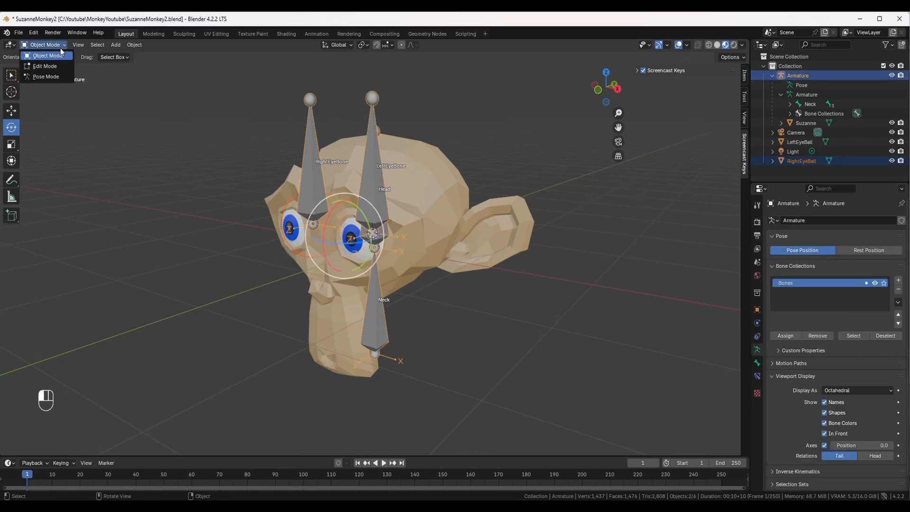
pyautogui.click(59, 76)
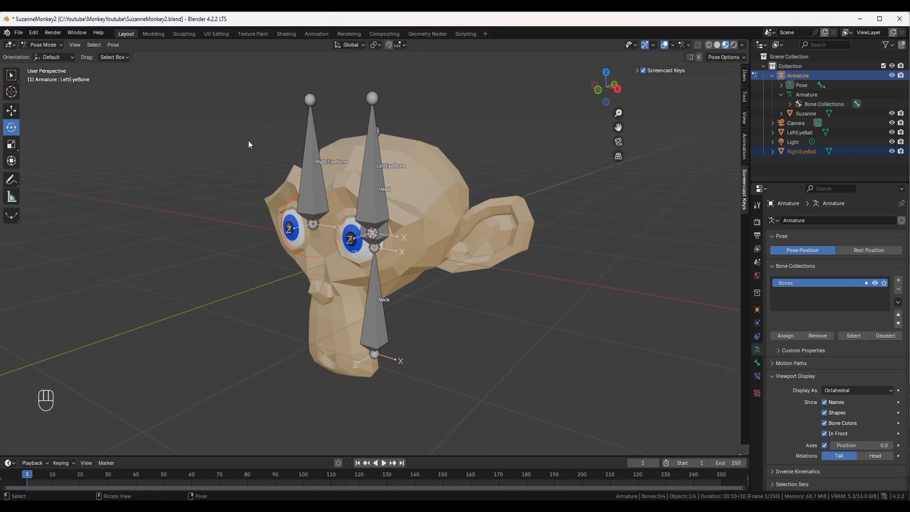
pyautogui.click(311, 184)
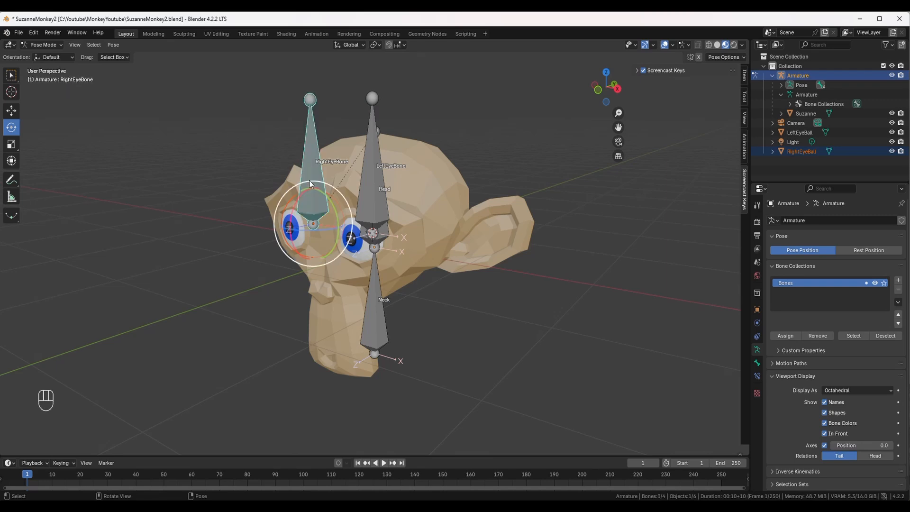
pyautogui.click(115, 45)
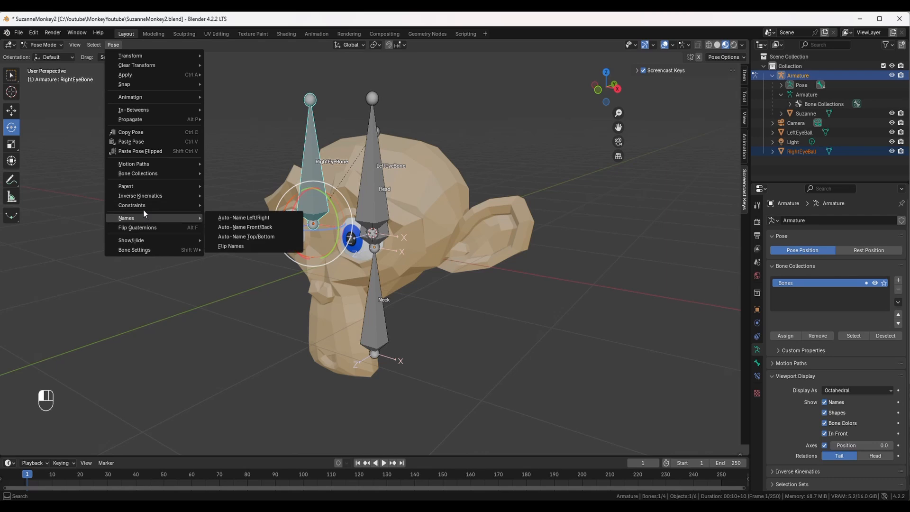
pyautogui.moveTo(190, 190)
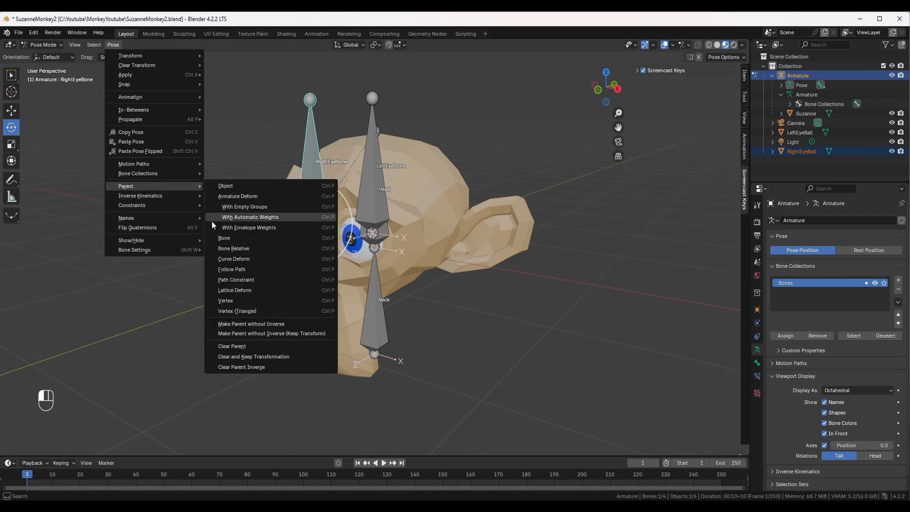
pyautogui.click(231, 241)
pyautogui.click(238, 269)
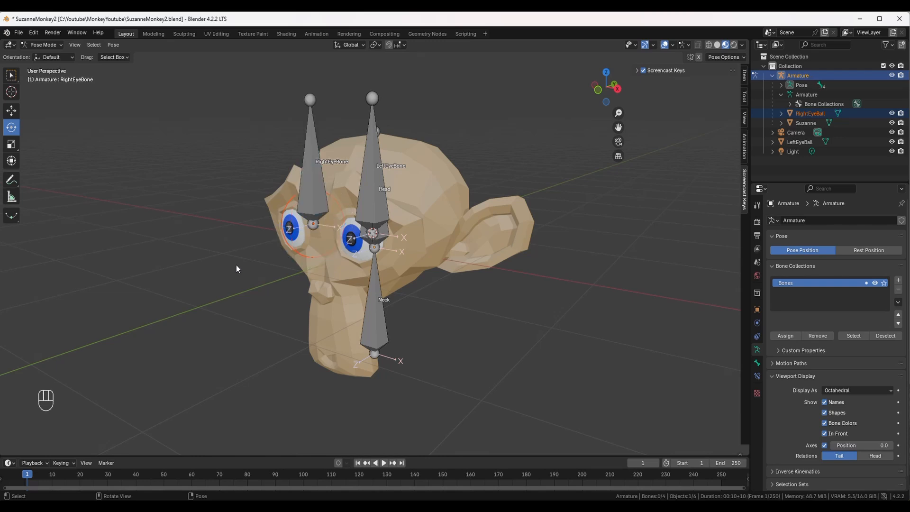
# From Object Mode, select LeftEyeBall with the armature and, in Pose Mode, parent it to LeftEyeBone using the Bone option.
pyautogui.click(42, 45)
pyautogui.click(40, 58)
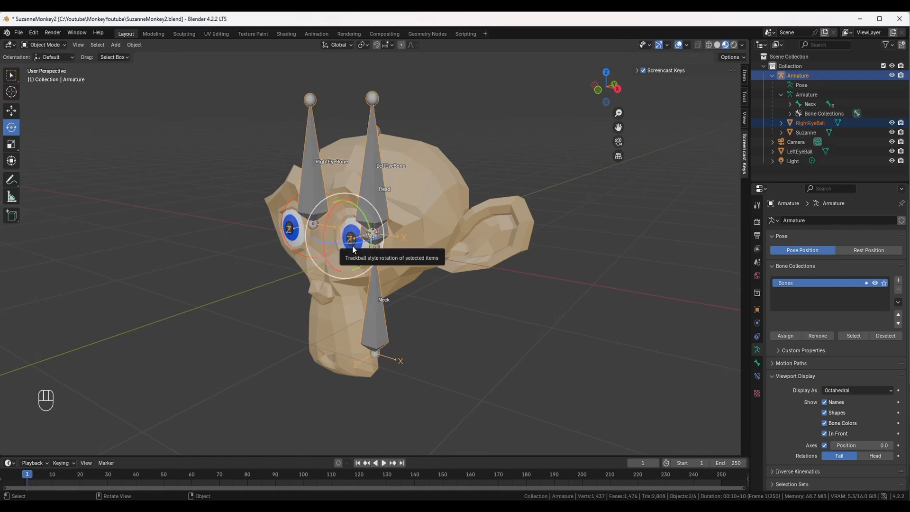
pyautogui.moveTo(345, 256); pyautogui.dragTo(350, 252)
pyautogui.moveTo(349, 251); pyautogui.dragTo(443, 181, button='middle')
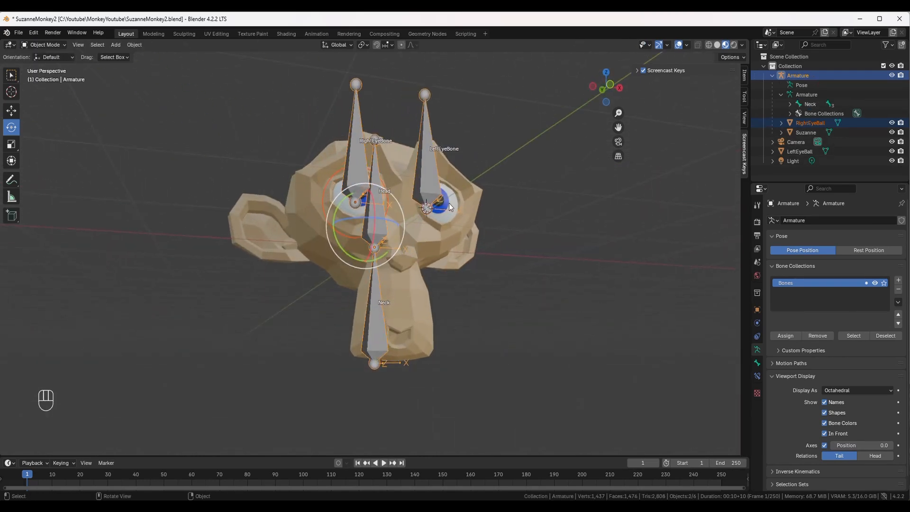
pyautogui.click(443, 182)
pyautogui.keyDown('shift'); pyautogui.click(420, 185); pyautogui.keyUp('shift')
pyautogui.click(43, 45)
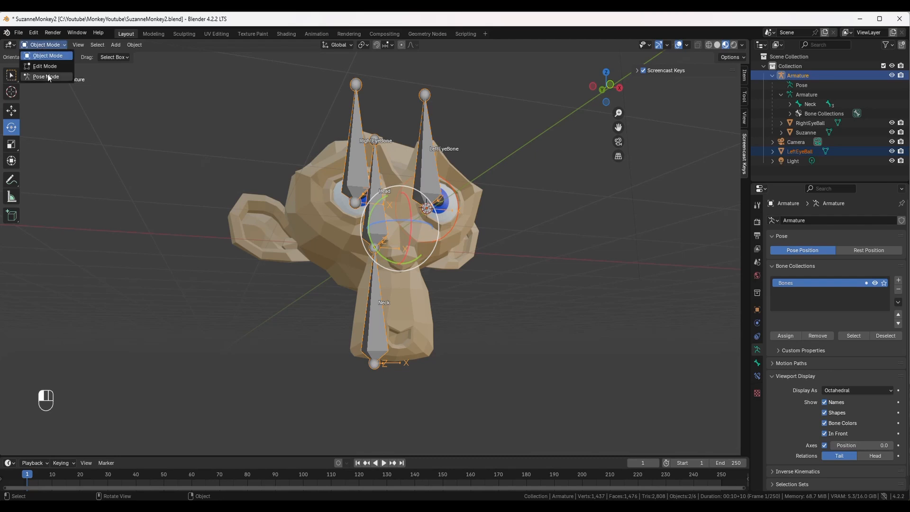
pyautogui.click(40, 77)
pyautogui.click(439, 164)
pyautogui.click(113, 45)
pyautogui.moveTo(144, 187)
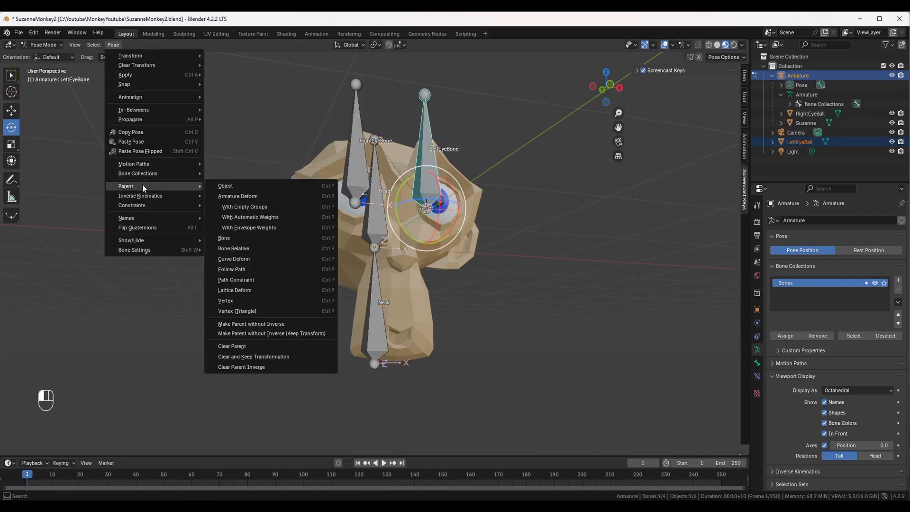
pyautogui.click(238, 238)
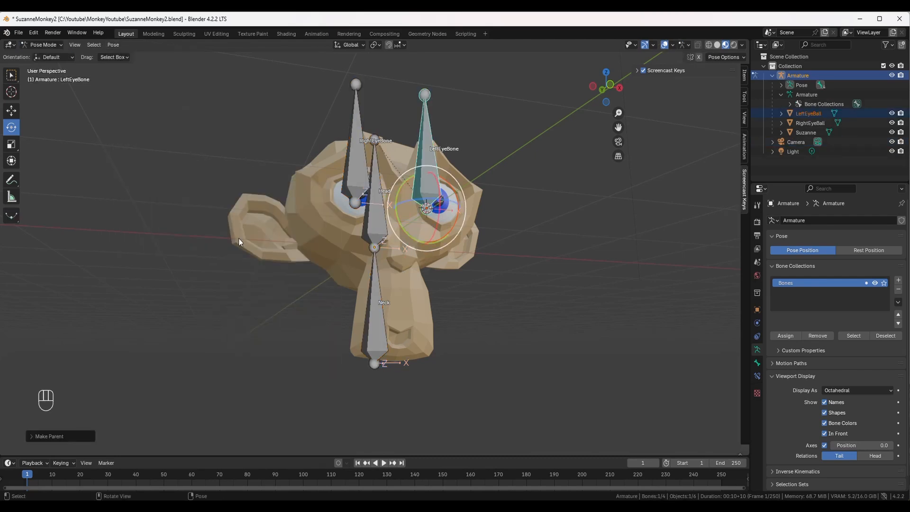
# Rotate LeftEyeBone to test that the left eyeball follows it, undo the rotation, and select RightEyeBone.
pyautogui.click(239, 326)
pyautogui.moveTo(276, 310); pyautogui.dragTo(256, 340, button='middle')
pyautogui.click(415, 211)
pyautogui.moveTo(413, 239); pyautogui.dragTo(462, 236)
pyautogui.hotkey('ctrl', 'z')
pyautogui.click(336, 223)
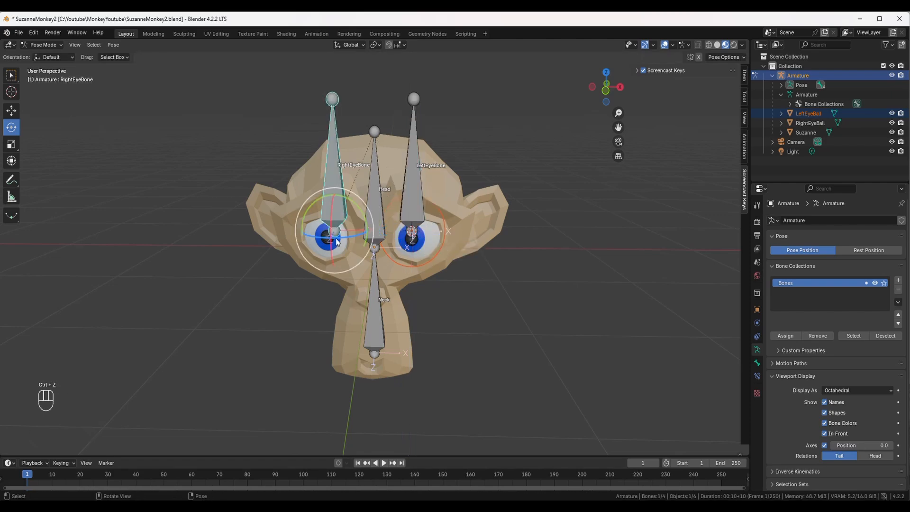
# Rotate the Neck bone to test that the head and both eyeballs follow, undo the rotation, and deselect the bone.
pyautogui.moveTo(337, 242); pyautogui.dragTo(255, 285, button='middle')
pyautogui.click(372, 285)
pyautogui.moveTo(372, 284); pyautogui.dragTo(425, 265, button='middle')
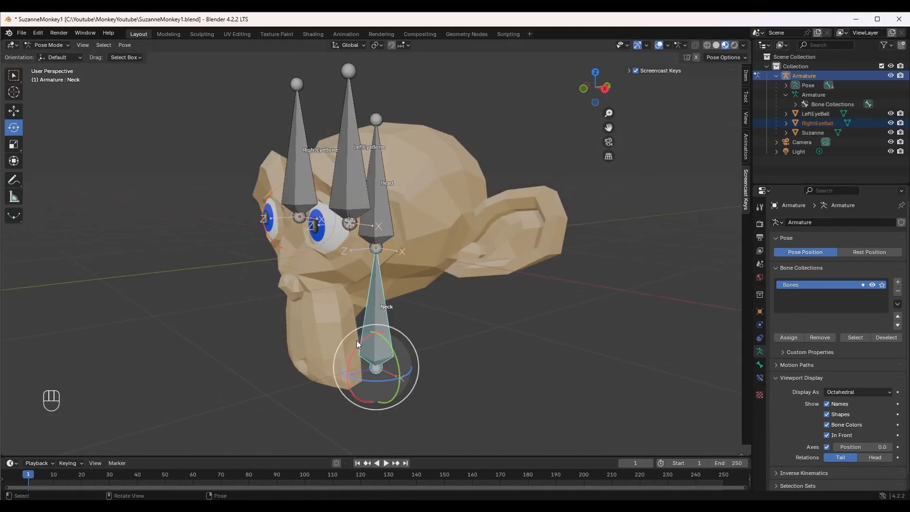
pyautogui.moveTo(357, 341); pyautogui.dragTo(372, 335)
pyautogui.hotkey('ctrl', 'z')
pyautogui.click(215, 361)
# Save the rigged head as an incremental version of the Blender file.
pyautogui.moveTo(215, 361); pyautogui.dragTo(271, 380, button='middle')
pyautogui.scroll(1, 271, 380)
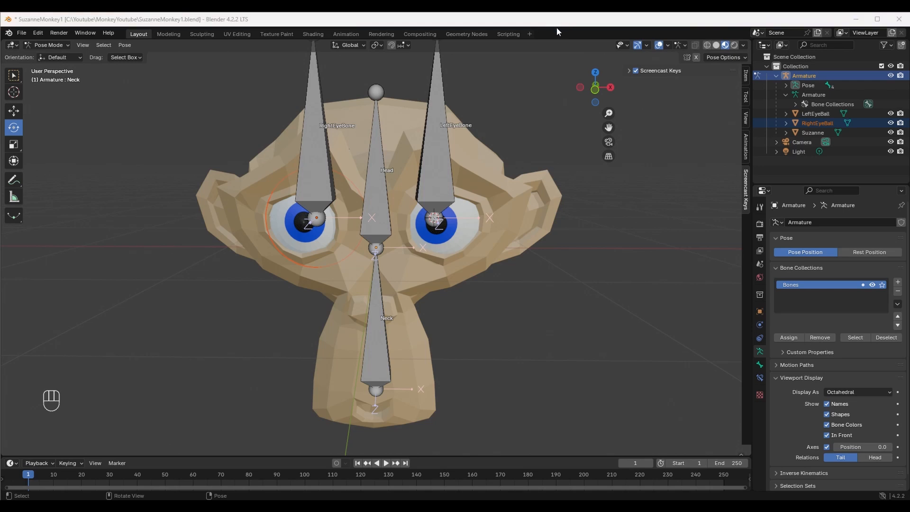
pyautogui.click(21, 32)
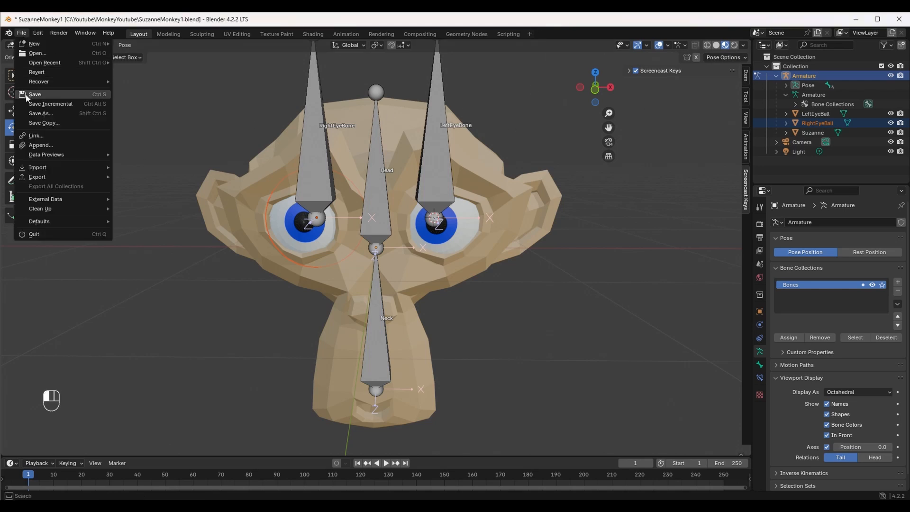
pyautogui.click(41, 103)
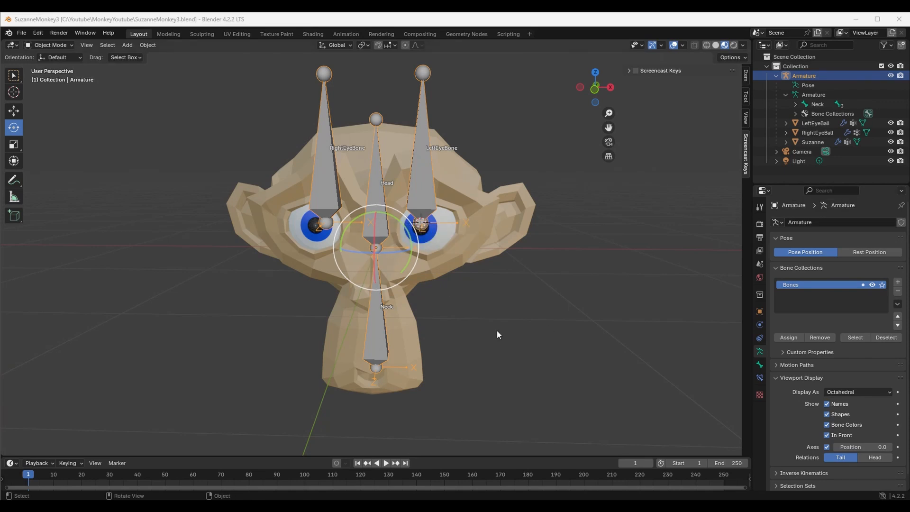
# Change the armature's viewport display from octahedral bones to Stick.
pyautogui.moveTo(496, 331); pyautogui.dragTo(475, 339, button='middle')
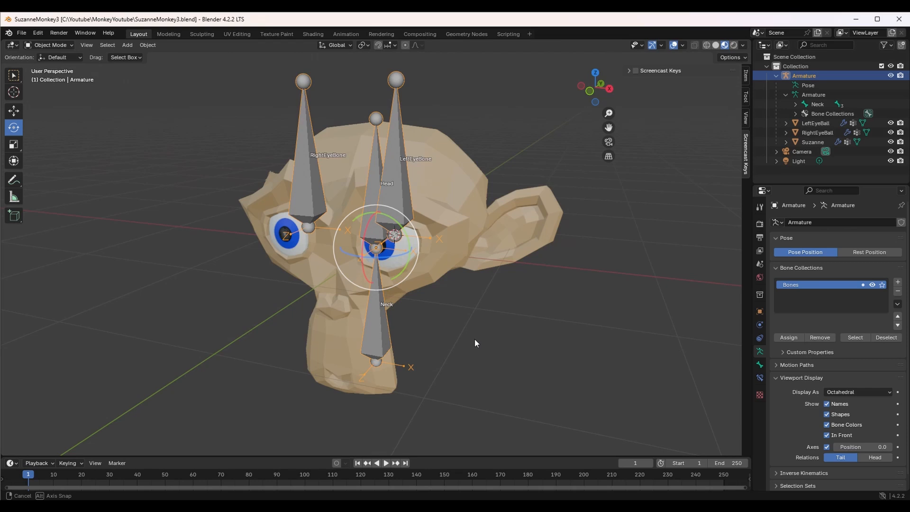
pyautogui.moveTo(476, 340); pyautogui.dragTo(467, 303, button='middle')
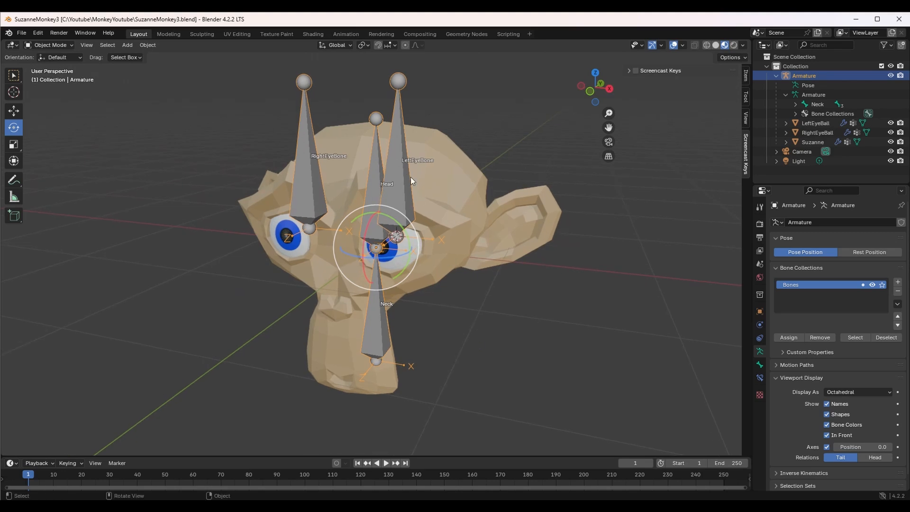
pyautogui.click(843, 392)
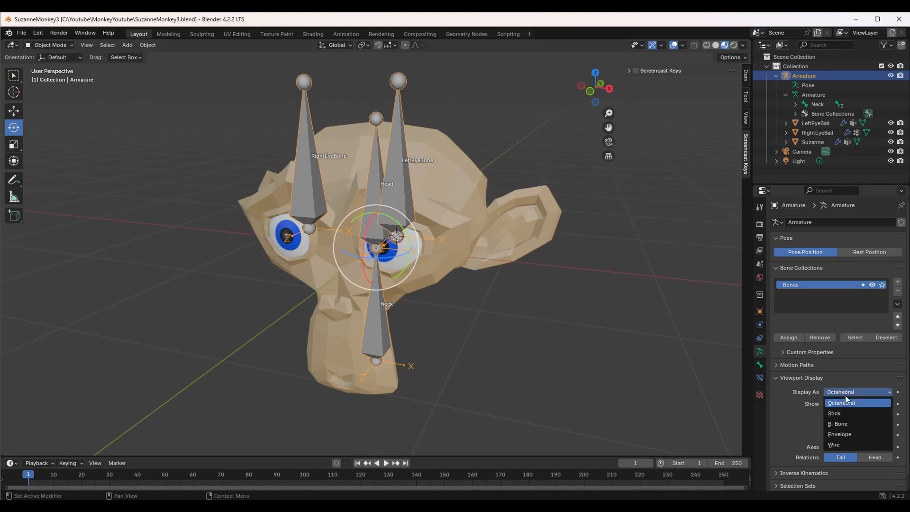
pyautogui.click(841, 413)
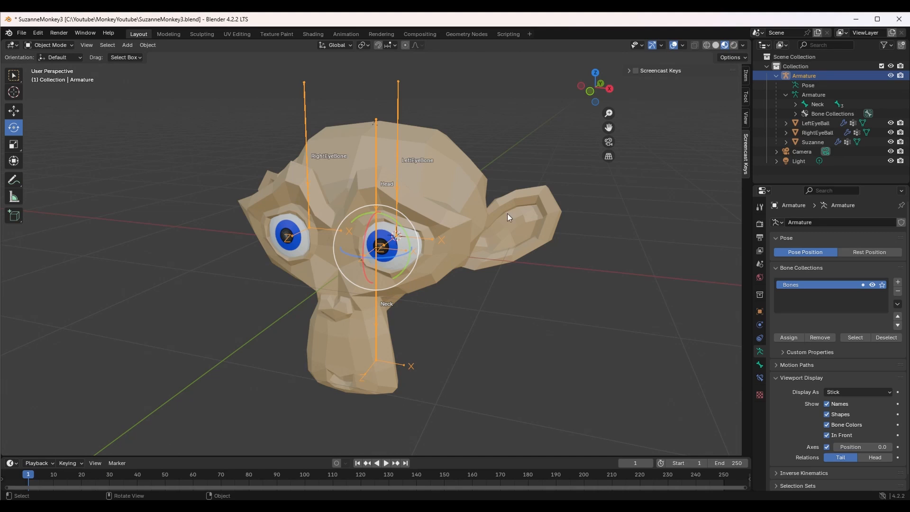
pyautogui.moveTo(507, 214); pyautogui.dragTo(482, 223, button='middle')
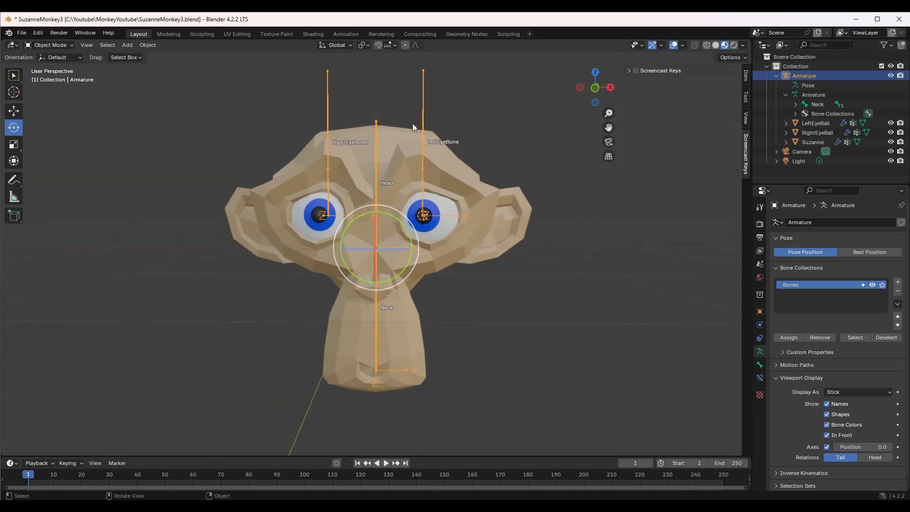
# Add a Basis shape key and a second key named JawClosed to Suzanne, setting JawClosed's value to 1.000.
pyautogui.click(410, 142)
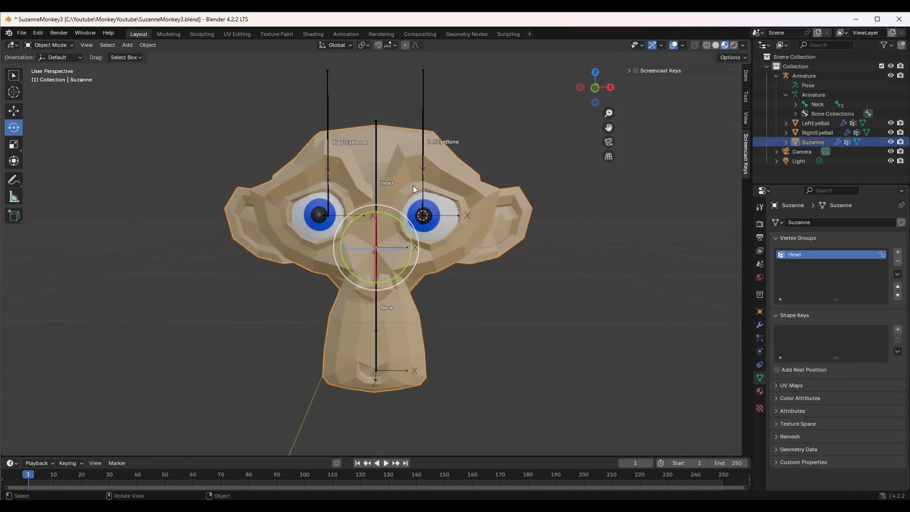
pyautogui.click(898, 330)
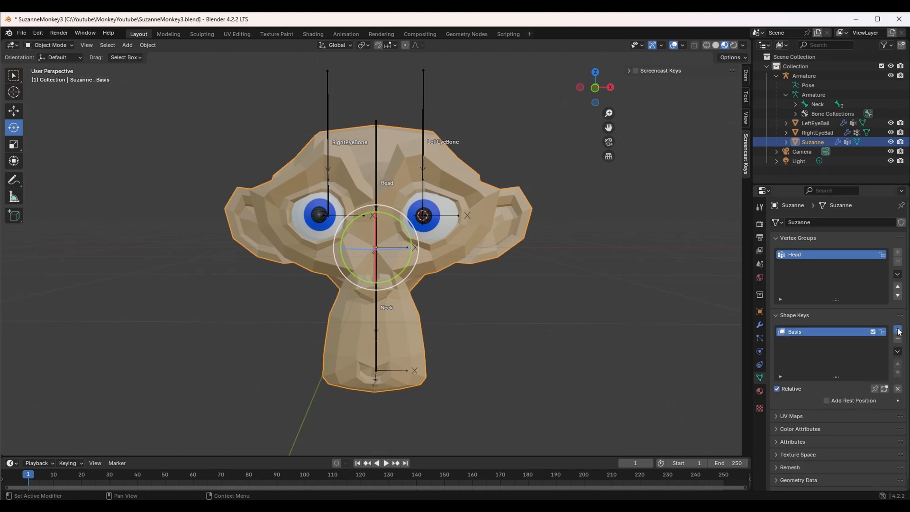
pyautogui.click(898, 331)
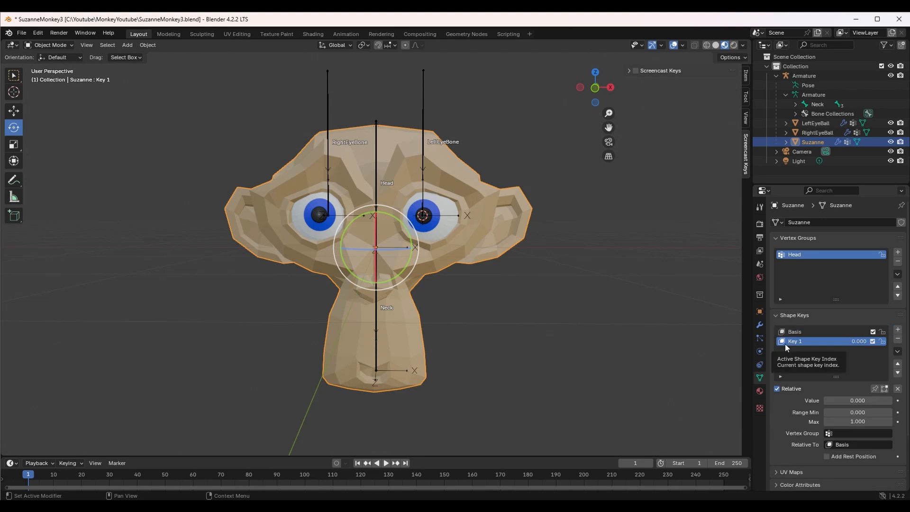
pyautogui.doubleClick(795, 342)
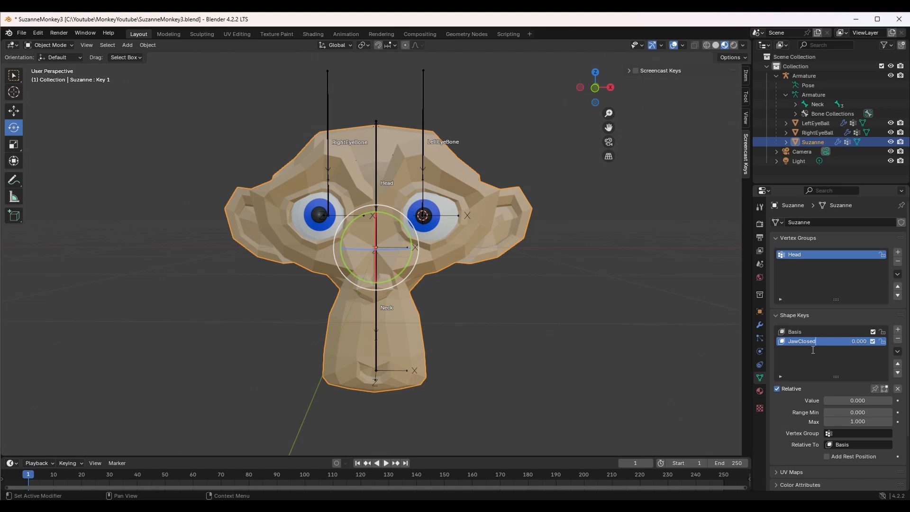
pyautogui.click(836, 402)
pyautogui.moveTo(857, 406); pyautogui.dragTo(892, 404)
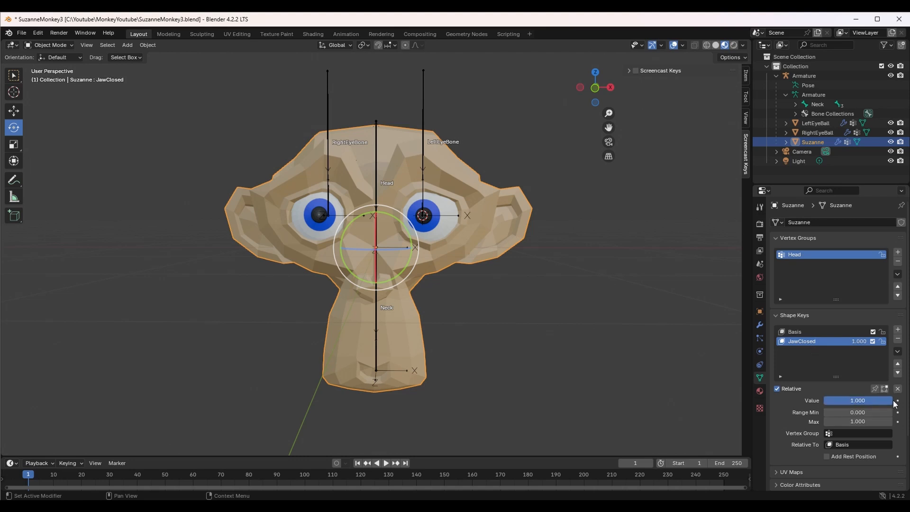
# In Edit Mode, raise the four lower-lip faces to meet the upper lip for the JawClosed key, and return to Object Mode.
pyautogui.keyDown('ctrl'); pyautogui.moveTo(366, 312); pyautogui.dragTo(390, 277, button='middle'); pyautogui.keyUp('ctrl')
pyautogui.click(59, 49)
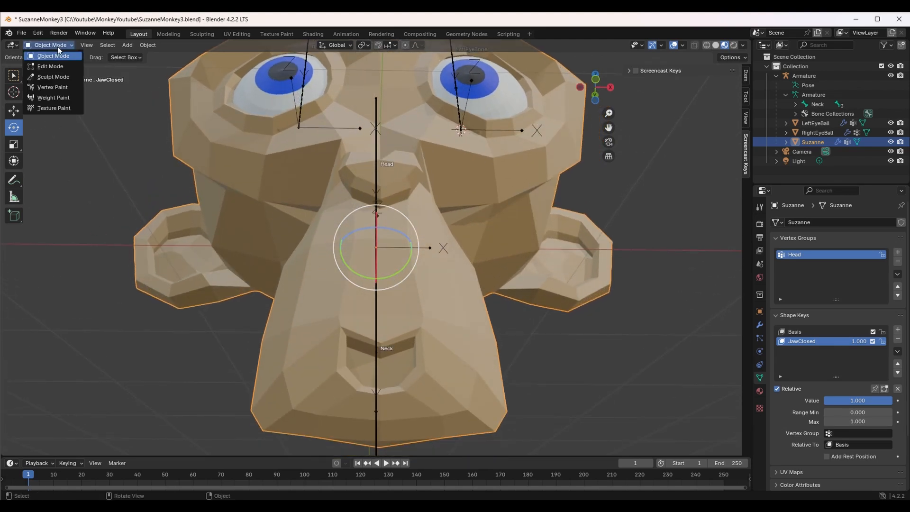
pyautogui.click(47, 67)
pyautogui.click(351, 376)
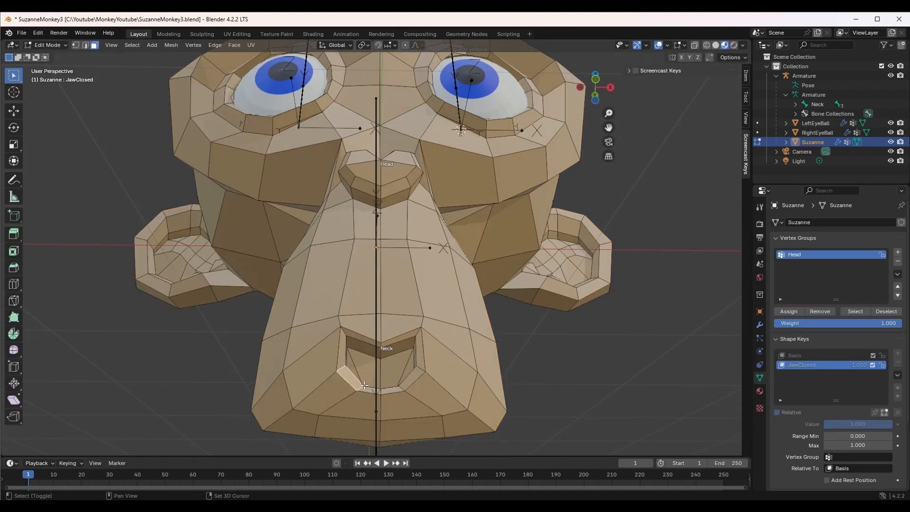
pyautogui.keyDown('shift'); pyautogui.click(370, 388); pyautogui.keyUp('shift')
pyautogui.keyDown('shift'); pyautogui.click(389, 389); pyautogui.keyUp('shift')
pyautogui.keyDown('shift'); pyautogui.click(413, 379); pyautogui.keyUp('shift')
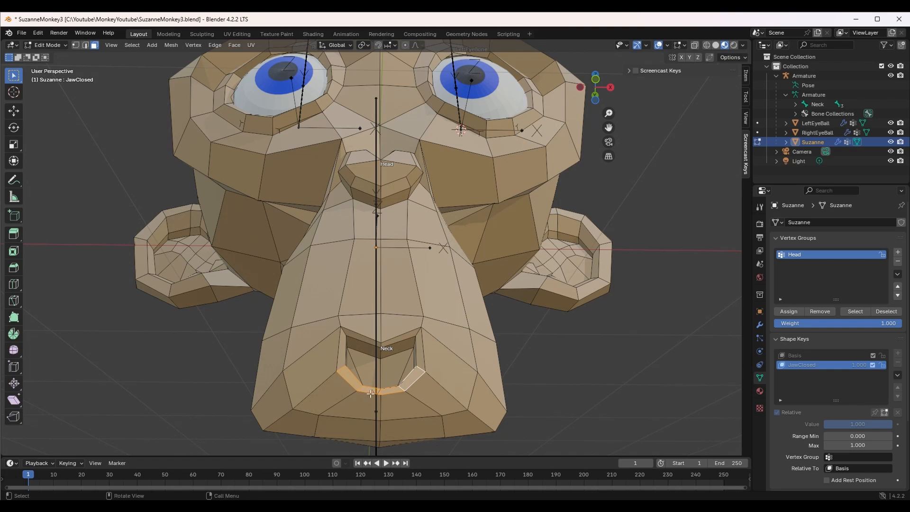
pyautogui.click(14, 111)
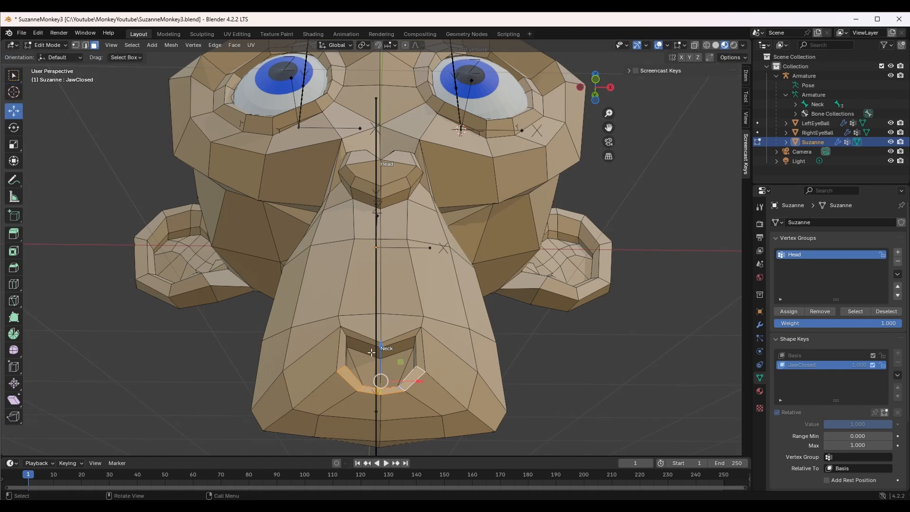
pyautogui.moveTo(381, 345); pyautogui.dragTo(380, 304)
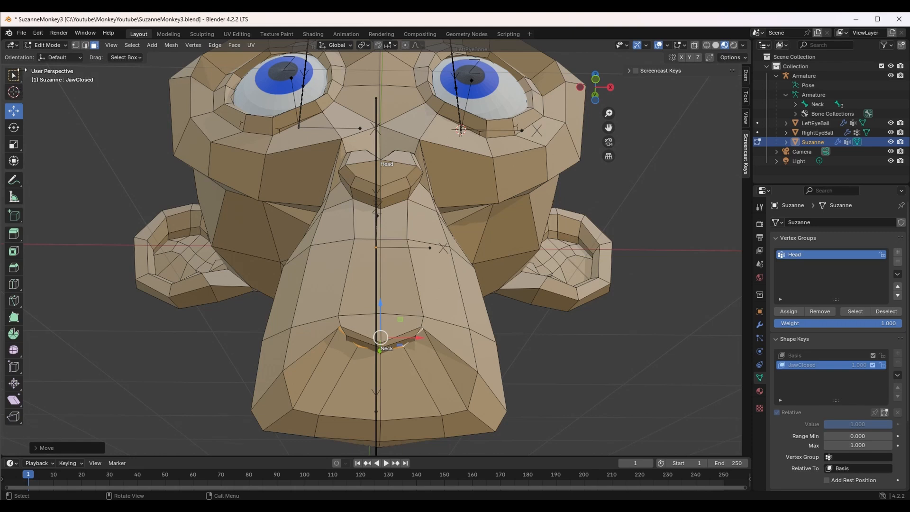
pyautogui.click(47, 46)
pyautogui.click(63, 61)
pyautogui.scroll(-2, 797, 349)
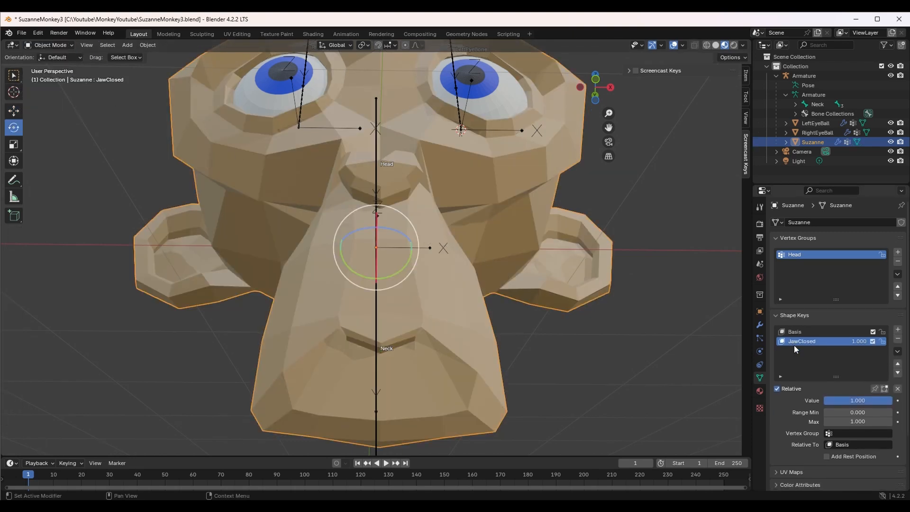
# Keep JawClosed at 1.000, lock the key, and add another shape key named JawOpen.
pyautogui.moveTo(891, 401)
pyautogui.mouseDown()
pyautogui.moveTo(825, 400)
pyautogui.moveTo(893, 401)
pyautogui.mouseUp()
pyautogui.click(883, 342)
pyautogui.click(898, 329)
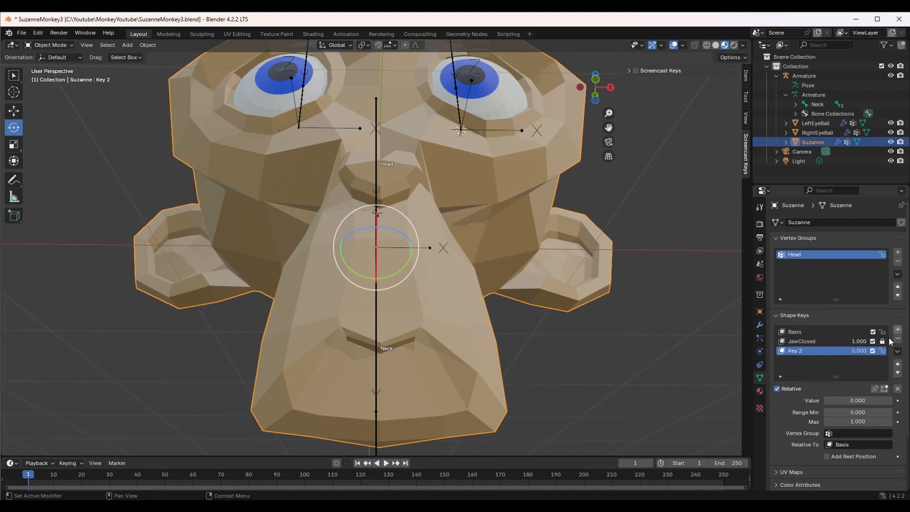
pyautogui.doubleClick(800, 351)
pyautogui.write('JawOpen')
pyautogui.press('Return')
# Make the JawOpen shape key relative to JawClosed and try out its value, leaving it at 0.000.
pyautogui.click(833, 445)
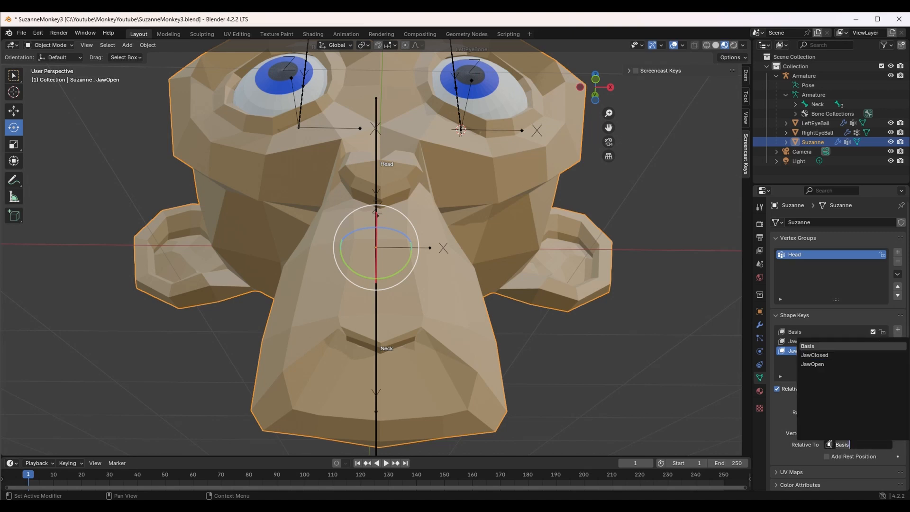
pyautogui.click(828, 355)
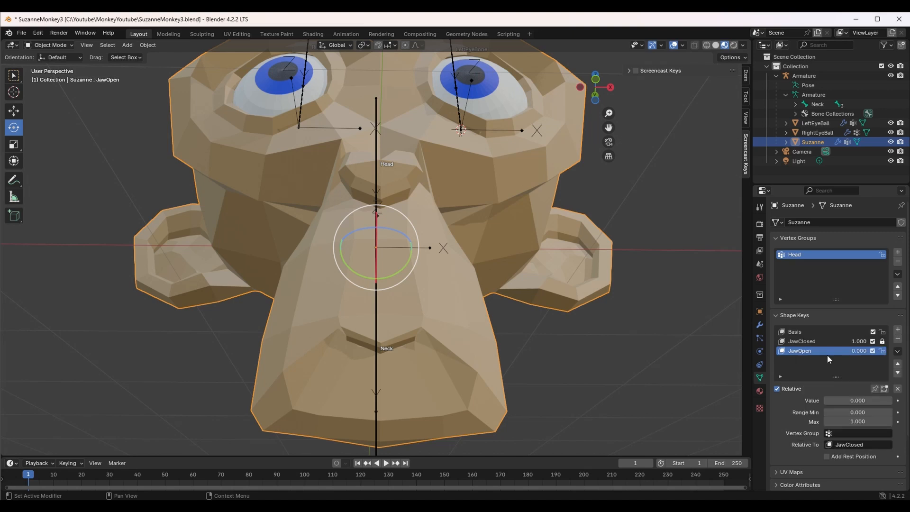
pyautogui.moveTo(828, 401)
pyautogui.mouseDown()
pyautogui.moveTo(848, 401)
pyautogui.moveTo(824, 401)
pyautogui.mouseUp()
pyautogui.scroll(-1, 817, 355)
pyautogui.scroll(1, 817, 360)
# Add a shape key named RightEyeBlink and set its value to 1.000.
pyautogui.click(898, 330)
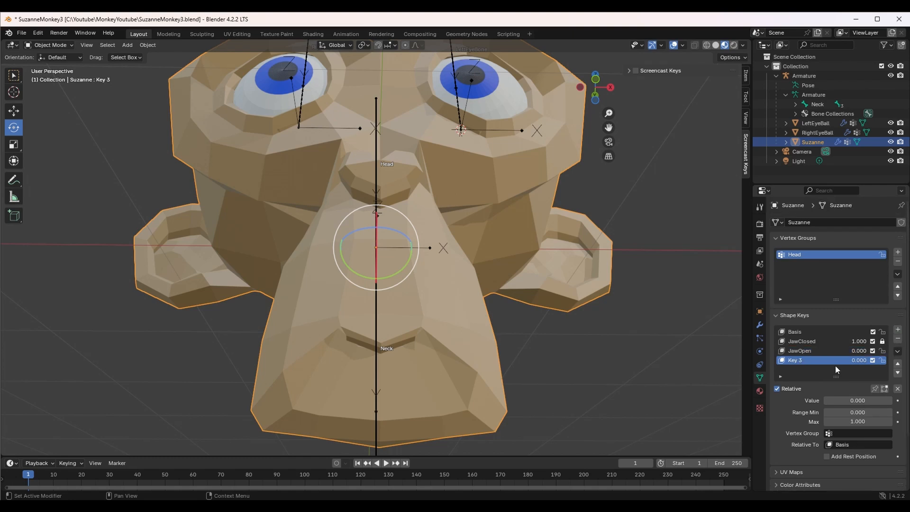
pyautogui.doubleClick(797, 361)
pyautogui.write('E')
pyautogui.write('yeRightClose')
pyautogui.press('BackSpace')
pyautogui.press('BackSpace')
pyautogui.press('BackSpace')
pyautogui.press('BackSpace')
pyautogui.press('BackSpace')
pyautogui.press('BackSpace')
pyautogui.press('BackSpace')
pyautogui.press('BackSpace')
pyautogui.press('BackSpace')
pyautogui.press('BackSpace')
pyautogui.press('BackSpace')
pyautogui.press('BackSpace')
pyautogui.press('BackSpace')
pyautogui.write('RightEyeBlink')
pyautogui.press('Return')
pyautogui.moveTo(836, 401); pyautogui.dragTo(893, 401)
# Enter Edit Mode on Suzanne with the RightEyeBlink key active and the right eye in view.
pyautogui.moveTo(328, 300); pyautogui.dragTo(332, 332, button='middle')
pyautogui.scroll(2, 314, 329)
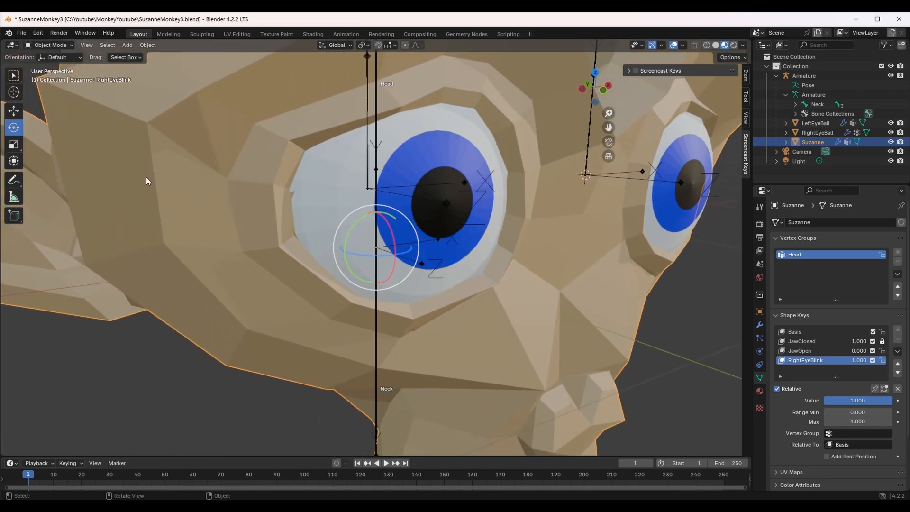
pyautogui.scroll(-5, 130, 167)
pyautogui.scroll(3, 129, 168)
pyautogui.moveTo(130, 168); pyautogui.dragTo(107, 171, button='middle')
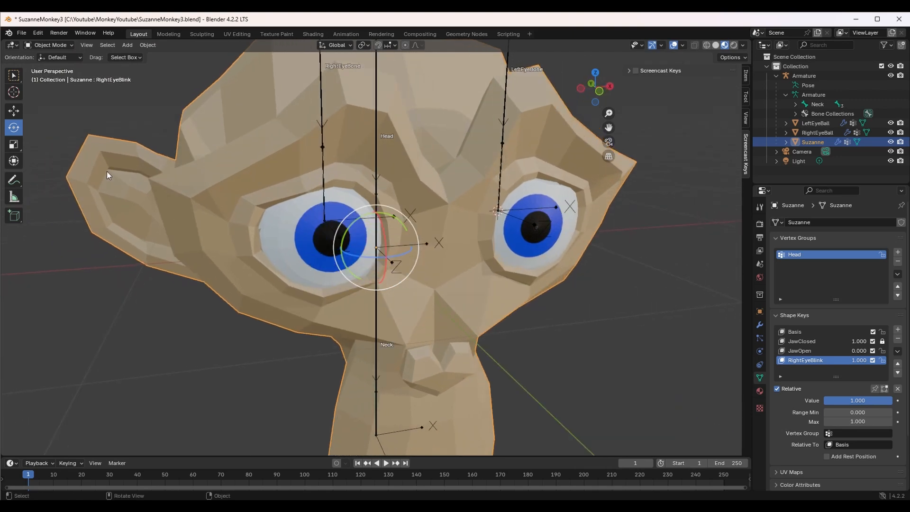
pyautogui.click(42, 45)
pyautogui.click(44, 55)
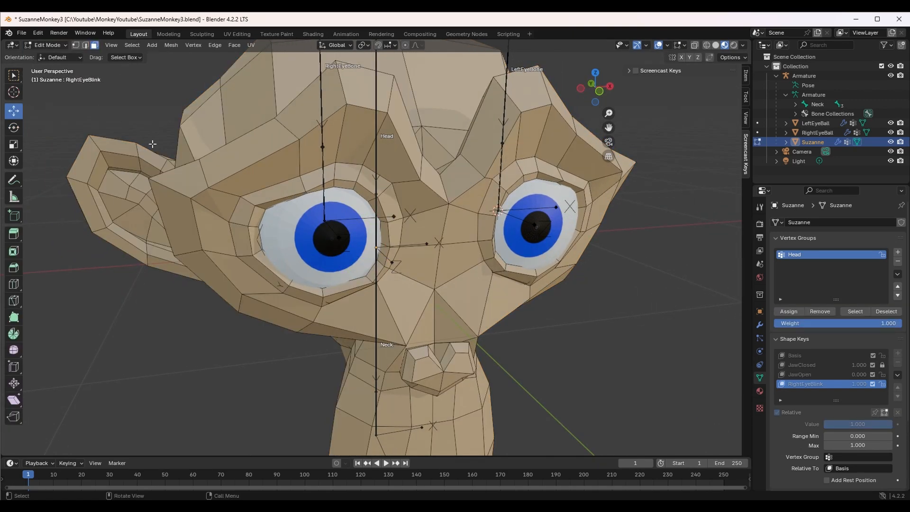
# Try lowering a single brow face above the right eye.
pyautogui.click(318, 97)
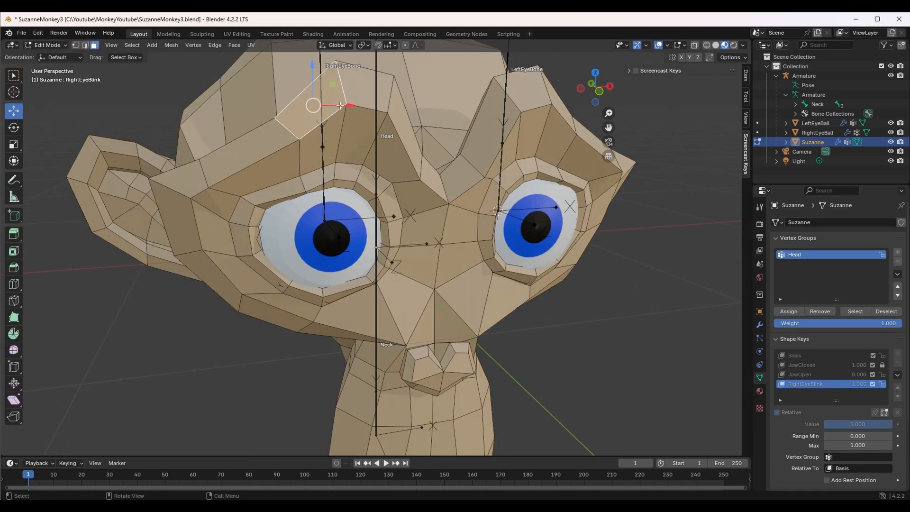
pyautogui.click(371, 88)
pyautogui.press('g')
pyautogui.click(407, 132)
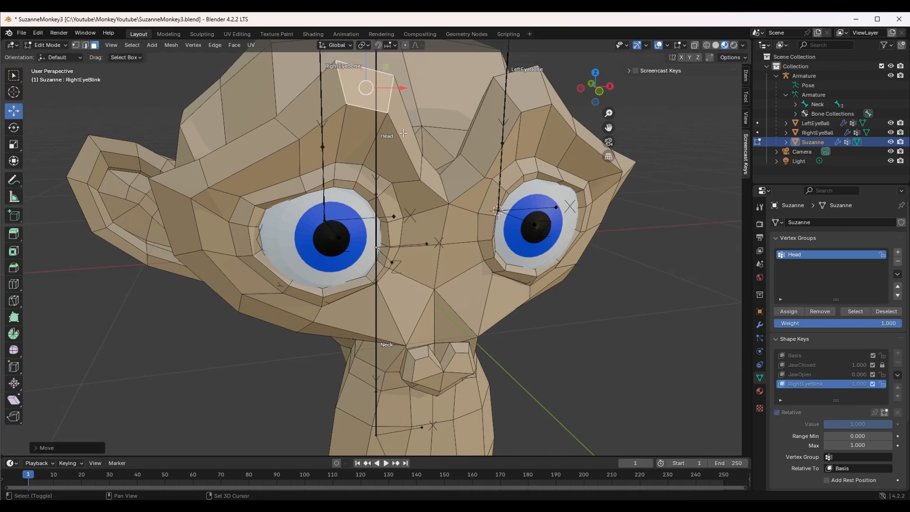
pyautogui.moveTo(368, 90); pyautogui.dragTo(342, 78, button='middle')
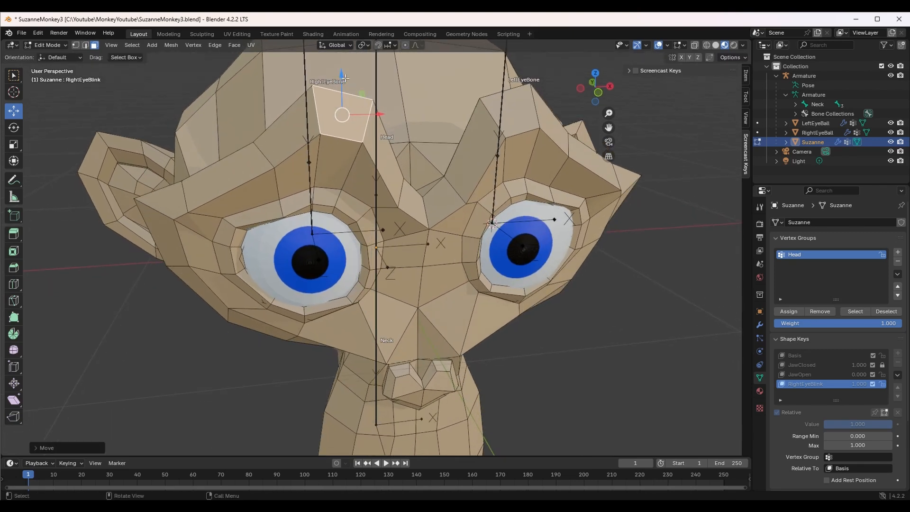
pyautogui.press('g')
pyautogui.moveTo(342, 78); pyautogui.dragTo(342, 117)
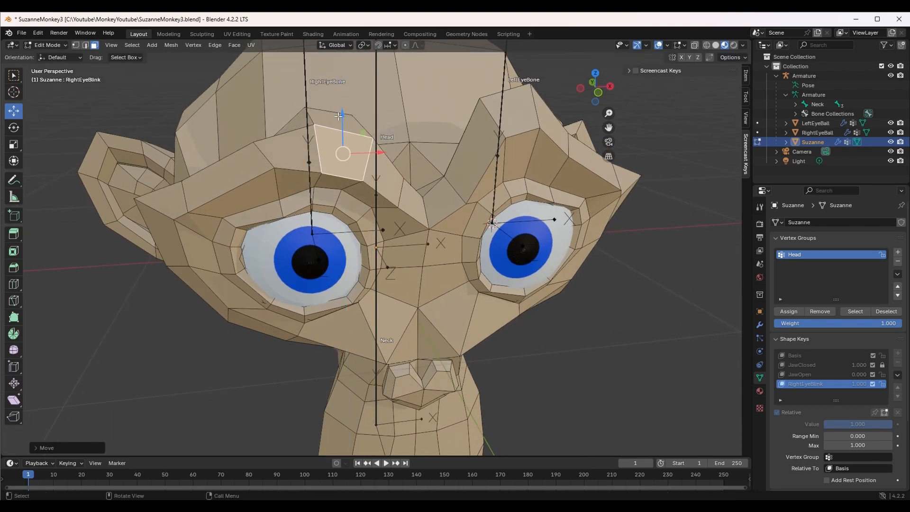
# Select the row of brow faces above the right eye and move them down toward the eye.
pyautogui.moveTo(343, 145); pyautogui.dragTo(322, 133, button='middle')
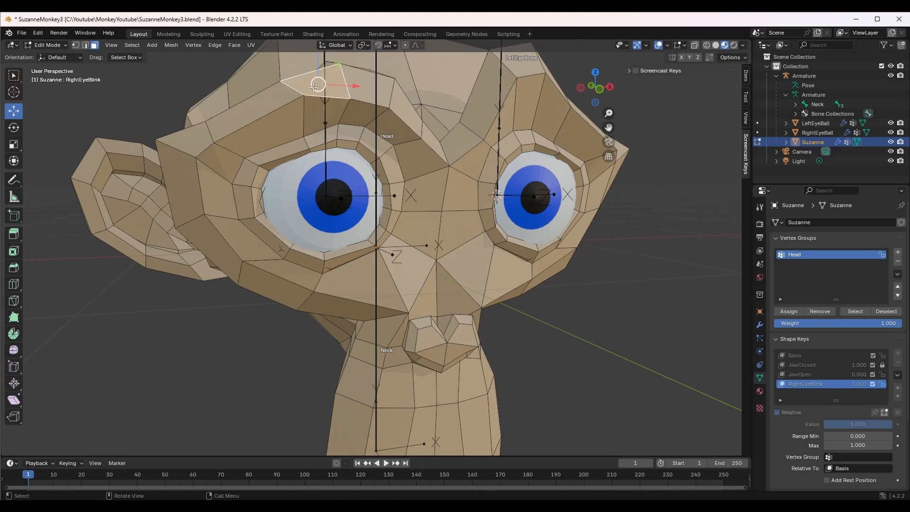
pyautogui.keyDown('shift'); pyautogui.click(248, 109); pyautogui.keyUp('shift')
pyautogui.keyDown('shift'); pyautogui.click(190, 137); pyautogui.keyUp('shift')
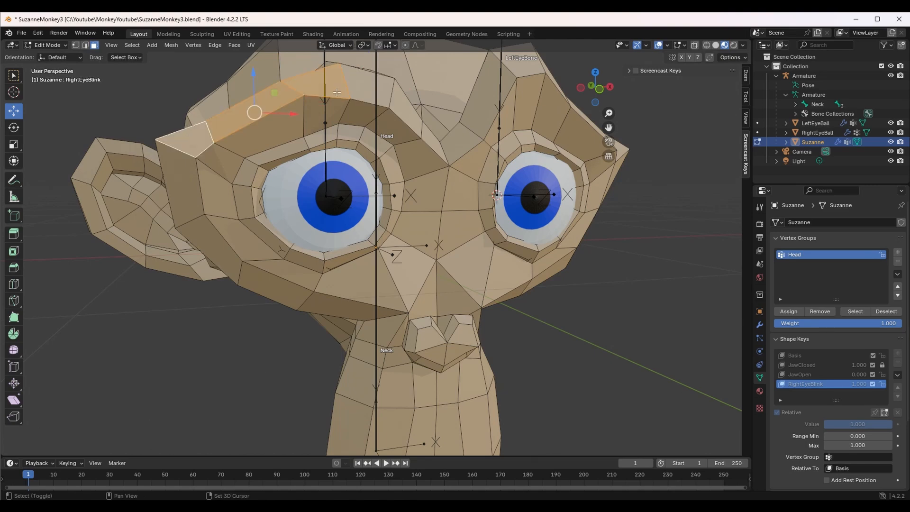
pyautogui.keyDown('shift'); pyautogui.click(374, 90); pyautogui.keyUp('shift')
pyautogui.moveTo(337, 87); pyautogui.dragTo(296, 116, button='middle')
pyautogui.moveTo(294, 114)
pyautogui.mouseDown()
pyautogui.moveTo(292, 131)
pyautogui.moveTo(292, 116)
pyautogui.mouseUp()
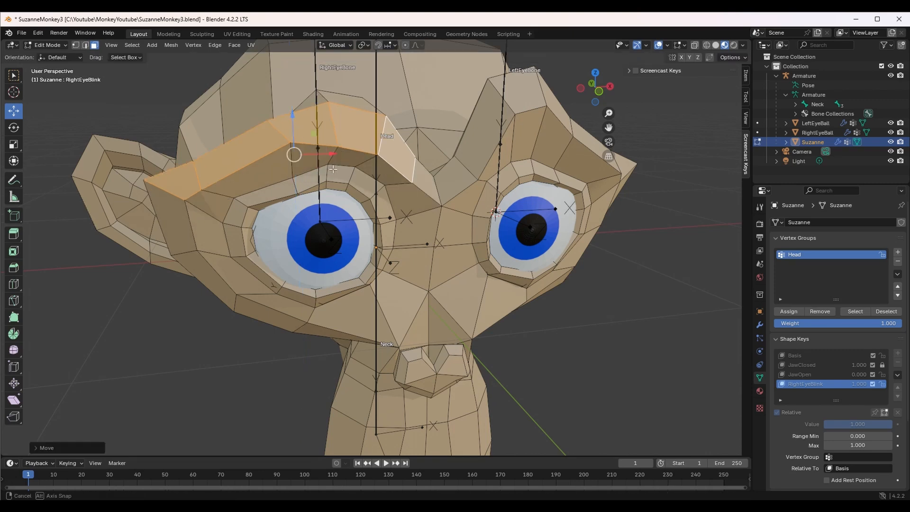
pyautogui.moveTo(318, 180); pyautogui.dragTo(345, 161, button='middle')
pyautogui.moveTo(347, 76); pyautogui.dragTo(347, 89)
# Select the inner rim faces of the right upper eyelid and move them down along Z and forward over the eyeball.
pyautogui.click(338, 162)
pyautogui.moveTo(344, 142); pyautogui.dragTo(324, 109, button='middle')
pyautogui.keyDown('alt'); pyautogui.click(301, 117); pyautogui.keyUp('alt')
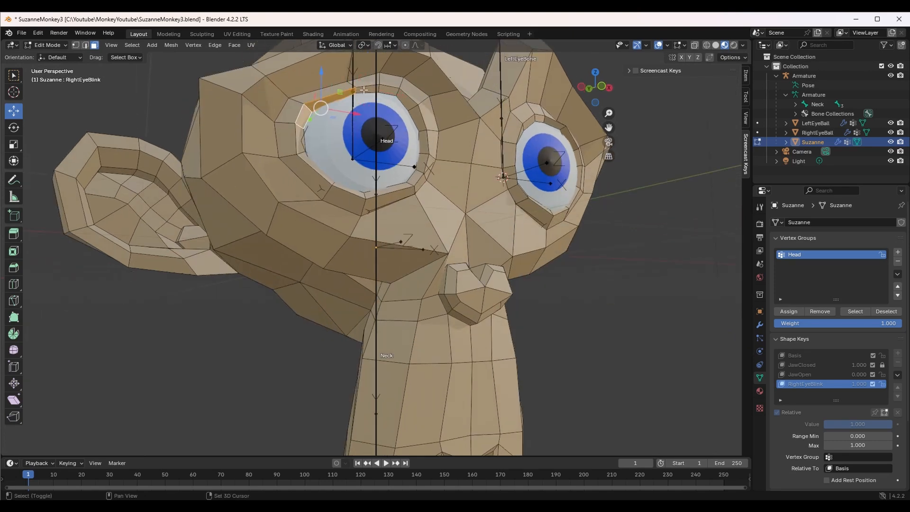
pyautogui.press('g')
pyautogui.press('z')
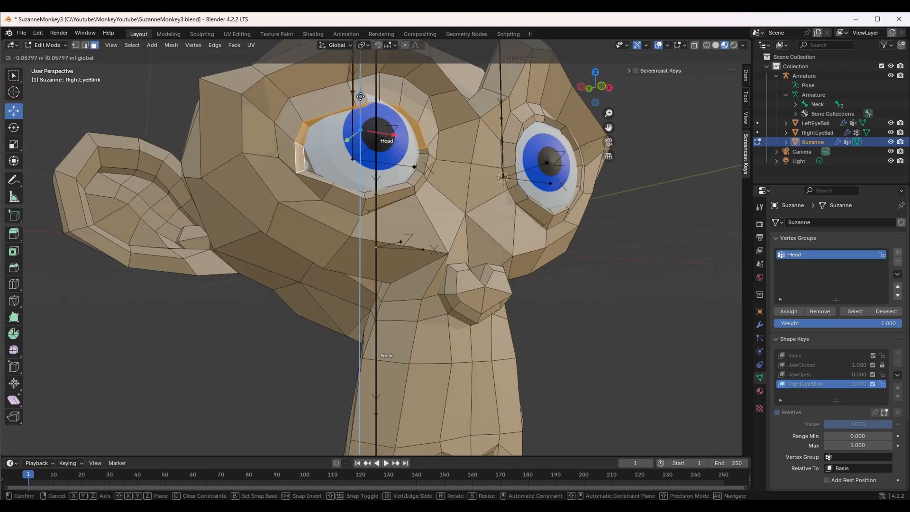
pyautogui.moveTo(360, 97)
pyautogui.mouseDown()
pyautogui.moveTo(362, 111)
pyautogui.moveTo(370, 78)
pyautogui.moveTo(370, 97)
pyautogui.mouseUp()
pyautogui.keyDown('shift'); pyautogui.click(299, 140); pyautogui.keyUp('shift')
pyautogui.moveTo(356, 185); pyautogui.dragTo(404, 213, button='middle')
pyautogui.moveTo(505, 221); pyautogui.dragTo(514, 222)
# Switch to edge selection and select the five crease edges arching above the right upper eyelid.
pyautogui.moveTo(460, 206); pyautogui.dragTo(381, 237, button='middle')
pyautogui.scroll(4, 424, 223)
pyautogui.scroll(-1, 381, 237)
pyautogui.click(217, 122)
pyautogui.click(85, 45)
pyautogui.click(221, 121)
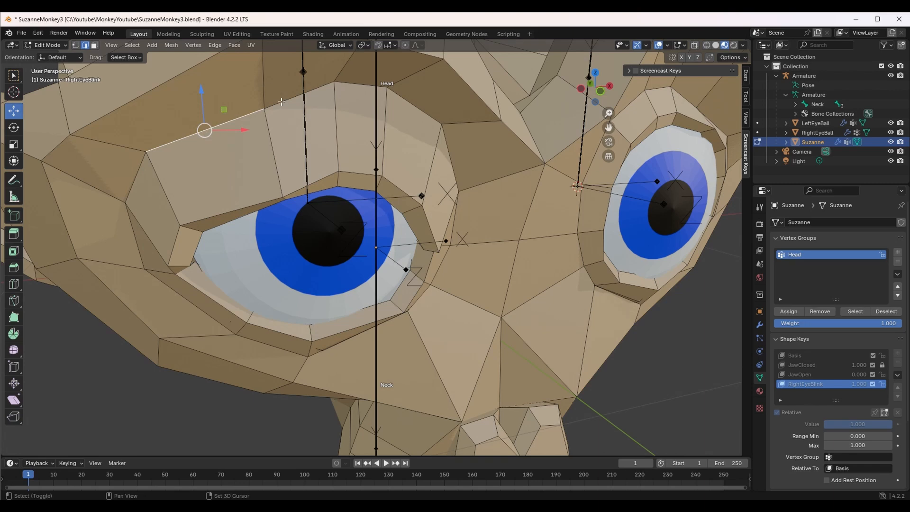
pyautogui.keyDown('shift'); pyautogui.click(289, 99); pyautogui.keyUp('shift')
pyautogui.keyDown('shift'); pyautogui.click(357, 84); pyautogui.keyUp('shift')
pyautogui.keyDown('shift'); pyautogui.click(411, 104); pyautogui.keyUp('shift')
pyautogui.keyDown('shift'); pyautogui.click(451, 142); pyautogui.keyUp('shift')
# Try moving the selected eyelid crease edges forward within the horizontal plane.
pyautogui.keyDown('shift'); pyautogui.moveTo(381, 146); pyautogui.dragTo(374, 146, button='middle'); pyautogui.keyUp('shift')
pyautogui.press('g')
pyautogui.press('y')
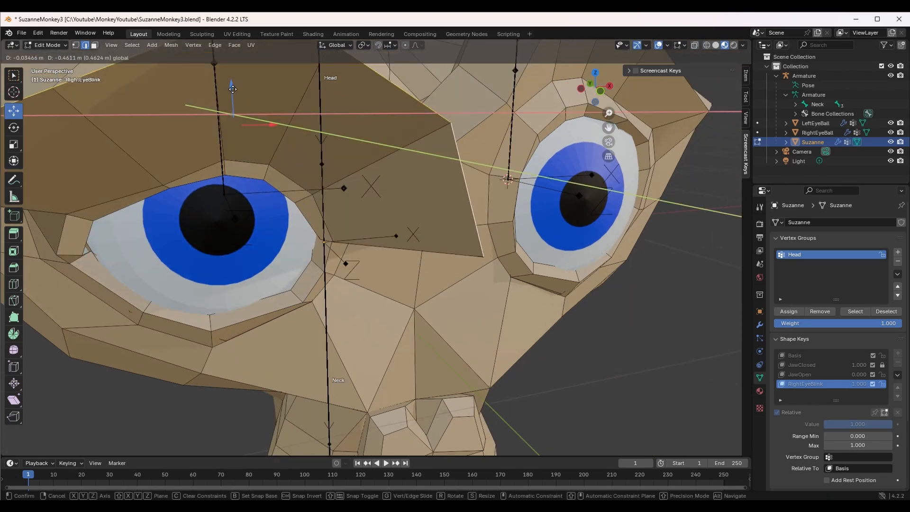
pyautogui.click(230, 85)
pyautogui.hotkey('ctrl', 'z')
# Pull the right upper eyelid edges down over the pupil and shift them forward clear of the eyeball.
pyautogui.moveTo(254, 158); pyautogui.dragTo(170, 157, button='middle')
pyautogui.moveTo(126, 153); pyautogui.dragTo(153, 199)
pyautogui.moveTo(152, 199)
pyautogui.mouseDown(button='middle')
pyautogui.moveTo(113, 188)
pyautogui.moveTo(144, 196)
pyautogui.moveTo(162, 184)
pyautogui.moveTo(159, 193)
pyautogui.mouseUp(button='middle')
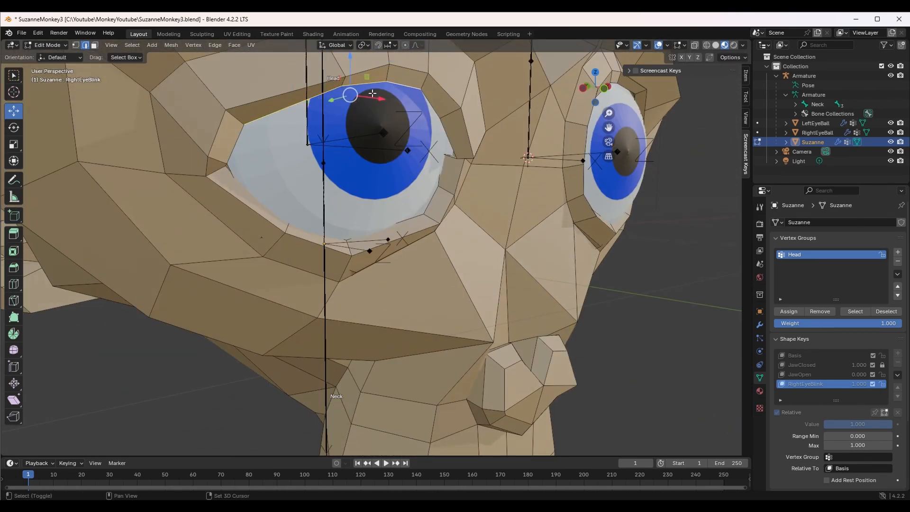
pyautogui.moveTo(350, 58); pyautogui.dragTo(356, 91)
pyautogui.moveTo(356, 102); pyautogui.dragTo(450, 107, button='middle')
pyautogui.moveTo(511, 187); pyautogui.dragTo(523, 187)
pyautogui.moveTo(455, 124); pyautogui.dragTo(317, 112, button='middle')
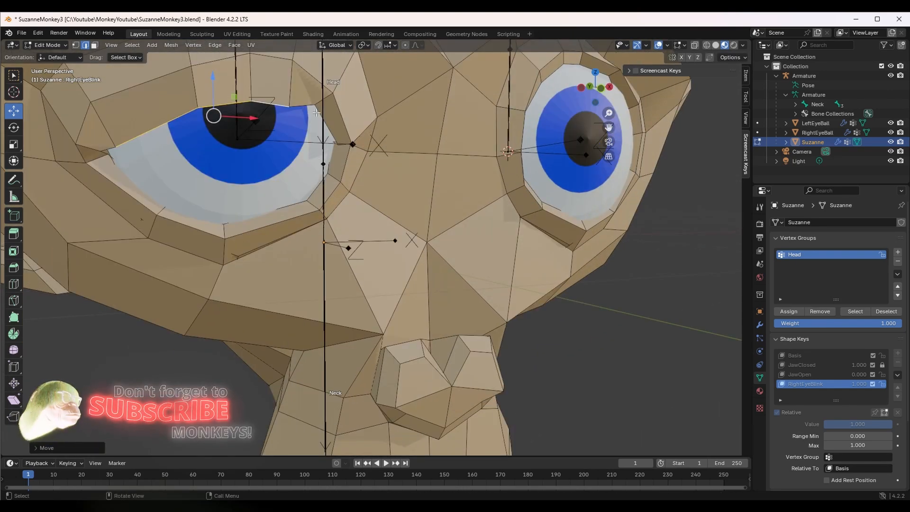
pyautogui.moveTo(251, 84); pyautogui.dragTo(249, 136)
pyautogui.moveTo(251, 150); pyautogui.dragTo(330, 207, button='middle')
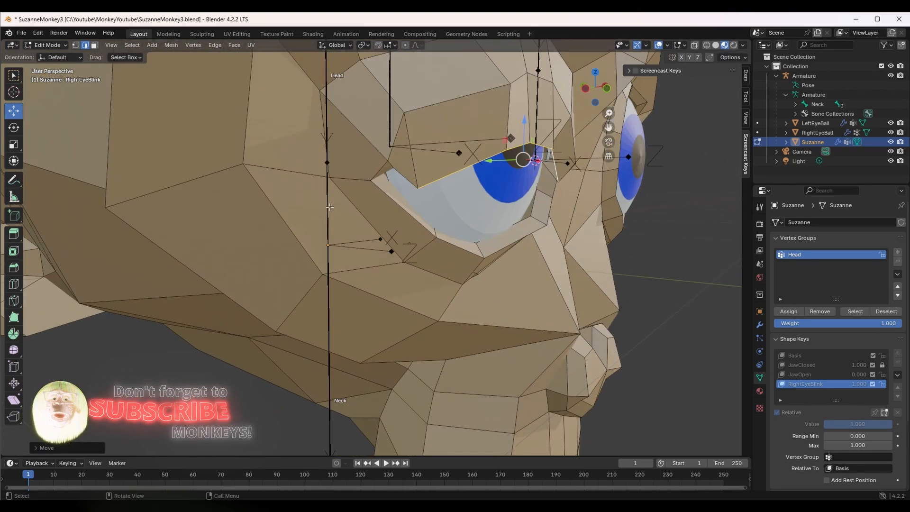
# Select the right eye's lower eyelid edges and pull them forward and upward over the eyeball.
pyautogui.click(389, 176)
pyautogui.moveTo(389, 177)
pyautogui.mouseDown(button='middle')
pyautogui.moveTo(339, 184)
pyautogui.moveTo(398, 187)
pyautogui.mouseUp(button='middle')
pyautogui.moveTo(412, 217); pyautogui.dragTo(439, 222)
pyautogui.moveTo(439, 222); pyautogui.dragTo(336, 168, button='middle')
pyautogui.keyDown('shift'); pyautogui.click(434, 193); pyautogui.keyUp('shift')
pyautogui.moveTo(231, 133); pyautogui.dragTo(231, 112)
pyautogui.press('g')
pyautogui.hotkey('shift', 'z')
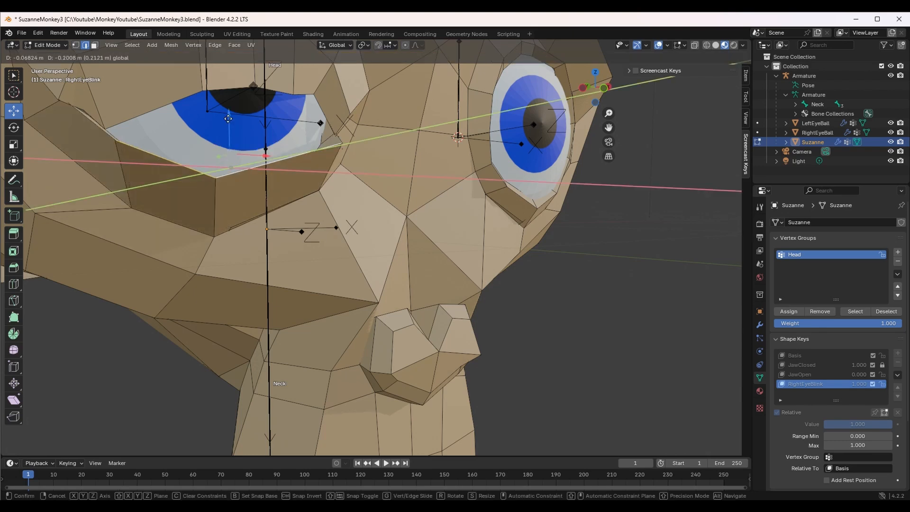
pyautogui.moveTo(235, 132); pyautogui.dragTo(236, 128)
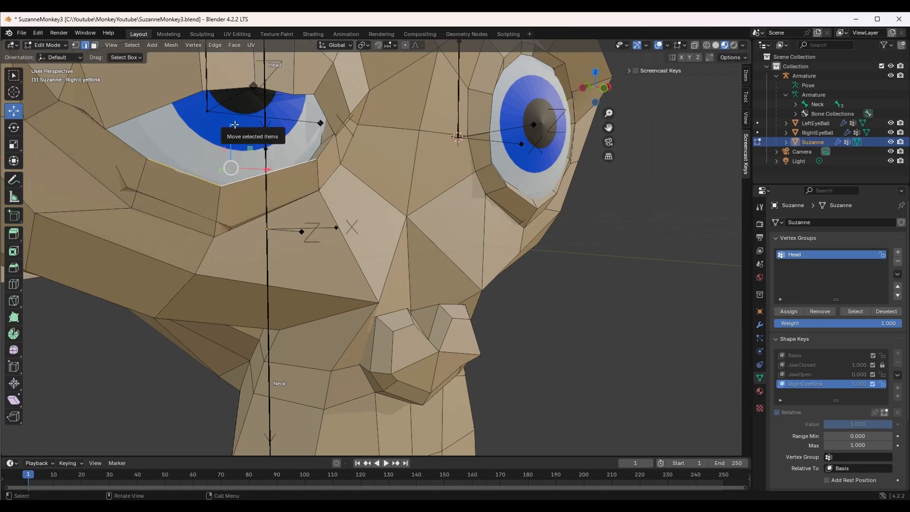
# Raise the right lower eyelid edges and adjust their depth along the Y axis.
pyautogui.moveTo(236, 130); pyautogui.dragTo(235, 178, button='middle')
pyautogui.moveTo(229, 238); pyautogui.dragTo(228, 219)
pyautogui.moveTo(199, 239); pyautogui.dragTo(229, 214, button='middle')
pyautogui.press('g')
pyautogui.press('y')
pyautogui.click(234, 246)
# Move the edges around the right lower eyelid along the Z axis to narrow the eye opening.
pyautogui.press('g')
pyautogui.press('z')
pyautogui.click(201, 194)
pyautogui.press('g')
pyautogui.press('z')
pyautogui.click(211, 152)
pyautogui.scroll(3, 106, 251)
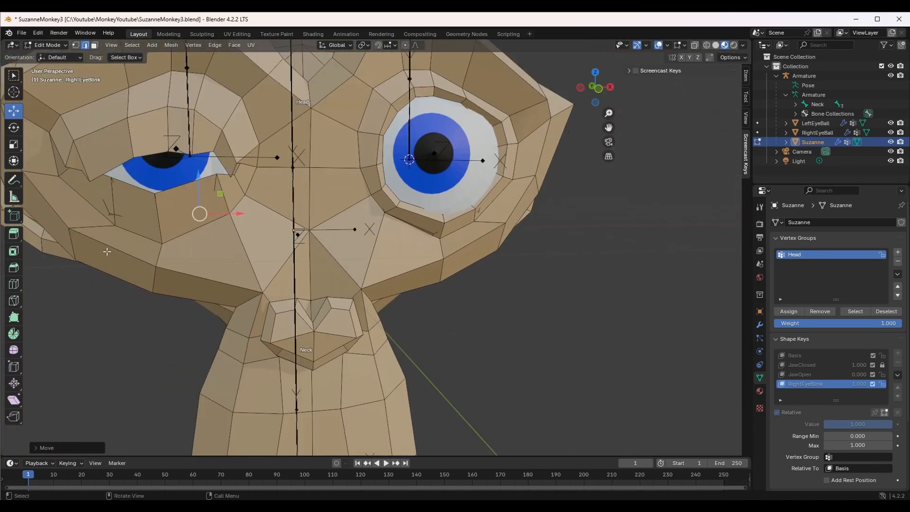
# Move the vertex below the middle of the right lower eyelid up along Z and adjust its depth along Y.
pyautogui.click(162, 244)
pyautogui.press('g')
pyautogui.press('z')
pyautogui.click(159, 216)
pyautogui.moveTo(159, 216); pyautogui.dragTo(184, 241, button='middle')
pyautogui.press('g')
pyautogui.press('y')
pyautogui.click(115, 248)
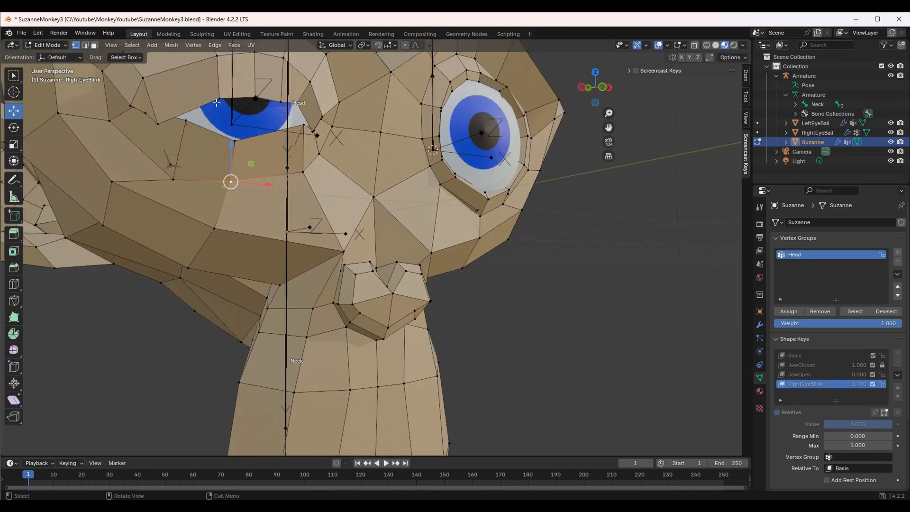
# Raise the right lower eyelid and adjust its depth until it nearly meets the upper eyelid.
pyautogui.moveTo(234, 105); pyautogui.dragTo(235, 86)
pyautogui.moveTo(200, 190); pyautogui.dragTo(130, 235, button='middle')
pyautogui.moveTo(129, 235); pyautogui.dragTo(113, 244)
pyautogui.moveTo(113, 244); pyautogui.dragTo(169, 238, button='middle')
pyautogui.moveTo(244, 141); pyautogui.dragTo(244, 121)
# Return to Object Mode and test the blink by changing the RightEyeBlink value to 0.680.
pyautogui.moveTo(244, 121); pyautogui.dragTo(199, 157, button='middle')
pyautogui.moveTo(209, 223); pyautogui.dragTo(167, 194, button='middle')
pyautogui.press('Tab')
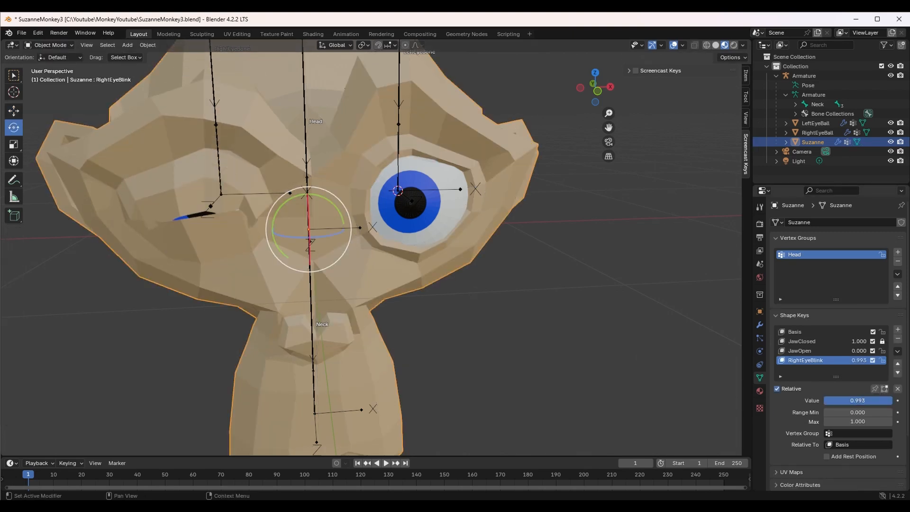
pyautogui.moveTo(892, 400); pyautogui.dragTo(865, 401)
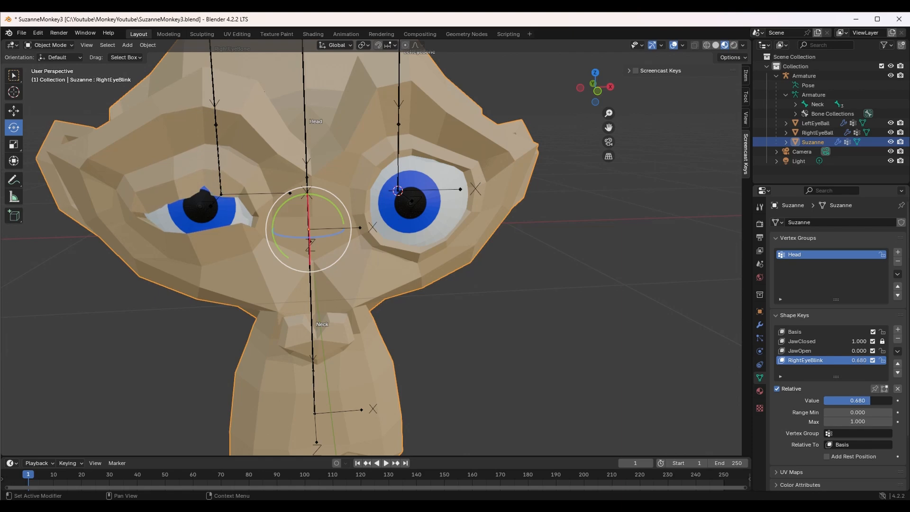
# Enter Edit Mode and move the edge near the middle of the right upper eyelid to close the remaining gap.
pyautogui.click(60, 47)
pyautogui.click(50, 67)
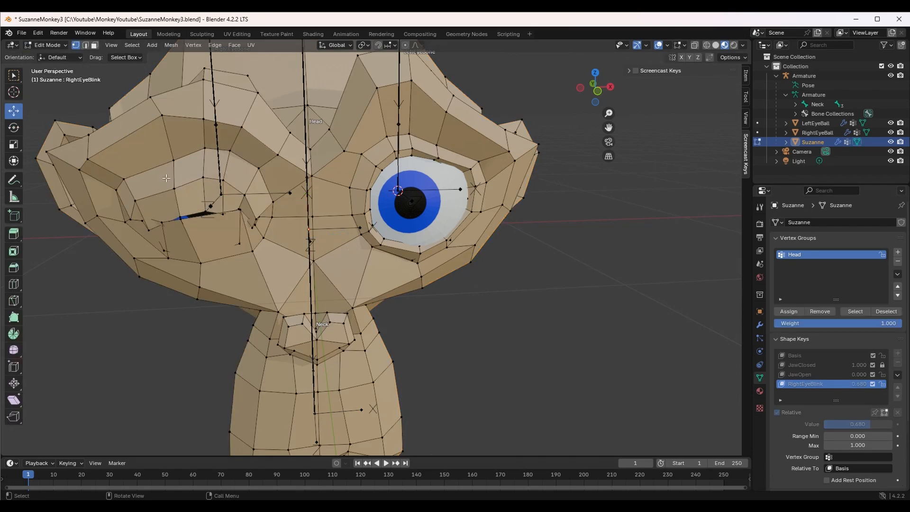
pyautogui.moveTo(228, 233); pyautogui.dragTo(223, 209, button='middle')
pyautogui.scroll(-3, 170, 199)
pyautogui.scroll(5, 100, 219)
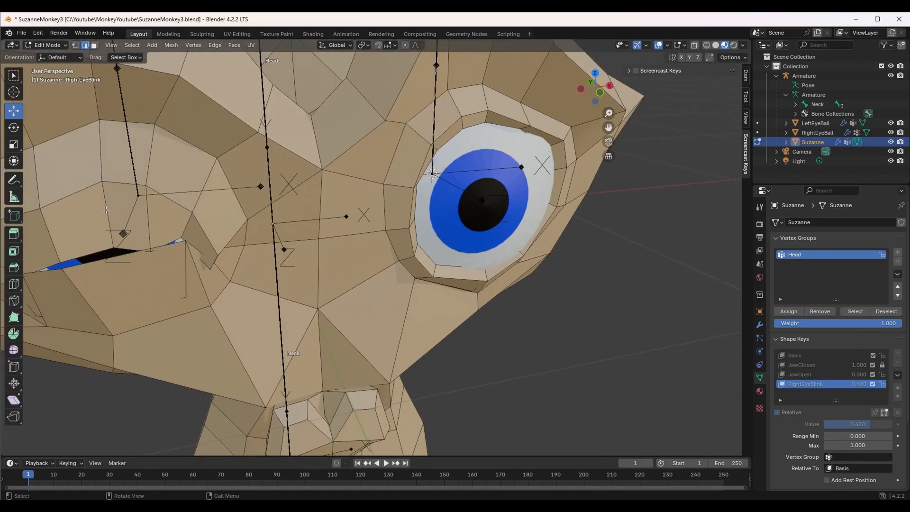
pyautogui.click(106, 210)
pyautogui.moveTo(105, 210); pyautogui.dragTo(80, 209, button='middle')
pyautogui.scroll(-2, 109, 206)
pyautogui.moveTo(135, 197); pyautogui.dragTo(126, 203)
pyautogui.moveTo(126, 204); pyautogui.dragTo(152, 202, button='middle')
# Return to Object Mode and test the right blink by setting RightEyeBlink to 1.000 and back to 0.000.
pyautogui.click(54, 46)
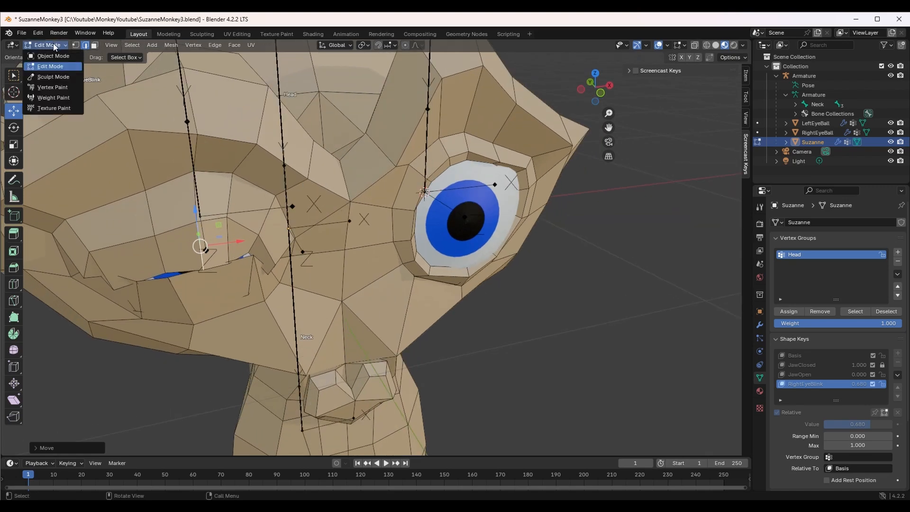
pyautogui.click(53, 56)
pyautogui.moveTo(868, 401); pyautogui.dragTo(893, 401)
pyautogui.moveTo(332, 237); pyautogui.dragTo(337, 222, button='middle')
pyautogui.click(55, 45)
pyautogui.click(50, 67)
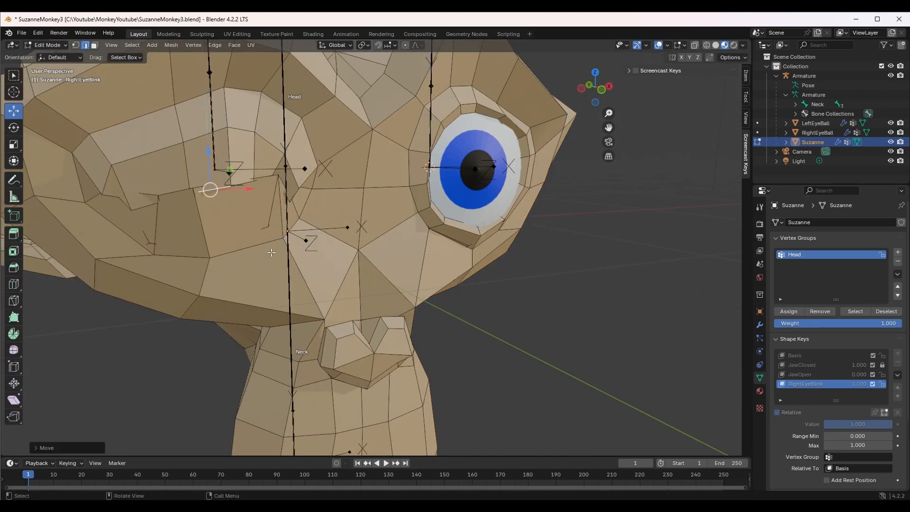
pyautogui.press('Tab')
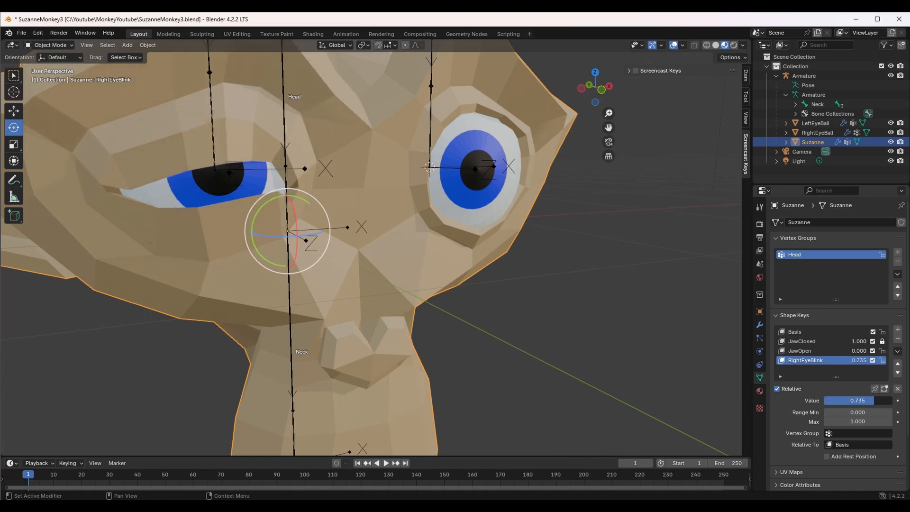
pyautogui.moveTo(889, 402); pyautogui.dragTo(827, 402)
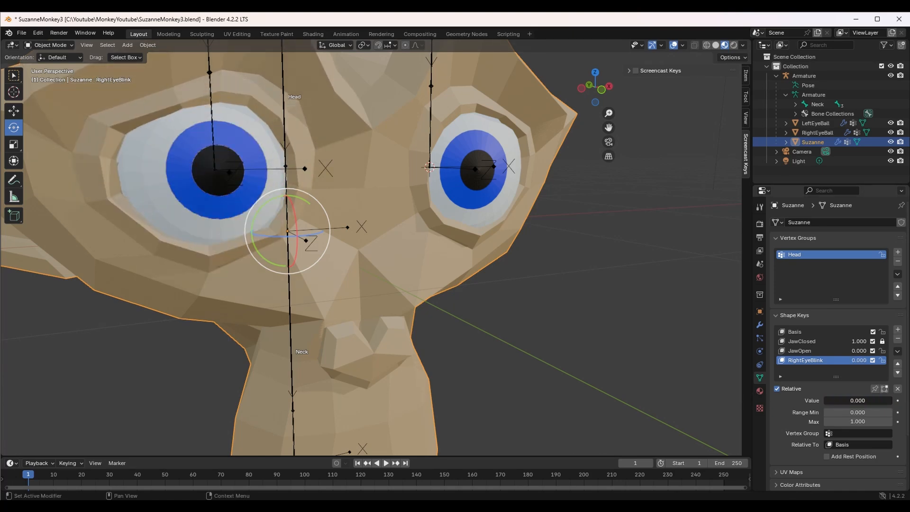
# Add a new shape key to Suzanne and name it LeftEyeBlink.
pyautogui.moveTo(577, 389)
pyautogui.mouseDown(button='middle')
pyautogui.moveTo(525, 412)
pyautogui.moveTo(552, 412)
pyautogui.moveTo(561, 391)
pyautogui.mouseUp(button='middle')
pyautogui.scroll(-1, 552, 411)
pyautogui.click(898, 329)
pyautogui.doubleClick(802, 369)
pyautogui.write('L')
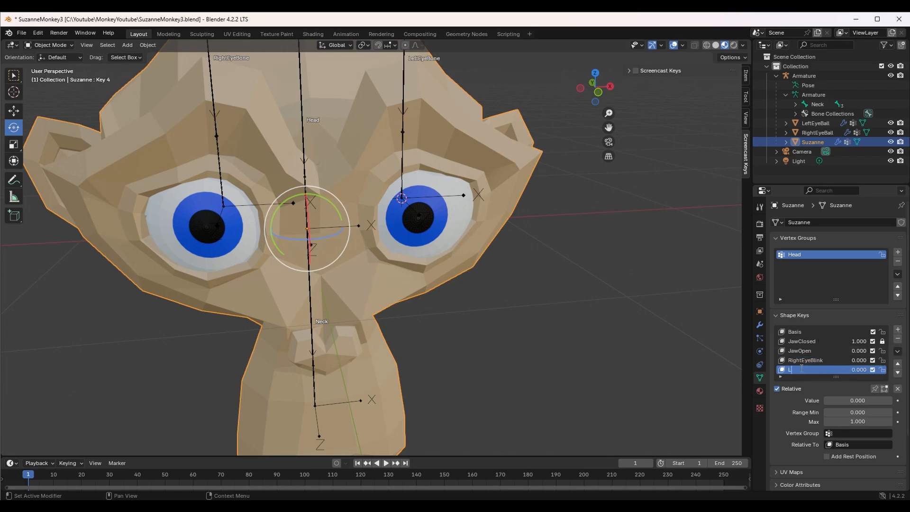
# Enter Edit Mode on LeftEyeBlink, switch to face selection, select faces above the left eye and shift them slightly.
pyautogui.click(48, 45)
pyautogui.click(46, 67)
pyautogui.scroll(3, 368, 172)
pyautogui.scroll(-3, 368, 172)
pyautogui.click(95, 45)
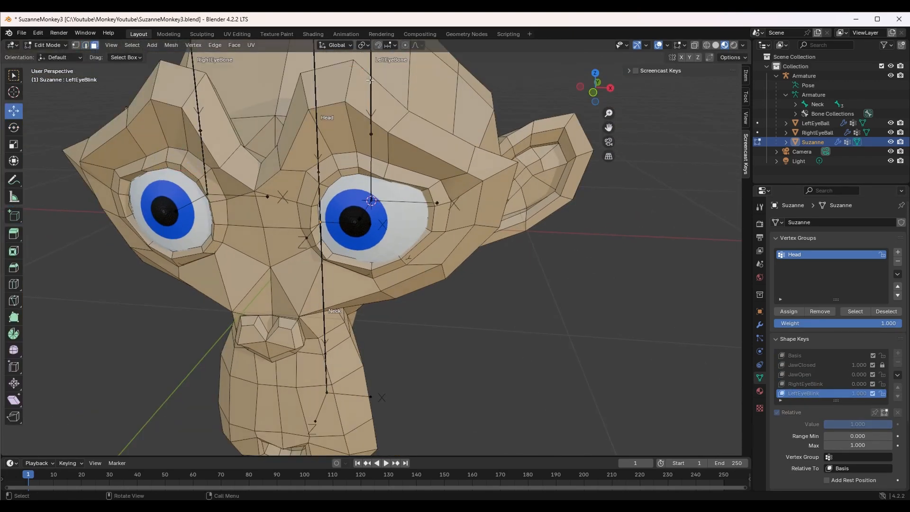
pyautogui.click(330, 120)
pyautogui.keyDown('shift'); pyautogui.click(295, 142); pyautogui.keyUp('shift')
pyautogui.keyDown('shift'); pyautogui.click(492, 164); pyautogui.keyUp('shift')
pyautogui.moveTo(384, 101); pyautogui.dragTo(385, 106)
# Select the faces along the left upper eyelid and lower them along the Z axis over the eyeball.
pyautogui.scroll(3, 389, 156)
pyautogui.click(314, 144)
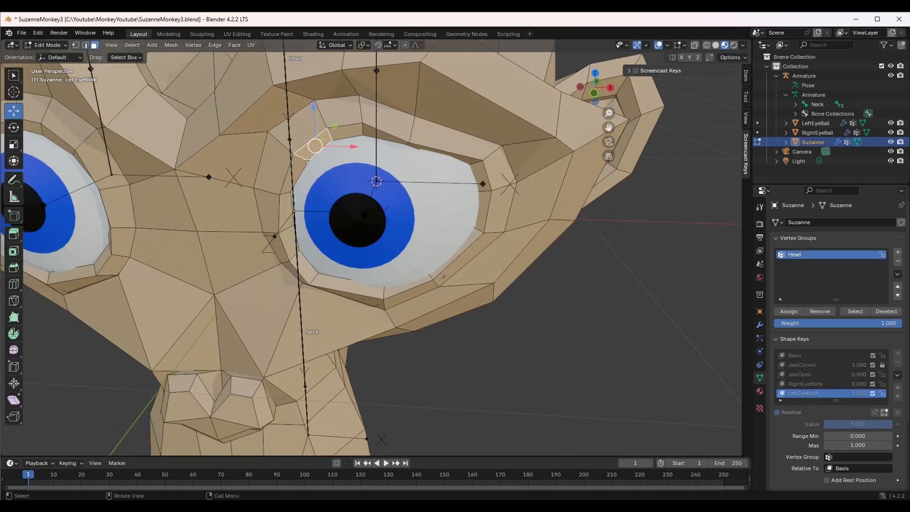
pyautogui.click(347, 127)
pyautogui.moveTo(347, 127); pyautogui.dragTo(398, 125, button='middle')
pyautogui.keyDown('shift'); pyautogui.click(397, 62); pyautogui.keyUp('shift')
pyautogui.keyDown('shift'); pyautogui.click(429, 71); pyautogui.keyUp('shift')
pyautogui.moveTo(398, 97); pyautogui.dragTo(398, 122)
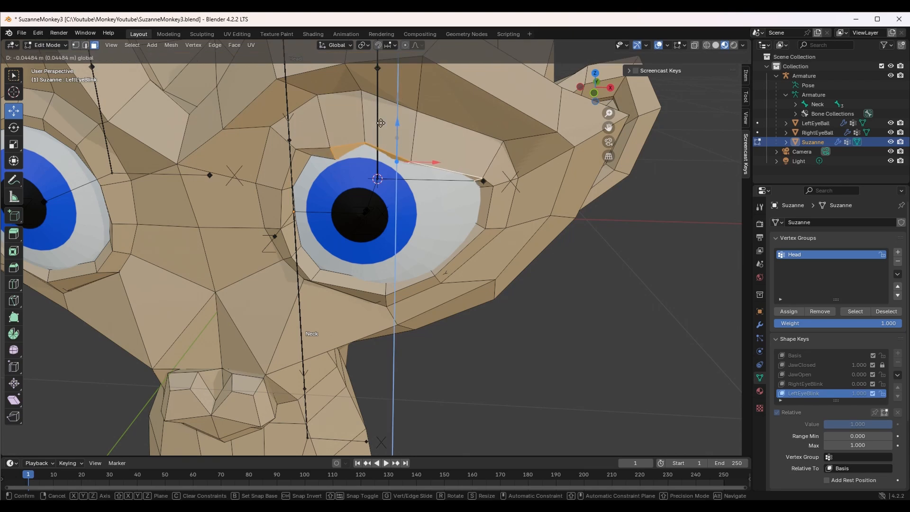
pyautogui.moveTo(399, 121); pyautogui.dragTo(446, 107, button='middle')
pyautogui.moveTo(413, 110); pyautogui.dragTo(412, 124)
pyautogui.press('1')
pyautogui.click(363, 150)
pyautogui.moveTo(362, 112); pyautogui.dragTo(407, 119)
pyautogui.hotkey('ctrl', 'z')
# Lower an edge of the left upper eyelid along Z and adjust its depth in front of the eyeball.
pyautogui.click(85, 45)
pyautogui.click(358, 158)
pyautogui.moveTo(406, 116); pyautogui.dragTo(406, 138)
pyautogui.moveTo(348, 180); pyautogui.dragTo(379, 148, button='middle')
pyautogui.moveTo(403, 143); pyautogui.dragTo(414, 127)
# Reposition a vertex toward the inner end of the left upper eyelid to follow the eyeball.
pyautogui.click(352, 143)
pyautogui.moveTo(351, 105); pyautogui.dragTo(324, 125)
pyautogui.click(325, 140)
pyautogui.click(301, 142)
pyautogui.moveTo(313, 148); pyautogui.dragTo(351, 172, button='middle')
# Hide the left eyeball and lower two vertices of the left upper eyelid's rim along Z.
pyautogui.click(892, 123)
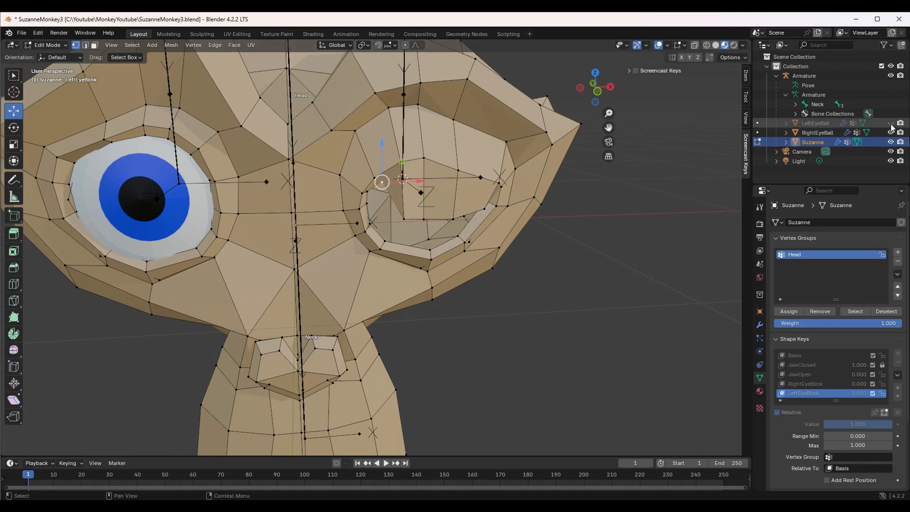
pyautogui.scroll(3, 441, 223)
pyautogui.moveTo(441, 223); pyautogui.dragTo(459, 235, button='middle')
pyautogui.moveTo(458, 244); pyautogui.dragTo(459, 305)
pyautogui.click(420, 286)
pyautogui.moveTo(420, 252); pyautogui.dragTo(422, 289)
# Lower another left upper eyelid vertex along Z and show the left eyeball again.
pyautogui.moveTo(389, 188); pyautogui.dragTo(317, 151, button='middle')
pyautogui.click(307, 143)
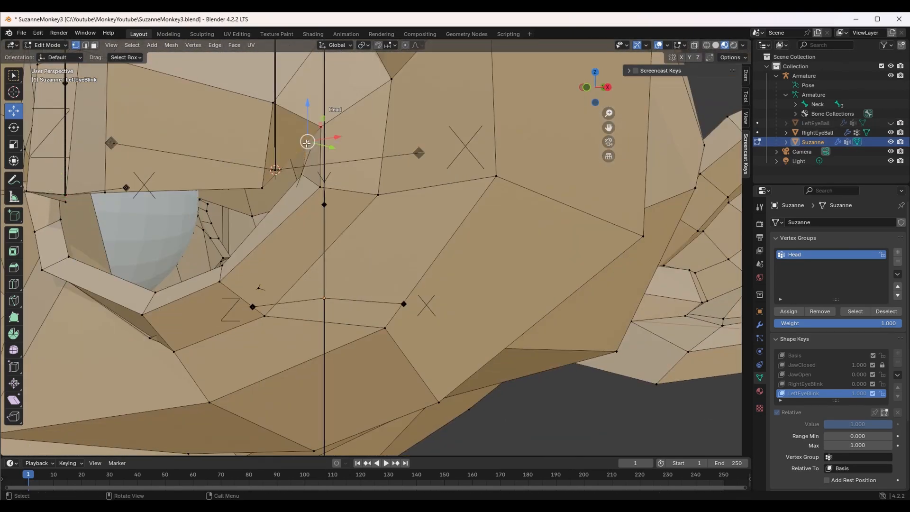
pyautogui.moveTo(307, 105); pyautogui.dragTo(308, 132)
pyautogui.moveTo(389, 199); pyautogui.dragTo(403, 211, button='middle')
pyautogui.click(891, 123)
# Switch to edge selection and lower the edge near the inner corner of the left upper eyelid along Z.
pyautogui.moveTo(503, 223); pyautogui.dragTo(547, 226, button='middle')
pyautogui.click(85, 45)
pyautogui.click(464, 202)
pyautogui.moveTo(464, 201); pyautogui.dragTo(370, 211, button='middle')
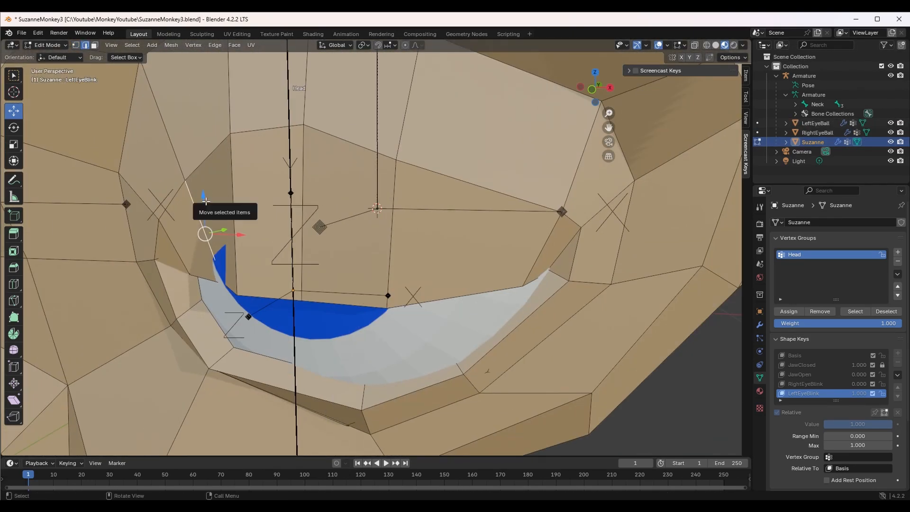
pyautogui.moveTo(202, 196); pyautogui.dragTo(201, 211)
pyautogui.moveTo(201, 212); pyautogui.dragTo(249, 220, button='middle')
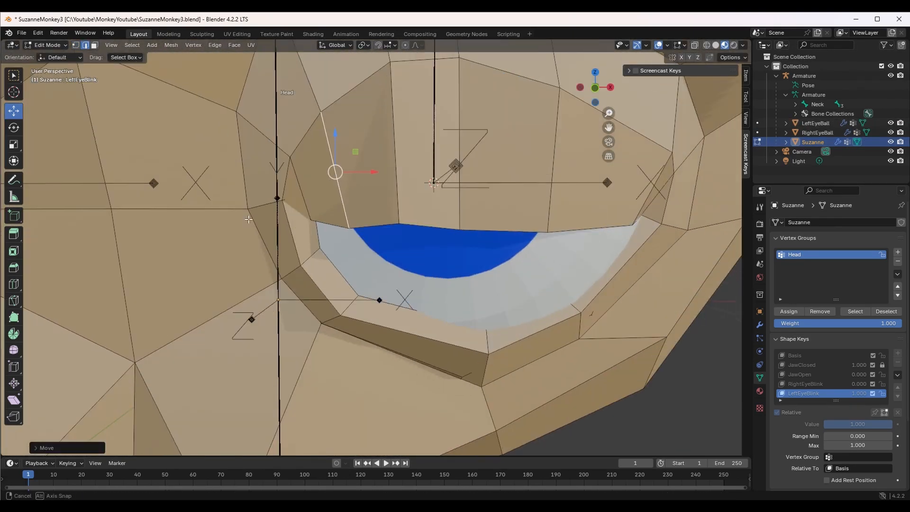
# With the left eyeball temporarily hidden, raise the left lower eyelid's edges along Z and adjust their depth along Y.
pyautogui.click(891, 124)
pyautogui.click(590, 262)
pyautogui.keyDown('ctrl'); pyautogui.click(340, 272); pyautogui.keyUp('ctrl')
pyautogui.moveTo(477, 236); pyautogui.dragTo(477, 173)
pyautogui.moveTo(403, 208); pyautogui.dragTo(313, 214, button='middle')
pyautogui.moveTo(186, 230); pyautogui.dragTo(202, 228)
pyautogui.moveTo(308, 214)
pyautogui.mouseDown(button='middle')
pyautogui.moveTo(397, 210)
pyautogui.moveTo(313, 210)
pyautogui.mouseUp(button='middle')
pyautogui.click(891, 123)
pyautogui.moveTo(151, 199); pyautogui.dragTo(135, 202)
pyautogui.moveTo(289, 194); pyautogui.dragTo(378, 194, button='middle')
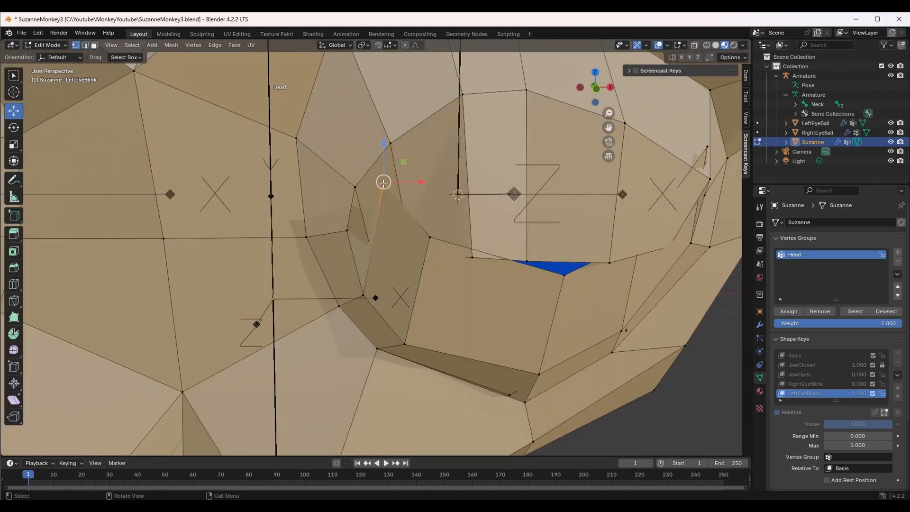
# Lower the inner-corner vertex of the left lower eyelid along Z and adjust its depth.
pyautogui.moveTo(384, 149); pyautogui.dragTo(383, 228)
pyautogui.moveTo(383, 229); pyautogui.dragTo(365, 251, button='middle')
pyautogui.moveTo(224, 378); pyautogui.dragTo(249, 351)
pyautogui.moveTo(249, 352); pyautogui.dragTo(260, 367)
pyautogui.moveTo(253, 263); pyautogui.dragTo(243, 235, button='middle')
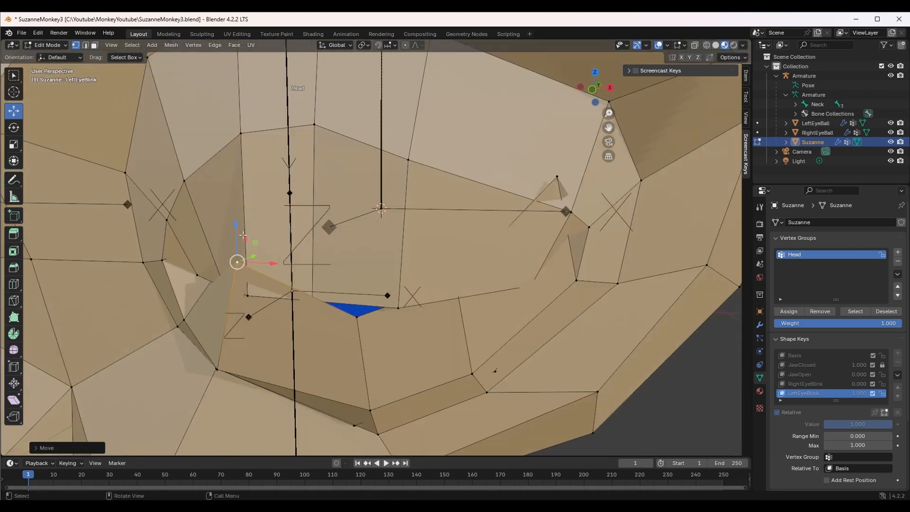
pyautogui.moveTo(238, 234); pyautogui.dragTo(238, 265)
# Fine-tune the left lower eyelid's middle vertex and lower its outer-corner vertex along Z to close the gap.
pyautogui.click(357, 317)
pyautogui.moveTo(357, 280); pyautogui.dragTo(357, 271)
pyautogui.click(557, 176)
pyautogui.moveTo(557, 141); pyautogui.dragTo(557, 197)
pyautogui.moveTo(556, 204); pyautogui.dragTo(549, 196, button='middle')
pyautogui.scroll(-3, 549, 196)
pyautogui.click(407, 216)
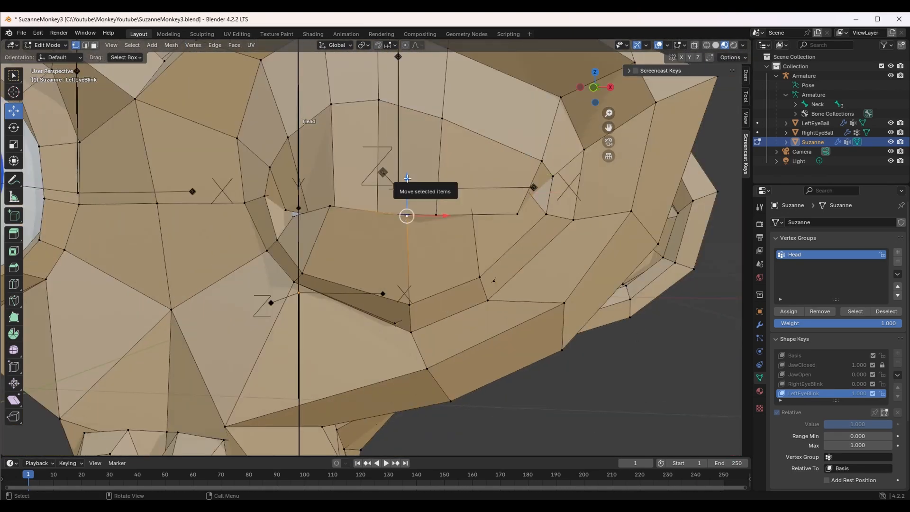
pyautogui.moveTo(408, 178); pyautogui.dragTo(407, 181)
pyautogui.scroll(-5, 379, 237)
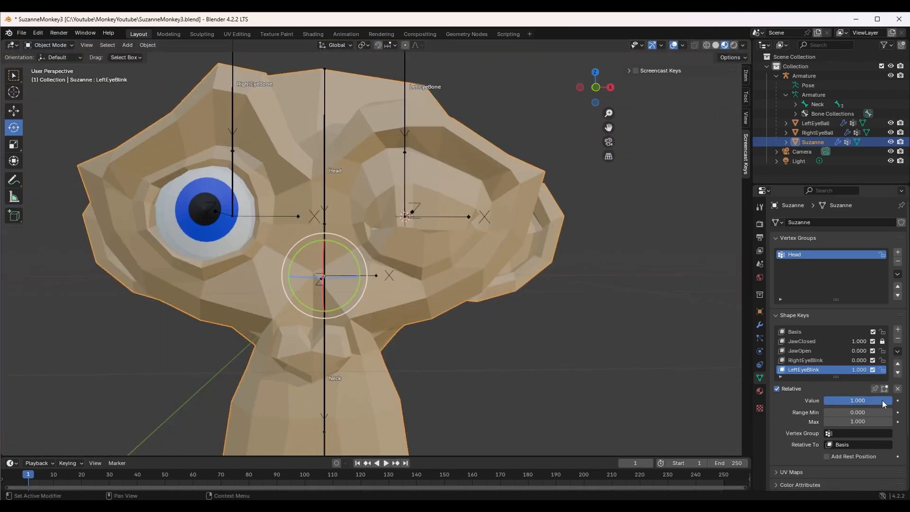
# Check the left blink by varying the LeftEyeBlink value and switching between Object Mode and Edit Mode.
pyautogui.click(47, 46)
pyautogui.press('2')
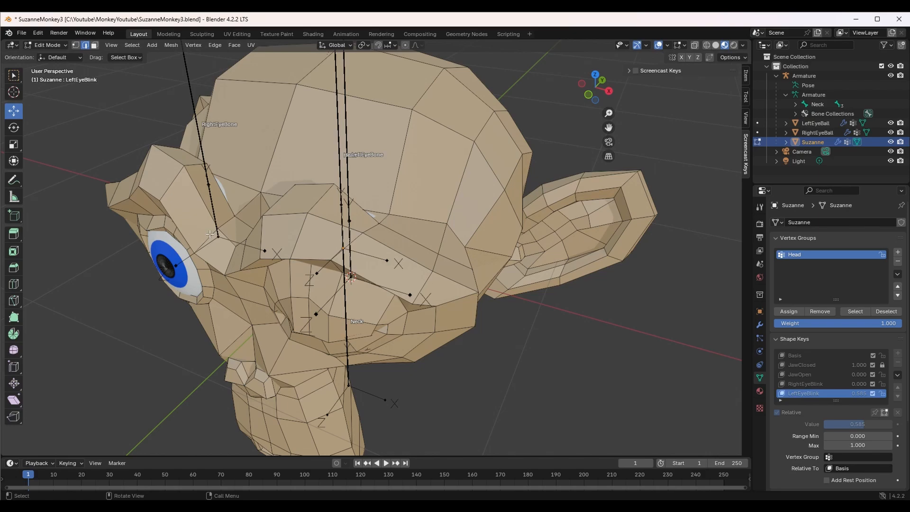
pyautogui.scroll(12, 211, 233)
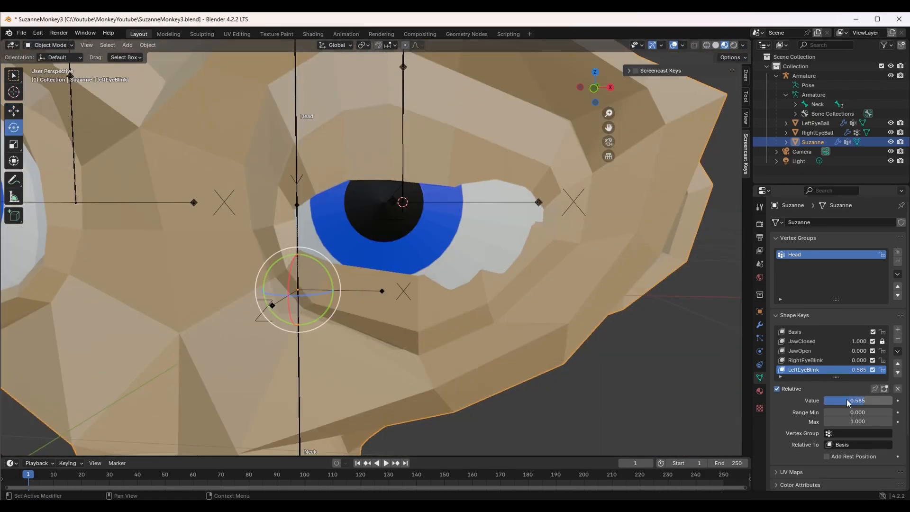
pyautogui.moveTo(849, 403); pyautogui.dragTo(854, 403)
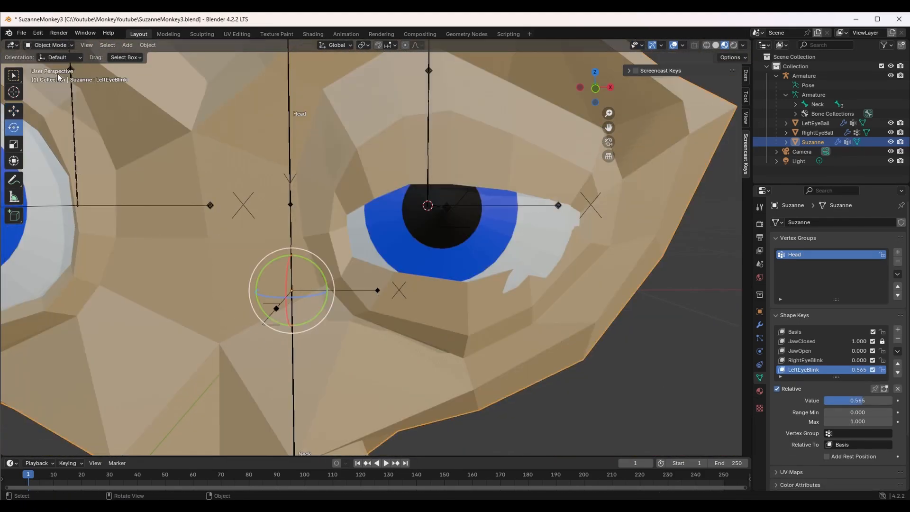
pyautogui.click(50, 45)
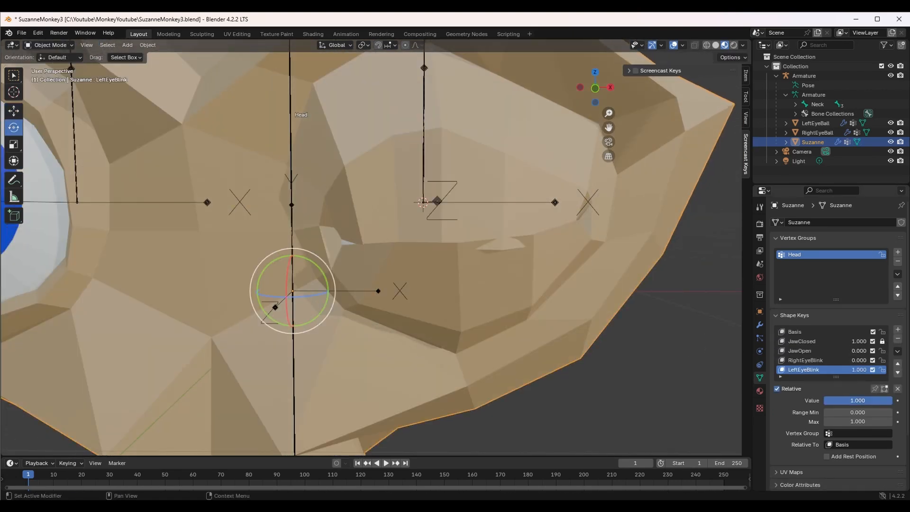
pyautogui.click(50, 45)
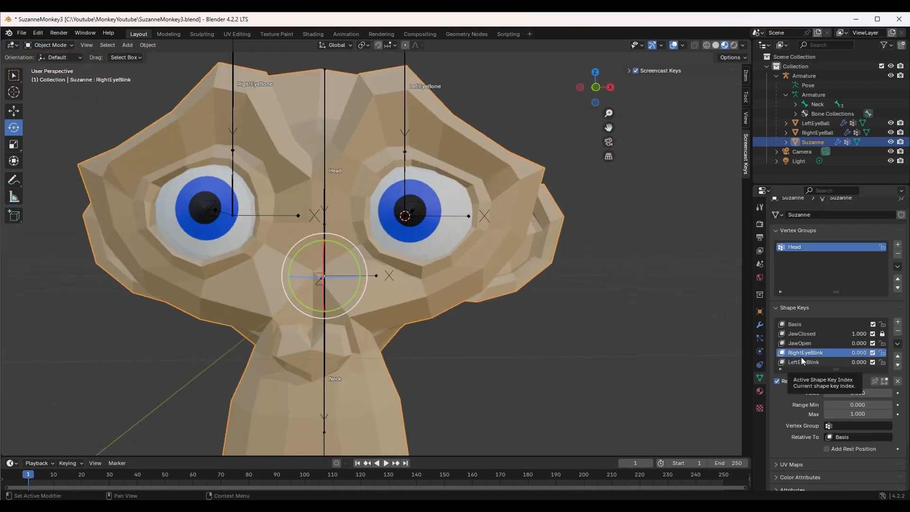
# Add a shape key named CheekPuff, set its value to 1.000 and view the muzzle from below.
pyautogui.click(898, 322)
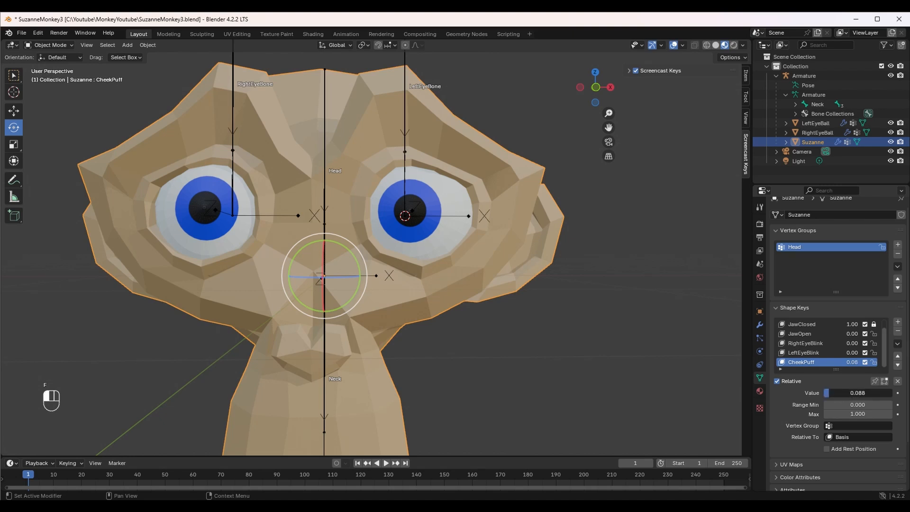
pyautogui.scroll(-3, 490, 335)
pyautogui.moveTo(491, 333); pyautogui.dragTo(488, 302, button='middle')
pyautogui.scroll(2, 493, 315)
pyautogui.scroll(-2, 497, 306)
pyautogui.scroll(1, 497, 306)
pyautogui.scroll(1, 496, 305)
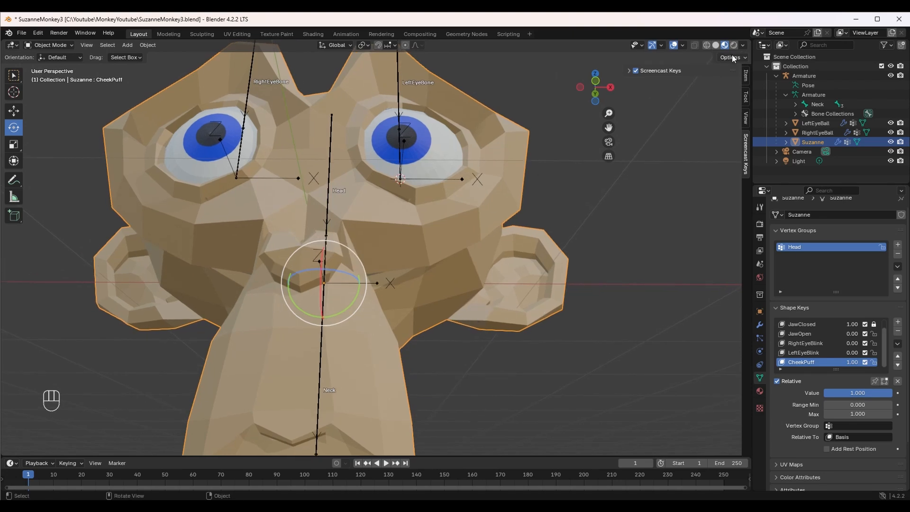
# Enter Edit Mode on the CheekPuff key and enable mesh symmetry along the X axis.
pyautogui.click(40, 45)
pyautogui.click(43, 66)
pyautogui.moveTo(382, 171); pyautogui.dragTo(387, 159, button='middle')
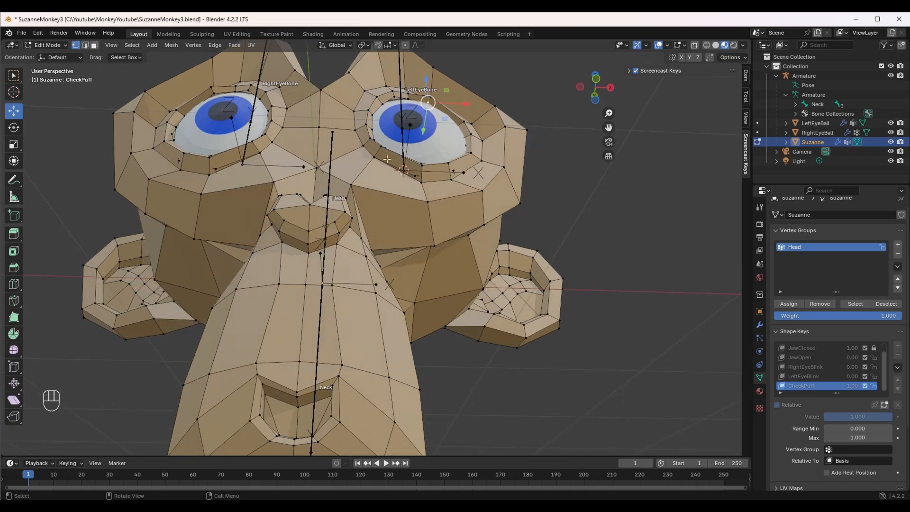
pyautogui.click(682, 58)
pyautogui.scroll(-2, 503, 199)
pyautogui.moveTo(502, 199); pyautogui.dragTo(494, 202, button='middle')
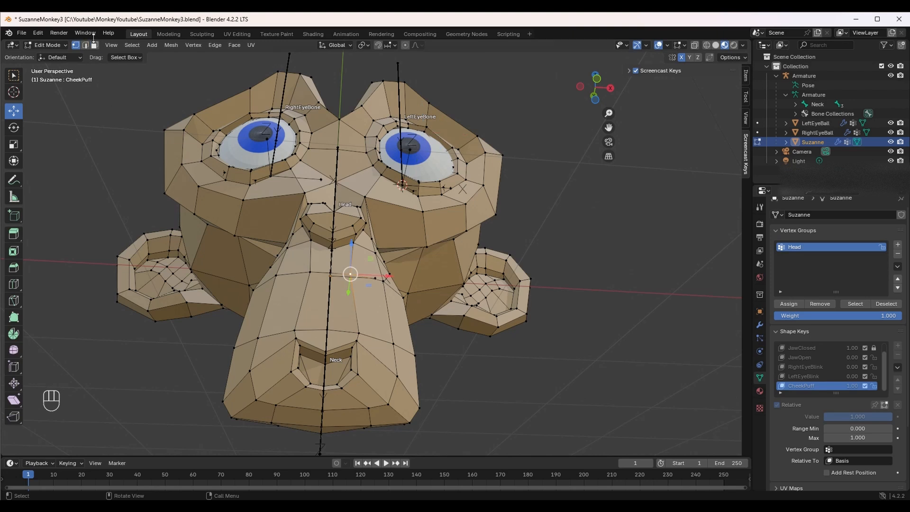
# Select the faces around the mouth and cheek on the monkey's left half and pull them outward along X.
pyautogui.keyDown('shift'); pyautogui.click(371, 306); pyautogui.keyUp('shift')
pyautogui.keyDown('shift'); pyautogui.click(397, 317); pyautogui.keyUp('shift')
pyautogui.keyDown('shift'); pyautogui.click(406, 370); pyautogui.keyUp('shift')
pyautogui.keyDown('shift'); pyautogui.click(378, 350); pyautogui.keyUp('shift')
pyautogui.keyDown('shift'); pyautogui.click(343, 340); pyautogui.keyUp('shift')
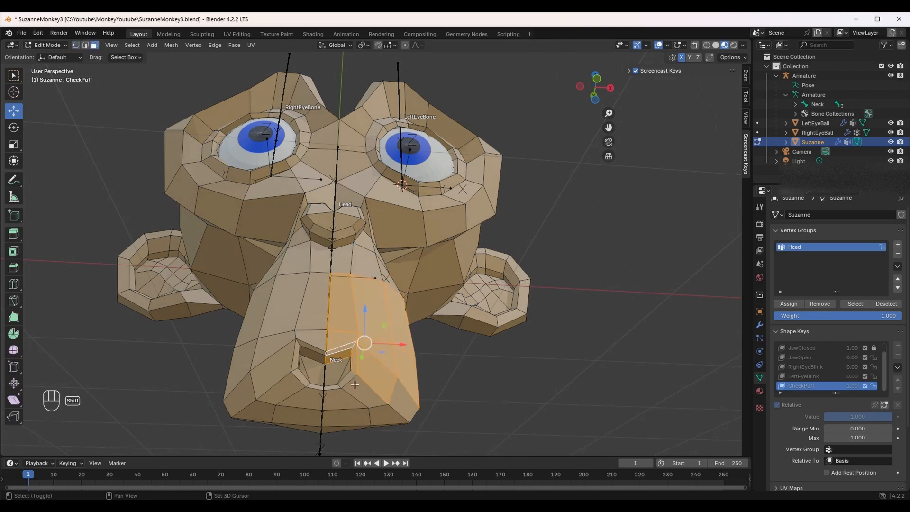
pyautogui.keyDown('shift'); pyautogui.click(394, 412); pyautogui.keyUp('shift')
pyautogui.moveTo(394, 413); pyautogui.dragTo(389, 393, button='middle')
pyautogui.keyDown('shift'); pyautogui.click(313, 427); pyautogui.keyUp('shift')
pyautogui.scroll(4, 313, 427)
pyautogui.scroll(-4, 389, 393)
pyautogui.moveTo(338, 389); pyautogui.dragTo(401, 388)
pyautogui.moveTo(401, 388); pyautogui.dragTo(369, 288, button='middle')
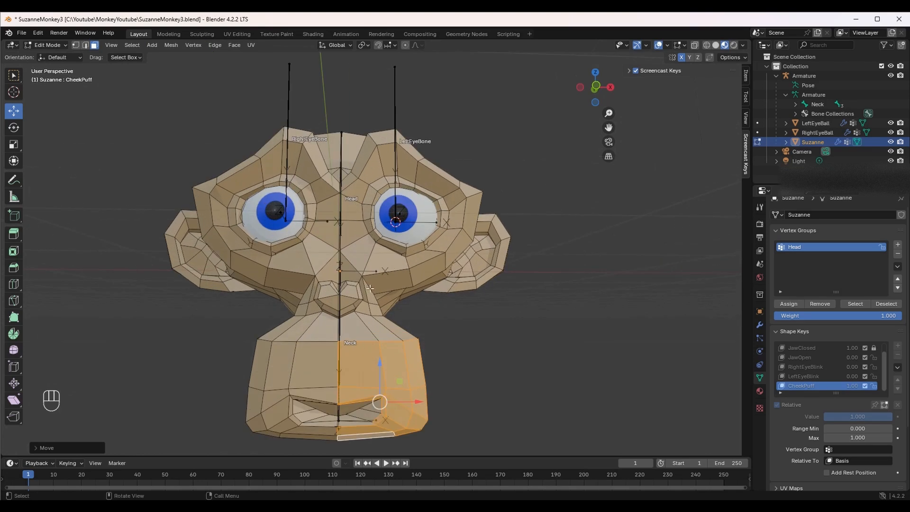
# Return to Object Mode, set the CheekPuff value to 0.000 and open the file commands.
pyautogui.click(46, 45)
pyautogui.click(47, 57)
pyautogui.moveTo(878, 393); pyautogui.dragTo(824, 393)
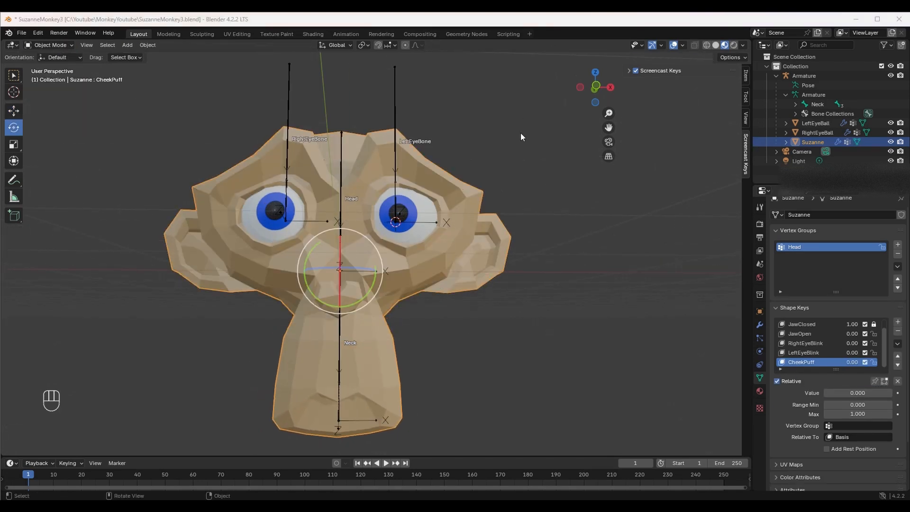
pyautogui.click(22, 33)
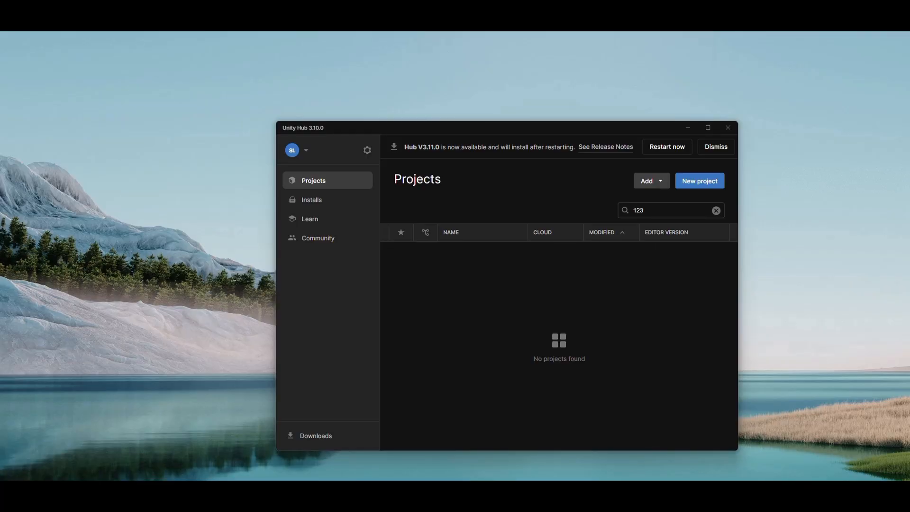
# Switch to Unity Hub and set up a new High Definition 3D project named YTSuzanneMonkey.
pyautogui.click(709, 182)
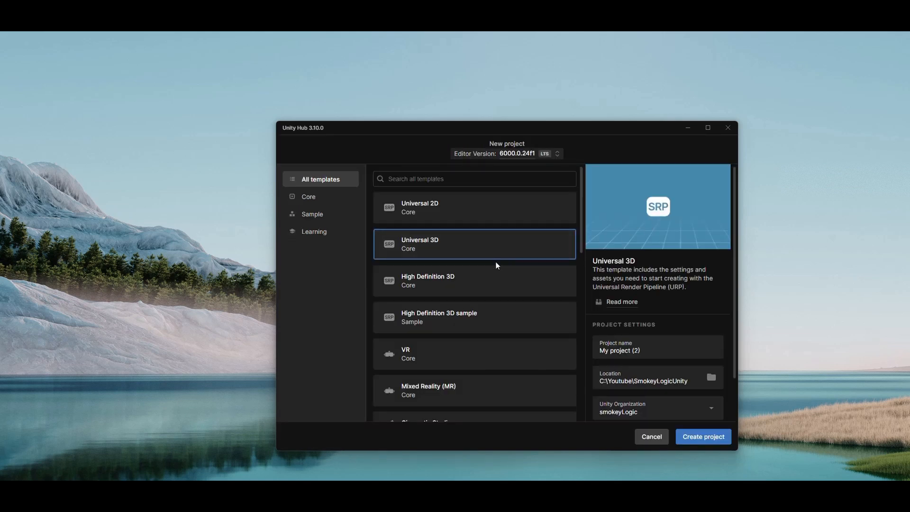
pyautogui.click(460, 290)
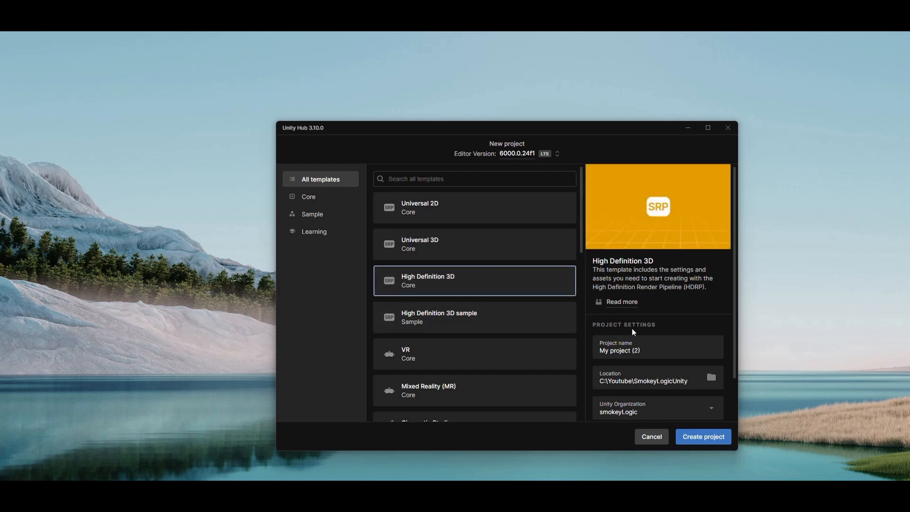
pyautogui.click(644, 351)
pyautogui.press('BackSpace')
pyautogui.write('YT')
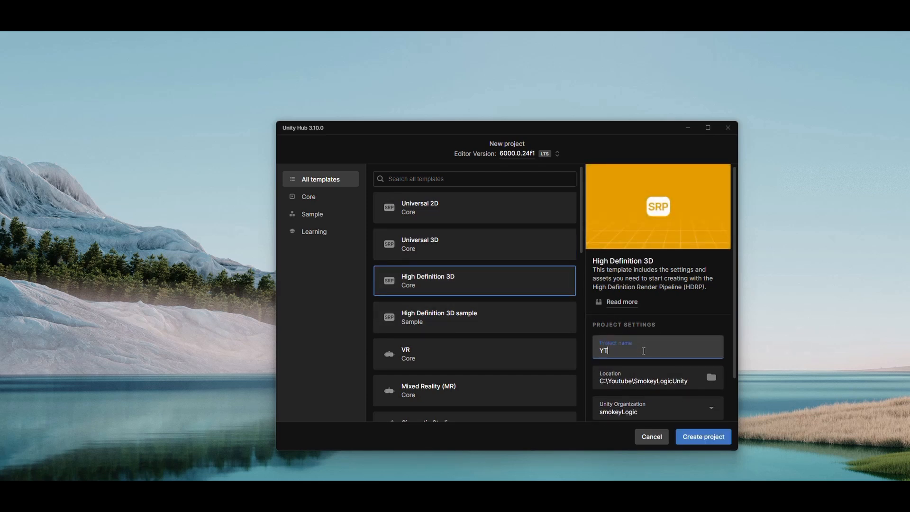
pyautogui.write('SuzanneMonkey')
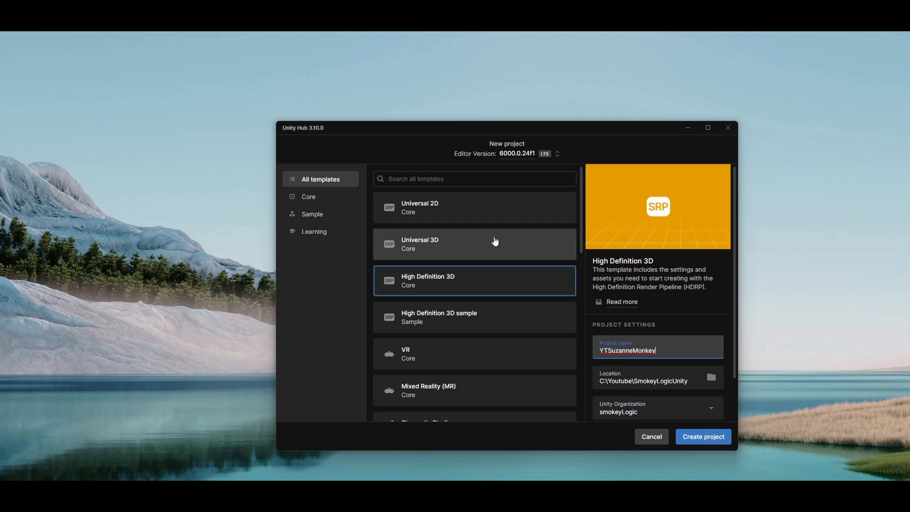
# Create the YTSuzanneMonkey project with the High Definition 3D template and editor version 6000.0.24f1.
pyautogui.scroll(-3, 498, 242)
pyautogui.scroll(-2, 500, 244)
pyautogui.scroll(5, 501, 245)
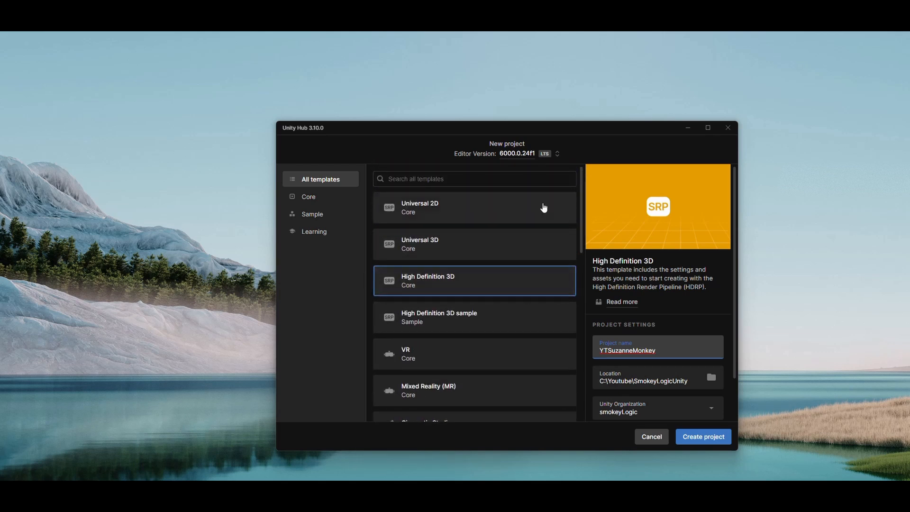
pyautogui.click(558, 154)
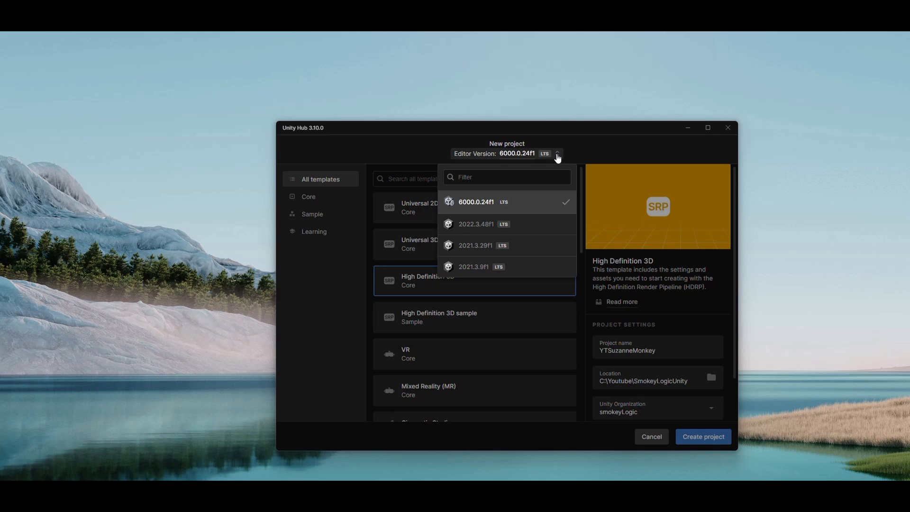
pyautogui.click(558, 156)
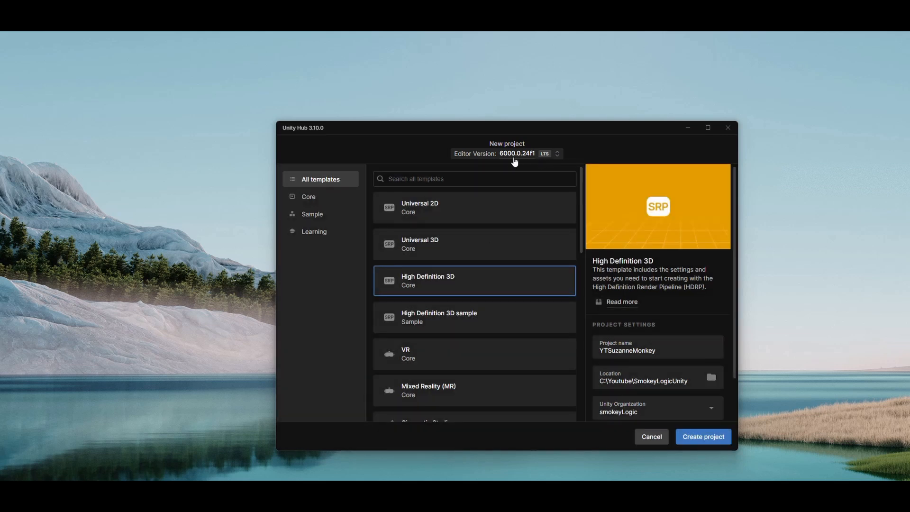
pyautogui.click(694, 438)
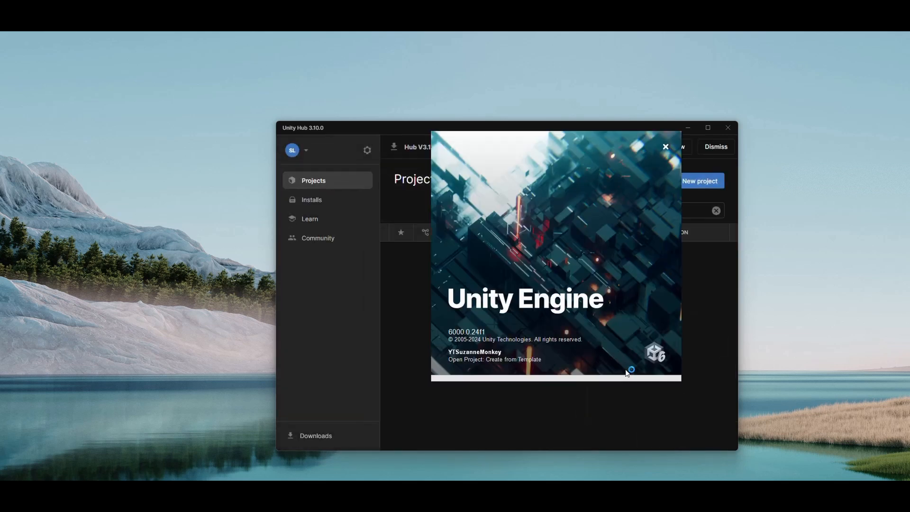
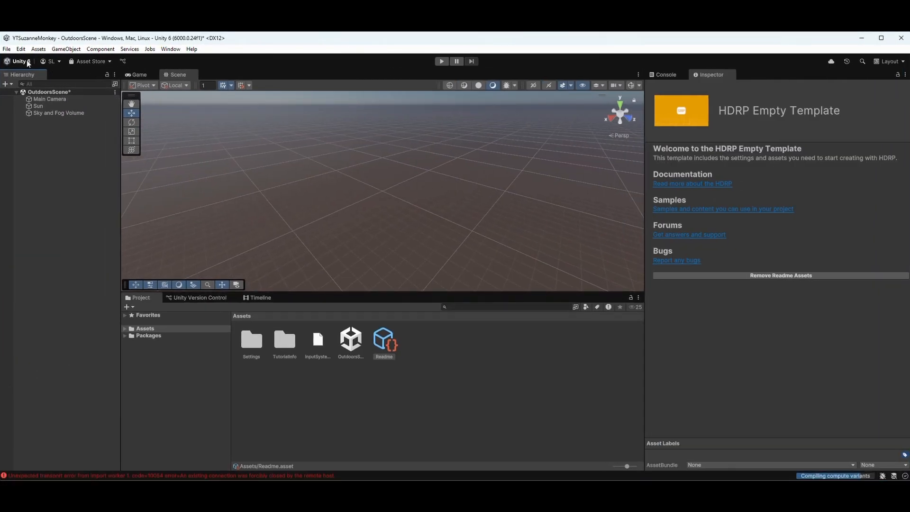
# Create a new scene from the Basic Indoors (HDRP) template without saving the changes to OutdoorsScene.
pyautogui.click(6, 50)
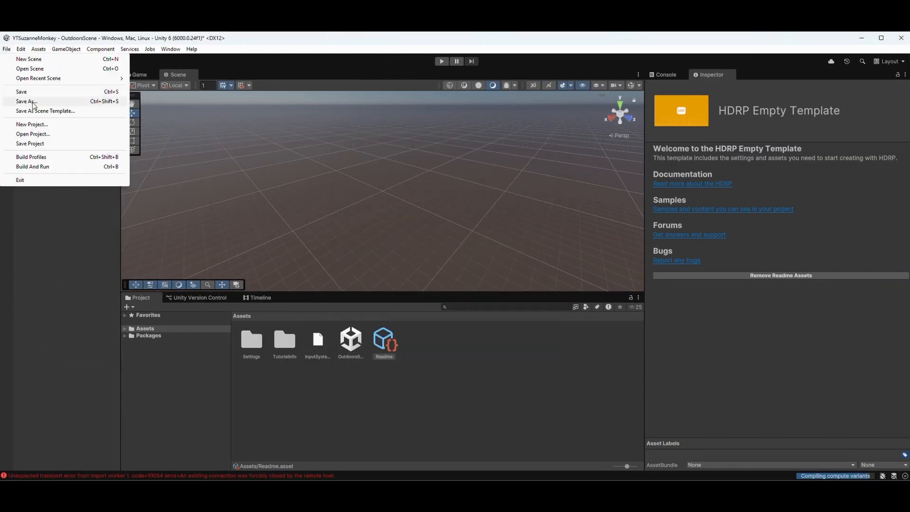
pyautogui.click(26, 63)
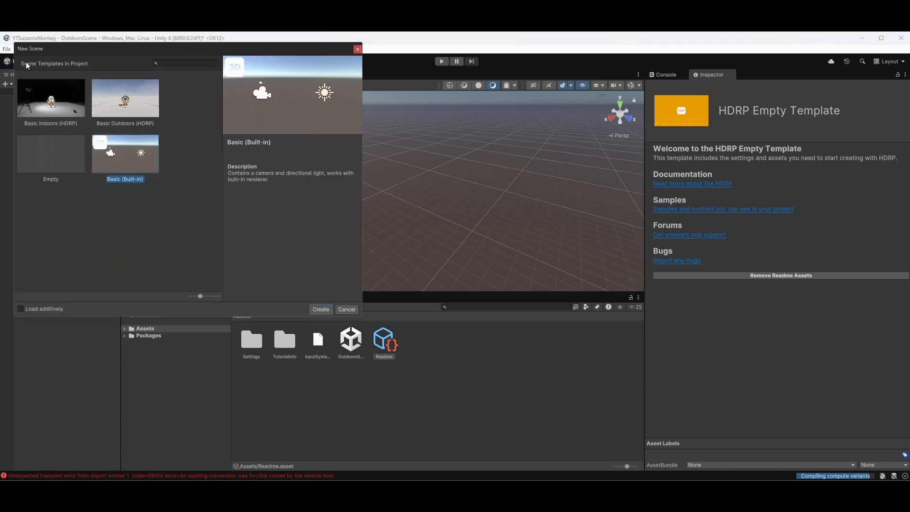
pyautogui.click(47, 103)
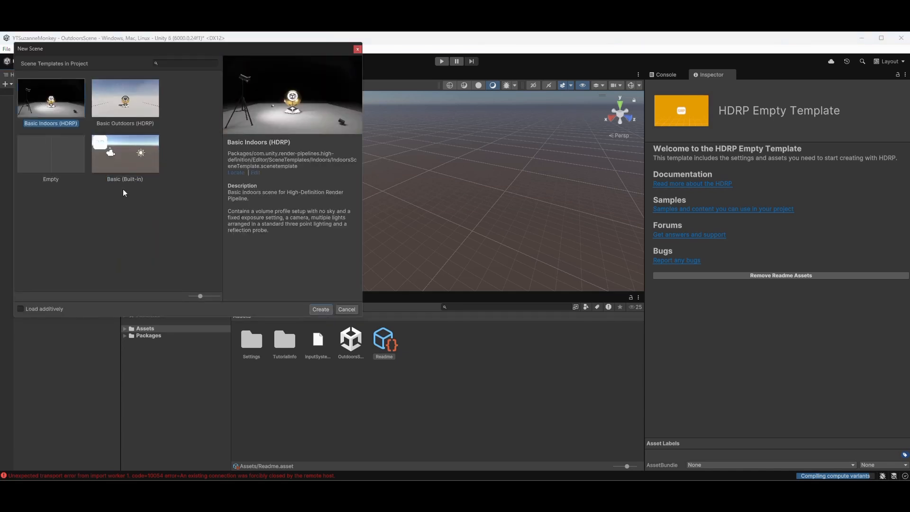
pyautogui.click(317, 310)
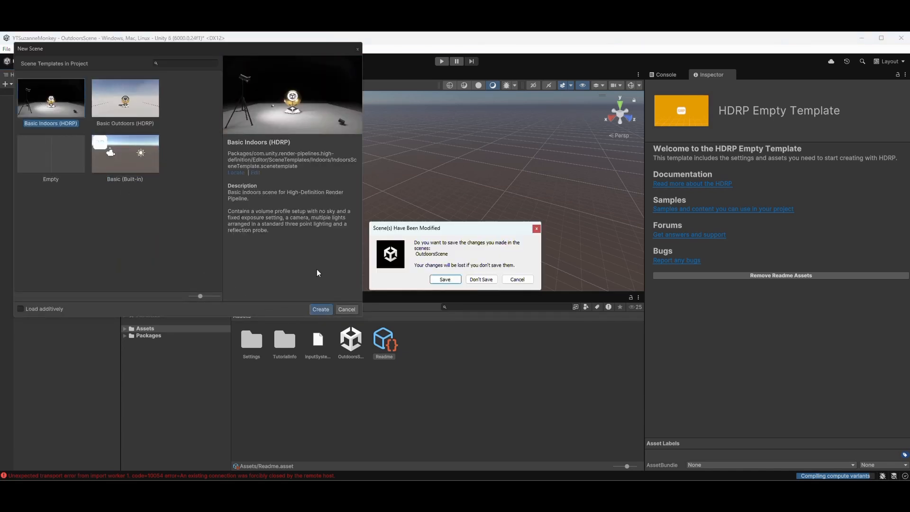
pyautogui.click(478, 281)
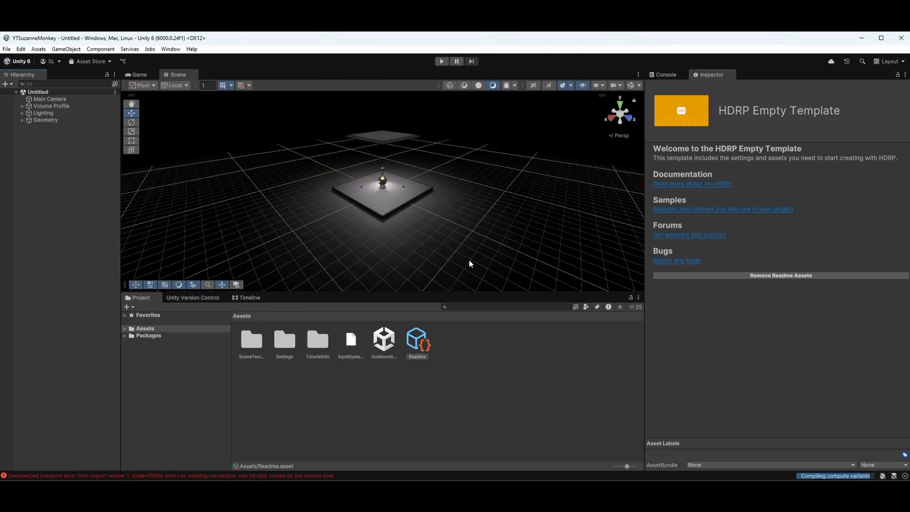
# Examine the new scene's camera, lighting and geometry objects around the platform and material ball.
pyautogui.click(48, 99)
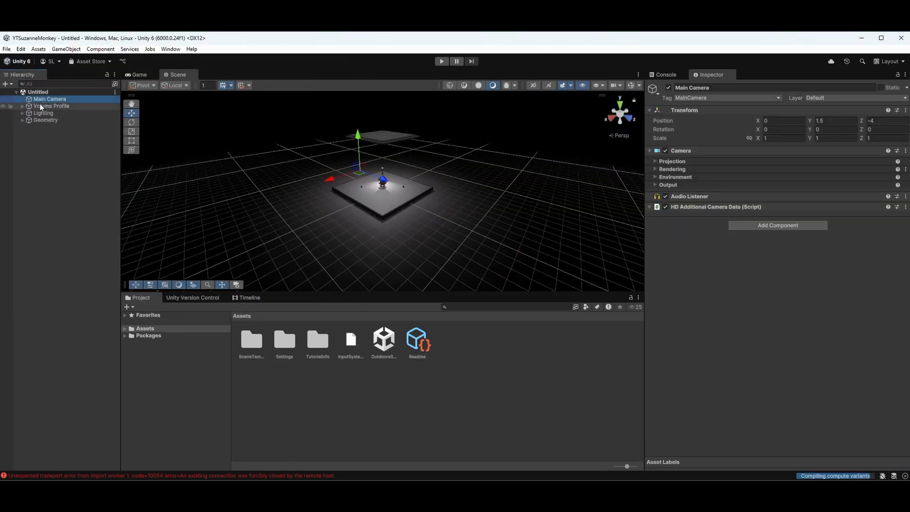
pyautogui.click(40, 114)
pyautogui.click(39, 121)
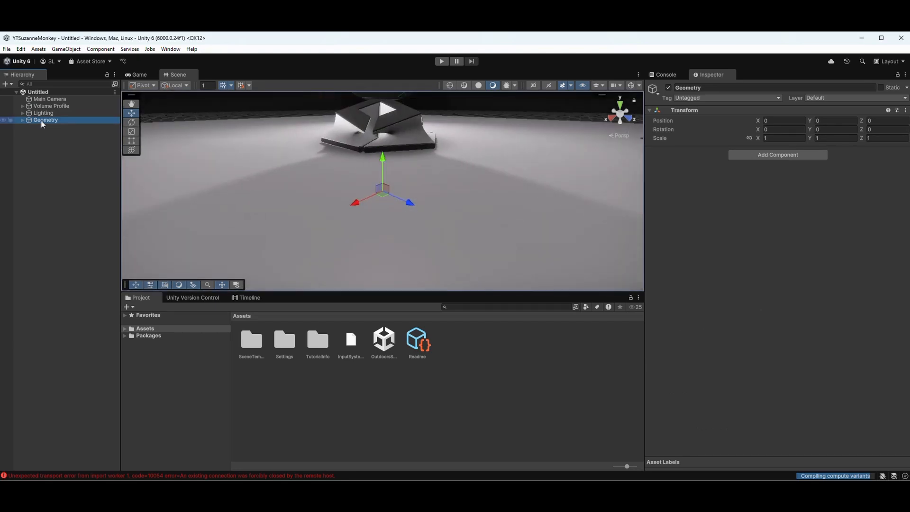
pyautogui.scroll(-5, 457, 250)
pyautogui.moveTo(457, 250); pyautogui.dragTo(350, 140, button='right')
pyautogui.click(328, 185)
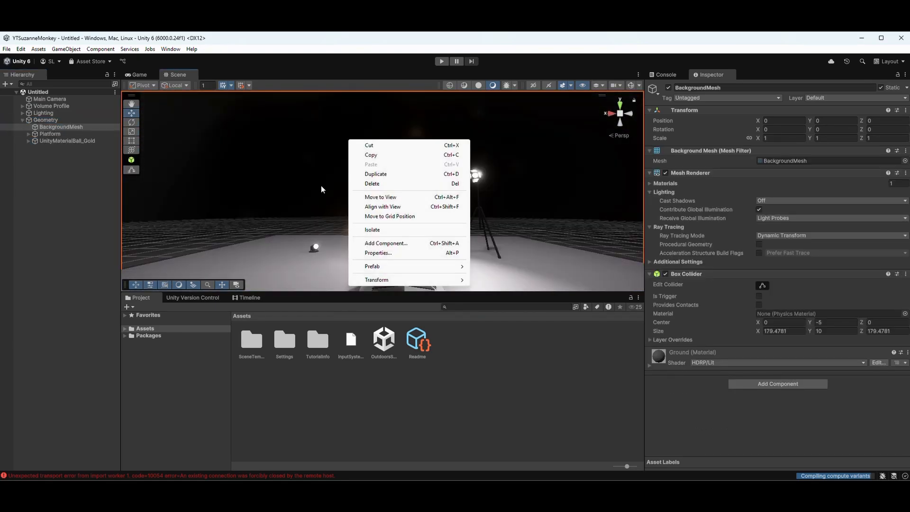
pyautogui.click(321, 189)
pyautogui.keyDown('alt'); pyautogui.moveTo(177, 95); pyautogui.dragTo(525, 224); pyautogui.keyUp('alt')
pyautogui.click(208, 250)
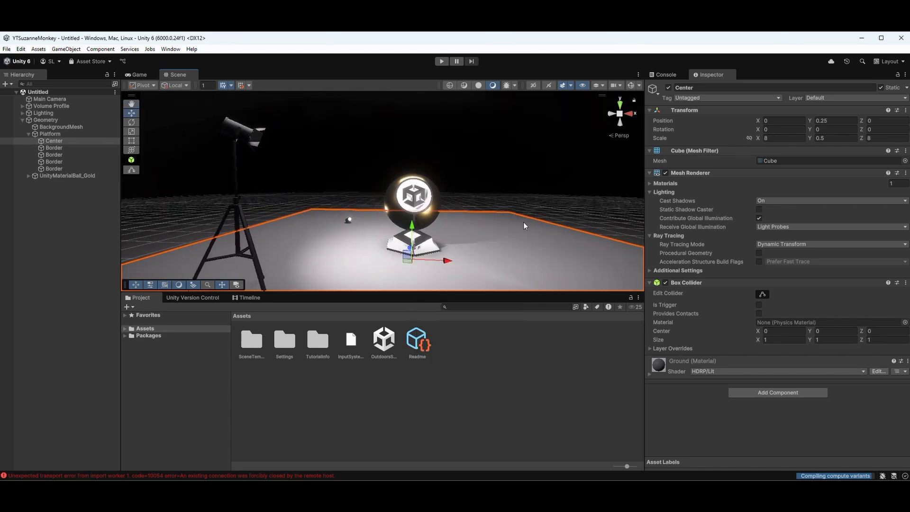
pyautogui.scroll(-4, 525, 224)
pyautogui.click(525, 224)
pyautogui.scroll(-3, 434, 244)
# Deactivate the Ball object and its parent UnityMaterialBall_Gold to clear the platform.
pyautogui.click(371, 212)
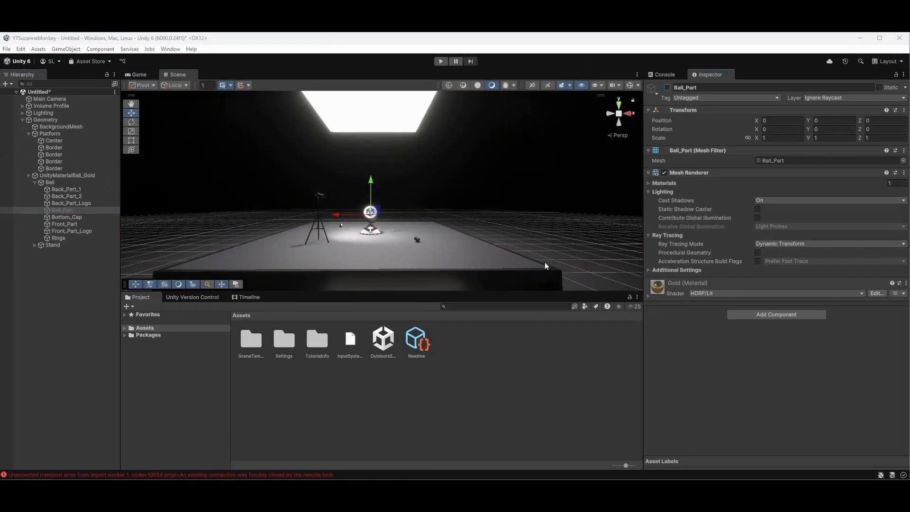
pyautogui.click(50, 183)
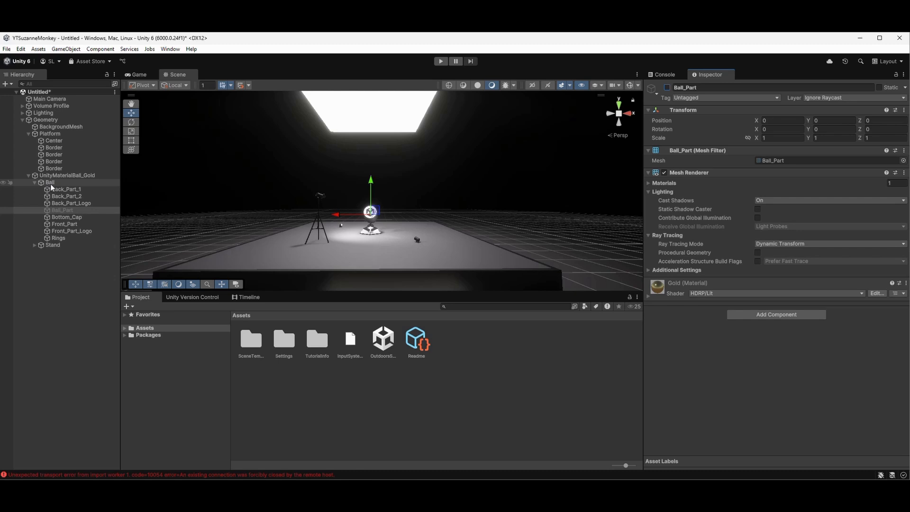
pyautogui.click(668, 88)
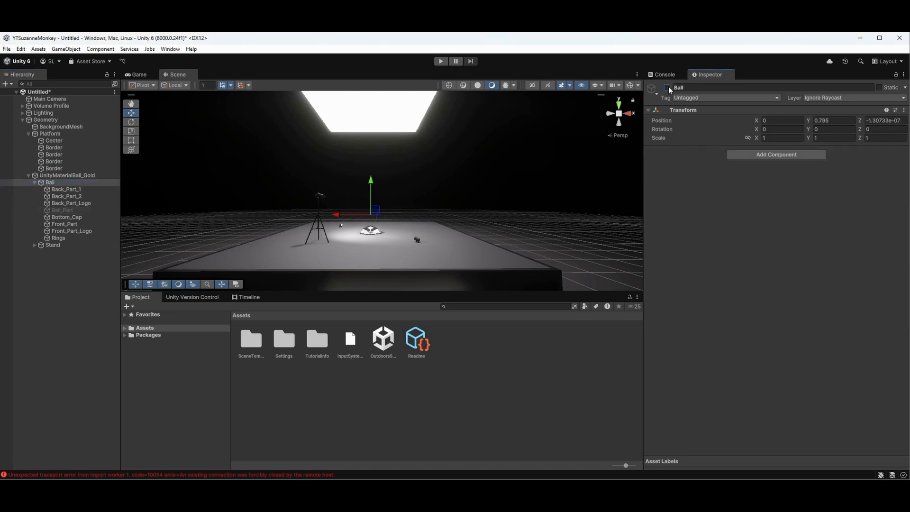
pyautogui.click(66, 176)
pyautogui.click(668, 87)
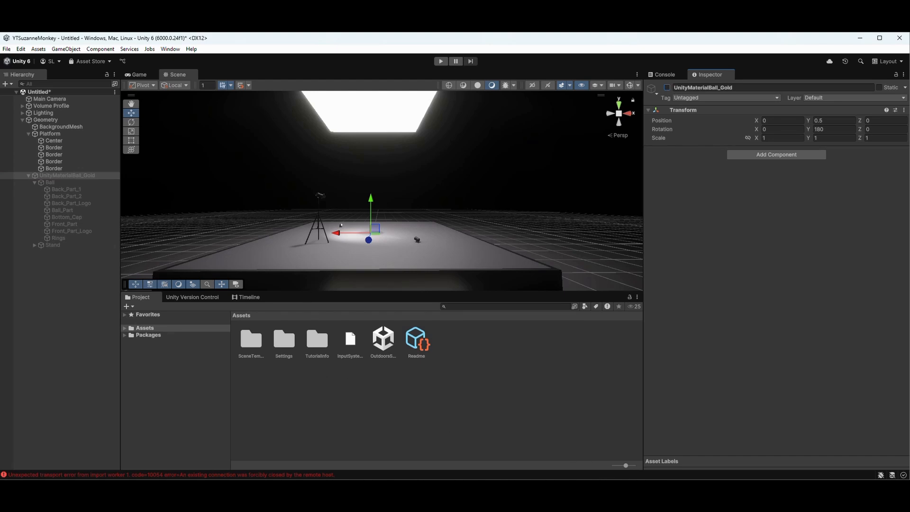
# Import SuzanneMonkey01.fbx from the MonkeyYoutube folder into the project's Assets.
pyautogui.moveTo(623, 494)
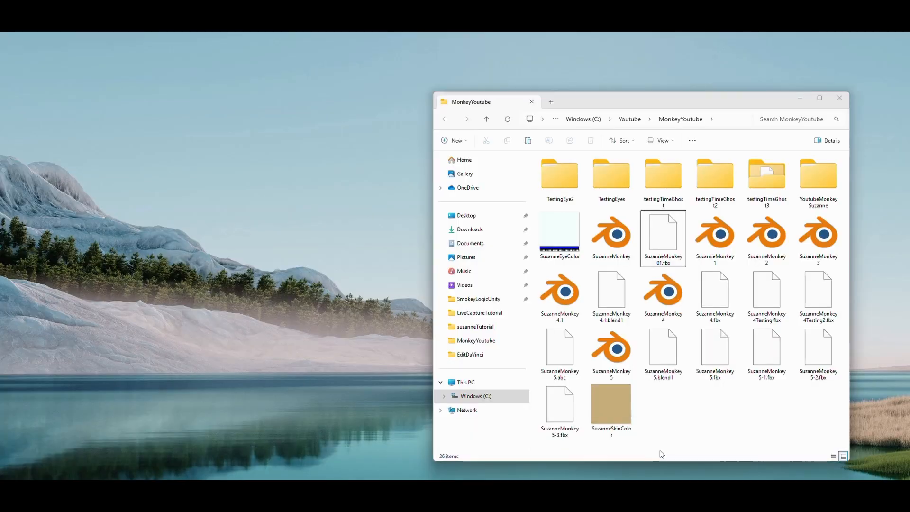
pyautogui.click(660, 455)
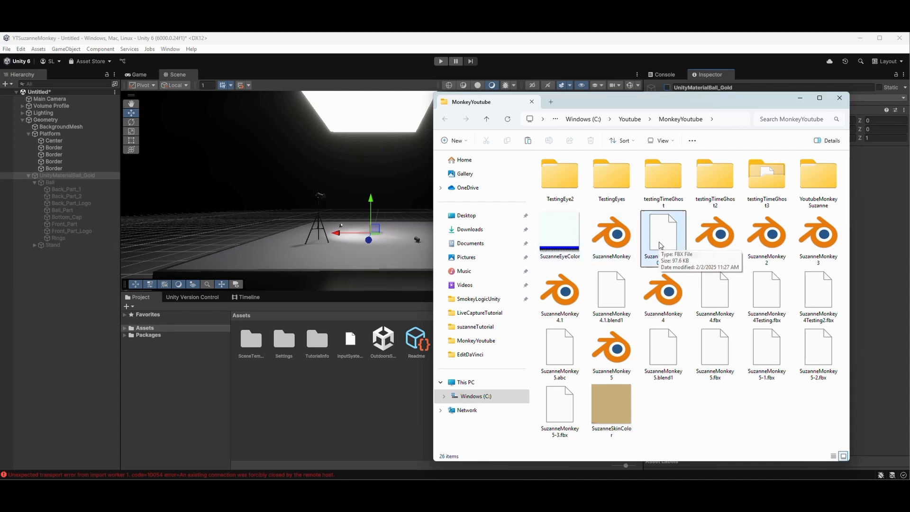
pyautogui.click(798, 97)
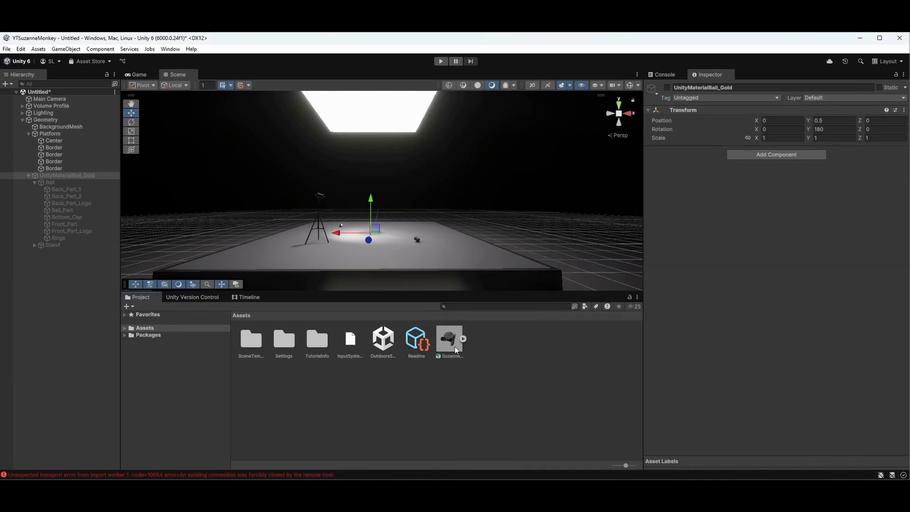
# Create an Assets folder named Monkey, move the imported Suzanne model into it and open the folder.
pyautogui.rightClick(448, 387)
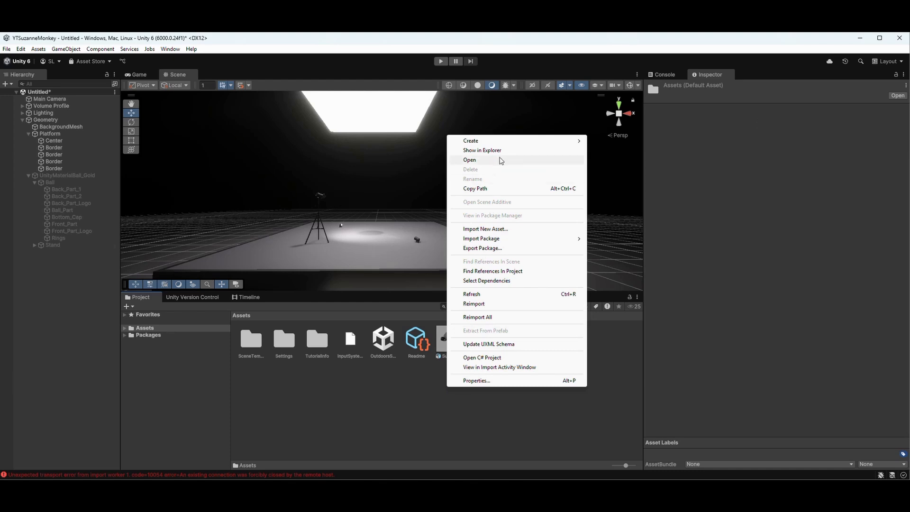
pyautogui.moveTo(511, 144)
pyautogui.click(608, 141)
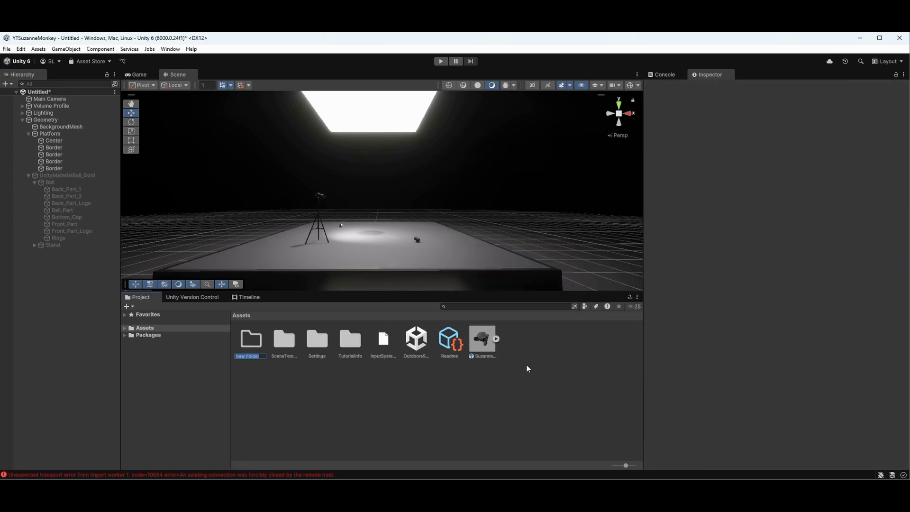
pyautogui.press('BackSpace')
pyautogui.write('Monkey')
pyautogui.press('Return')
pyautogui.moveTo(492, 352); pyautogui.dragTo(248, 342)
pyautogui.doubleClick(249, 341)
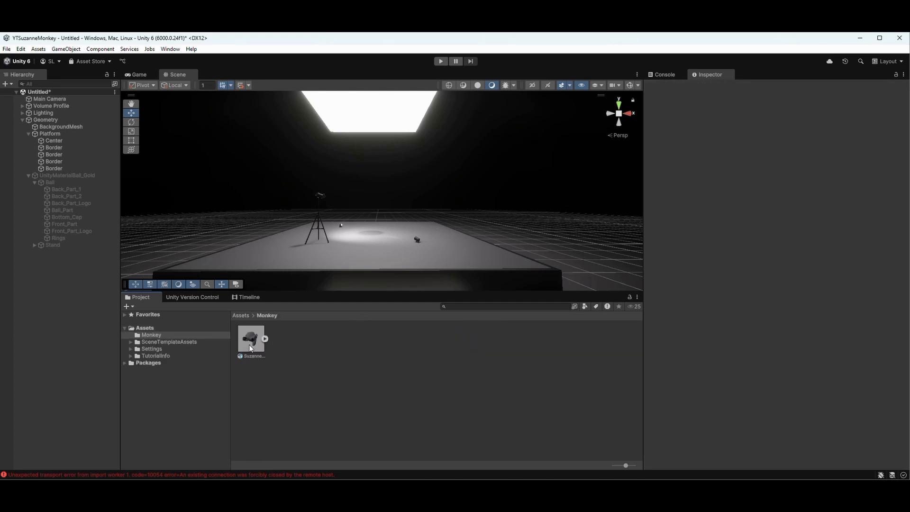
# Place the SuzanneMonkey01 model above the platform, turned about 179.6° around Y and raised to a Y position of about 2.29.
pyautogui.click(23, 120)
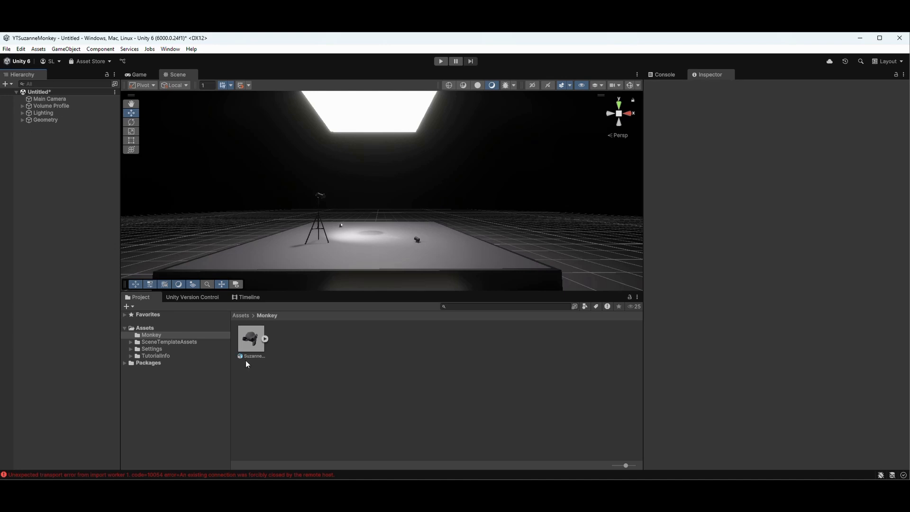
pyautogui.moveTo(252, 337); pyautogui.dragTo(239, 222)
pyautogui.press('e')
pyautogui.click(131, 113)
pyautogui.moveTo(370, 185); pyautogui.dragTo(371, 162)
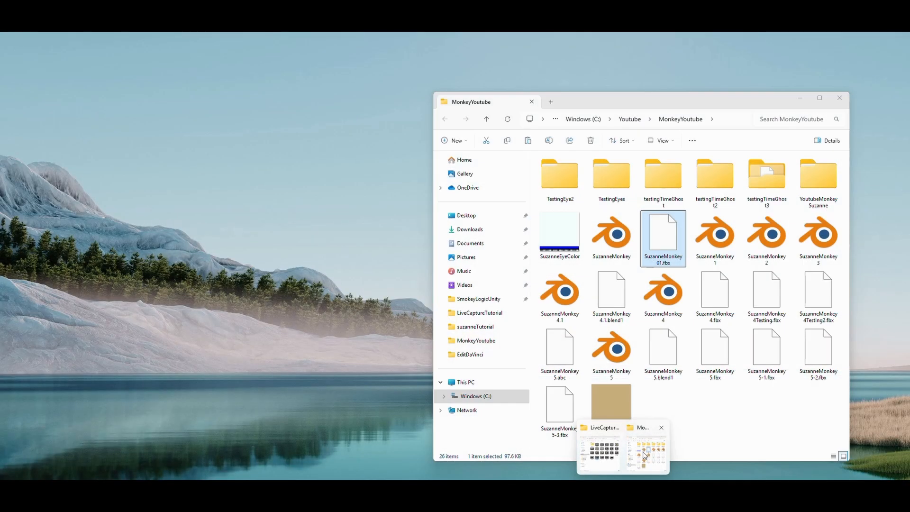
# Import the SuzanneEyeColor and SuzanneSkinColor textures from the MonkeyYoutube folder into the Monkey folder.
pyautogui.click(645, 455)
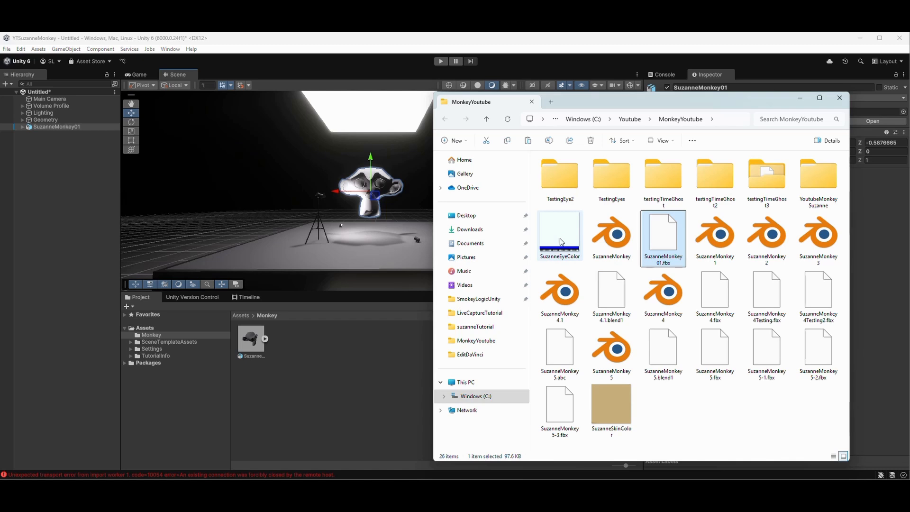
pyautogui.moveTo(562, 239); pyautogui.dragTo(351, 370)
pyautogui.moveTo(591, 399); pyautogui.dragTo(345, 386)
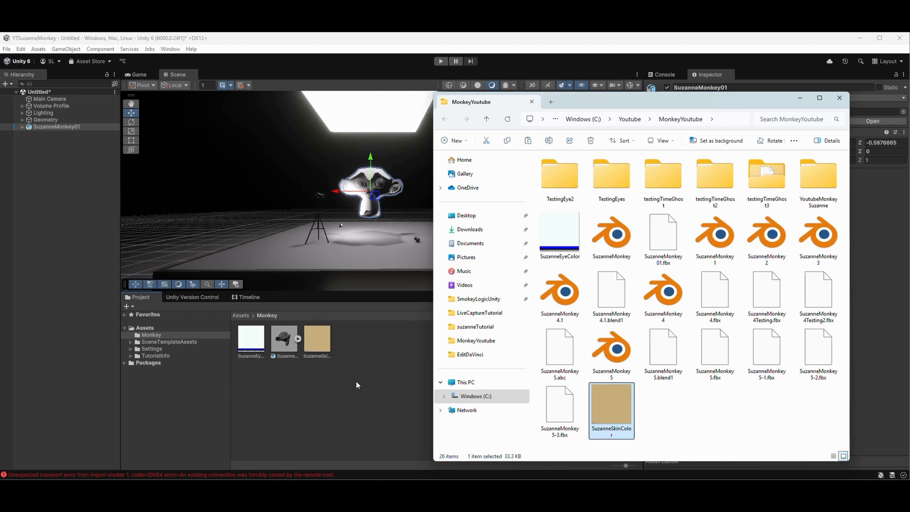
pyautogui.click(356, 381)
# Apply the SuzanneSkinColor texture to the monkey's head and the SuzanneEyeColor texture to both eyes.
pyautogui.scroll(3, 351, 225)
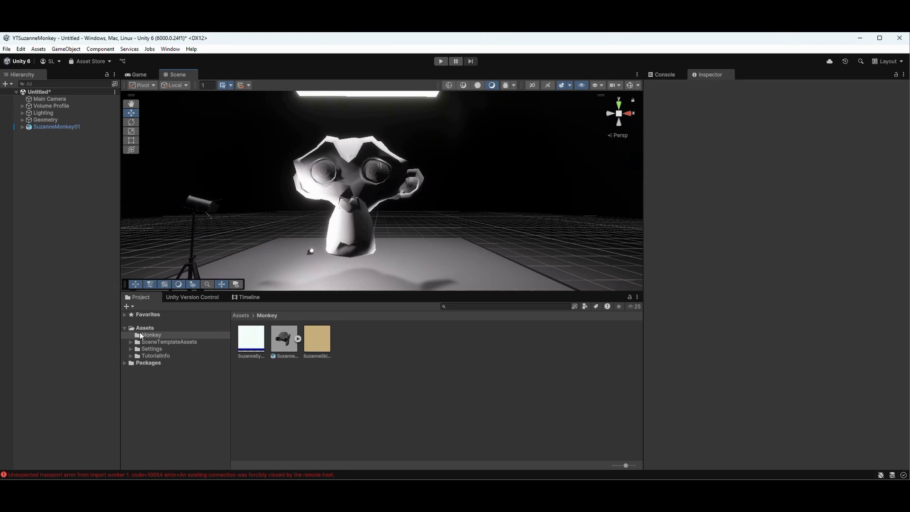
pyautogui.click(22, 127)
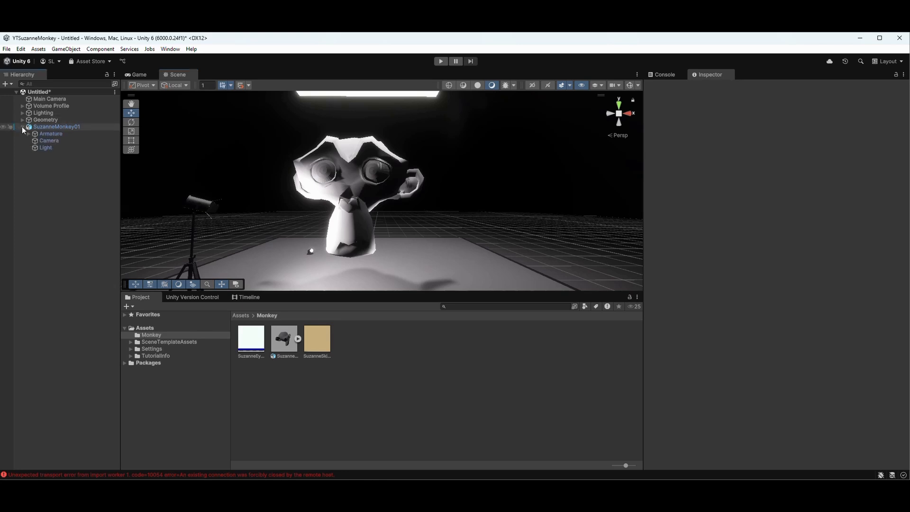
pyautogui.click(22, 126)
pyautogui.click(38, 127)
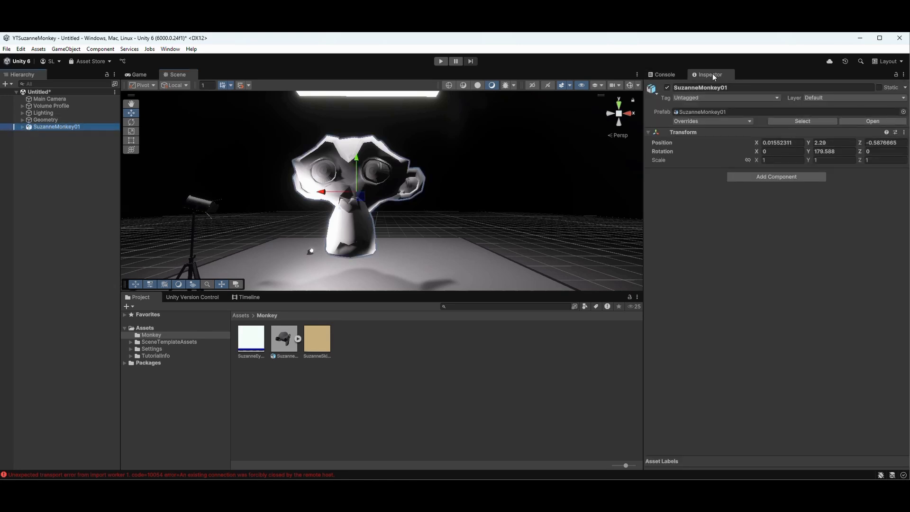
pyautogui.moveTo(312, 343); pyautogui.dragTo(353, 218)
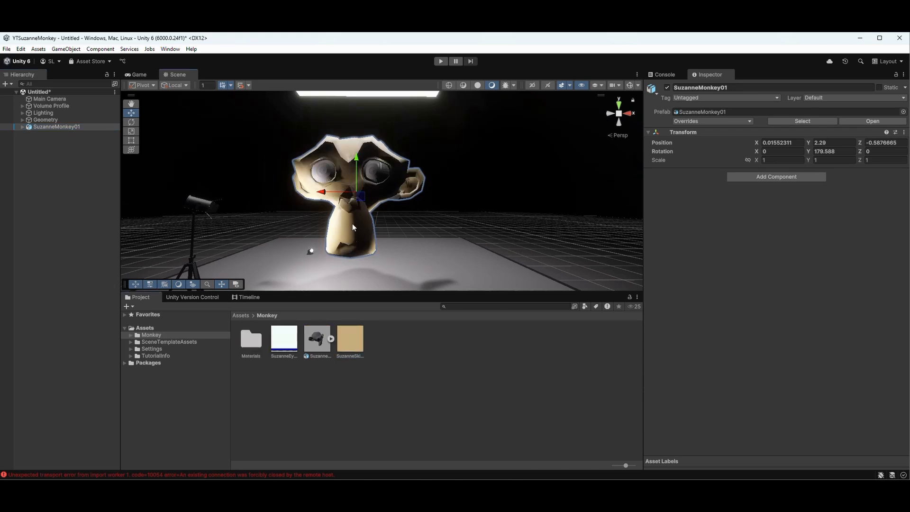
pyautogui.moveTo(284, 338); pyautogui.dragTo(326, 175)
pyautogui.moveTo(284, 339); pyautogui.dragTo(379, 175)
pyautogui.scroll(2, 364, 232)
pyautogui.moveTo(363, 238); pyautogui.dragTo(386, 246, button='middle')
pyautogui.scroll(-3, 386, 246)
pyautogui.rightClick(370, 246)
pyautogui.click(353, 430)
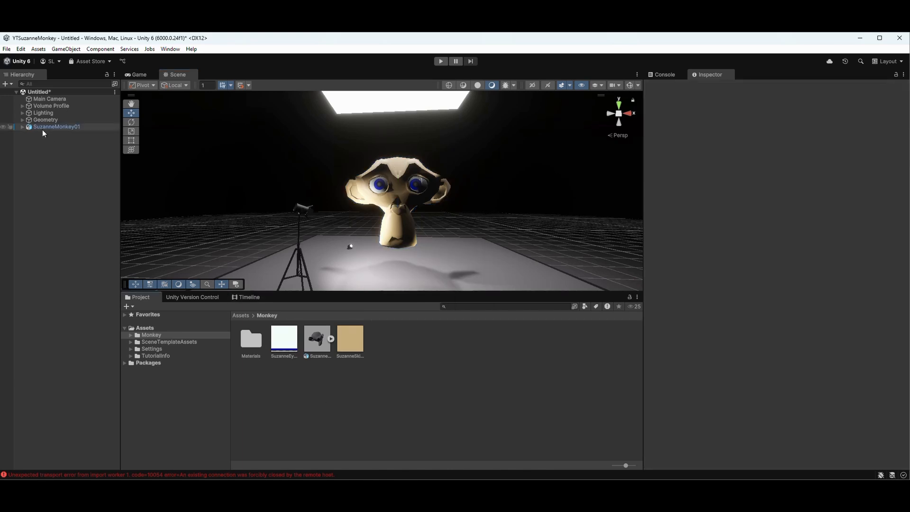
# Save the scene's textured SuzanneMonkey01 object as a prefab variant in the Monkey folder.
pyautogui.moveTo(42, 127); pyautogui.dragTo(411, 365)
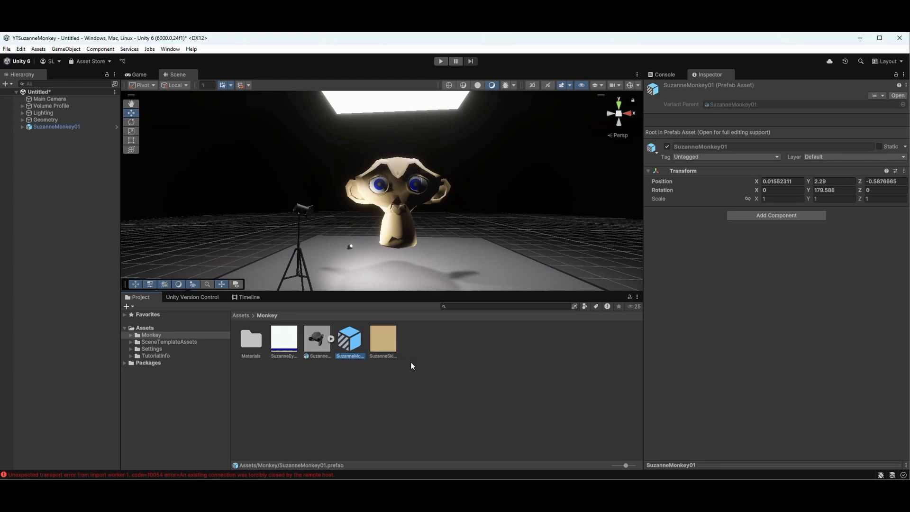
pyautogui.click(332, 390)
pyautogui.click(26, 126)
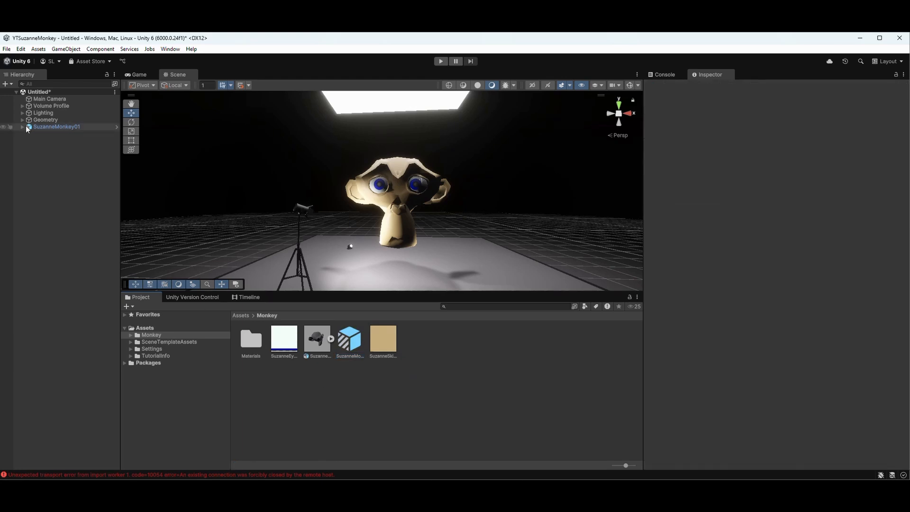
pyautogui.click(351, 351)
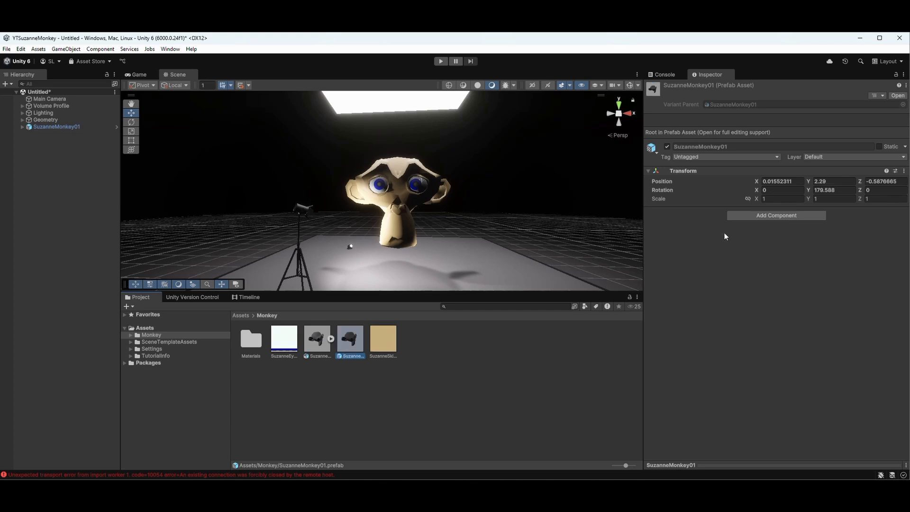
pyautogui.click(750, 217)
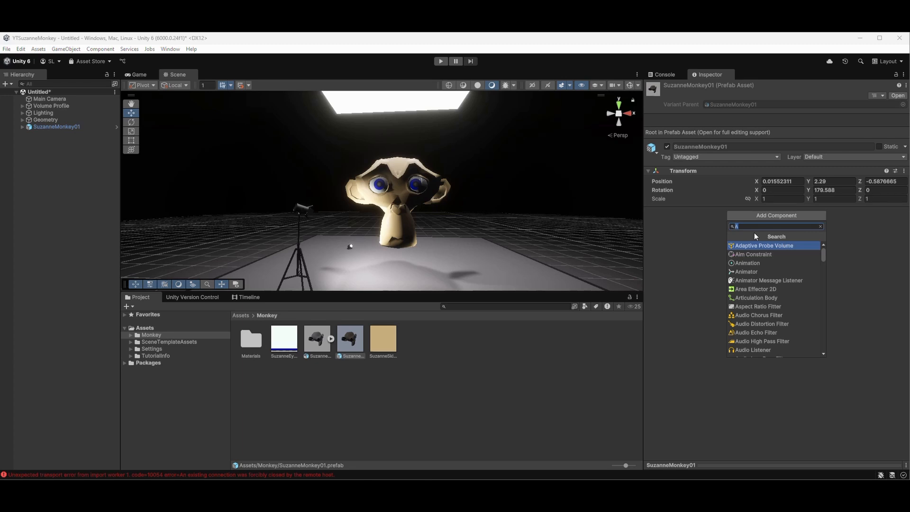
pyautogui.write('r')
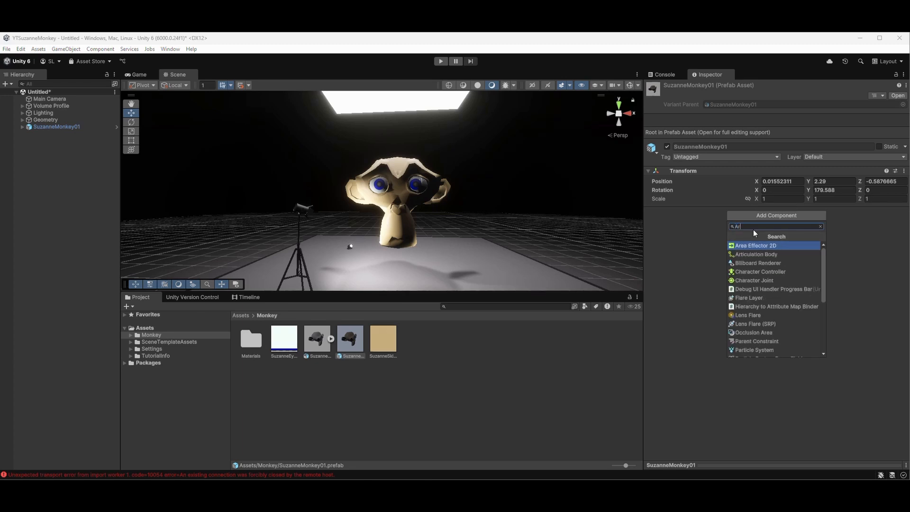
pyautogui.press('BackSpace')
pyautogui.press('BackSpace')
pyautogui.click(683, 310)
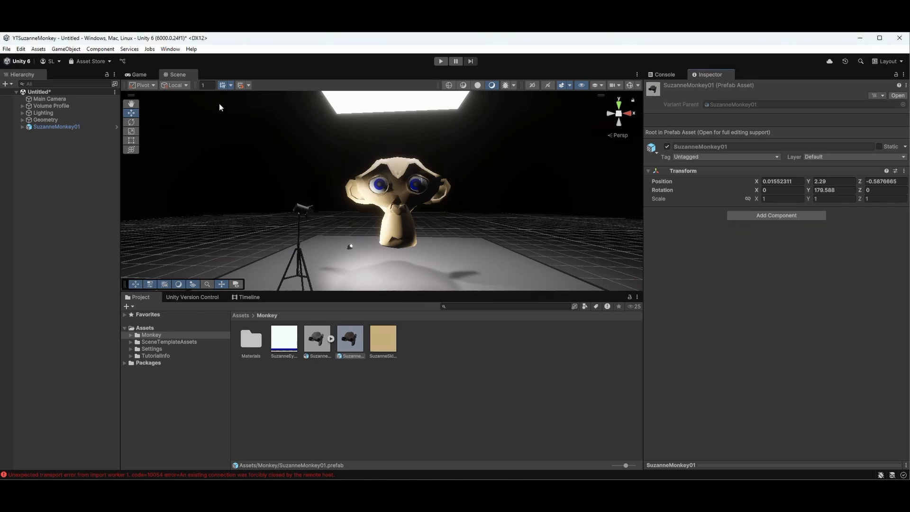
# Install the Live Capture 4.0.1 package from the Unity Registry and import its ARKit Face Sample.
pyautogui.click(170, 49)
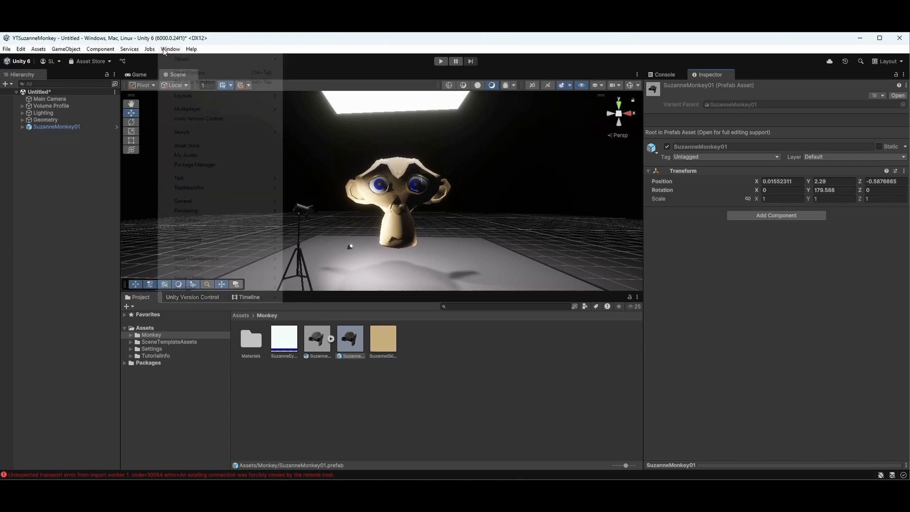
pyautogui.click(187, 164)
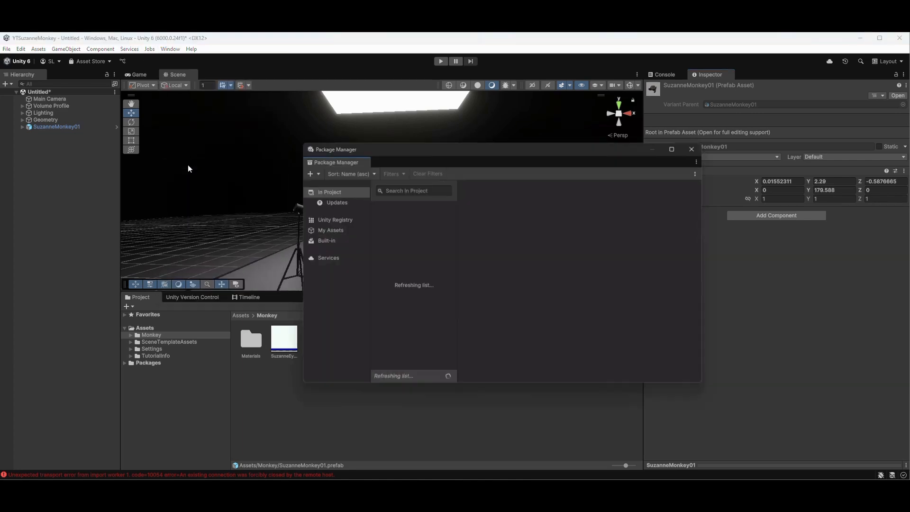
pyautogui.click(351, 220)
pyautogui.click(404, 191)
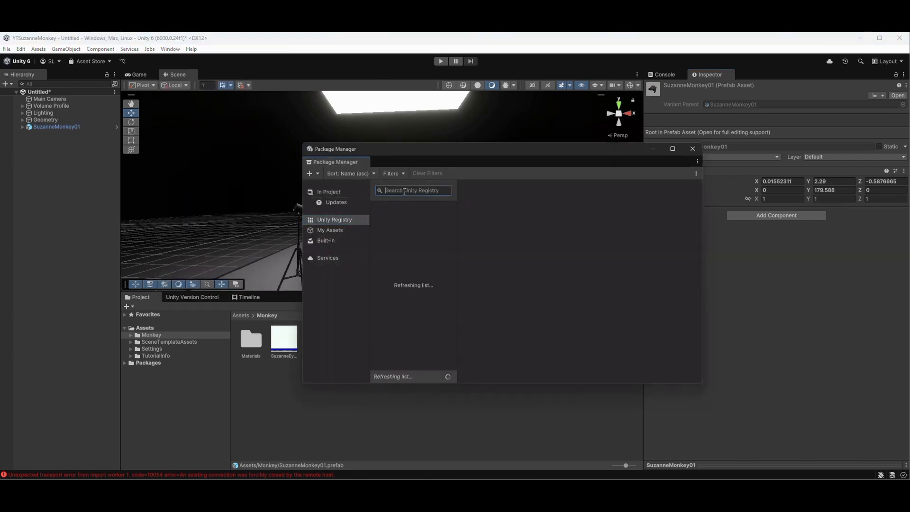
pyautogui.write('Live Capture')
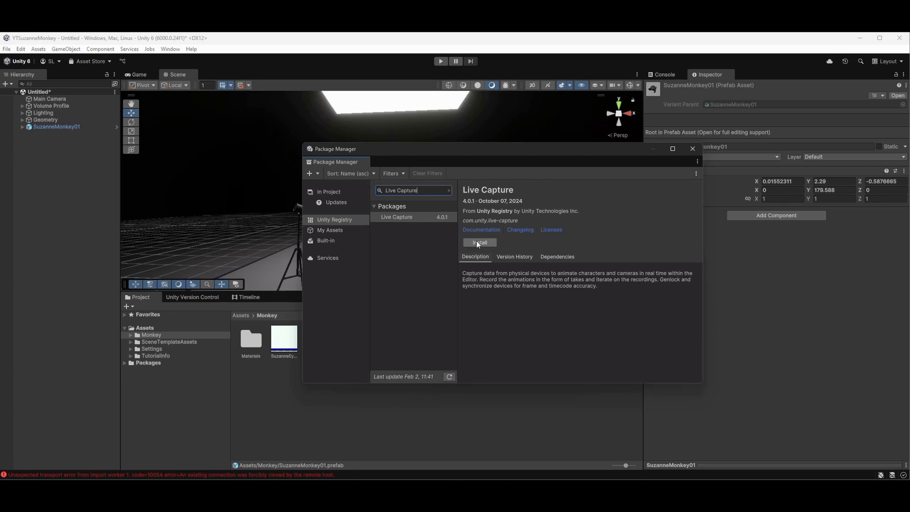
pyautogui.click(478, 242)
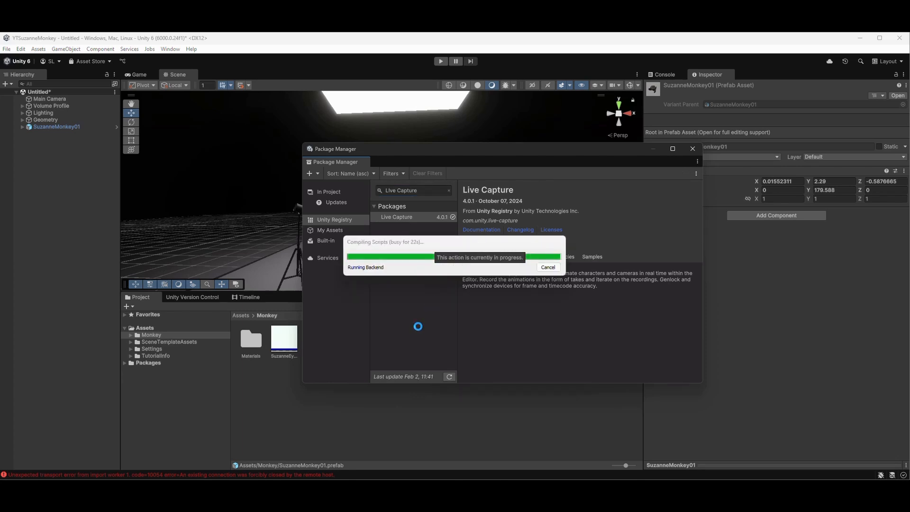
pyautogui.press('Return')
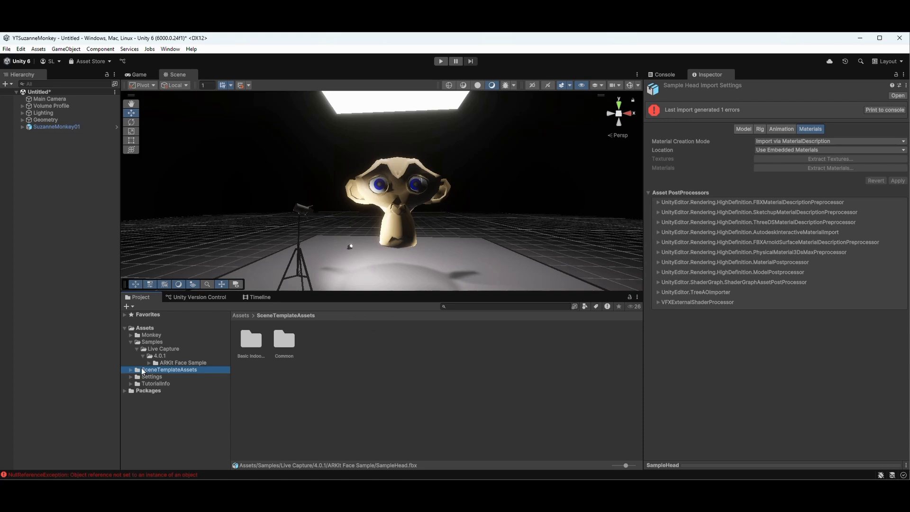
# Add an ARKit Face Actor component to the SuzanneMonkey01 prefab in the Monkey folder.
pyautogui.click(145, 337)
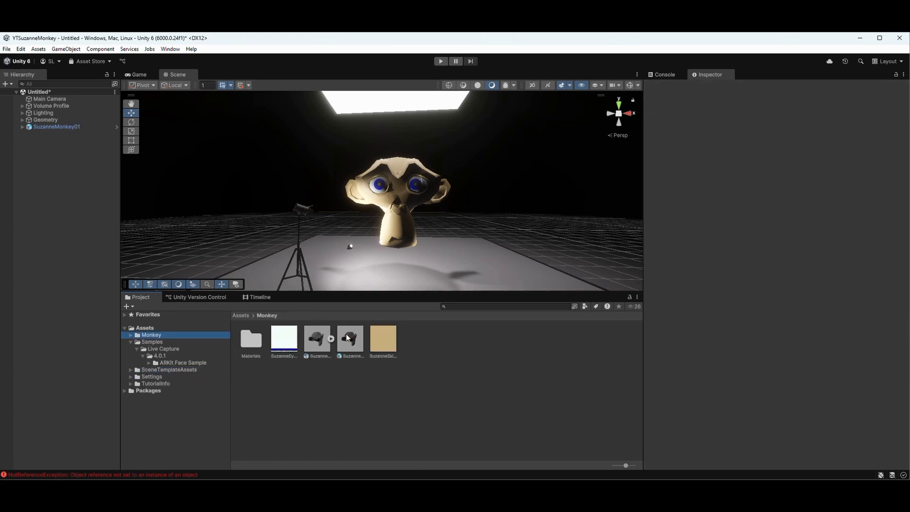
pyautogui.click(350, 338)
pyautogui.click(773, 216)
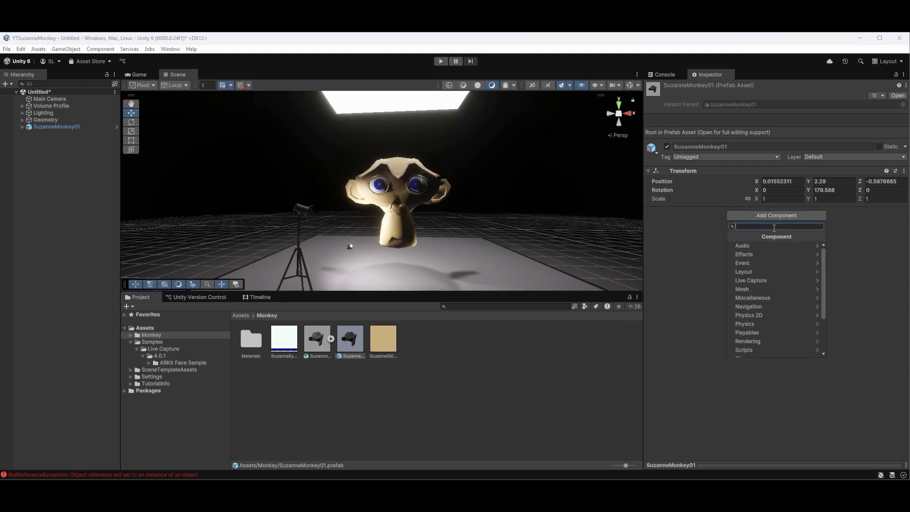
pyautogui.write('ar')
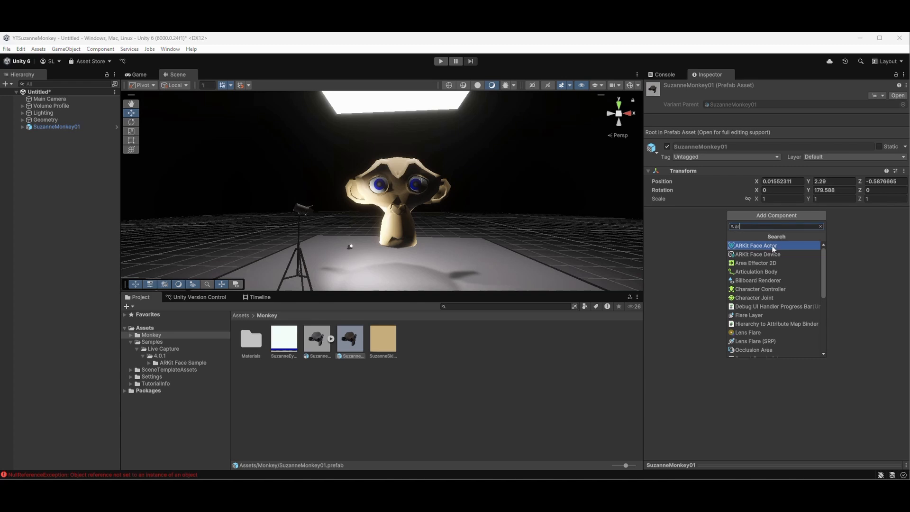
pyautogui.click(772, 245)
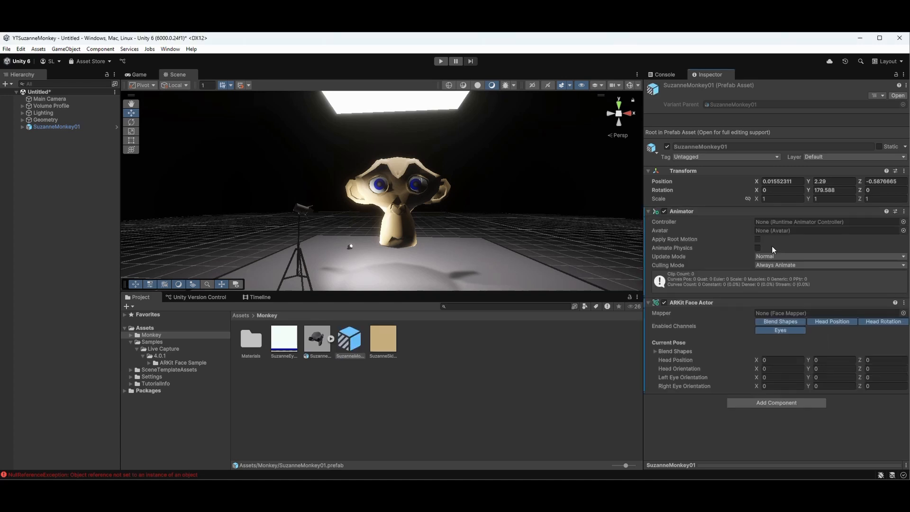
# Create an ARKit Face Capture mapper asset named MonkeyMapper in the Monkey folder.
pyautogui.click(488, 348)
pyautogui.rightClick(451, 351)
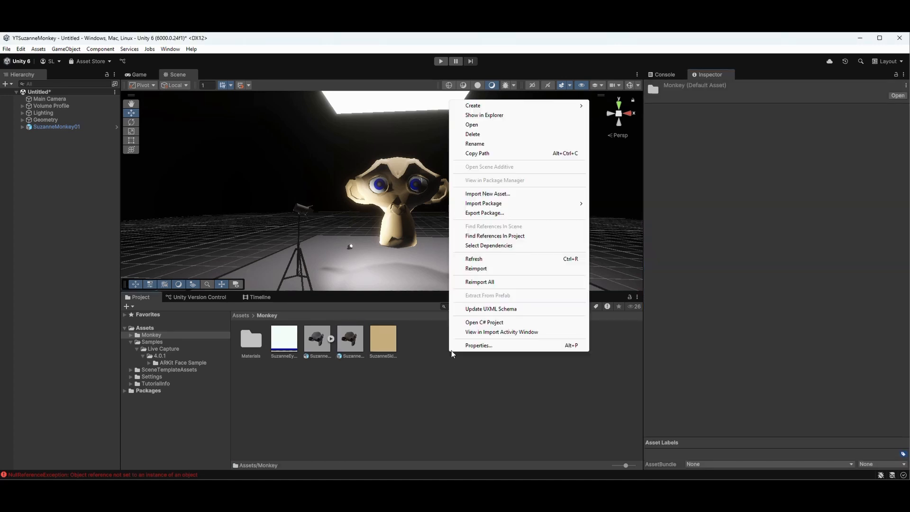
pyautogui.moveTo(505, 107)
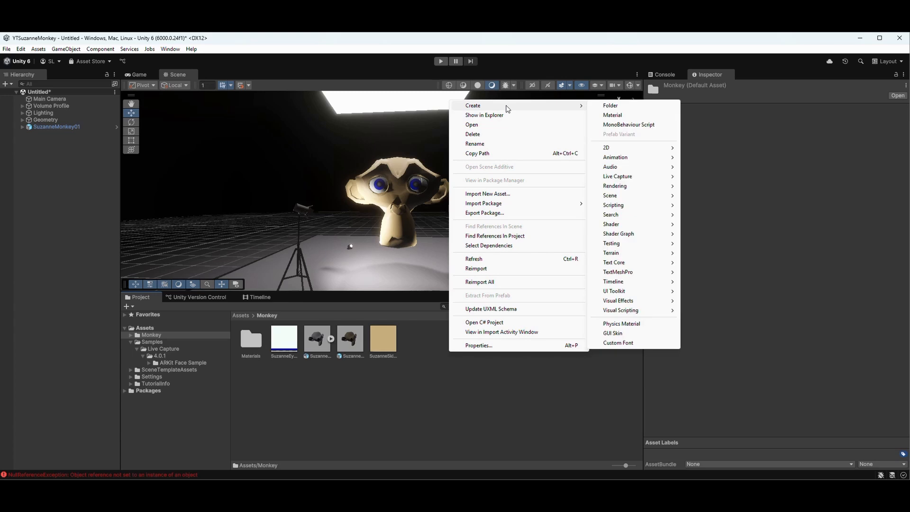
pyautogui.moveTo(636, 181)
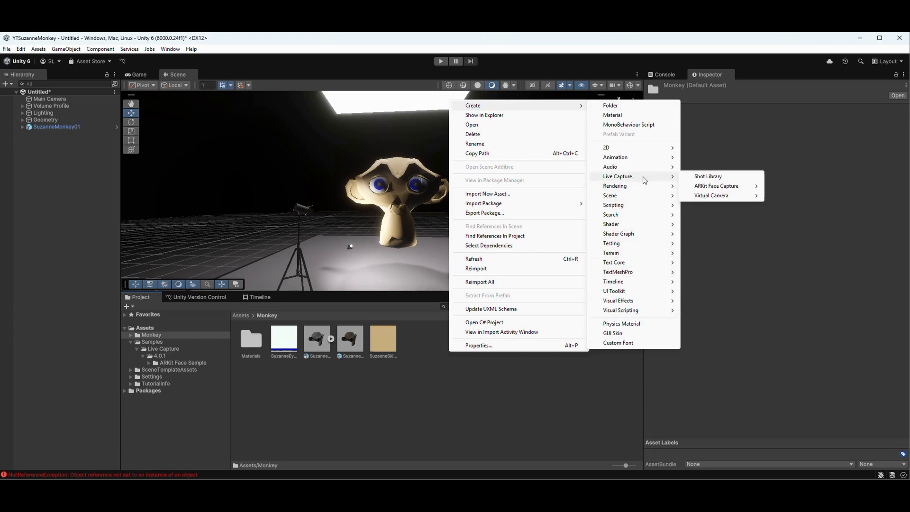
pyautogui.moveTo(717, 187)
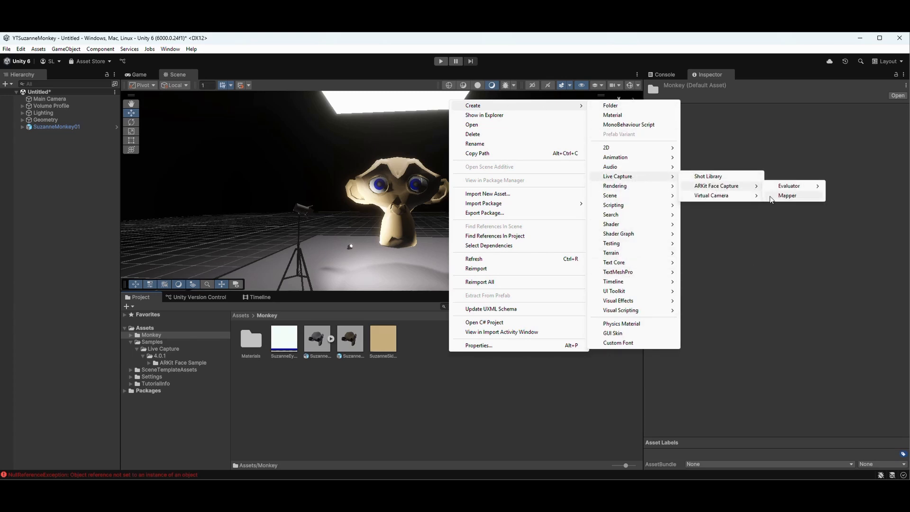
pyautogui.click(778, 197)
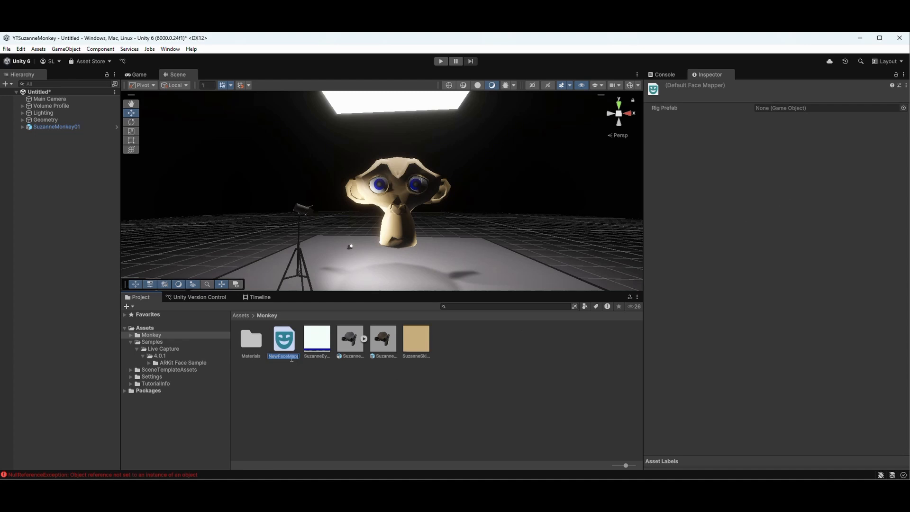
pyautogui.press('BackSpace')
pyautogui.write('MonkeyMapper')
pyautogui.press('Return')
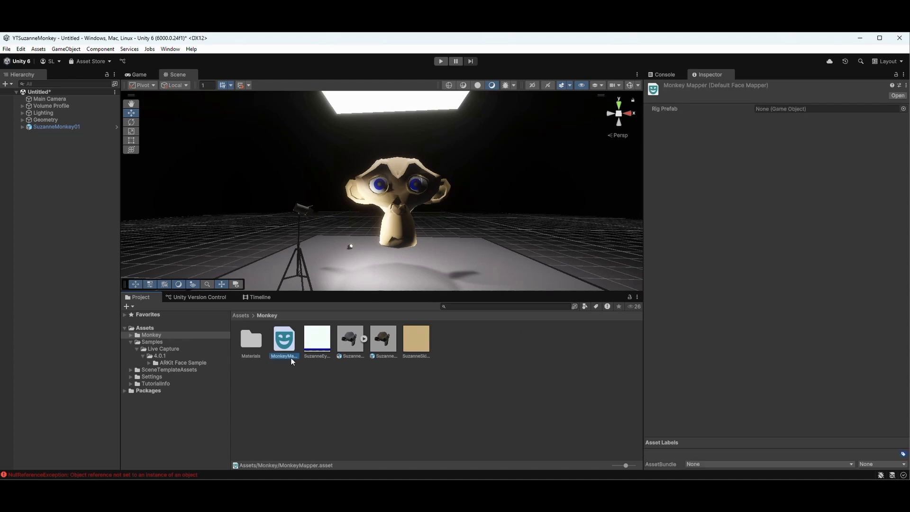
# Assign MonkeyMapper as the mapper of the SuzanneMonkey01 prefab's ARKit Face Actor.
pyautogui.click(408, 344)
pyautogui.click(391, 345)
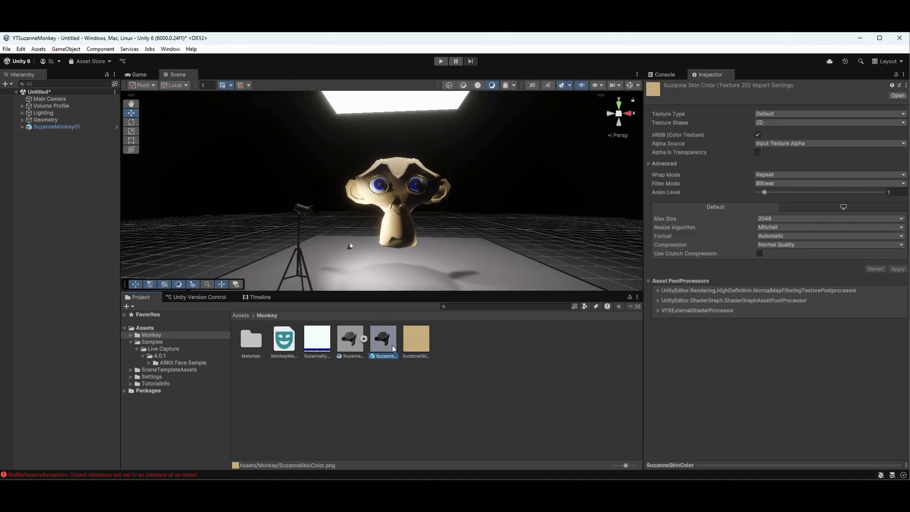
pyautogui.click(287, 342)
pyautogui.moveTo(287, 342); pyautogui.dragTo(784, 314)
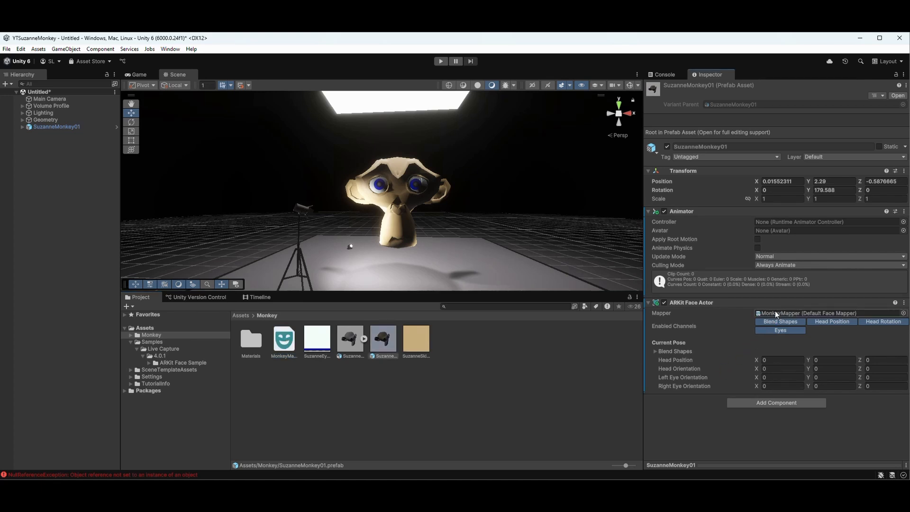
# Set the SuzanneMonkey01 prefab as the Rig Prefab of MonkeyMapper.
pyautogui.click(288, 345)
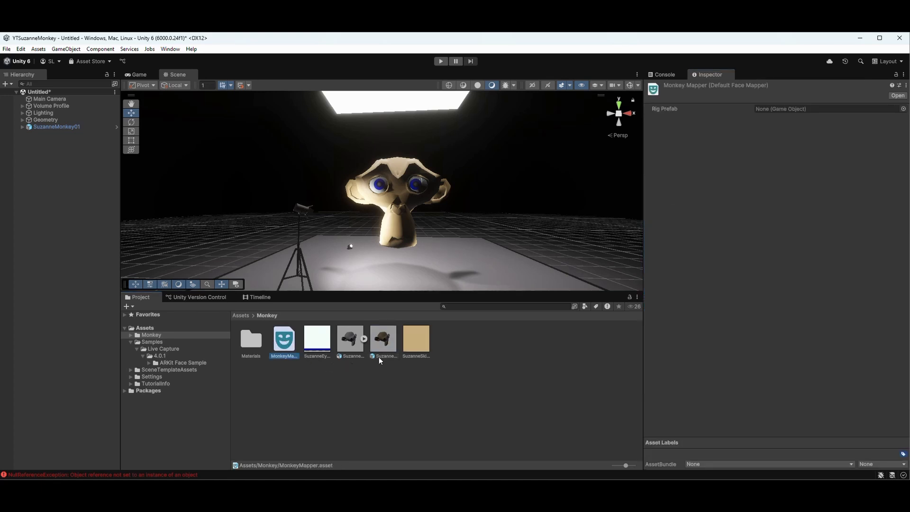
pyautogui.moveTo(380, 359); pyautogui.dragTo(743, 137)
pyautogui.moveTo(784, 111); pyautogui.dragTo(785, 109)
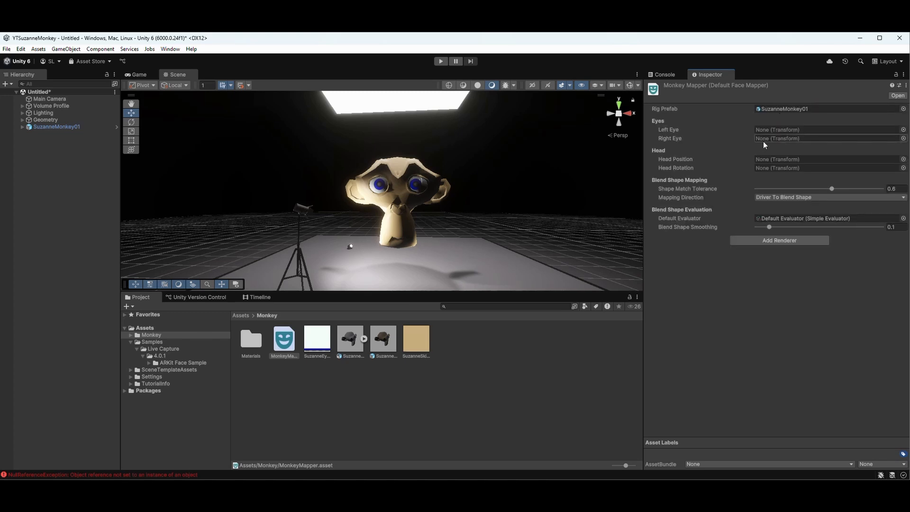
# Expand the SuzanneMonkey01 armature down to the head bones and assign LeftEyeBone and RightEyeBone as MonkeyMapper's Left Eye and Right Eye.
pyautogui.click(22, 127)
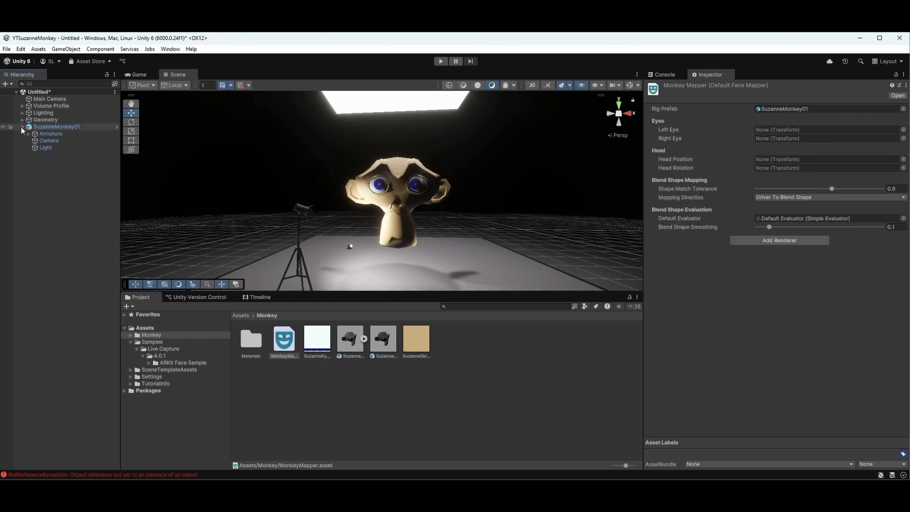
pyautogui.click(44, 134)
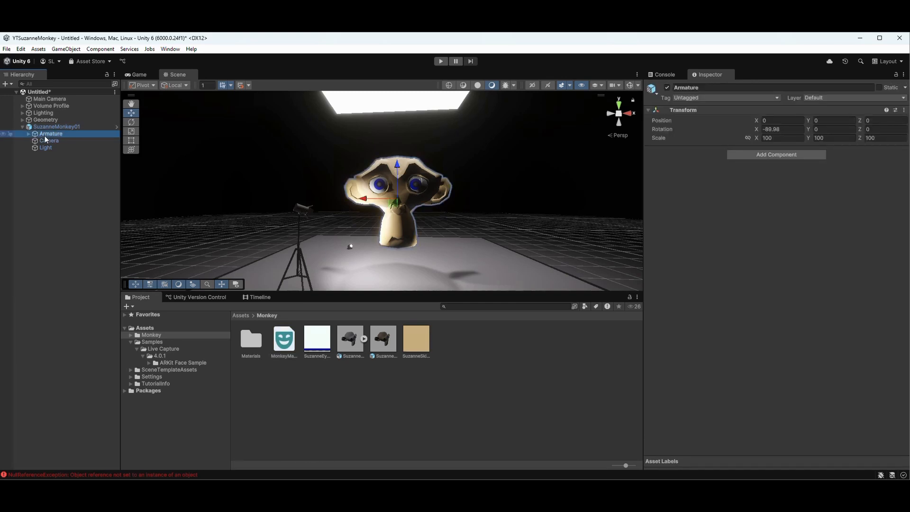
pyautogui.press('Down')
pyautogui.click(28, 133)
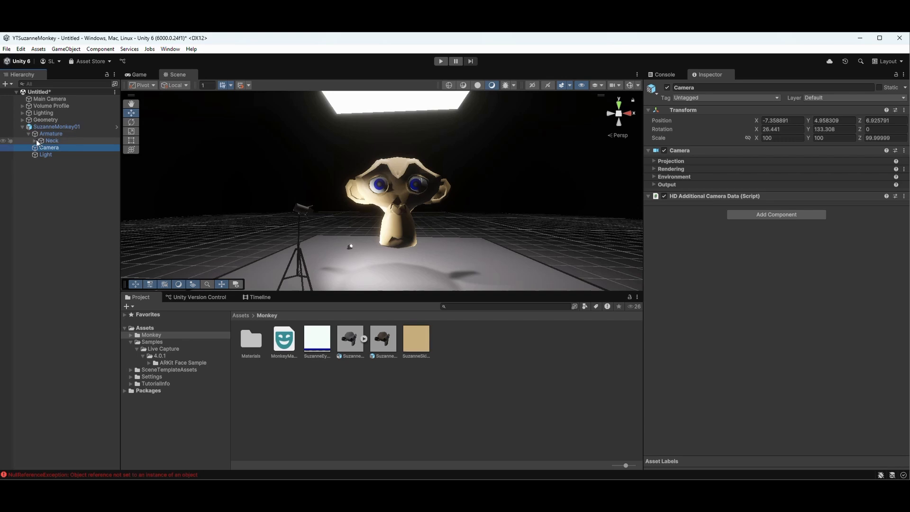
pyautogui.click(35, 140)
pyautogui.click(41, 148)
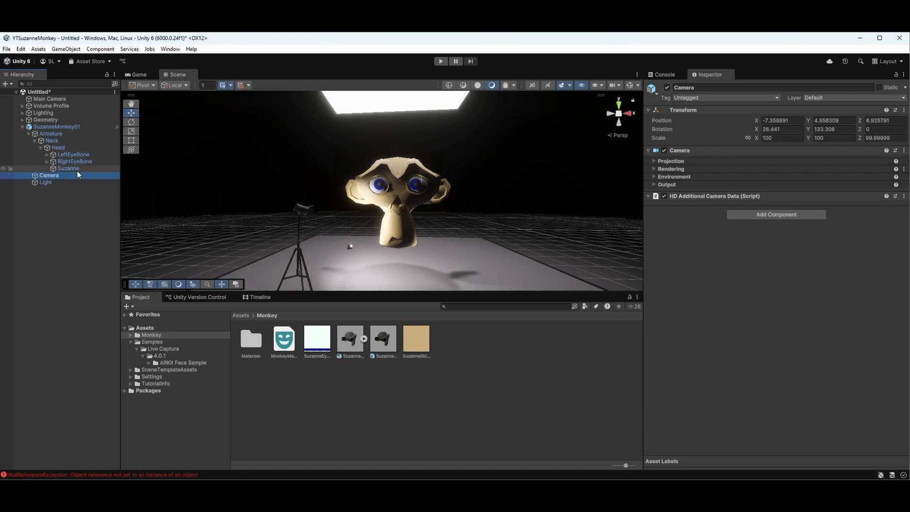
pyautogui.click(293, 340)
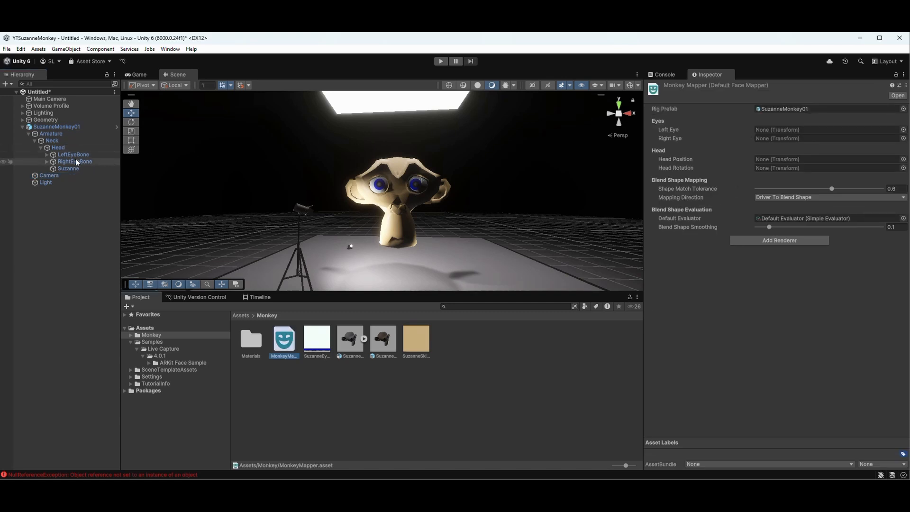
pyautogui.moveTo(71, 155); pyautogui.dragTo(788, 132)
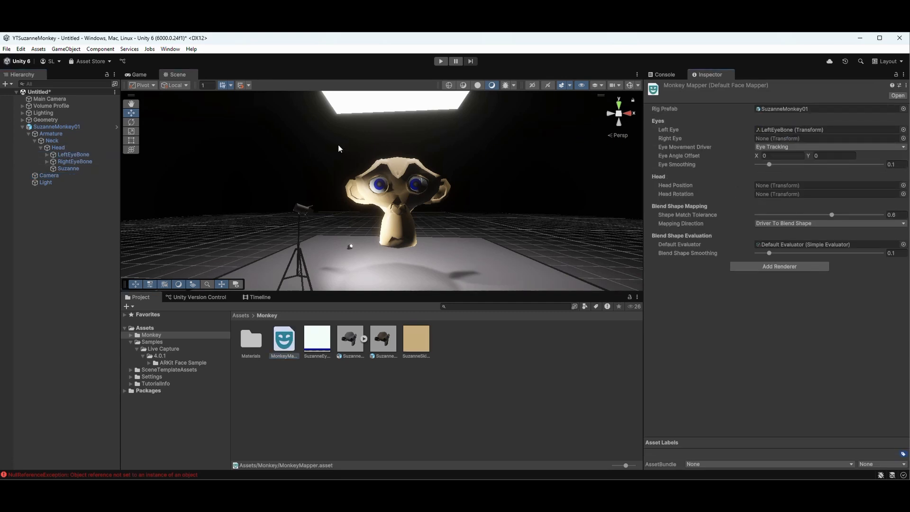
pyautogui.moveTo(652, 163); pyautogui.dragTo(814, 139)
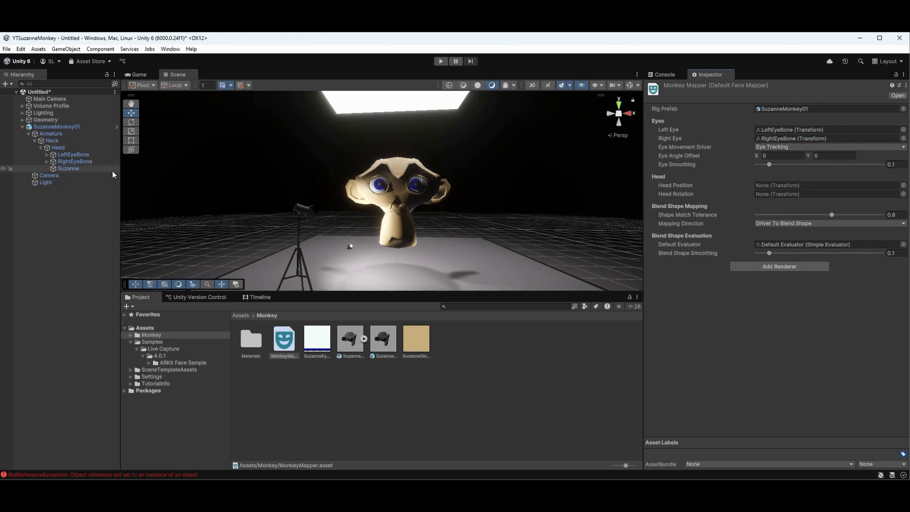
# Assign the Head bone to MonkeyMapper's Head Rotation and the Armature to its Head Position.
pyautogui.click(63, 149)
pyautogui.moveTo(63, 148); pyautogui.dragTo(771, 192)
pyautogui.moveTo(47, 132); pyautogui.dragTo(780, 186)
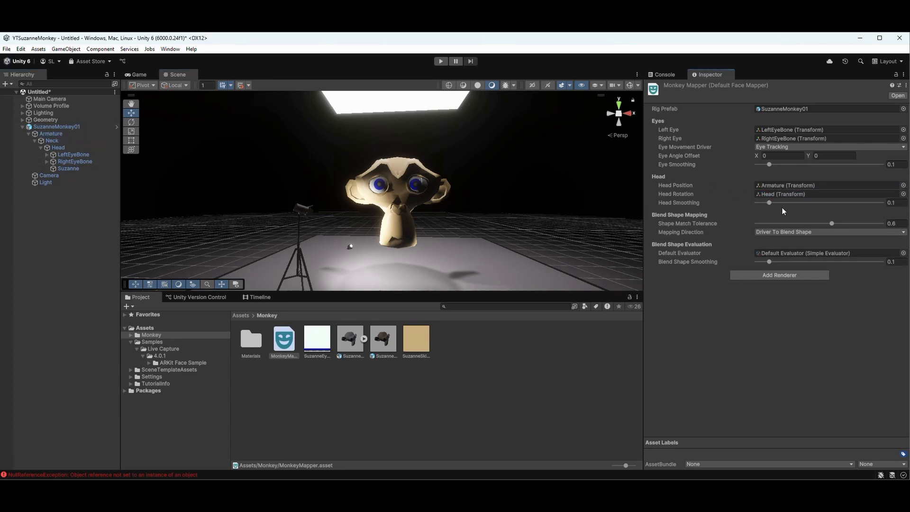
# Add the Suzanne renderer to MonkeyMapper and expand its list of blend shape bindings.
pyautogui.click(781, 275)
pyautogui.click(804, 279)
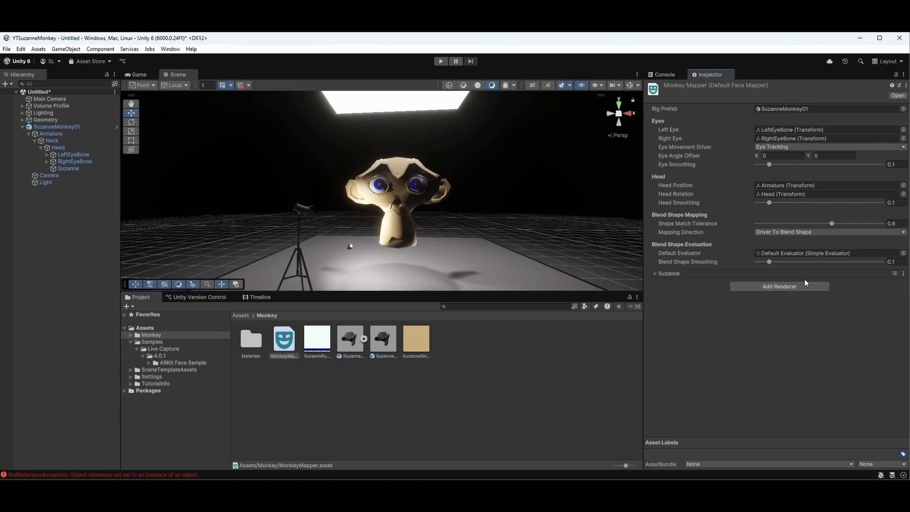
pyautogui.click(654, 274)
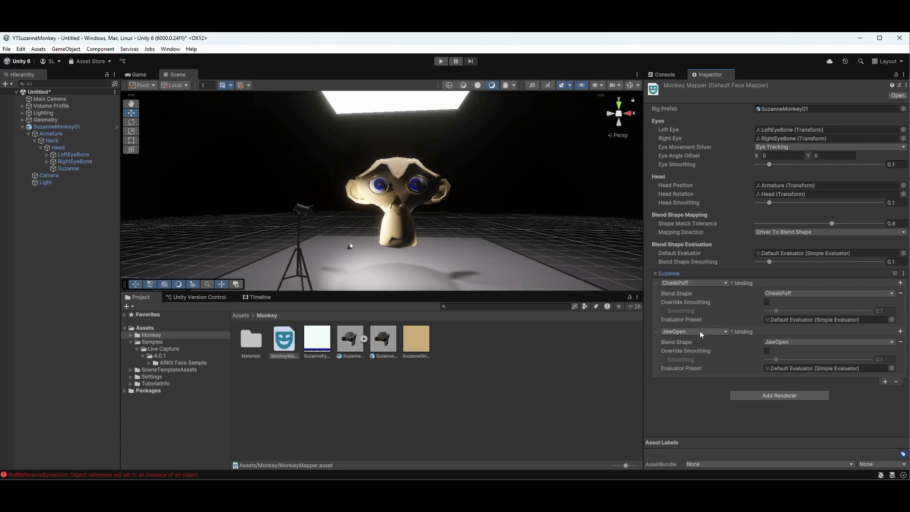
# Add an EyeBlinkRight binding to MonkeyMapper's Suzanne renderer and map it to the RightEyeBlink blend shape.
pyautogui.click(885, 383)
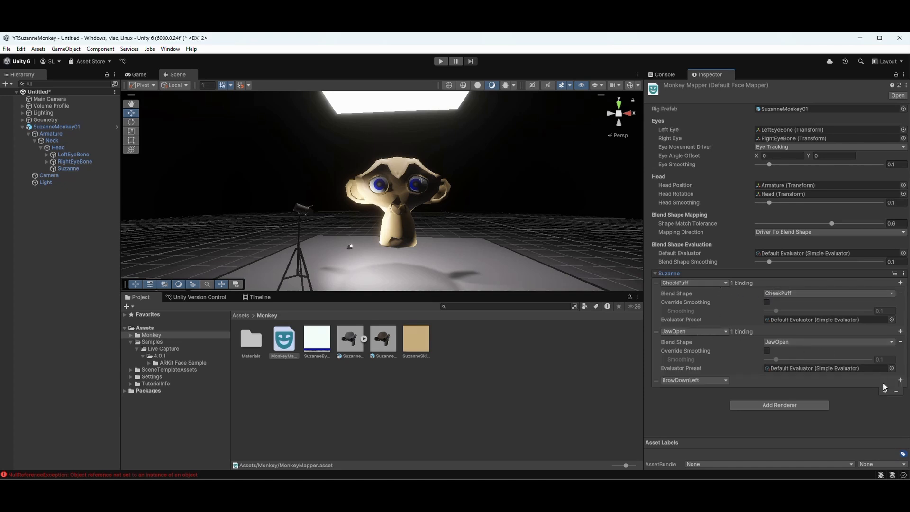
pyautogui.click(727, 380)
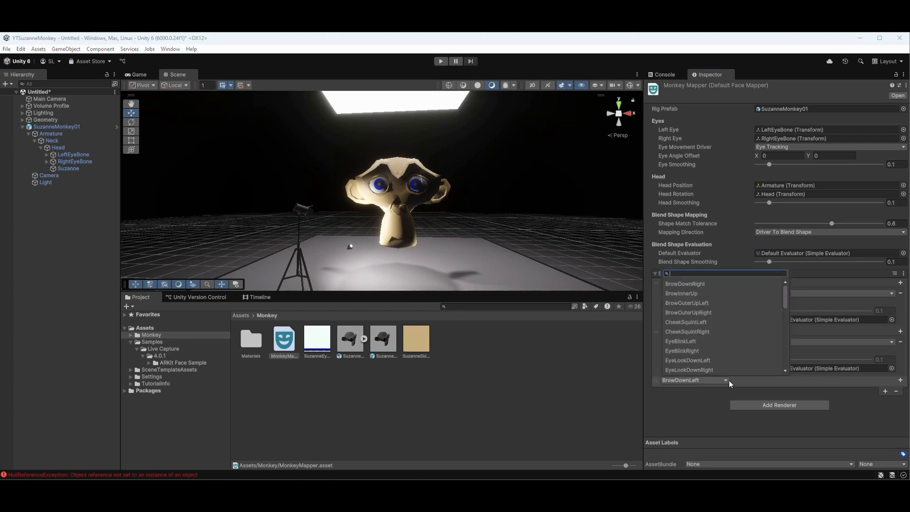
pyautogui.click(692, 351)
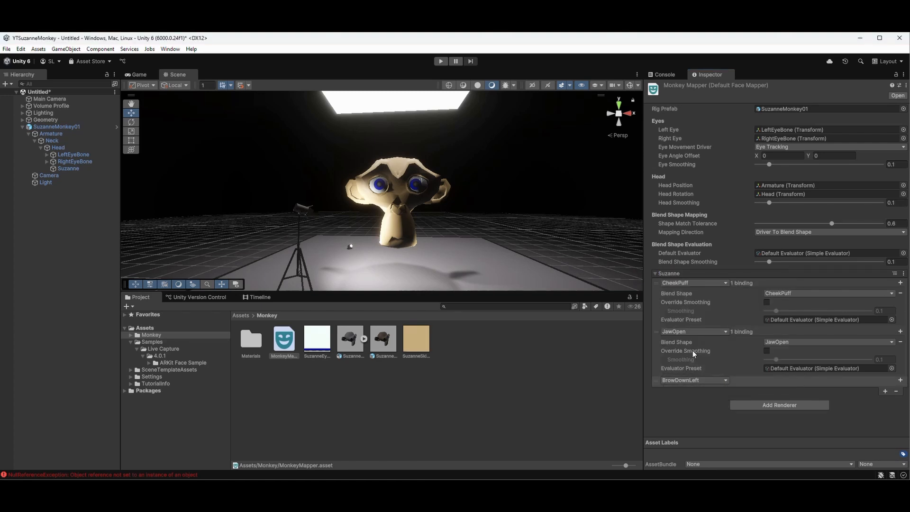
pyautogui.click(901, 380)
pyautogui.click(852, 390)
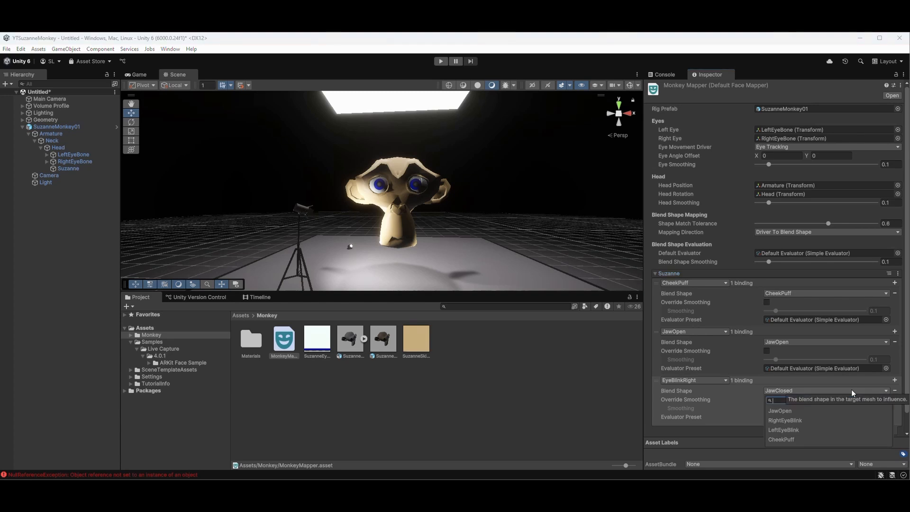
pyautogui.click(801, 420)
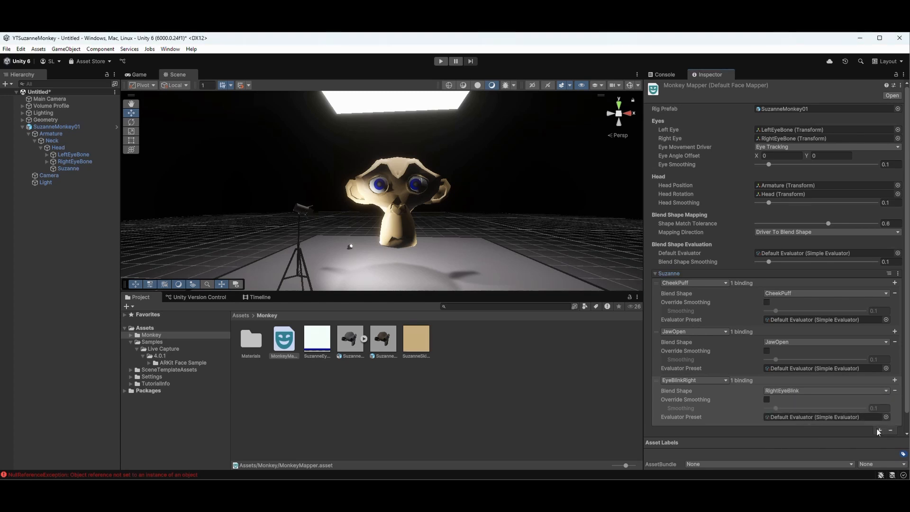
# Add an EyeBlinkLeft binding to MonkeyMapper's Suzanne renderer and map it to the LeftEyeBlink blend shape.
pyautogui.click(710, 429)
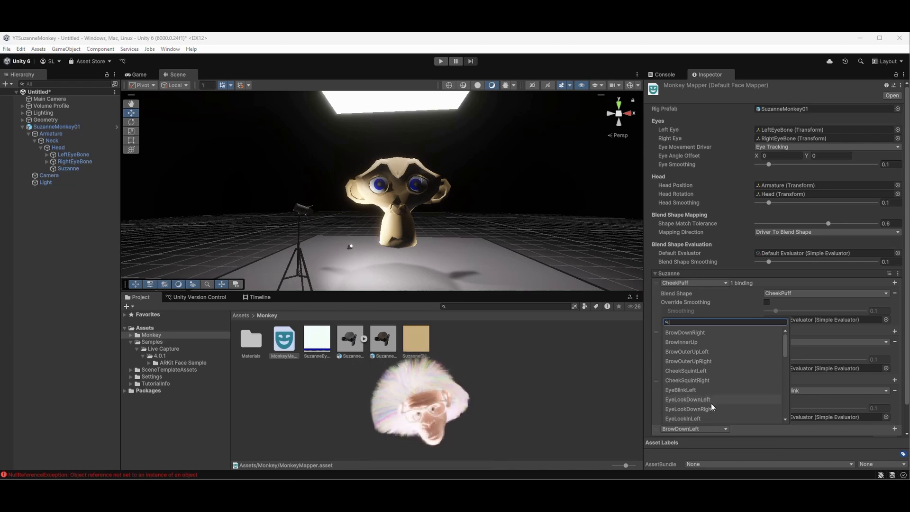
pyautogui.click(705, 391)
pyautogui.scroll(-2, 854, 422)
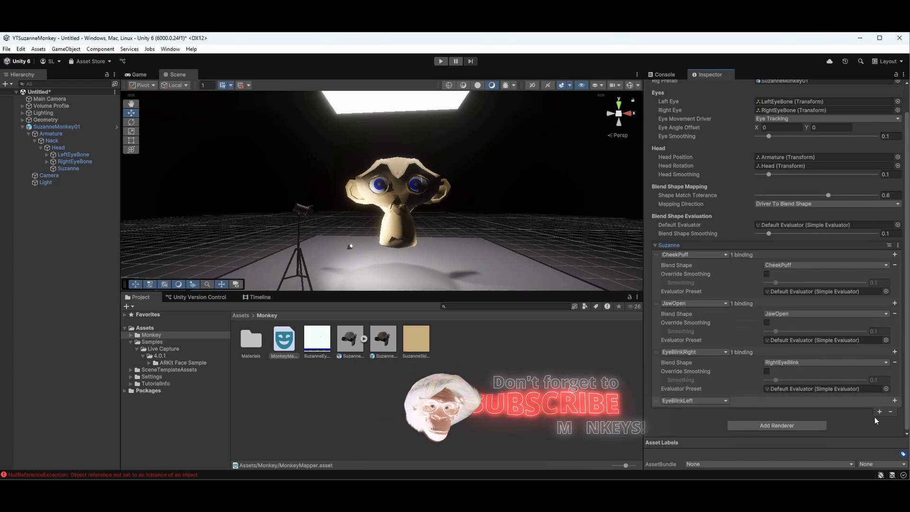
pyautogui.click(895, 400)
pyautogui.scroll(-2, 864, 401)
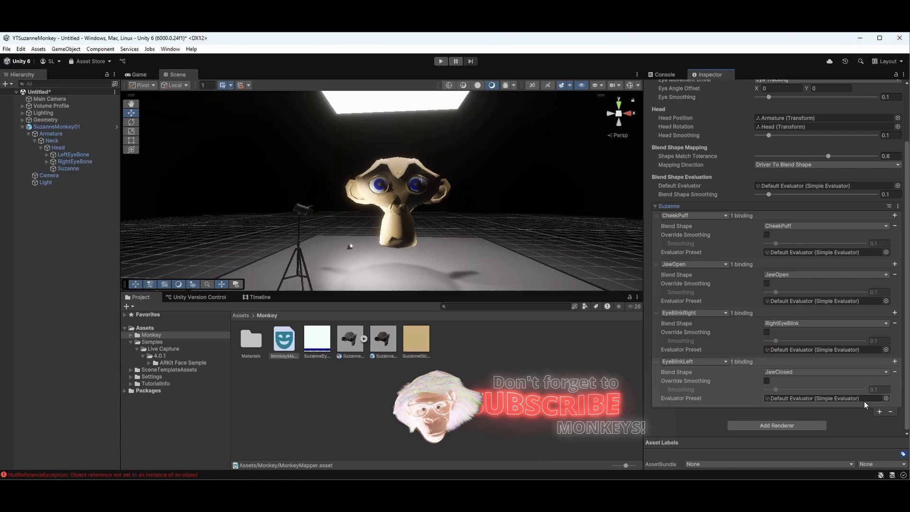
pyautogui.click(881, 372)
pyautogui.click(798, 411)
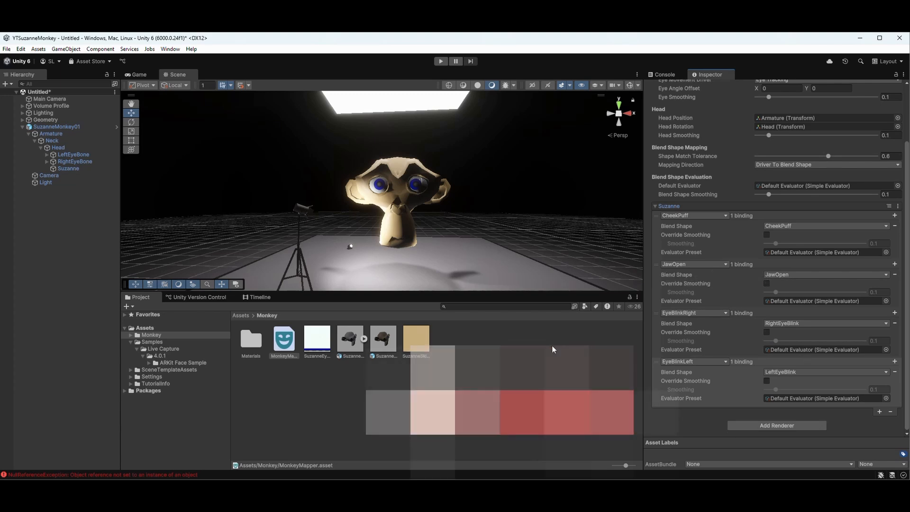
# Open the Live Capture Take Recorder and dock it beside the Inspector.
pyautogui.rightClick(66, 227)
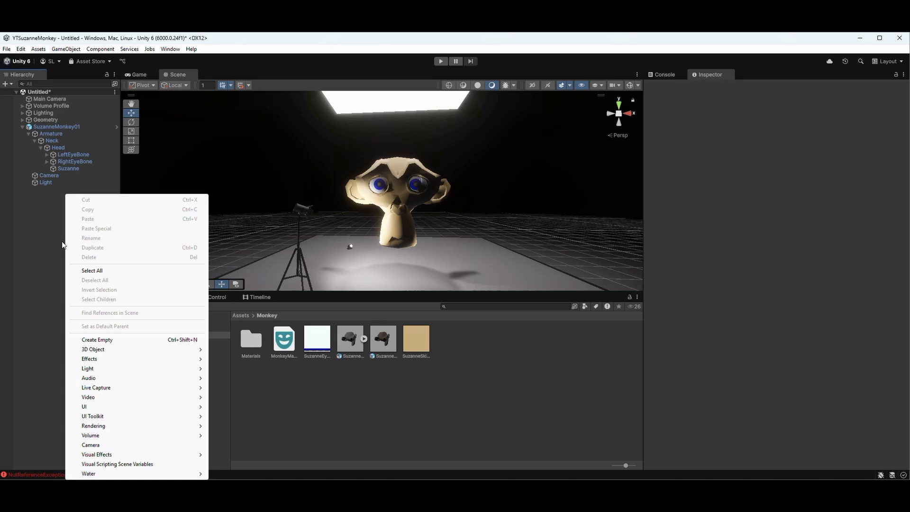
pyautogui.click(180, 50)
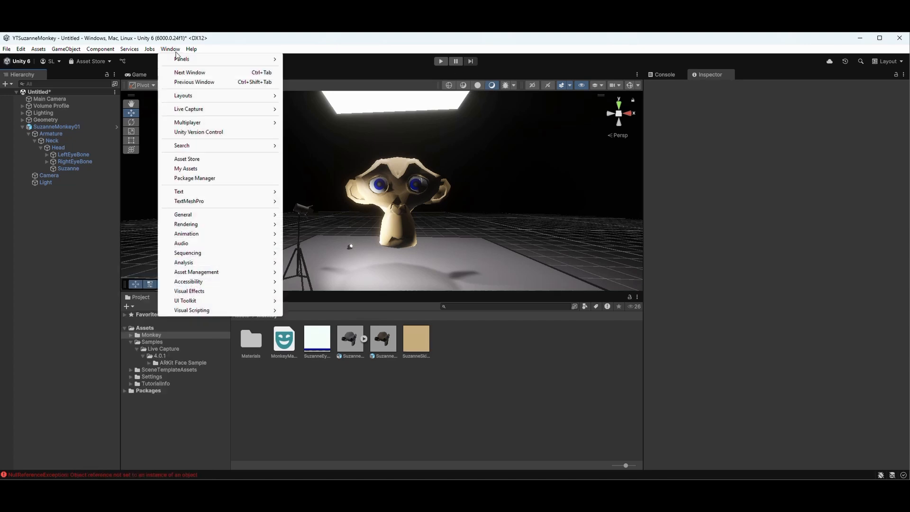
pyautogui.moveTo(194, 98)
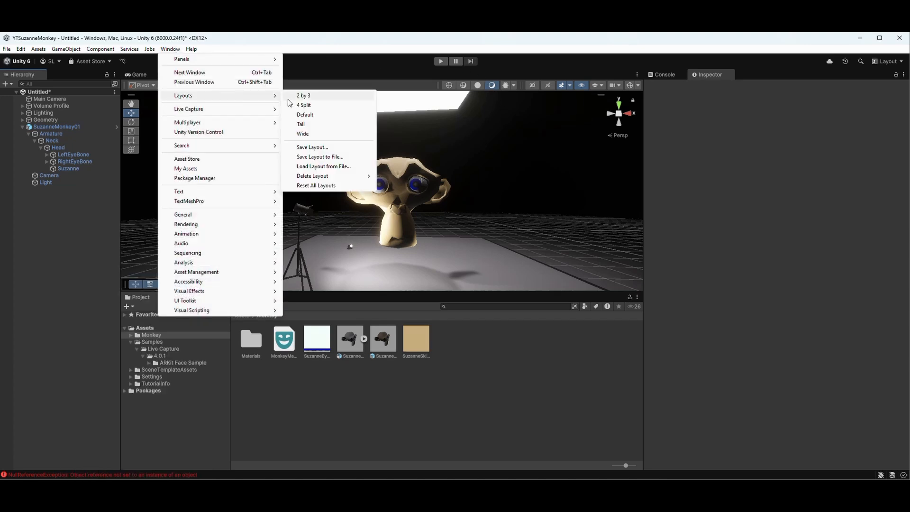
pyautogui.moveTo(275, 111)
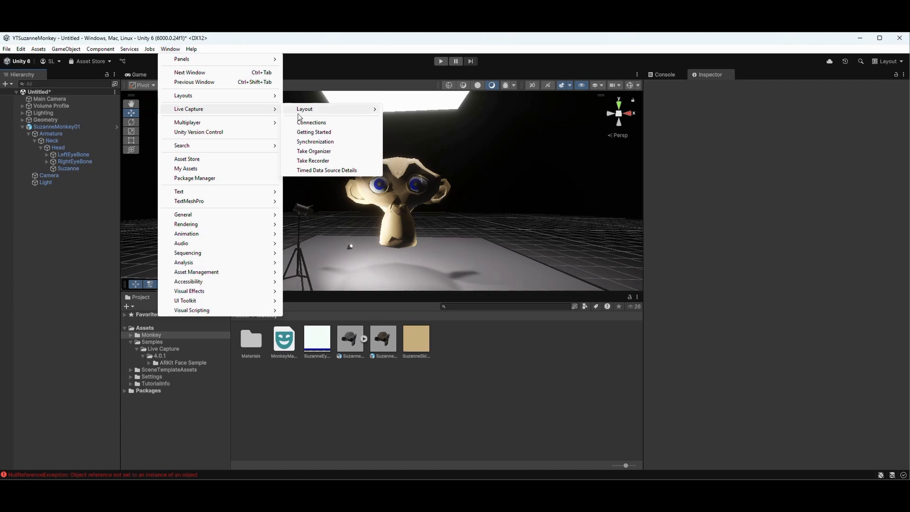
pyautogui.click(330, 162)
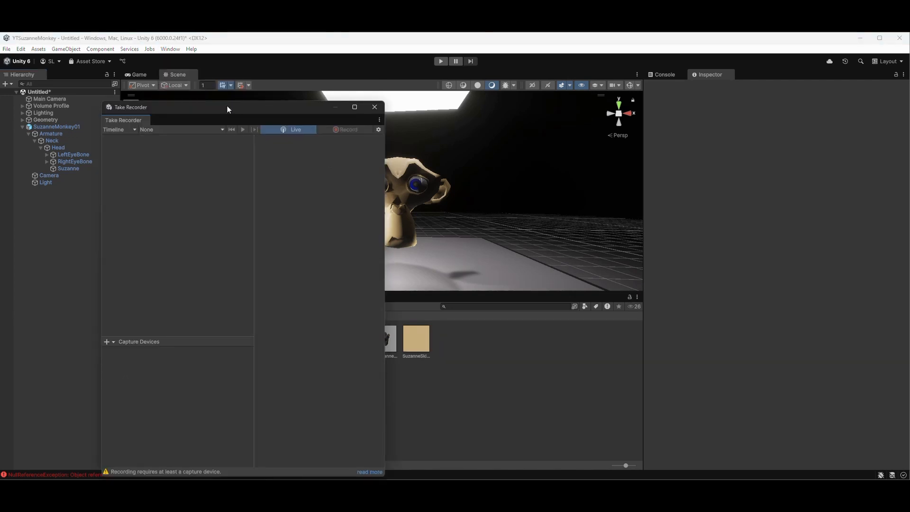
pyautogui.moveTo(227, 106); pyautogui.dragTo(722, 82)
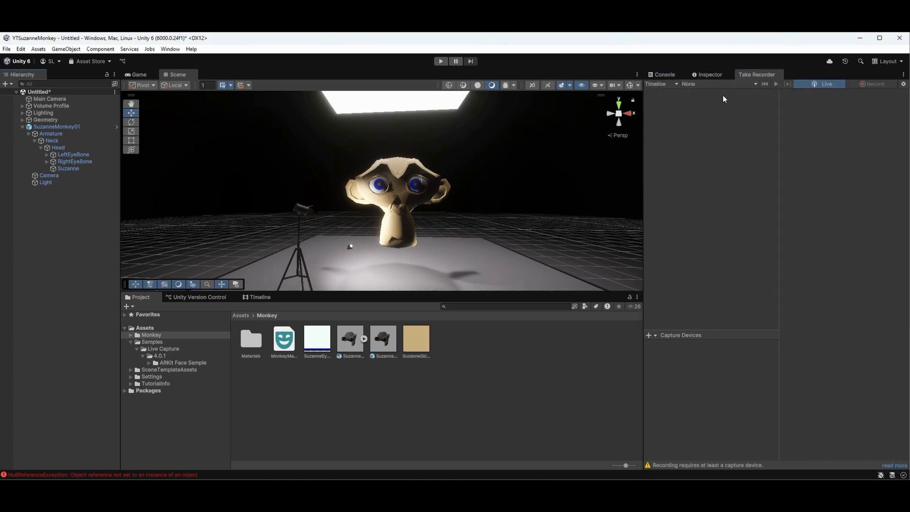
# Add an ARKit Face Device to the Take Recorder's capture devices and assign SuzanneMonkey01 as its Actor.
pyautogui.click(658, 336)
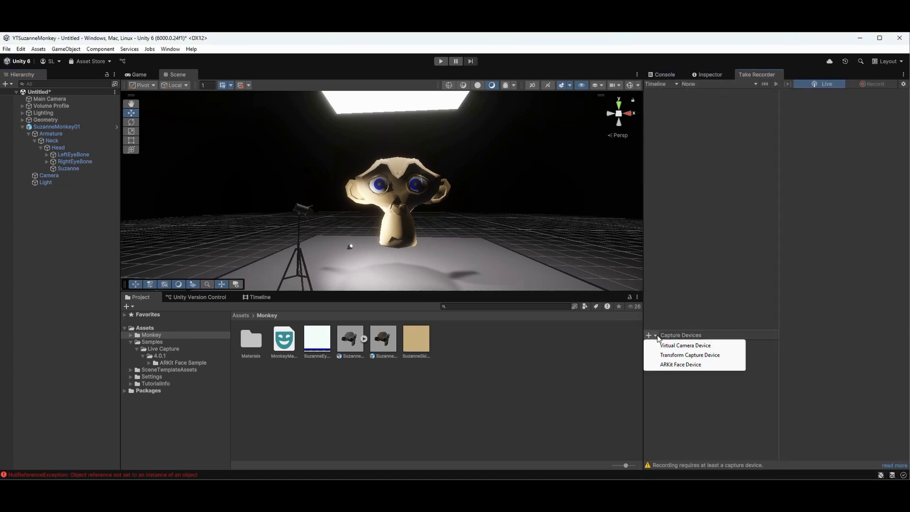
pyautogui.click(676, 363)
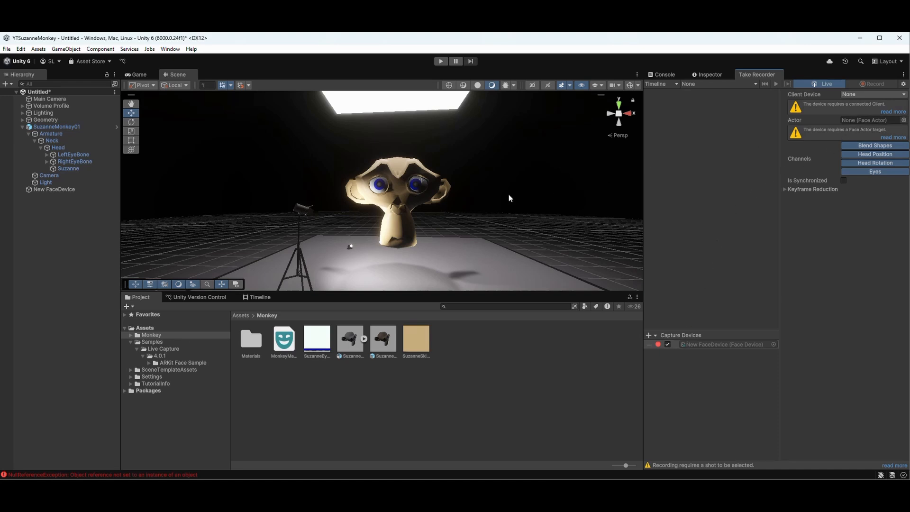
pyautogui.moveTo(56, 127); pyautogui.dragTo(775, 145)
pyautogui.moveTo(842, 129); pyautogui.dragTo(857, 121)
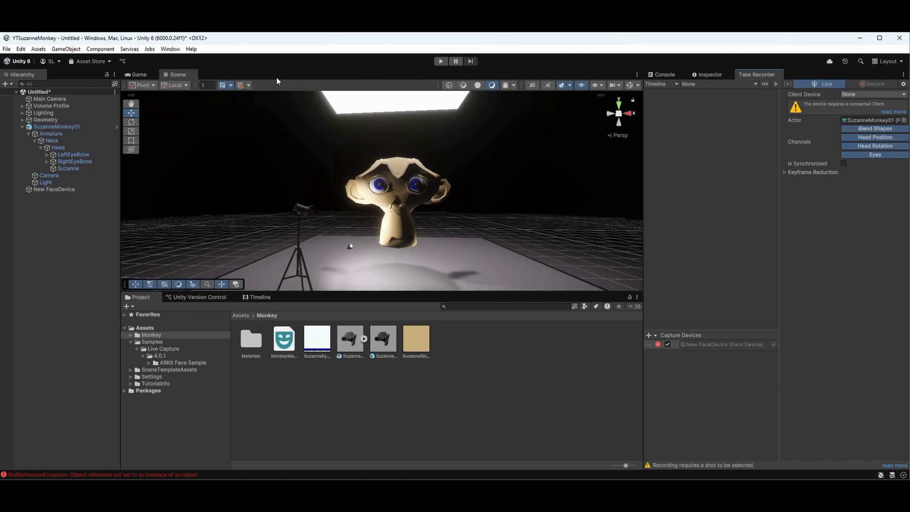
# Dock the Live Capture Connections window beside the Take Recorder and enable a new connection in it.
pyautogui.click(170, 50)
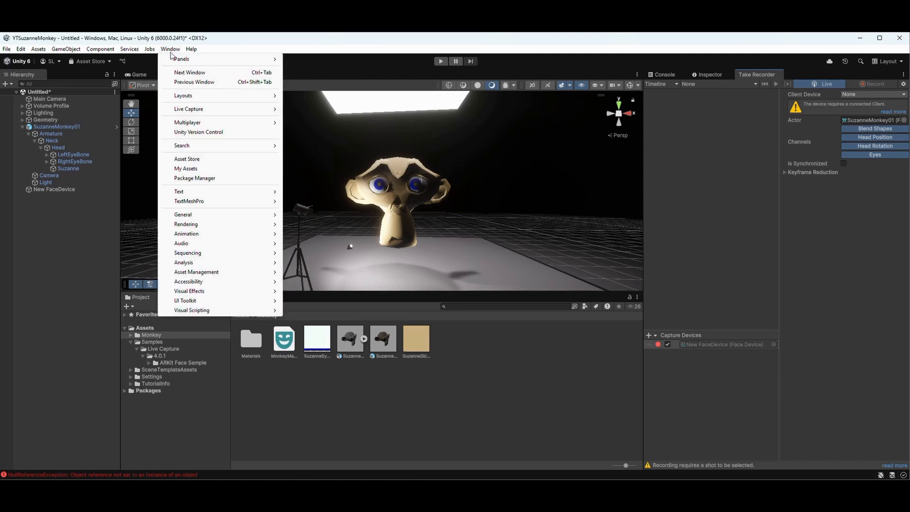
pyautogui.moveTo(206, 110)
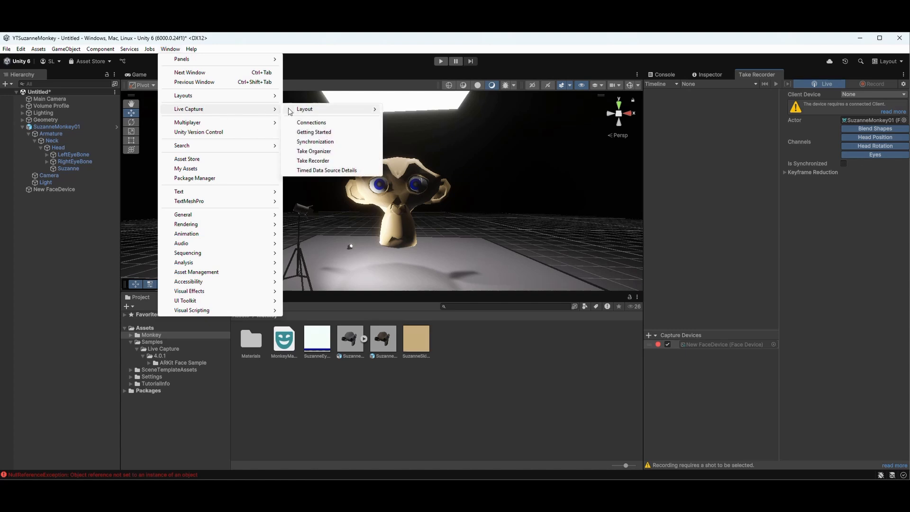
pyautogui.click(304, 110)
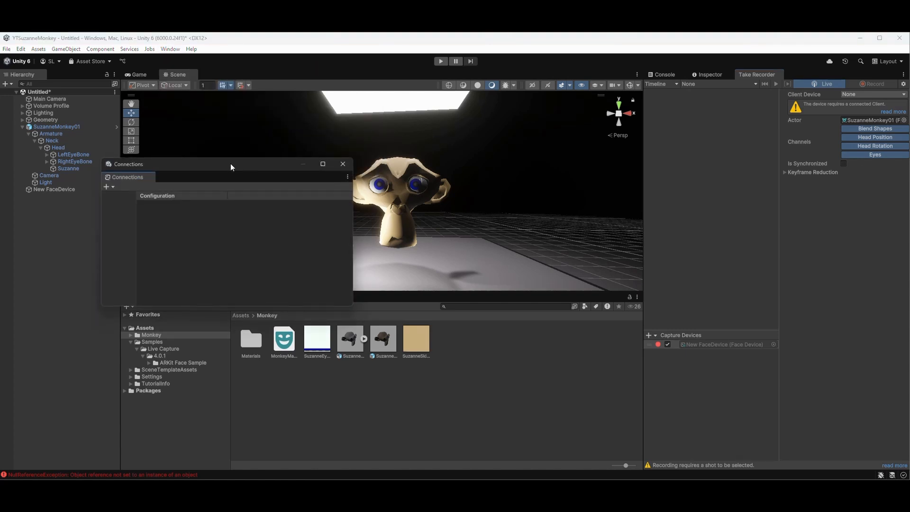
pyautogui.moveTo(230, 164); pyautogui.dragTo(719, 141)
pyautogui.moveTo(625, 158); pyautogui.dragTo(872, 191)
pyautogui.click(653, 84)
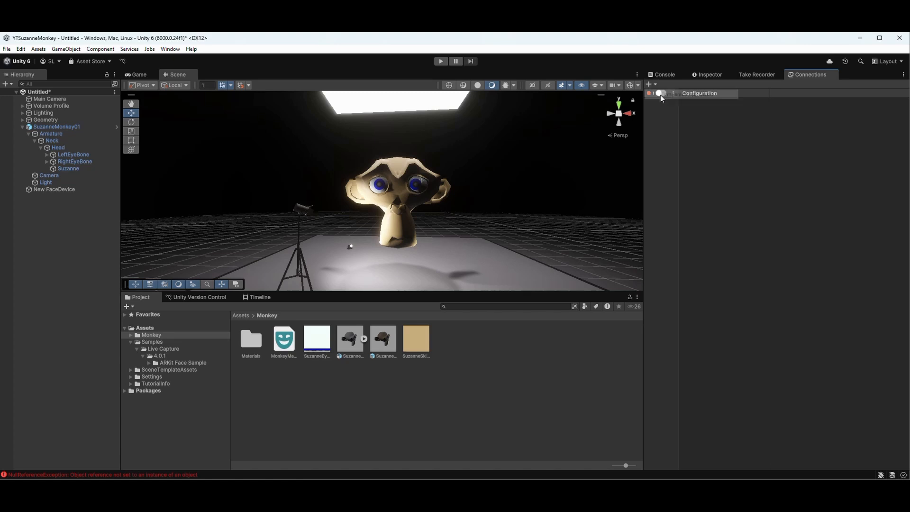
pyautogui.click(661, 94)
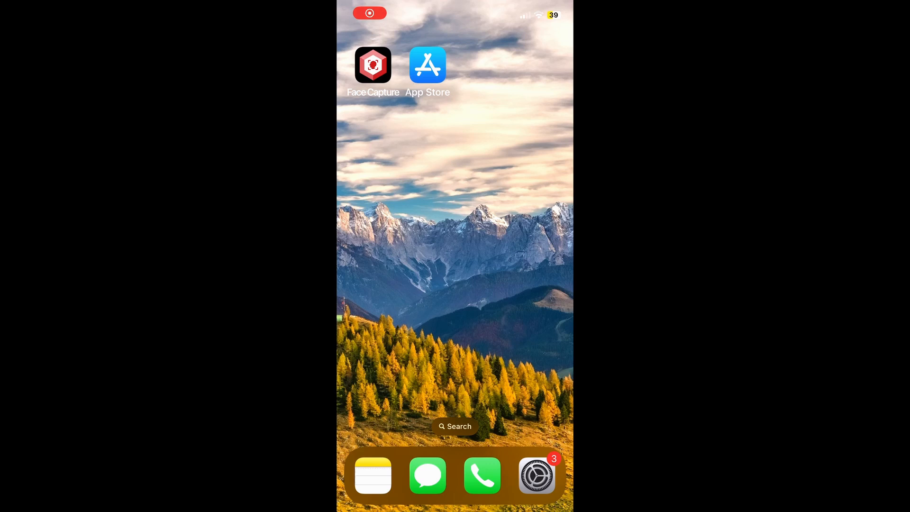
# Switch to the App Store on the phone and examine the Unity Face Capture page's previews, description and reviews.
pyautogui.click(428, 65)
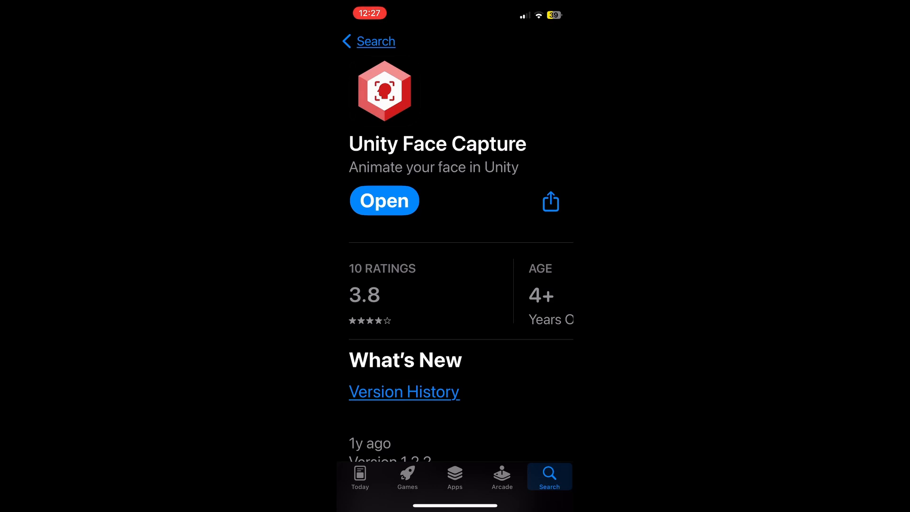
pyautogui.scroll(-10, 455, 275)
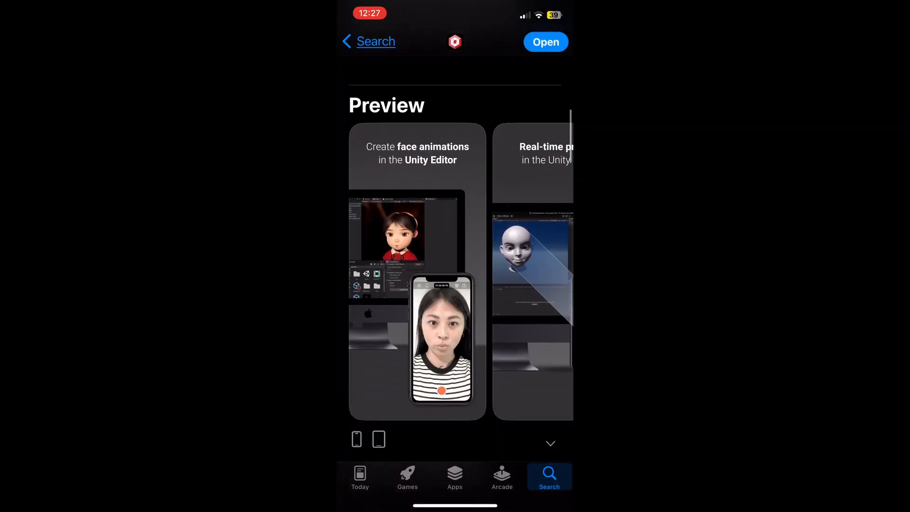
pyautogui.hscroll(4, 417, 309)
pyautogui.hscroll(4, 456, 270)
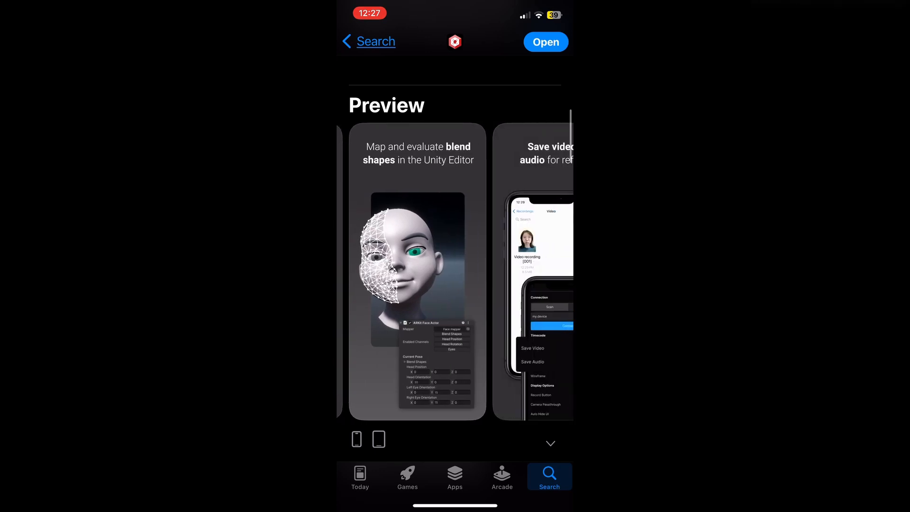
pyautogui.scroll(-3, 455, 275)
pyautogui.scroll(-6, 455, 275)
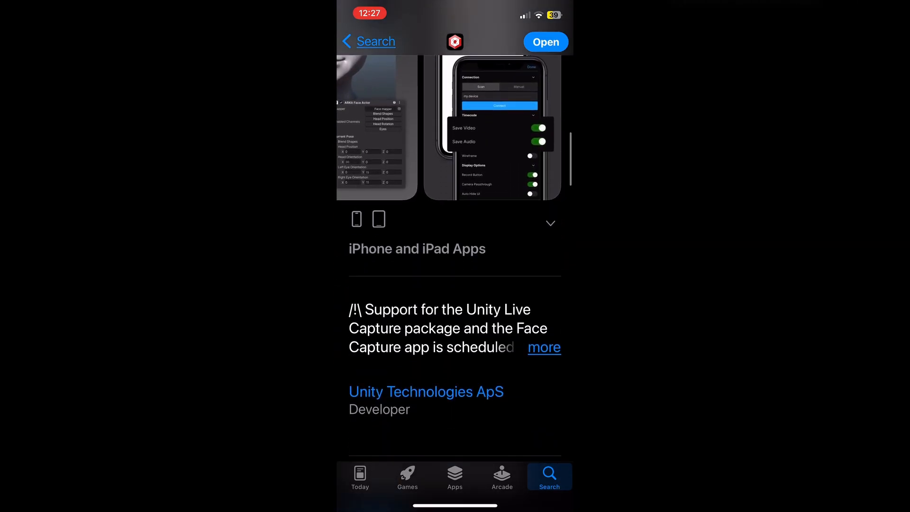
pyautogui.scroll(-6, 455, 275)
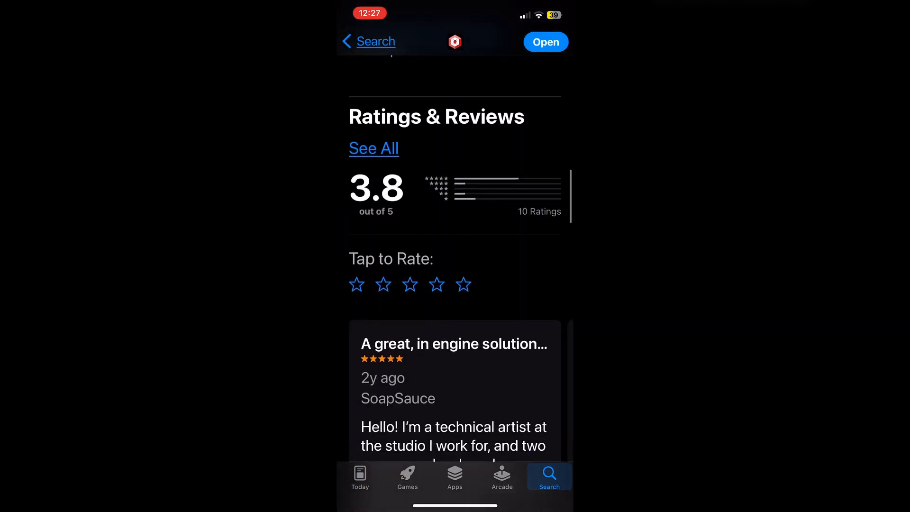
pyautogui.scroll(15, 455, 275)
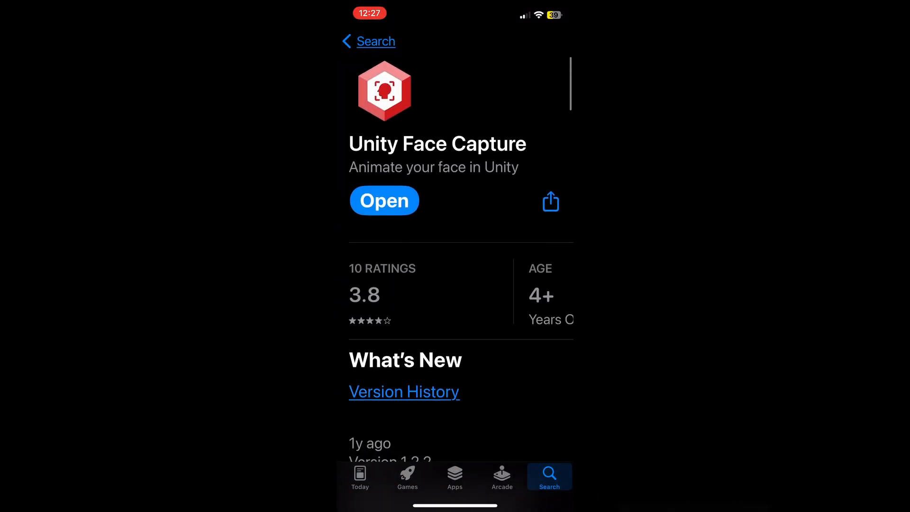
# Launch the Face Capture app, close it completely and relaunch it from its App Store page to scan for servers again.
pyautogui.click(385, 201)
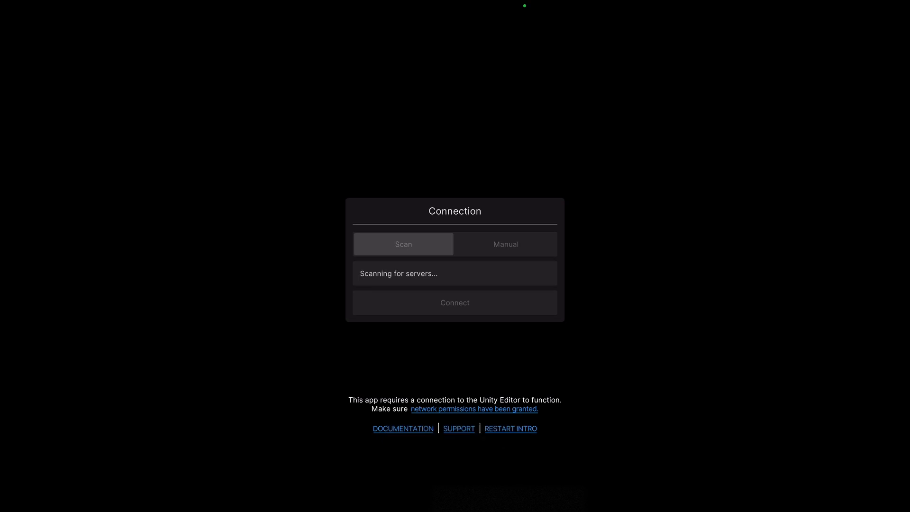
pyautogui.moveTo(455, 508); pyautogui.dragTo(455, 332)
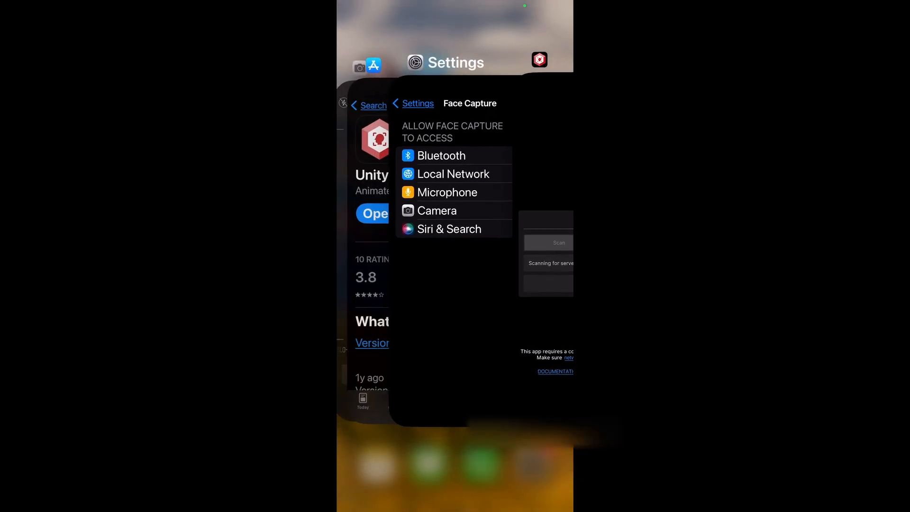
pyautogui.moveTo(545, 285); pyautogui.dragTo(546, 48)
pyautogui.click(362, 237)
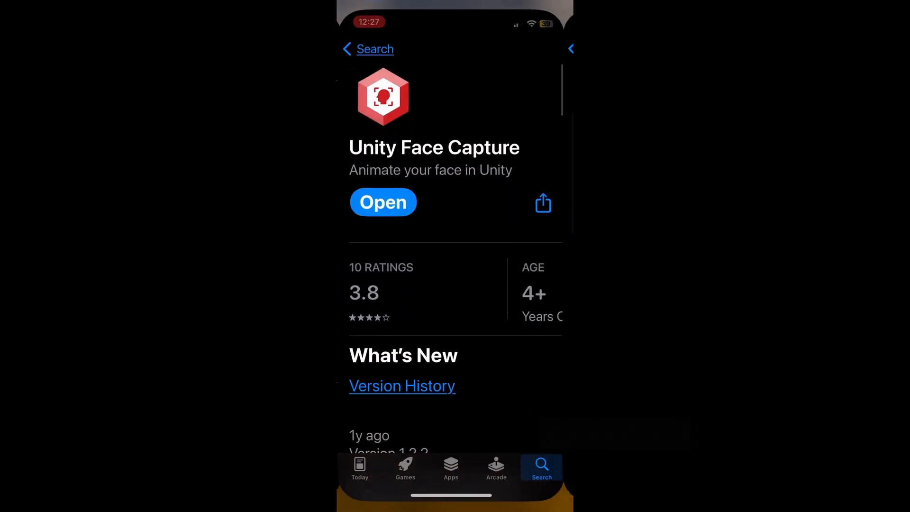
pyautogui.click(384, 200)
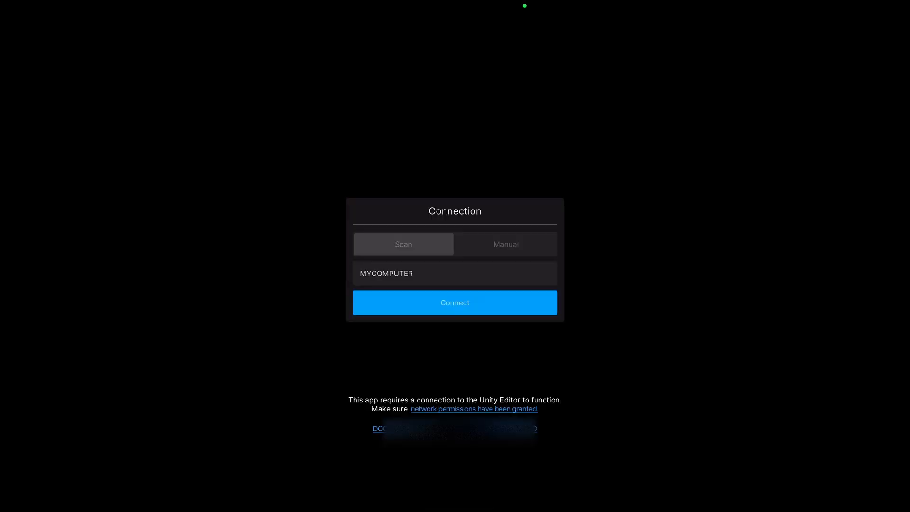
# Connect the Face Capture app to the scanned MYCOMPUTER server.
pyautogui.click(456, 302)
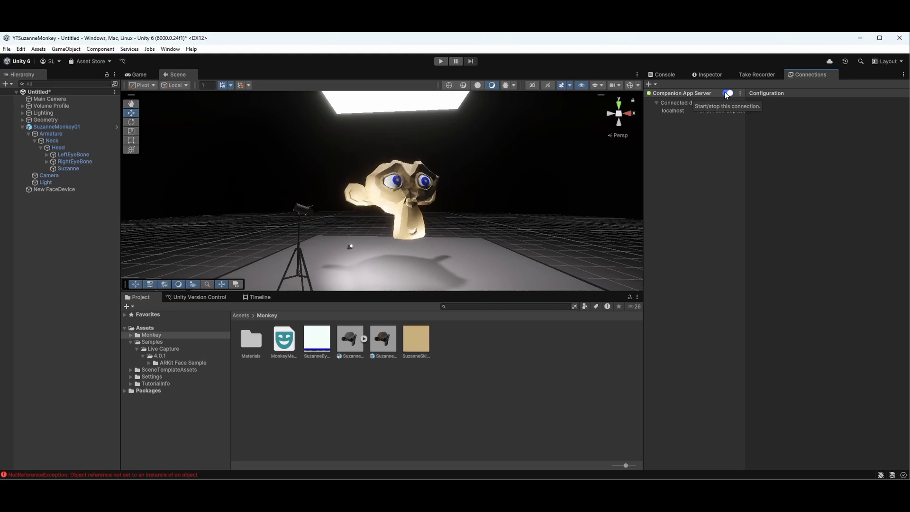
# In the MonkeyMapper asset, add a new entry to the Suzanne blend shape mappings and set its face location to MouthClose.
pyautogui.click(672, 76)
pyautogui.click(705, 76)
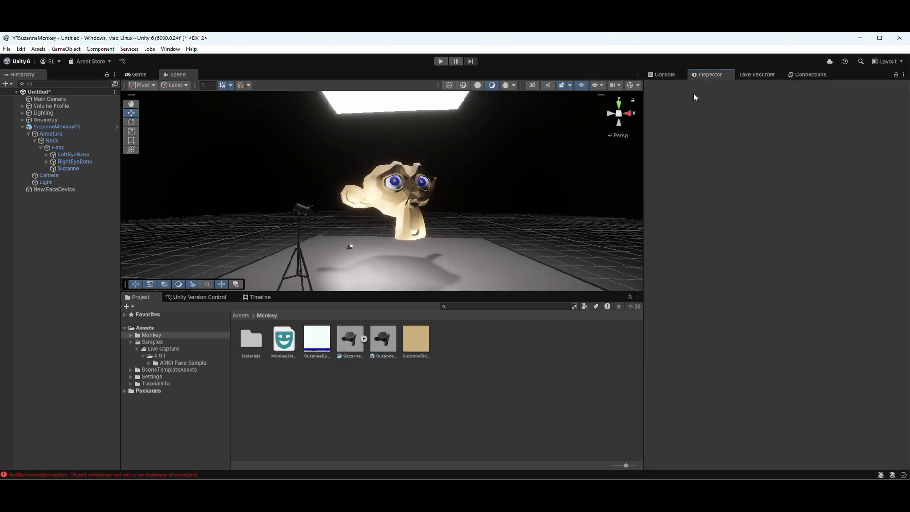
pyautogui.click(284, 338)
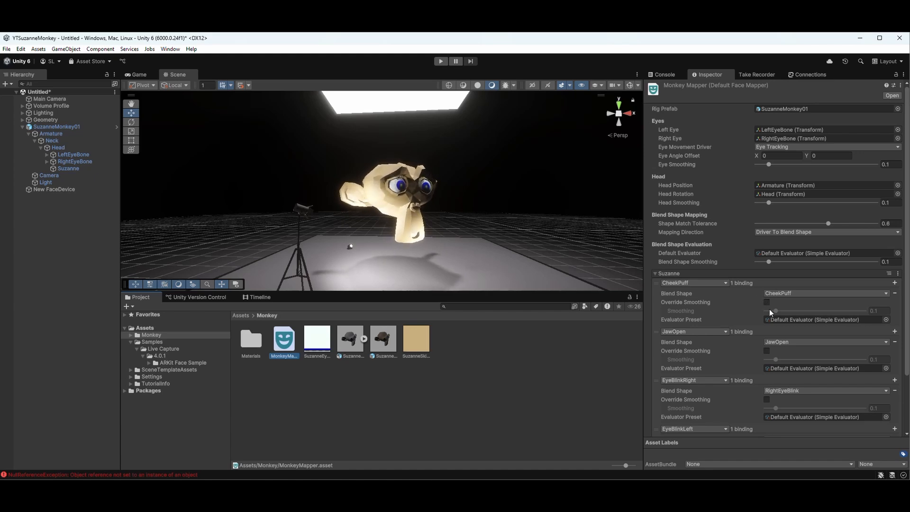
pyautogui.scroll(-3, 770, 309)
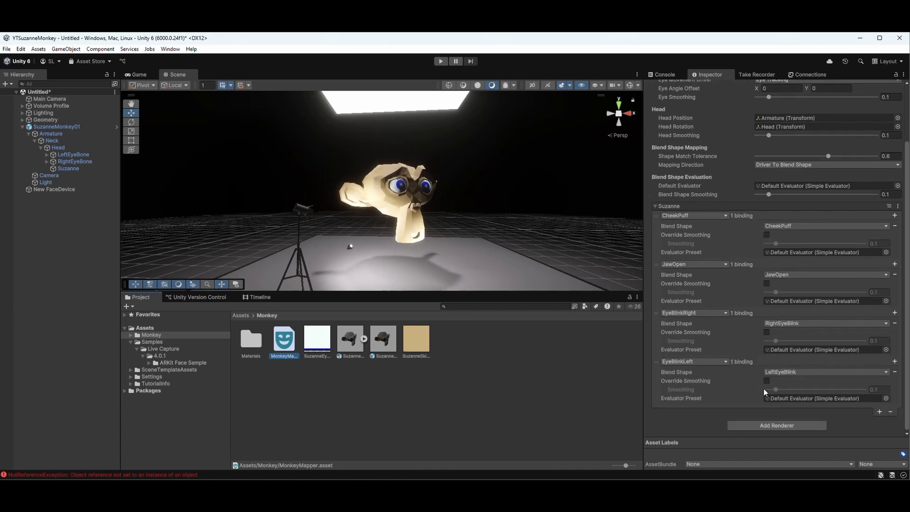
pyautogui.click(880, 412)
pyautogui.click(724, 410)
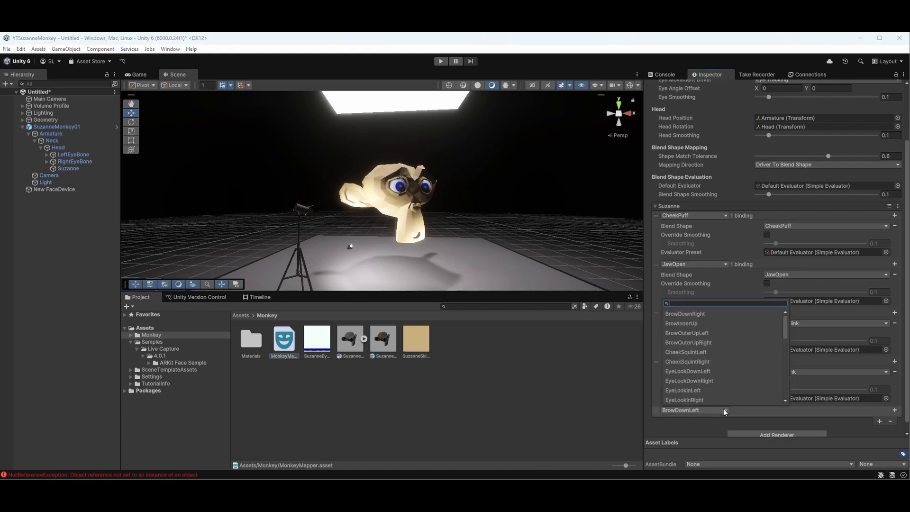
pyautogui.click(835, 371)
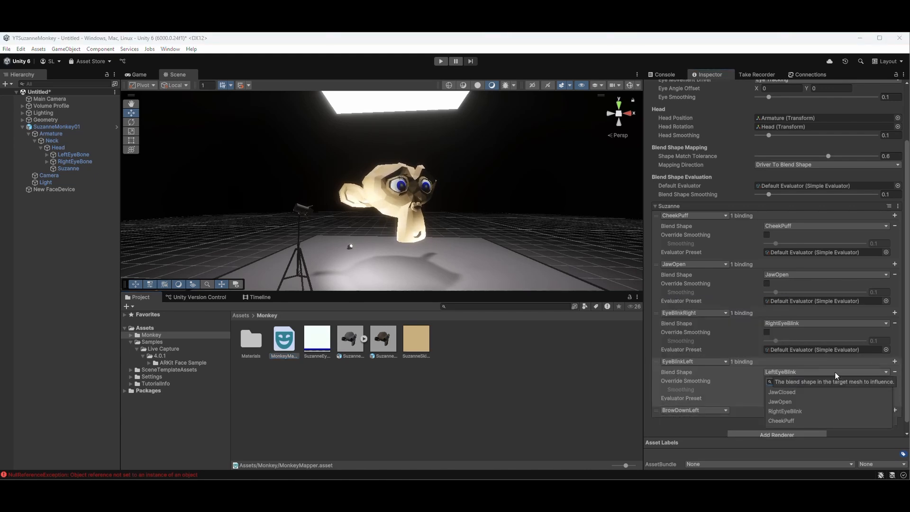
pyautogui.click(726, 410)
pyautogui.scroll(-5, 706, 339)
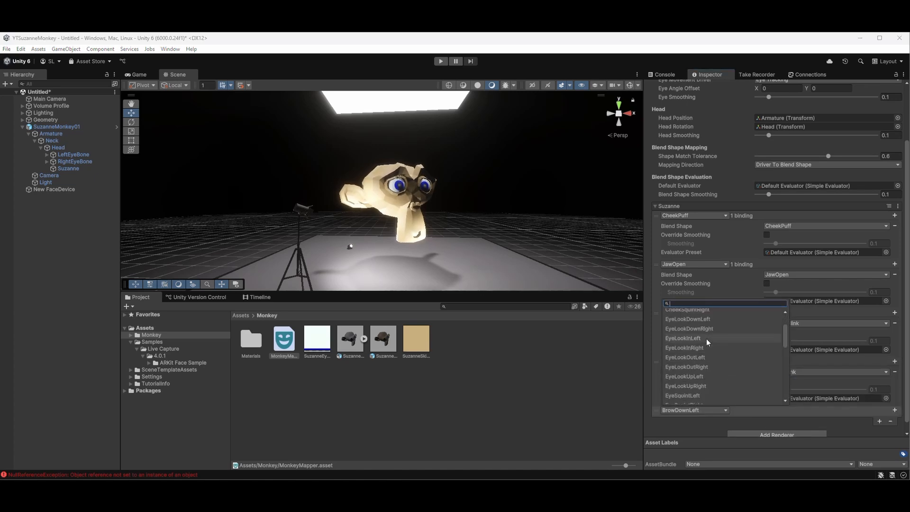
pyautogui.click(694, 357)
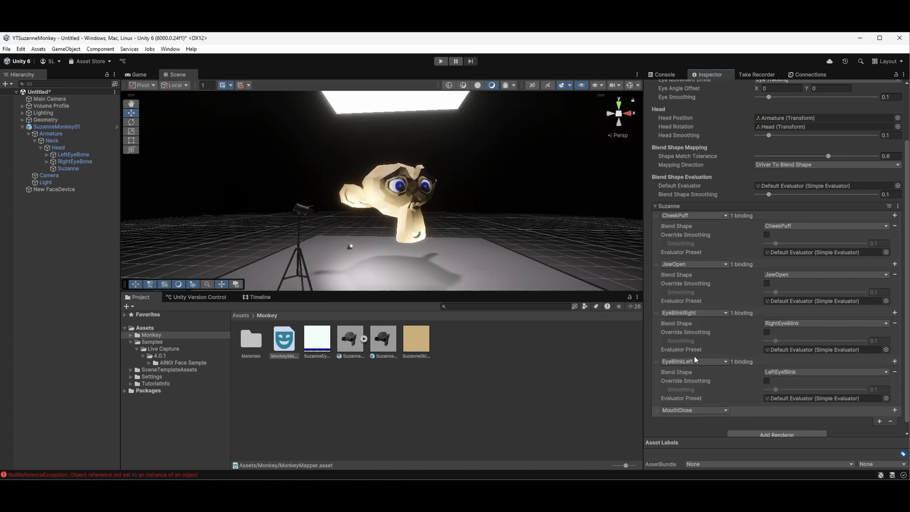
# Add a binding to the MouthClose entry with JawClosed as its blend shape.
pyautogui.scroll(-1, 784, 385)
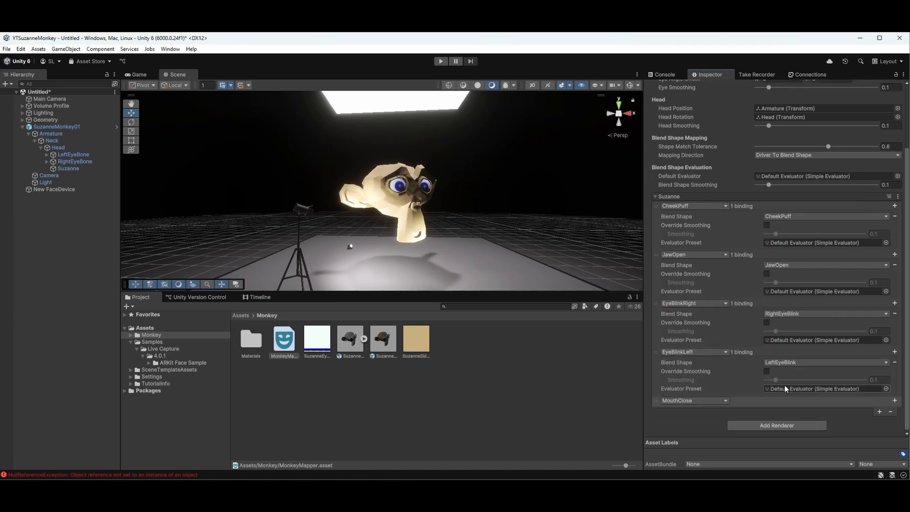
pyautogui.click(896, 402)
pyautogui.scroll(-3, 766, 368)
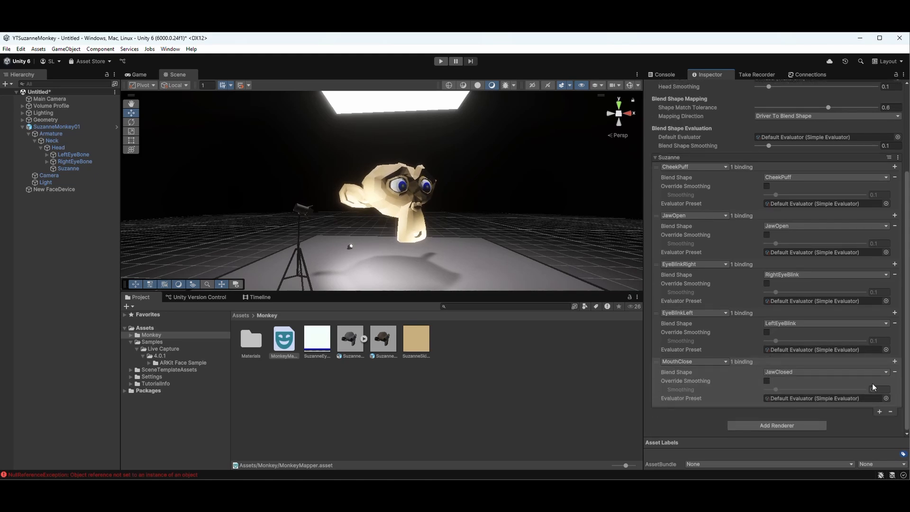
pyautogui.click(885, 371)
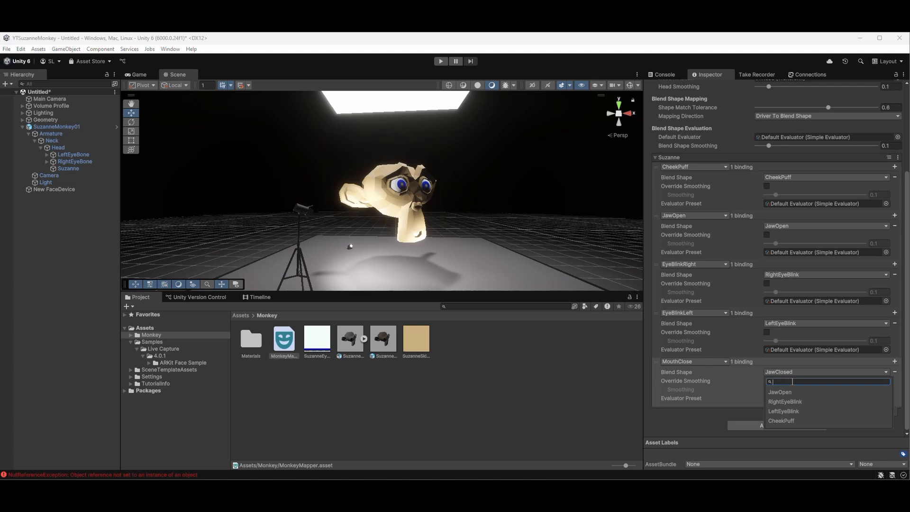
pyautogui.click(766, 375)
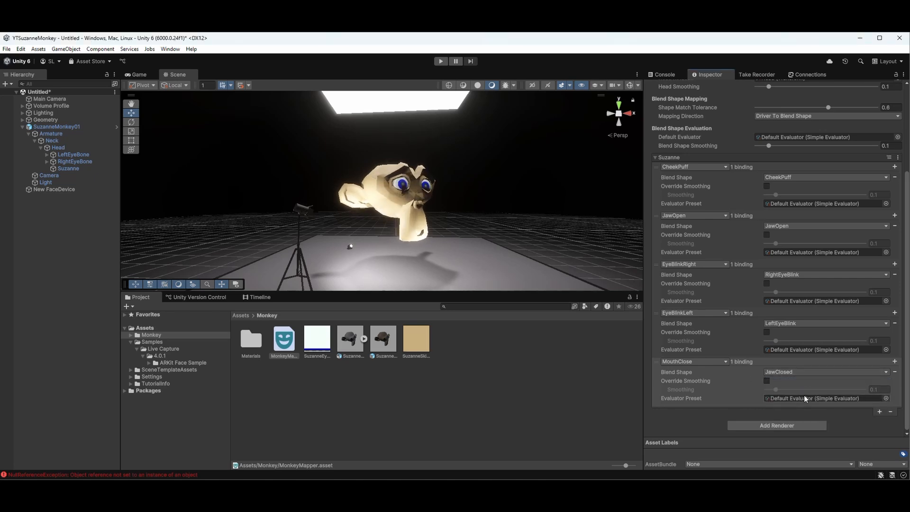
# Set the MouthClose binding's Evaluator Preset to None and its Offset to 83.
pyautogui.click(886, 398)
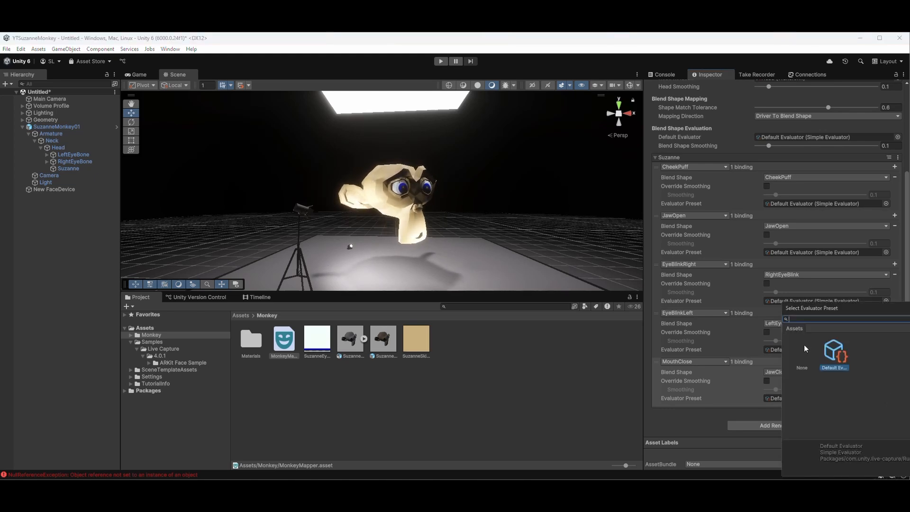
pyautogui.click(804, 345)
pyautogui.click(738, 396)
pyautogui.scroll(-3, 736, 379)
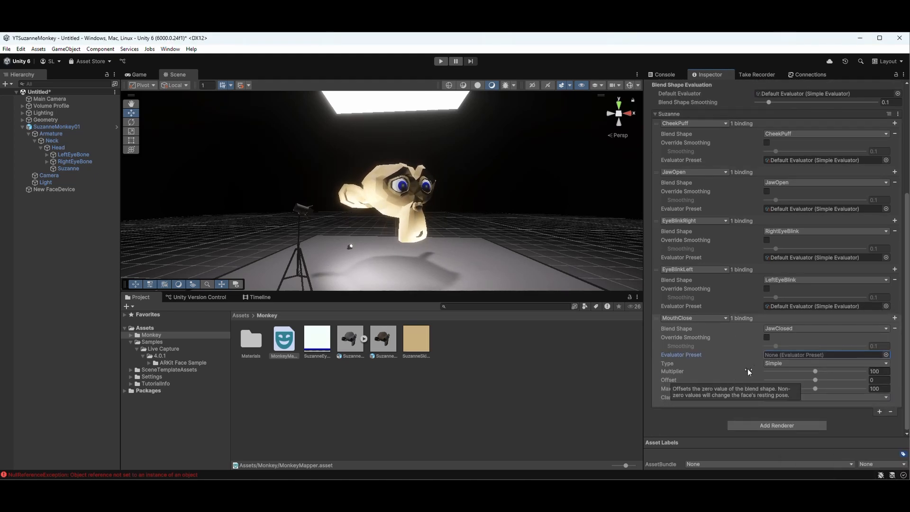
pyautogui.moveTo(815, 380); pyautogui.dragTo(836, 382)
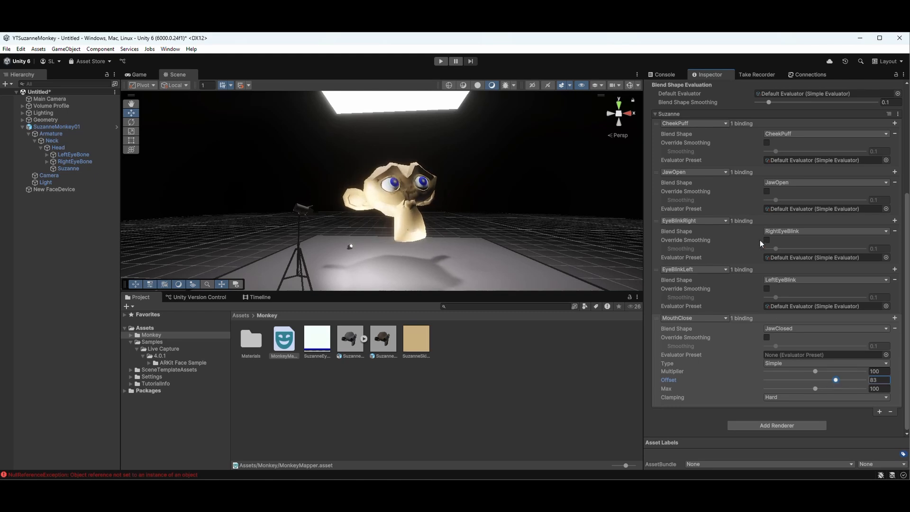
# Clear the JawOpen binding's Evaluator Preset to None and set its Offset to -5.
pyautogui.click(855, 209)
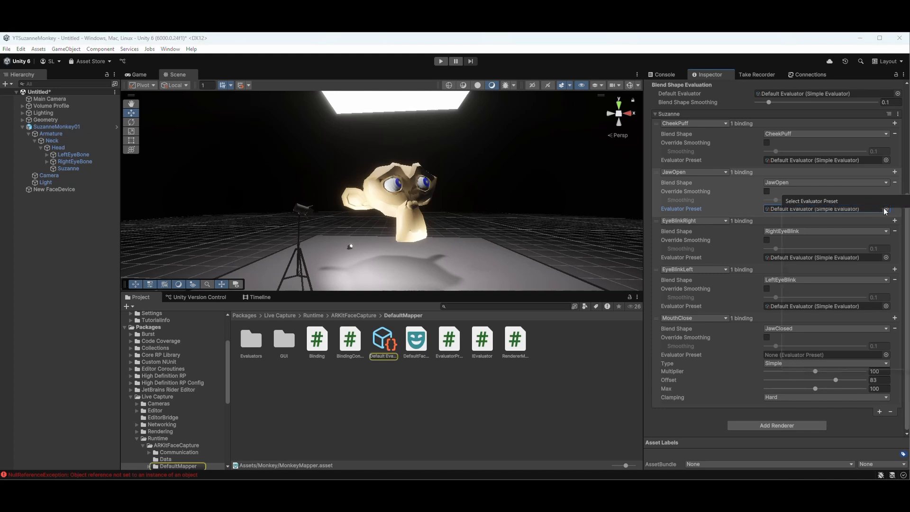
pyautogui.click(885, 209)
pyautogui.doubleClick(801, 241)
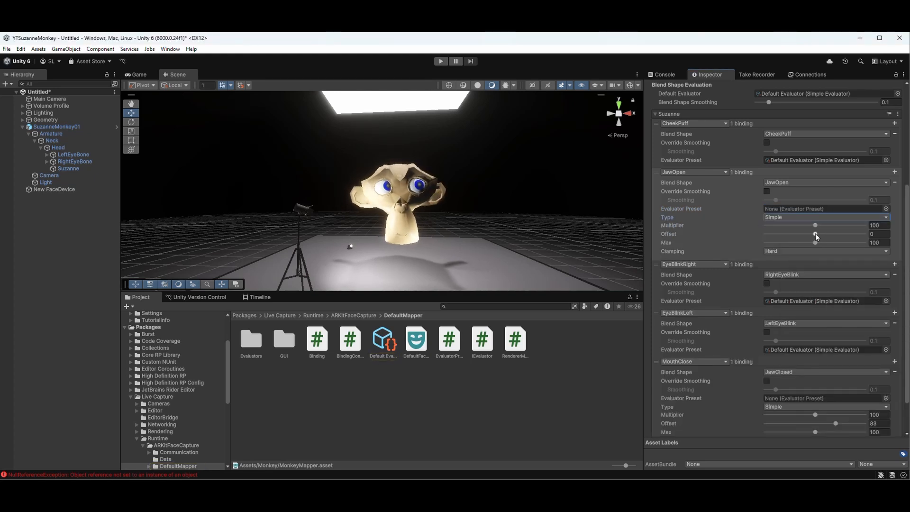
pyautogui.moveTo(815, 234)
pyautogui.mouseDown()
pyautogui.moveTo(833, 235)
pyautogui.moveTo(814, 235)
pyautogui.mouseUp()
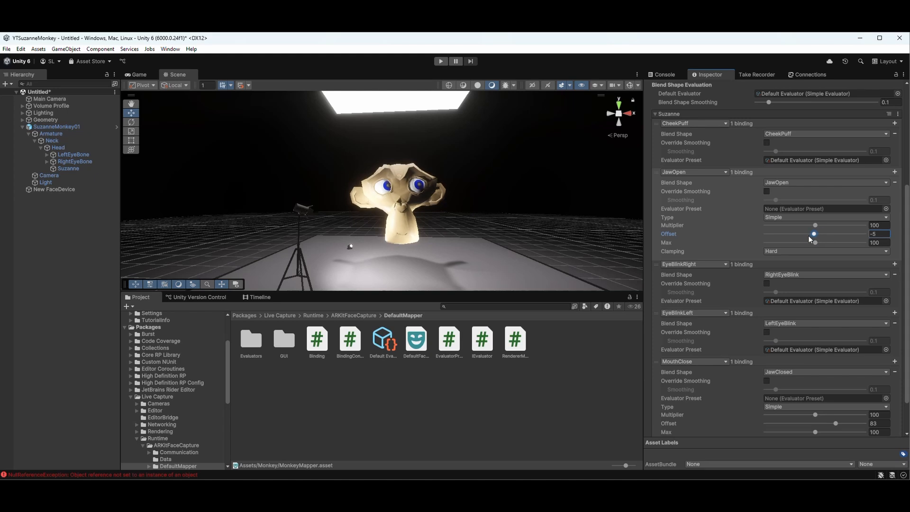